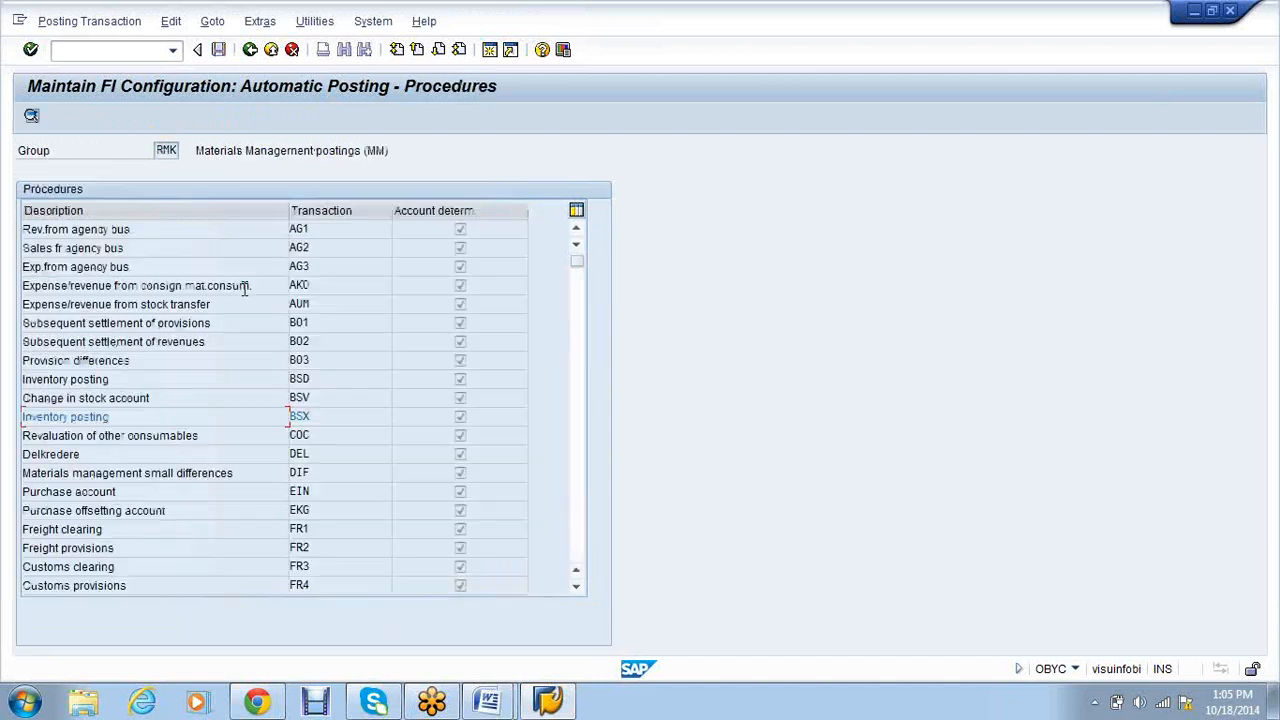
- Check the account assignments of the Inventory posting procedure BSX and restart transaction OBYC
double_click(190, 418)
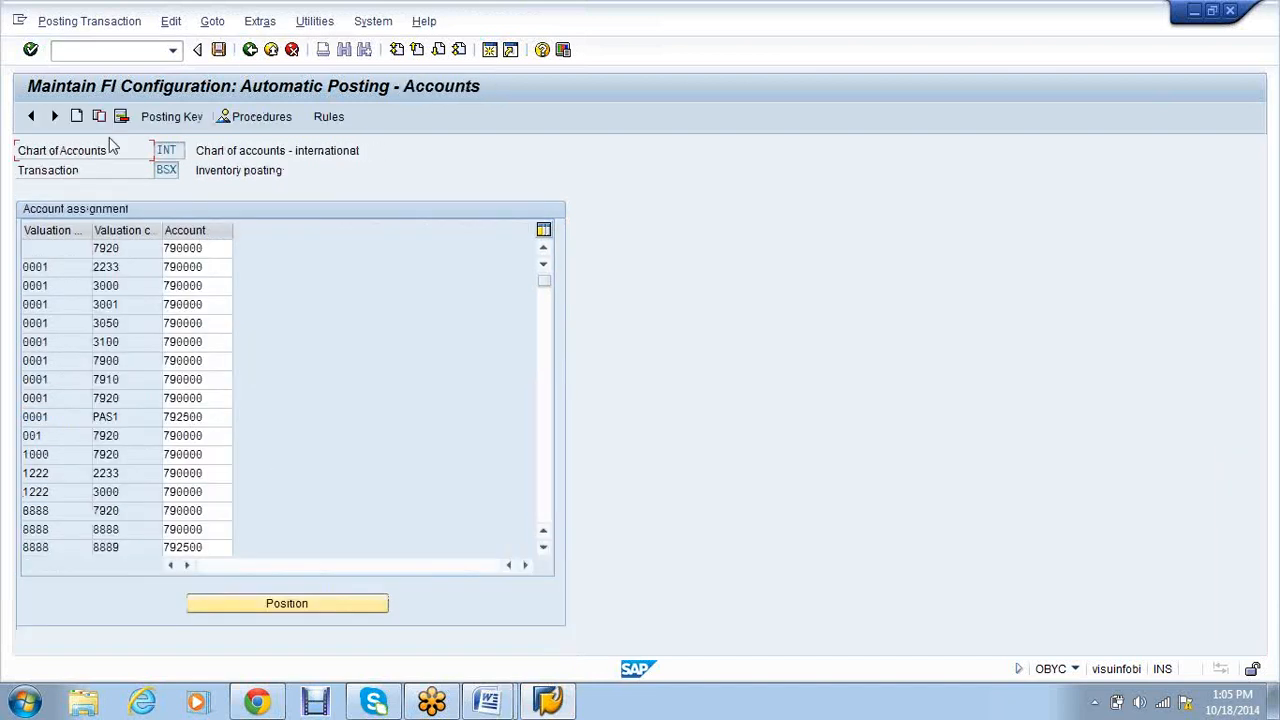
click(250, 49)
click(110, 50)
text(/nobyc)
key(Return)
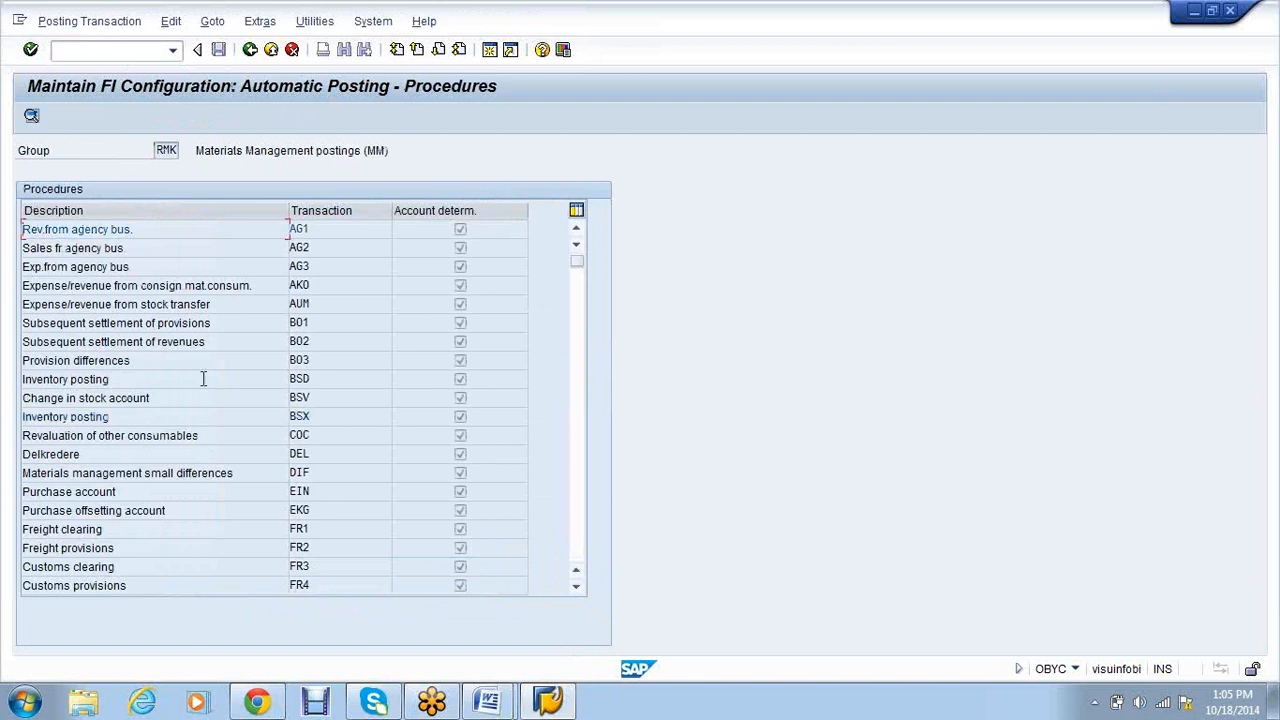
- Open the account assignments of the Inventory posting procedure BSX for chart of accounts SA10
click(286, 416)
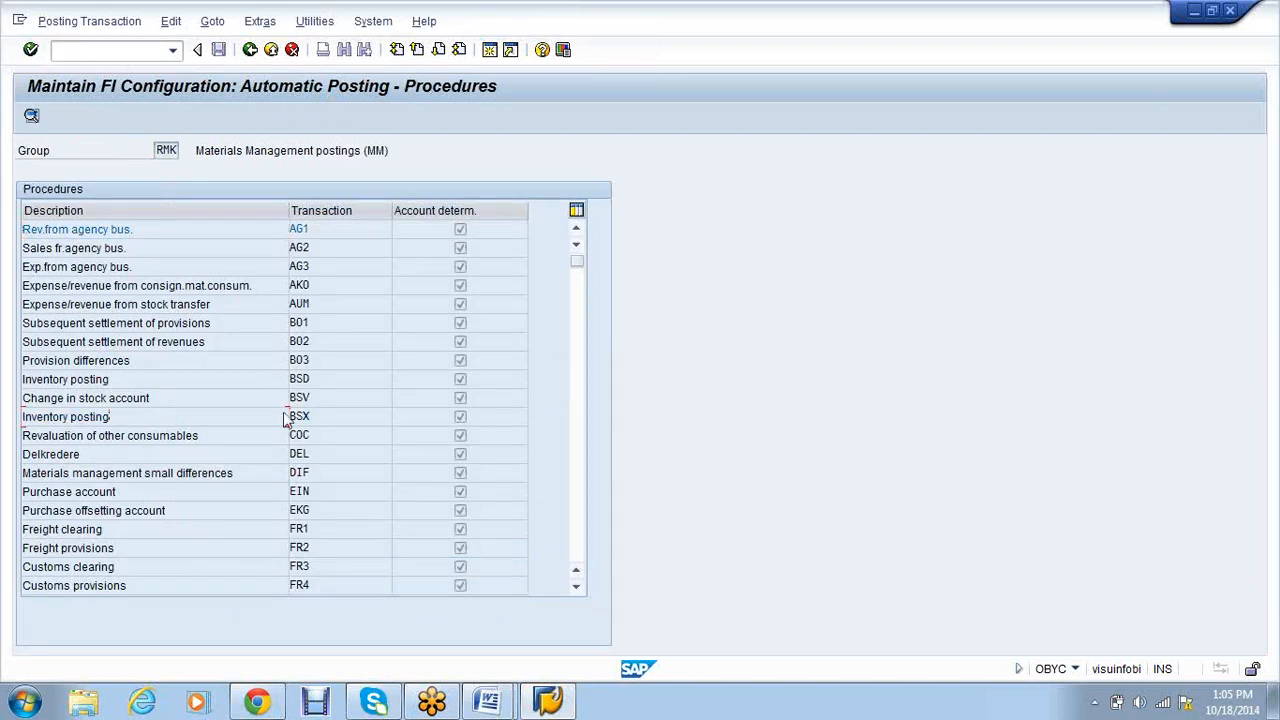
double_click(286, 416)
text(sa1)
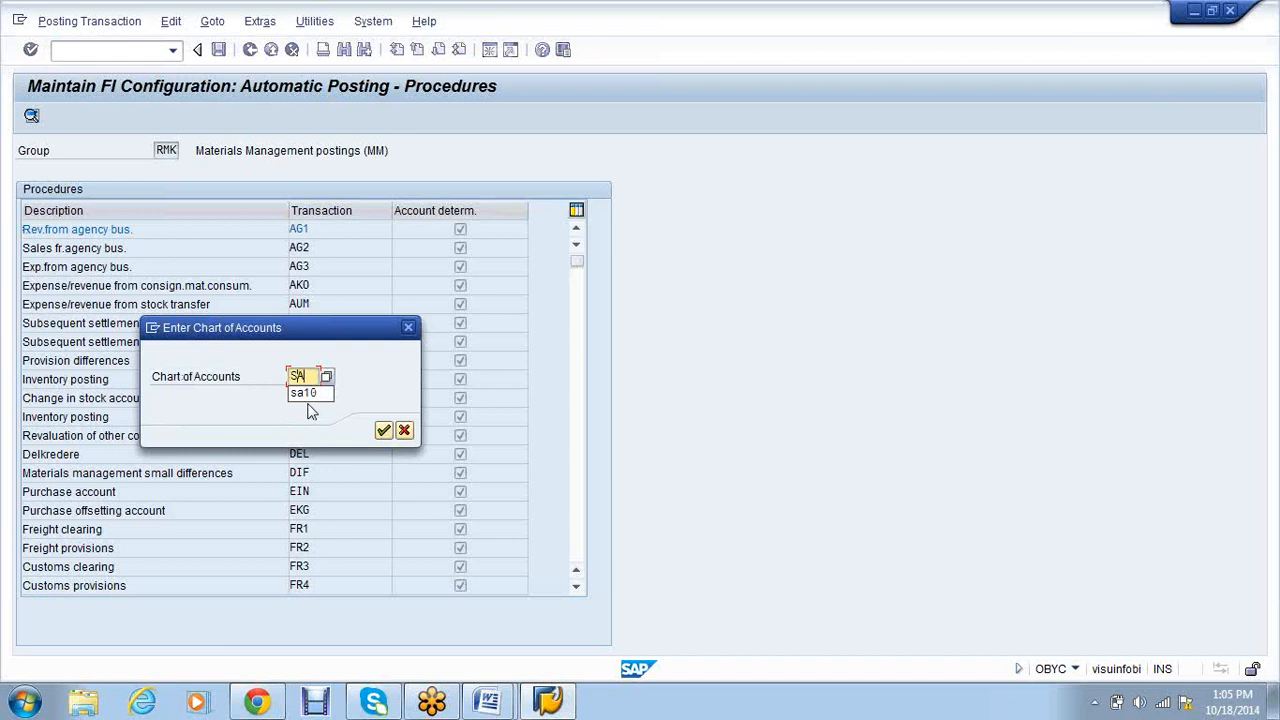
text(0)
key(Return)
- Widen the valuation modifier column and review the valuation class and account of the first row
drag(92, 232, 111, 232)
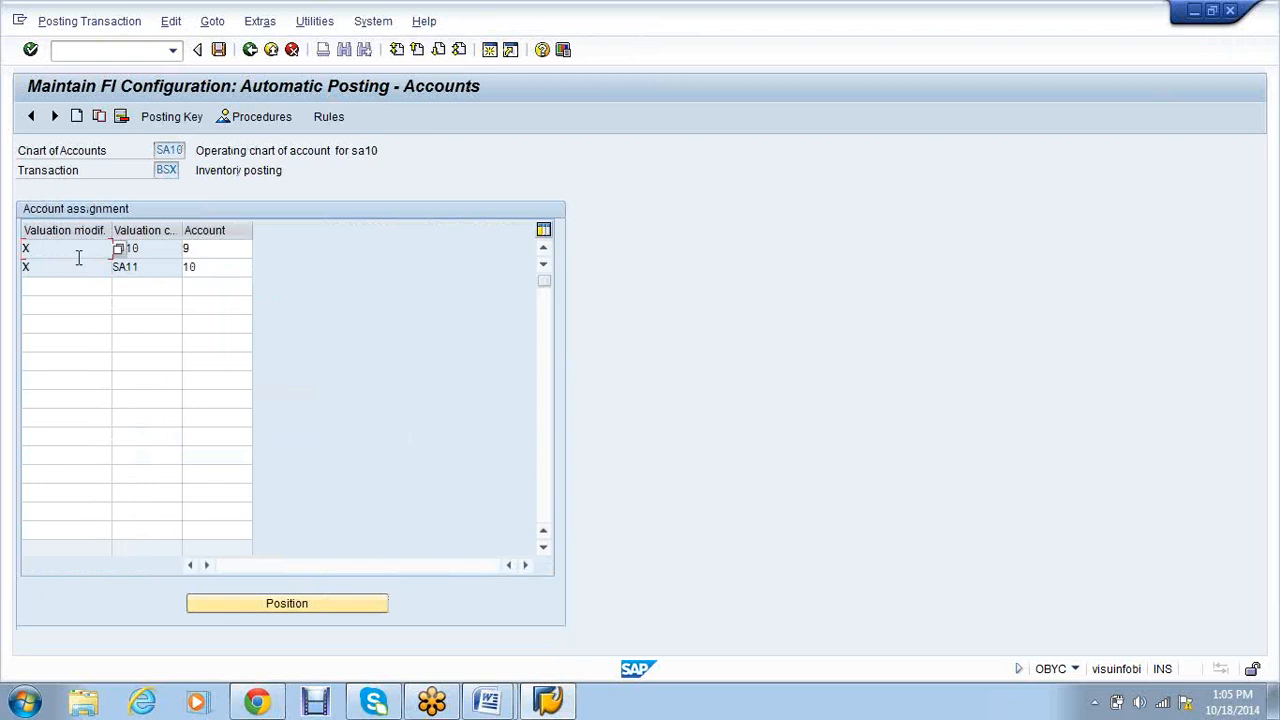
click(160, 248)
click(211, 247)
text(9)
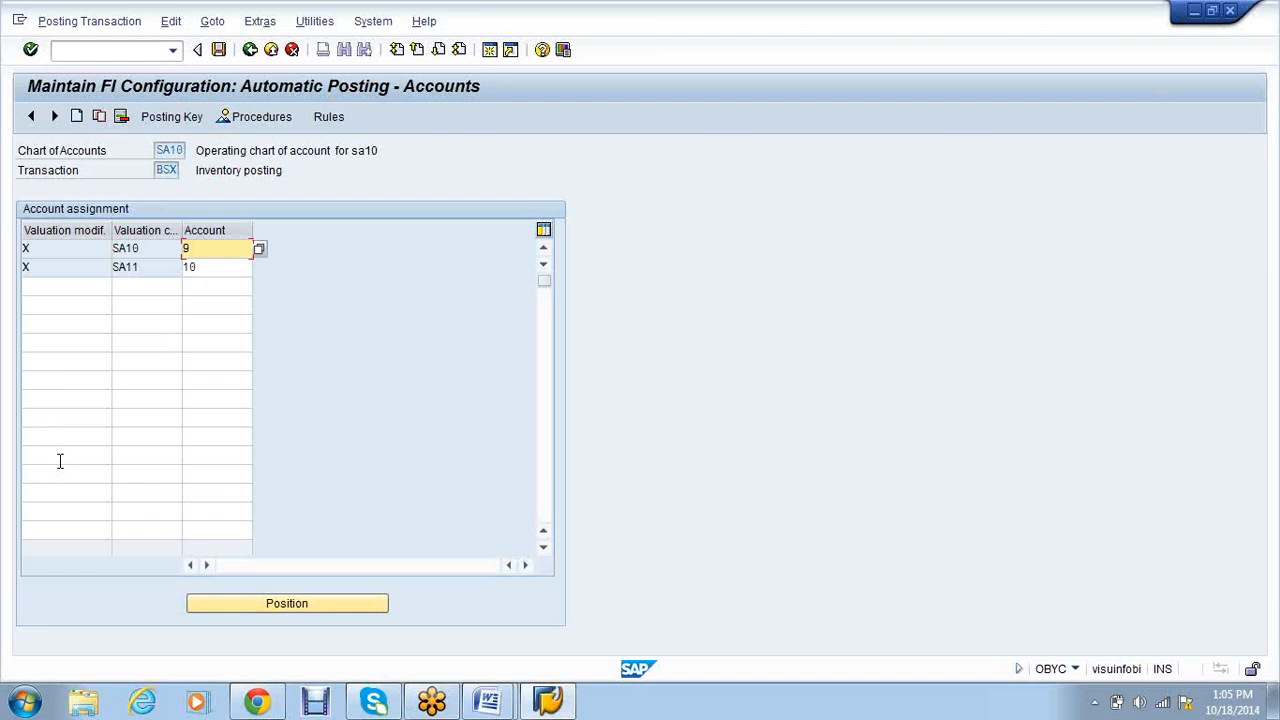
- Enter a new BSX assignment row with valuation modifier Y and valuation class VAG1
click(32, 290)
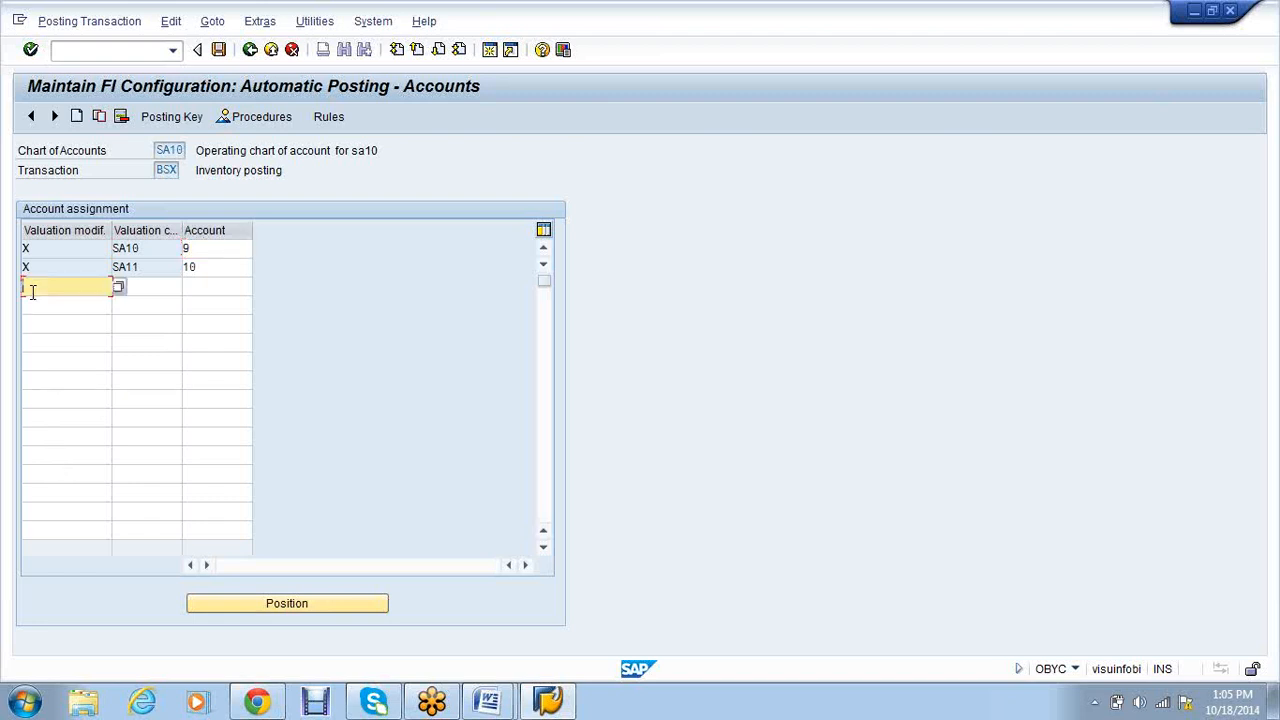
text(Y)
key(Tab)
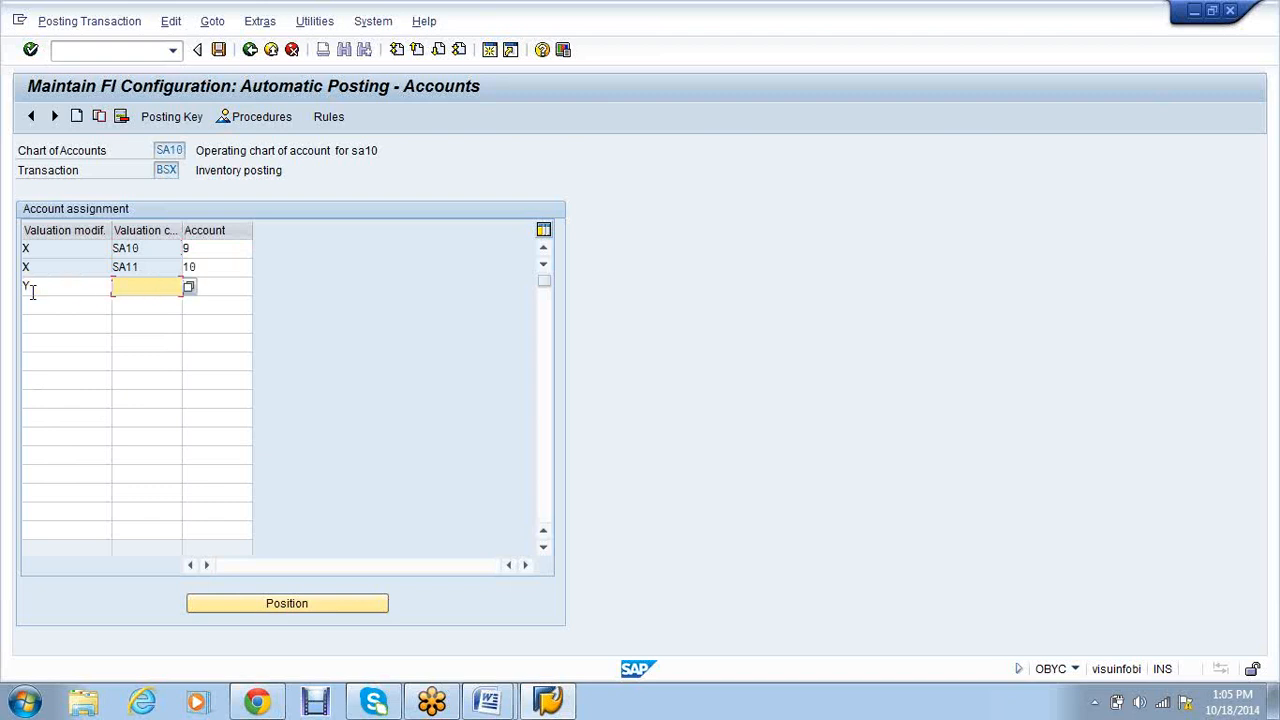
text(VAL3)
key(BackSpace)
key(BackSpace)
text(G1)
- Enter another row with valuation modifier Y and valuation class VAG2, and go through the empty account cells of both new rows
click(45, 307)
text(Y)
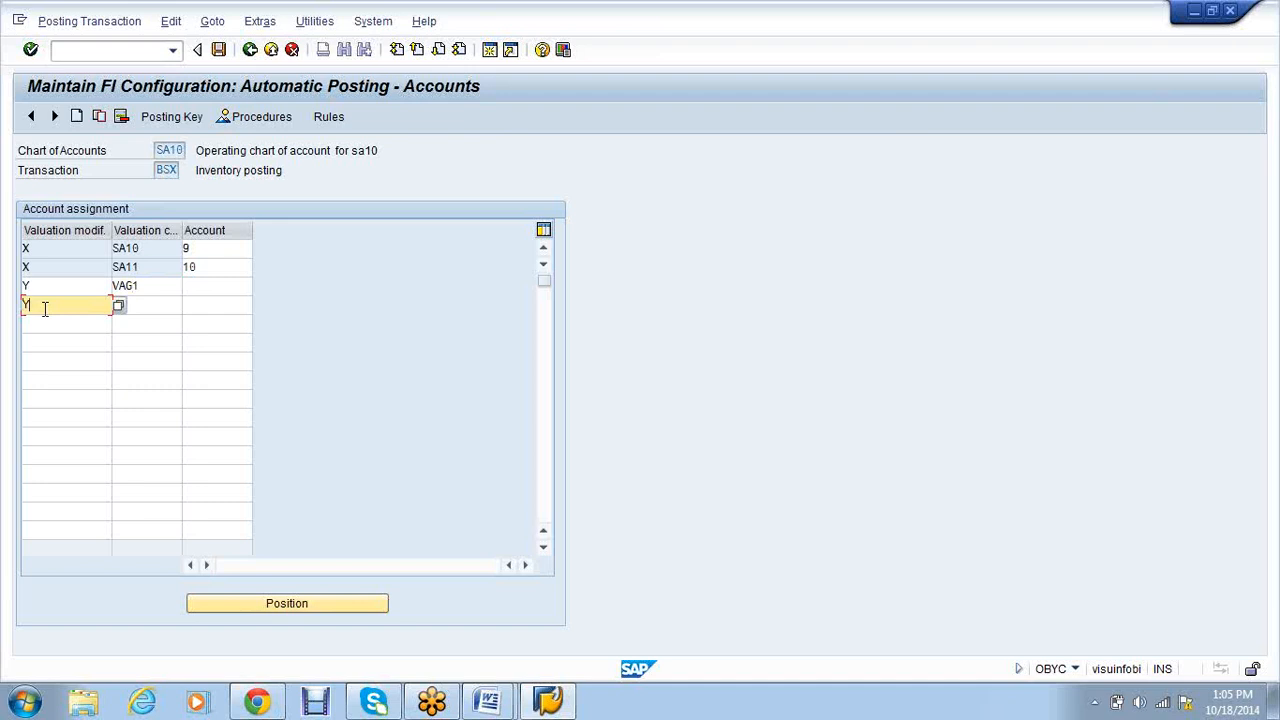
key(Tab)
text(VAG2)
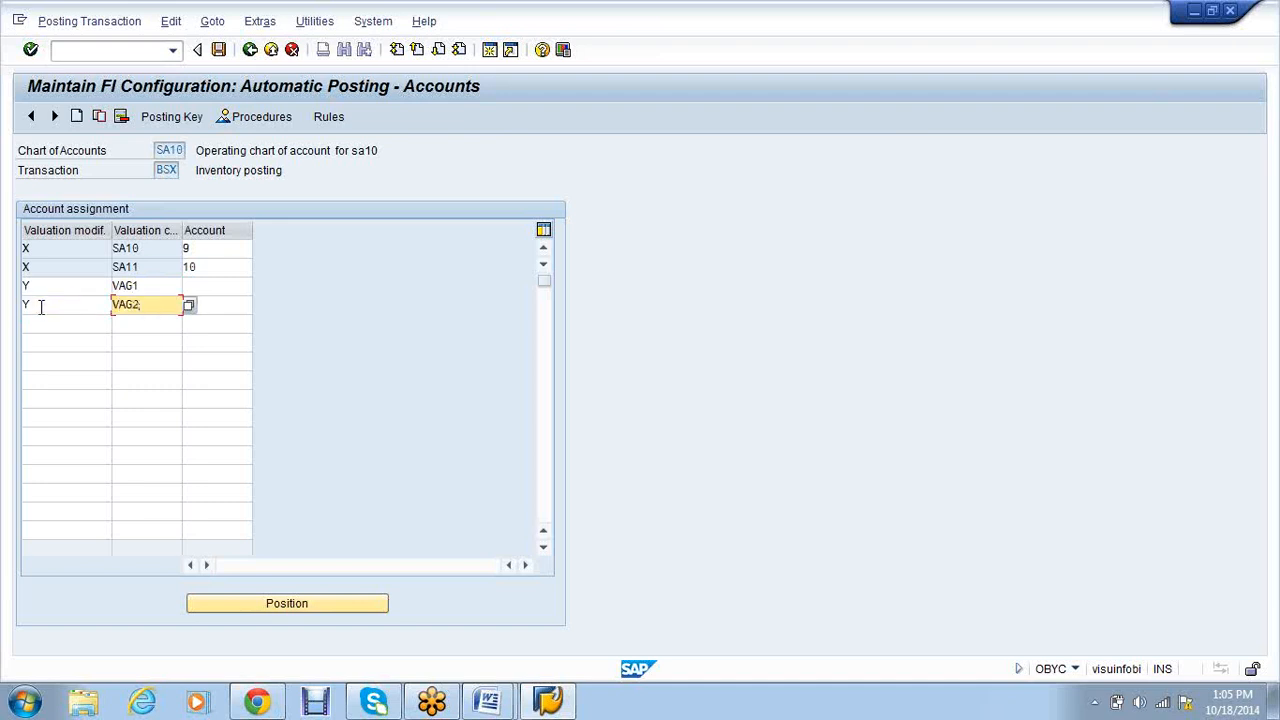
click(210, 286)
click(214, 300)
click(214, 287)
click(214, 304)
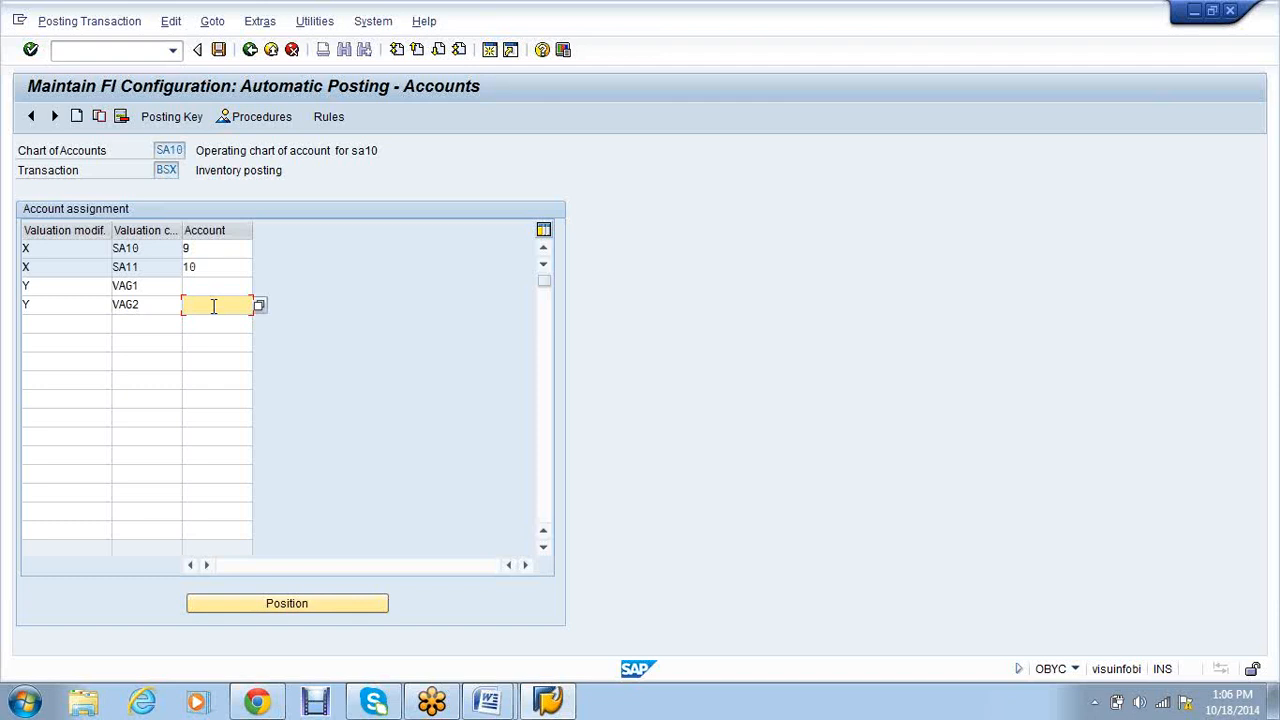
- Switch to the Word notes, delete the blank line above MOVEMENT TYPE and return to SAP
click(488, 703)
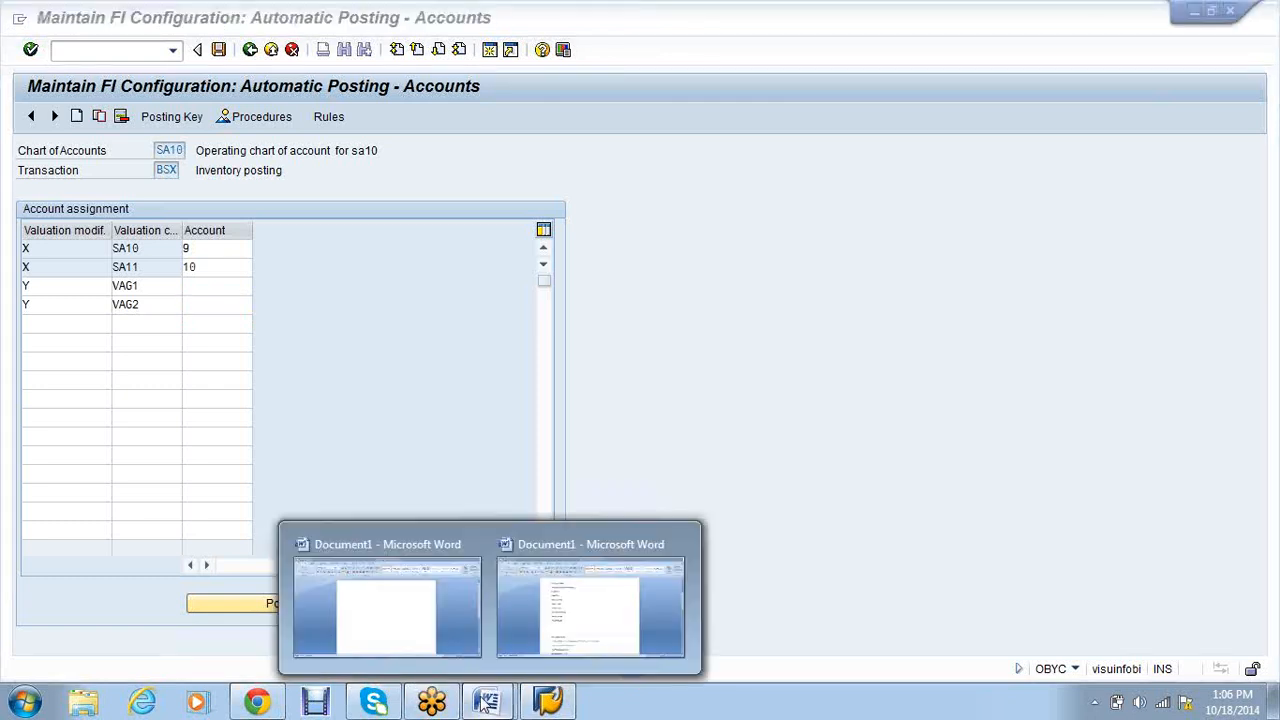
click(590, 605)
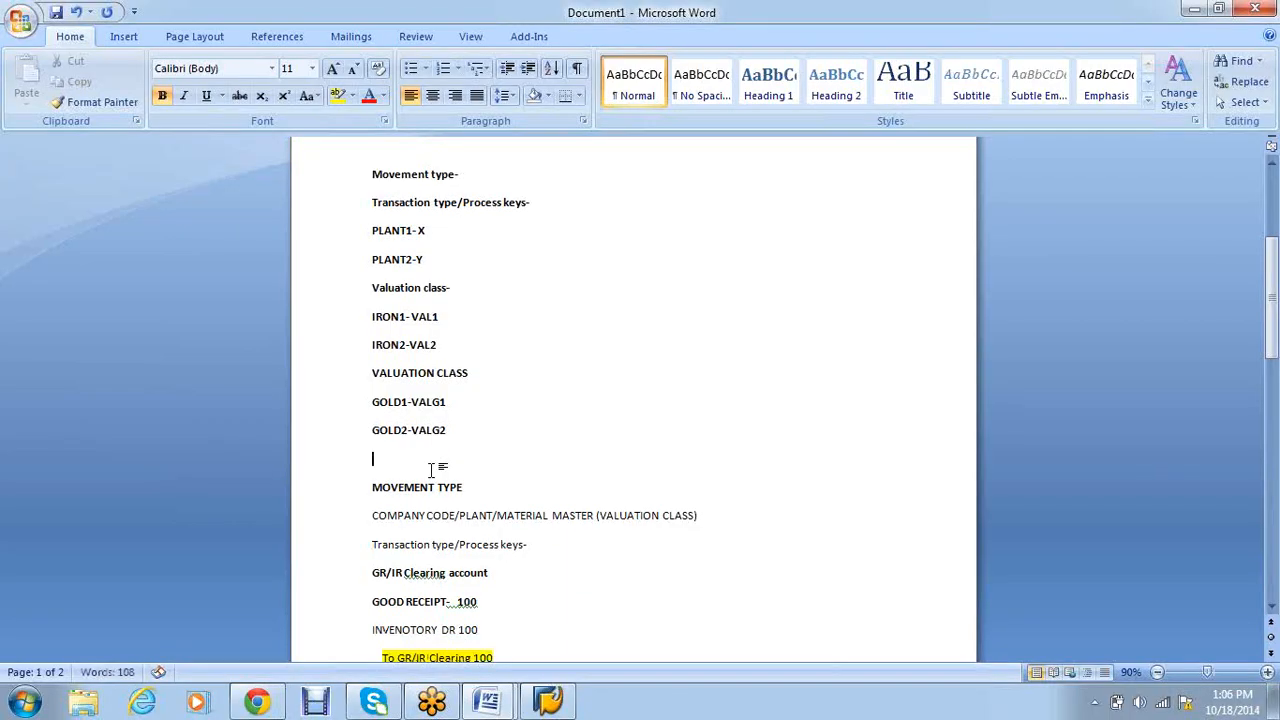
key(Delete)
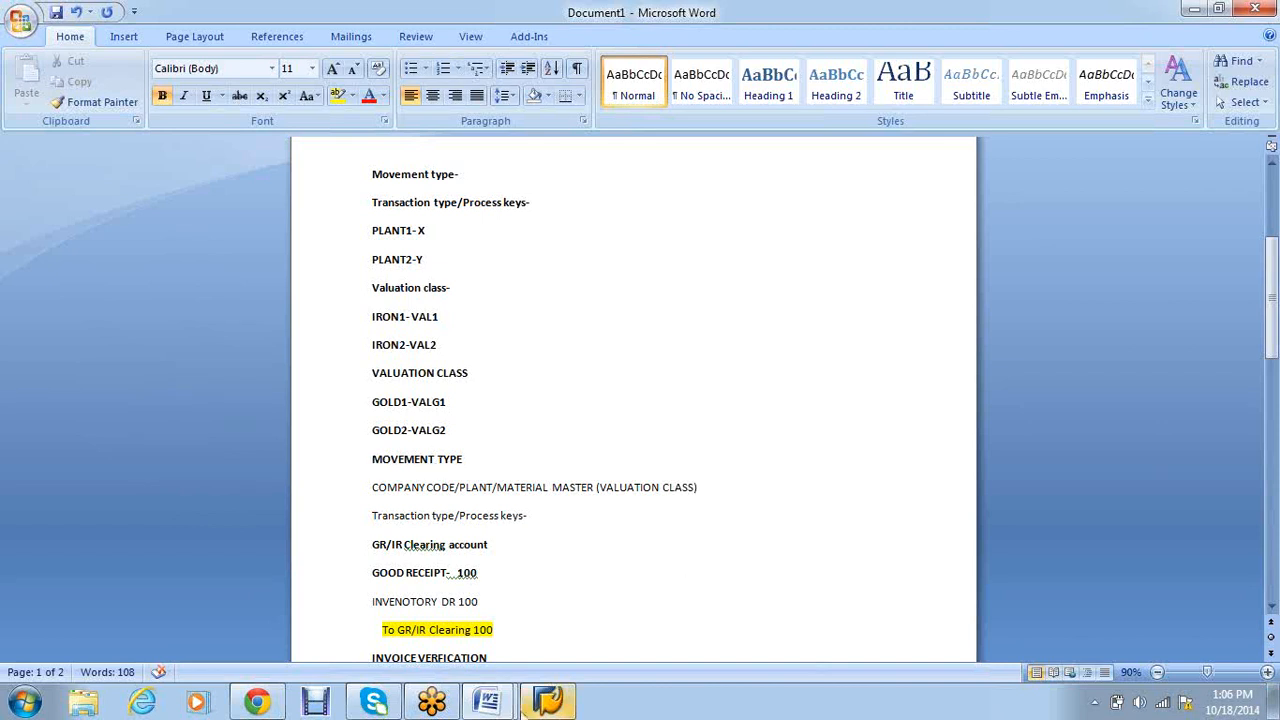
click(526, 705)
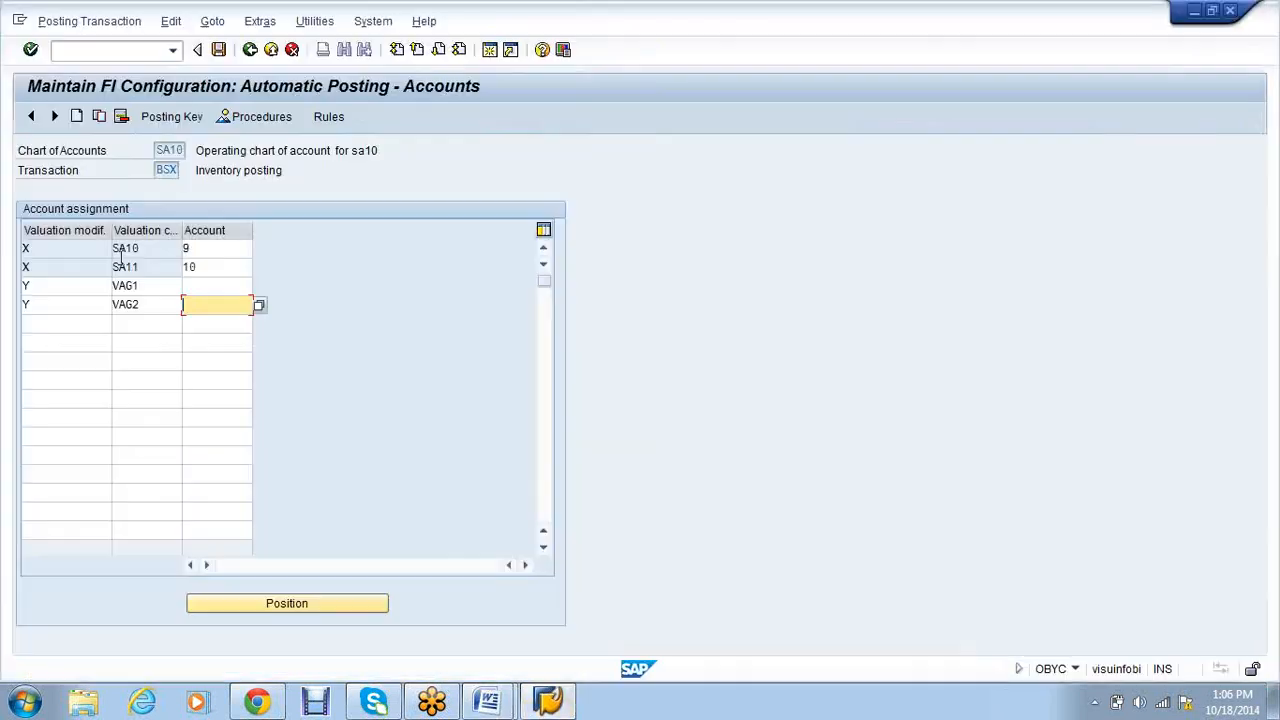
- Leave the BSX account assignments and discard the unsaved rows
click(50, 248)
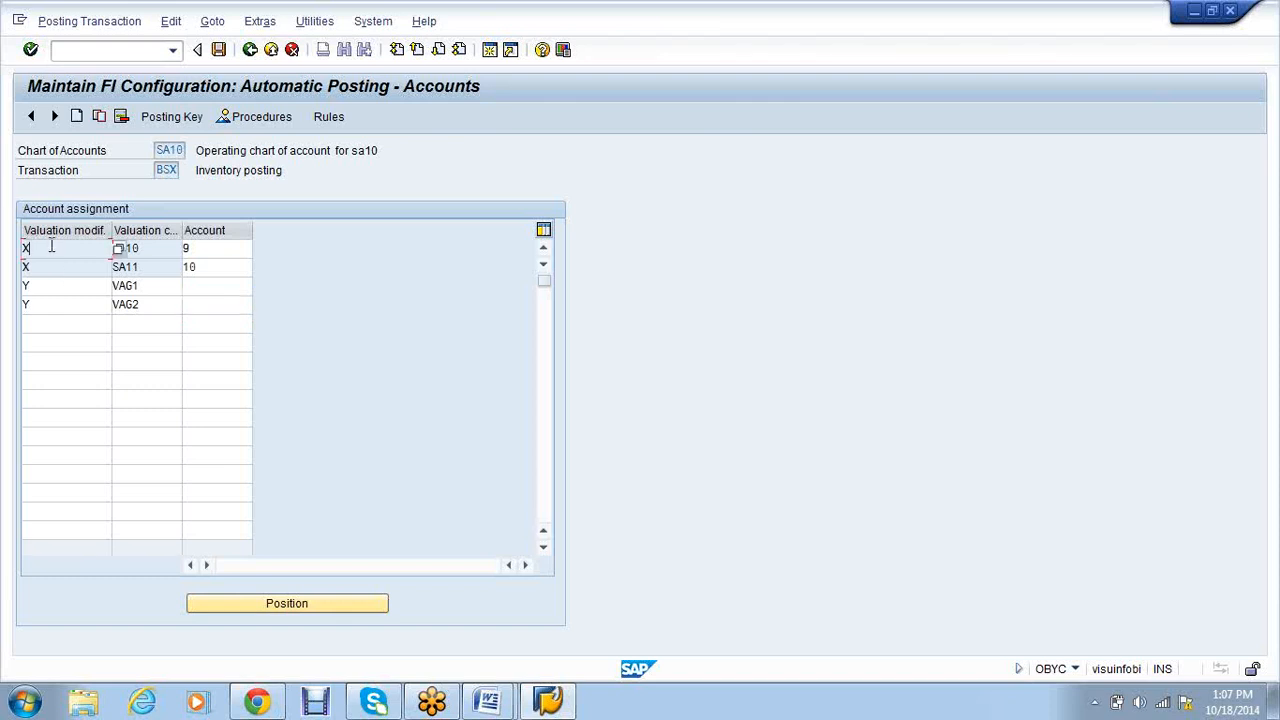
click(248, 50)
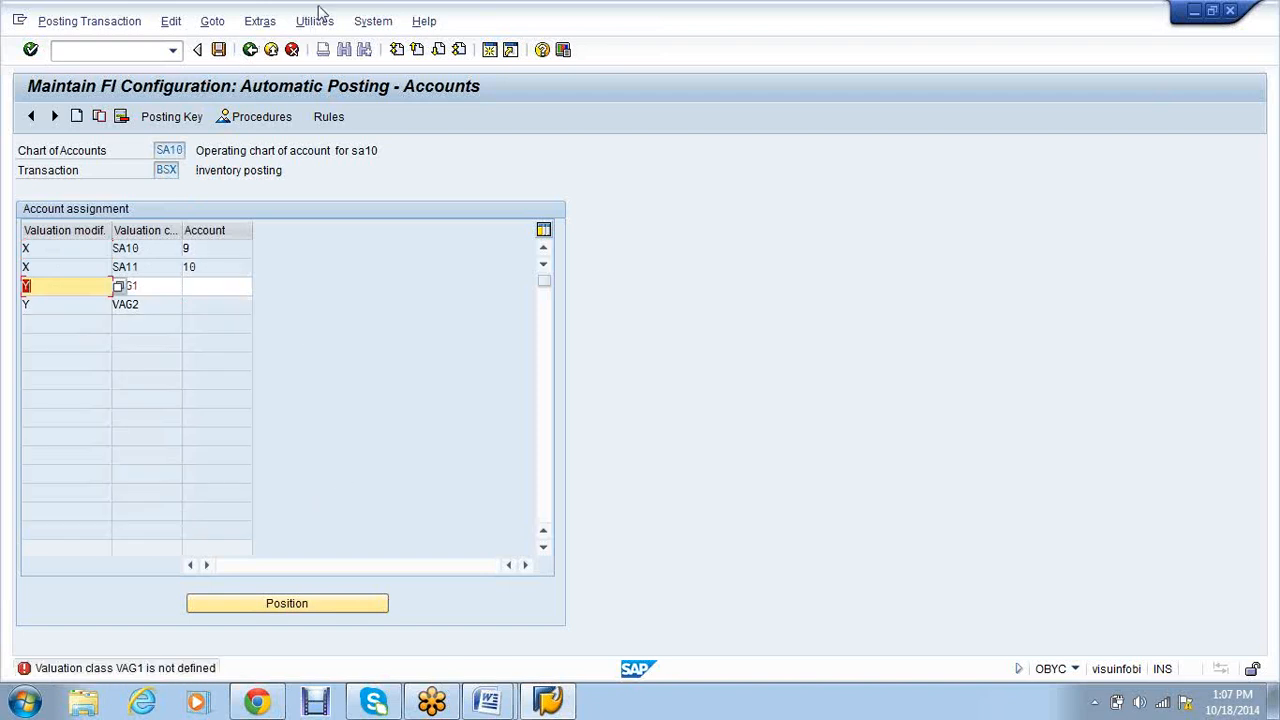
click(292, 50)
click(292, 50)
- Start transaction OBYC and open the accounts of the Offsetting entry for inventory posting procedure GBB for chart SA10
text(obyc)
key(Return)
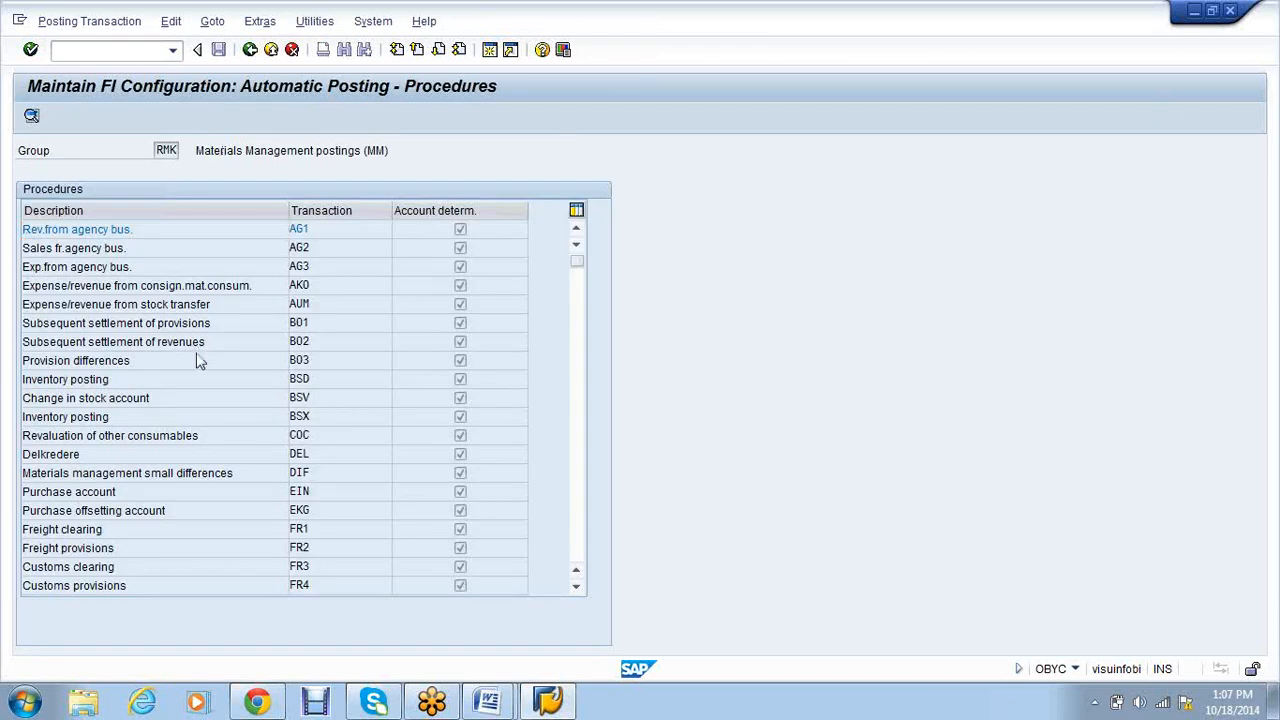
scroll(197, 362, down, 1)
scroll(197, 362, down, 2)
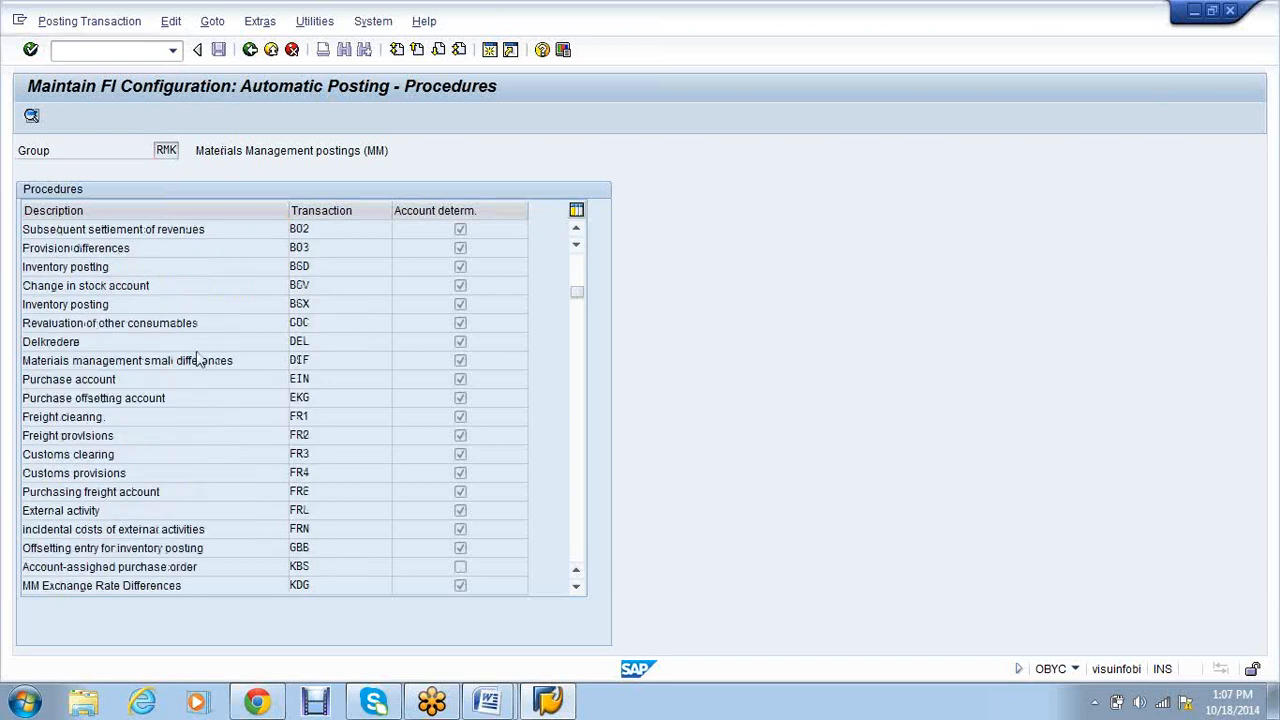
double_click(202, 491)
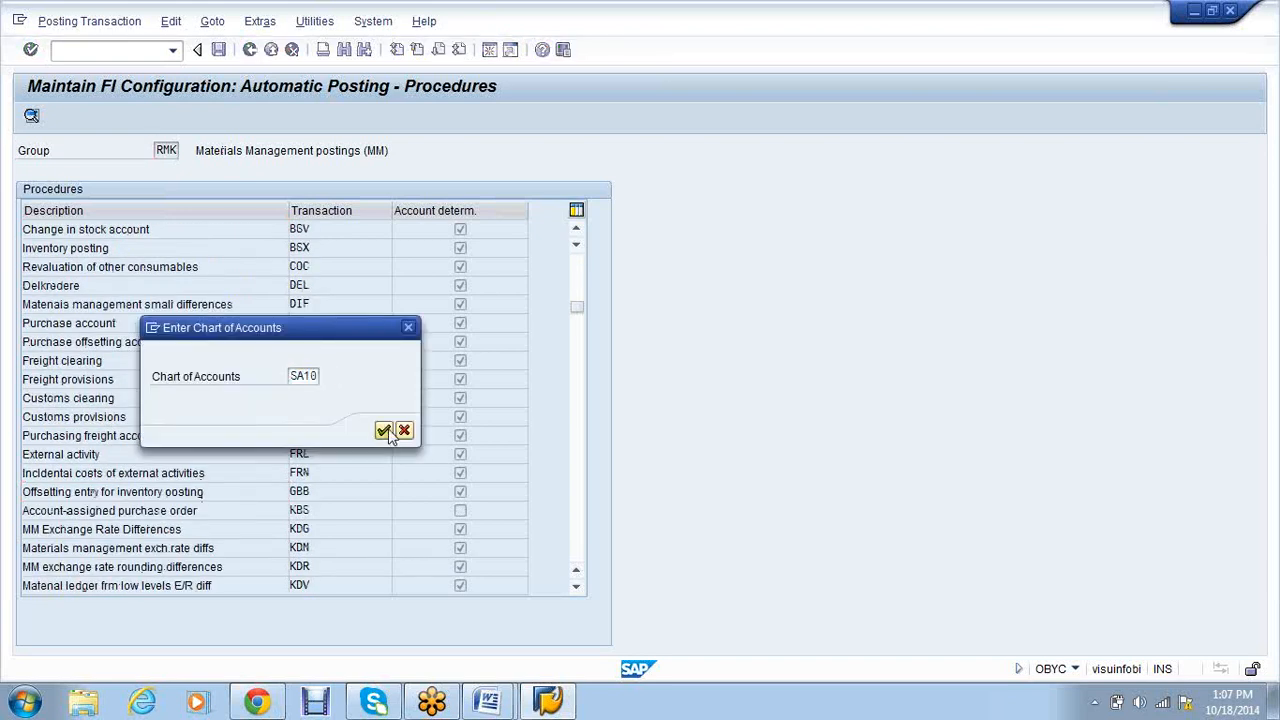
click(384, 431)
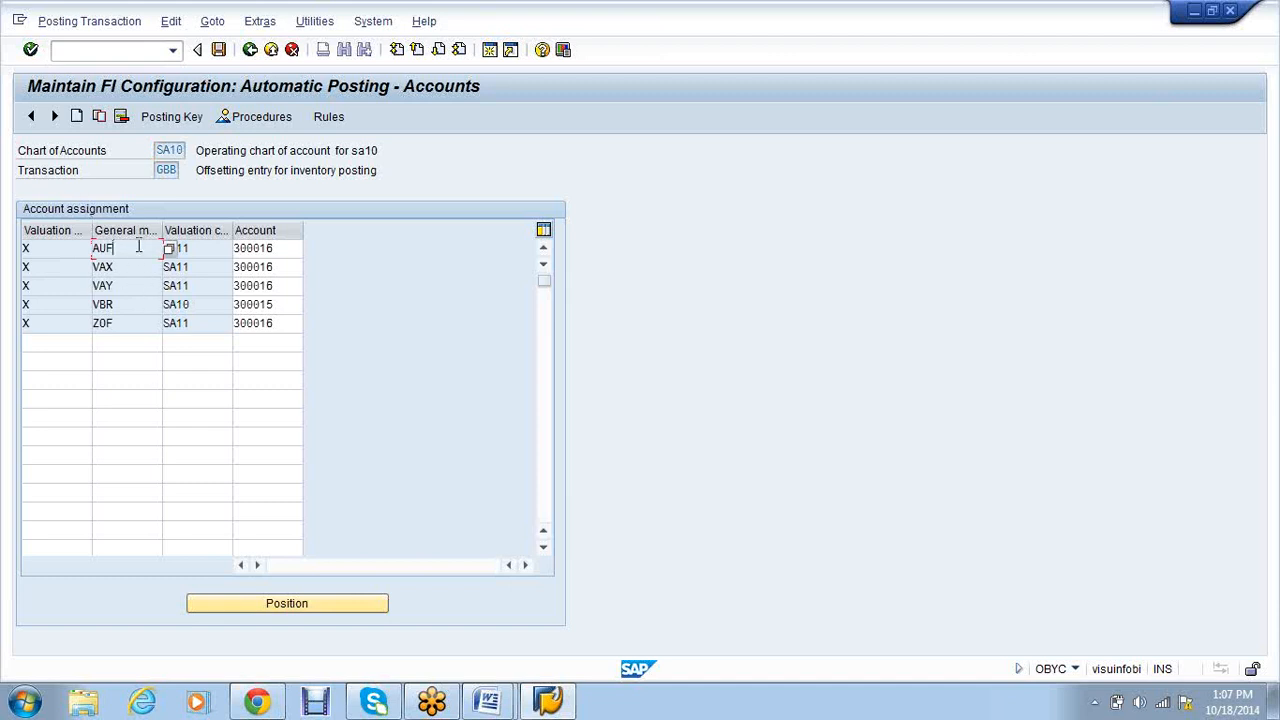
- Read the field help for general modification and widen that column
key(F1)
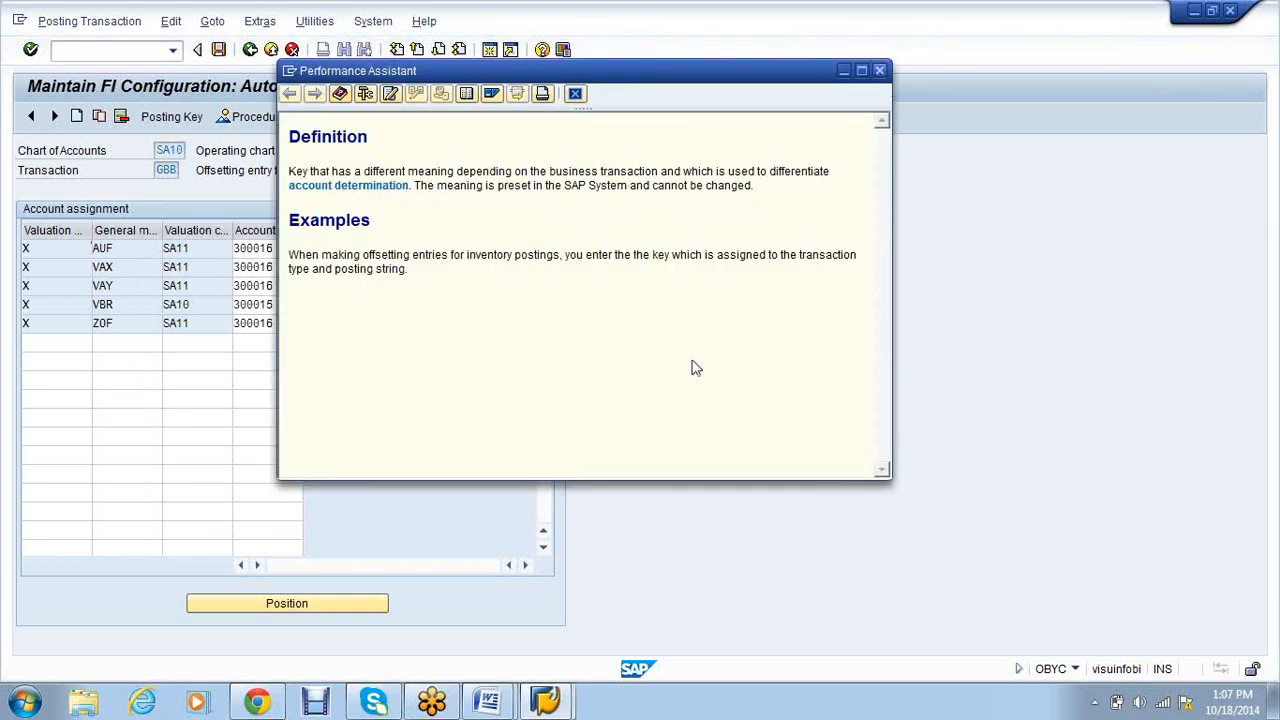
key(Escape)
drag(162, 230, 188, 230)
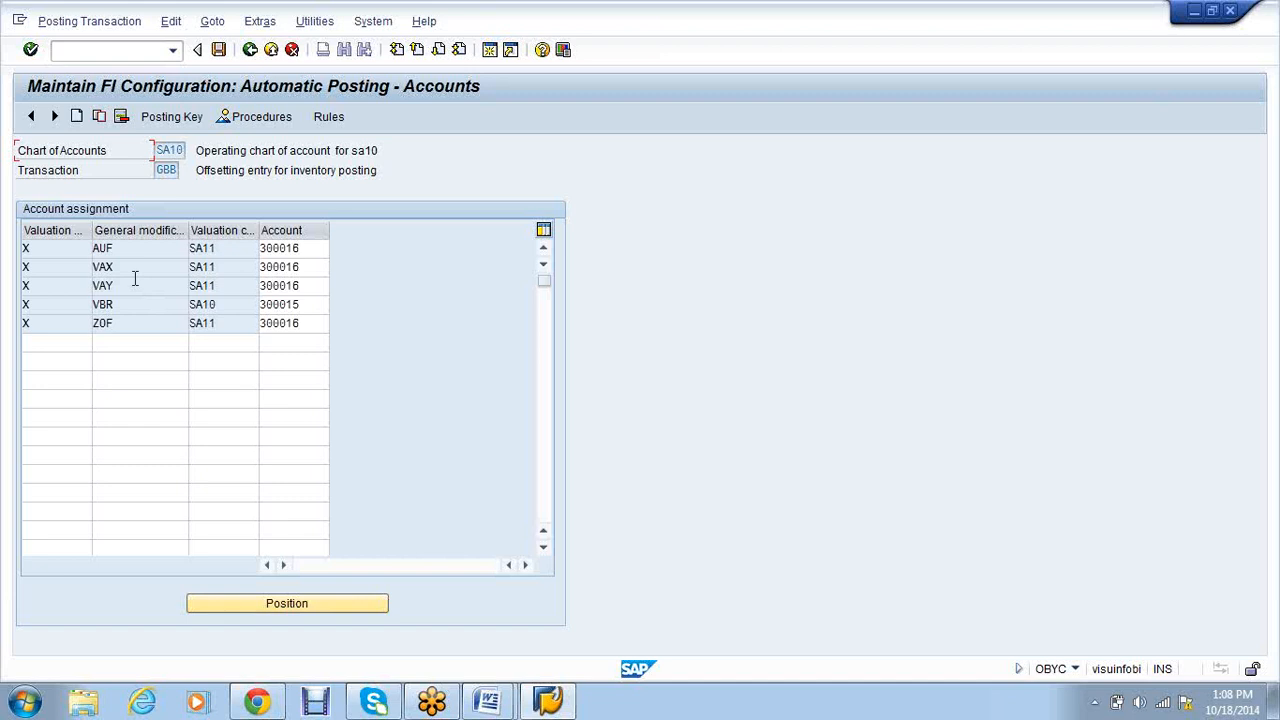
- Review the first GBB row's valuation modifier, valuation class and account alongside the transaction key
click(64, 252)
click(172, 170)
click(215, 248)
click(310, 248)
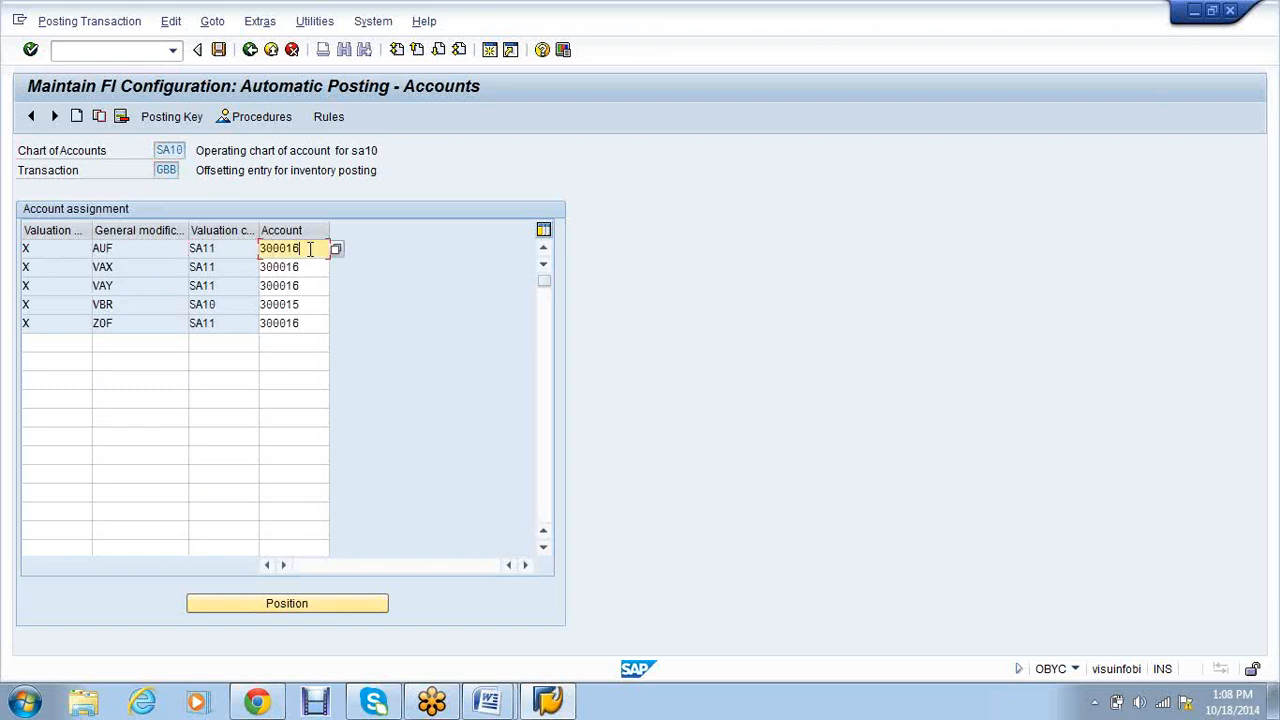
- Go through the general modification keys AUF, VAX, VAY, VBR and ZOF assigned to transaction GBB
click(126, 248)
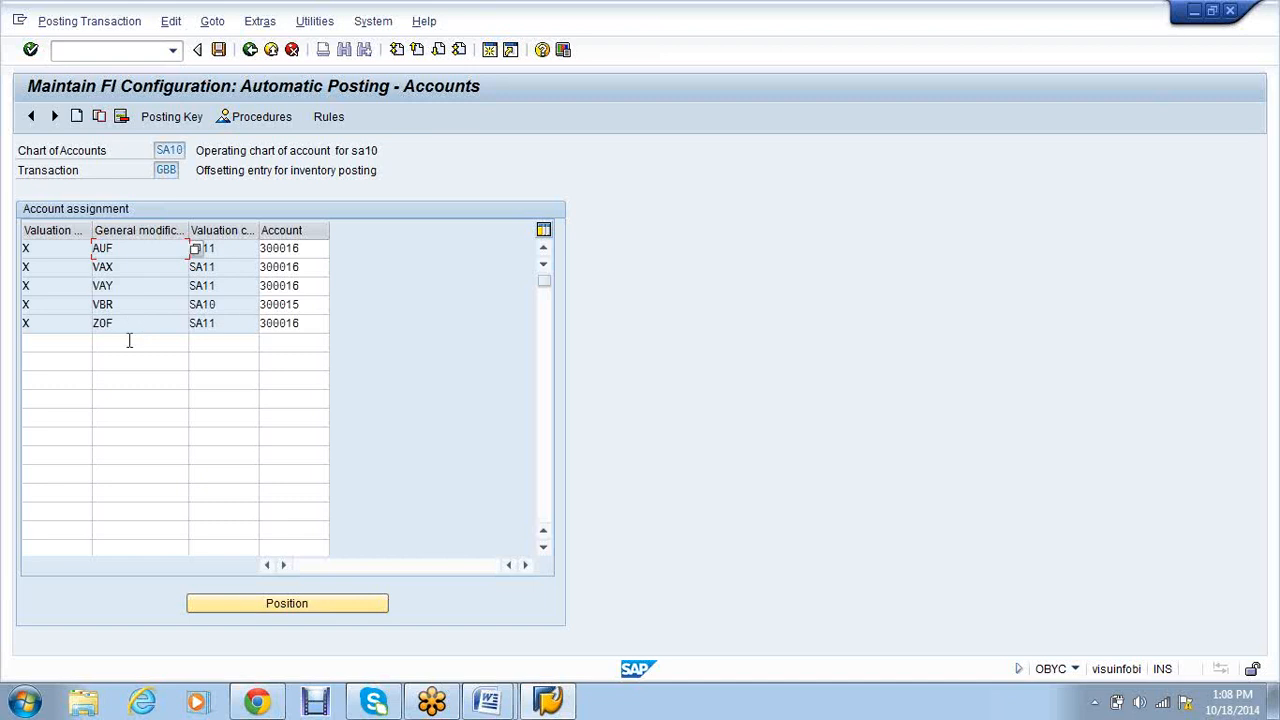
click(170, 170)
click(140, 250)
click(138, 263)
click(134, 281)
click(134, 304)
click(133, 321)
- Leave the blank GBB entry page by restarting transaction OBYC, and reopen the GBB accounts for chart SA10
click(76, 116)
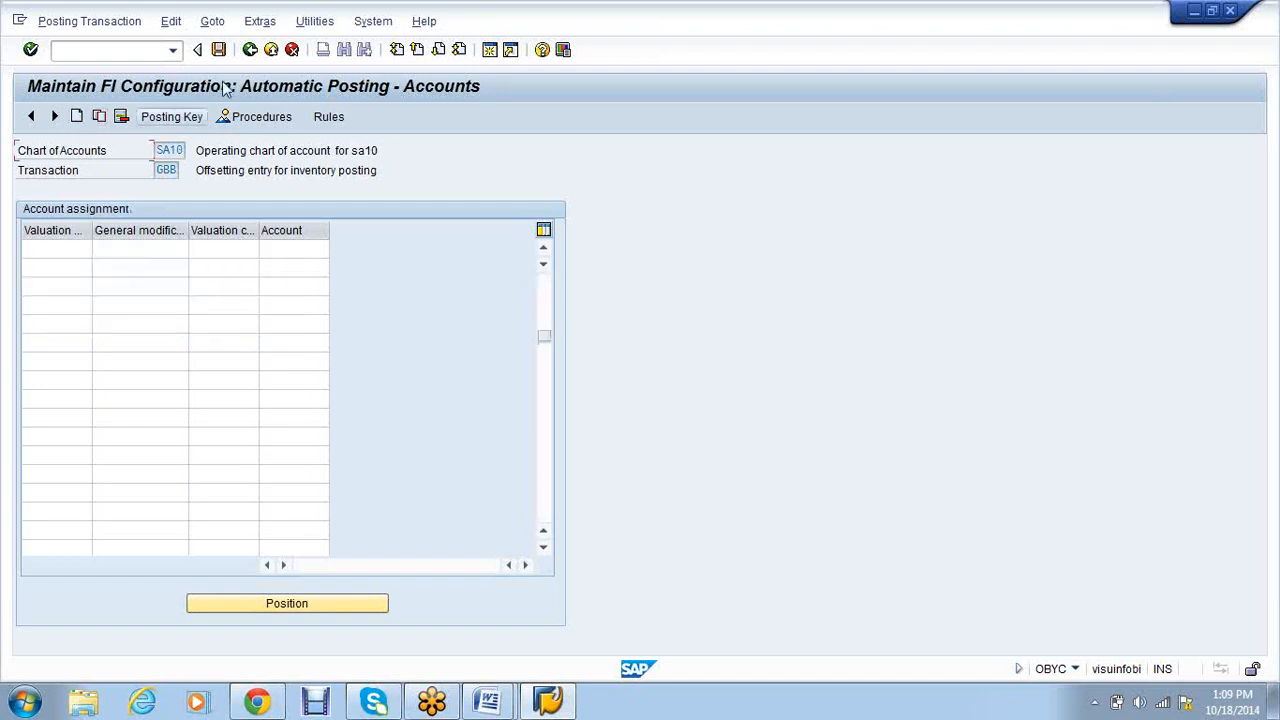
text(obyc)
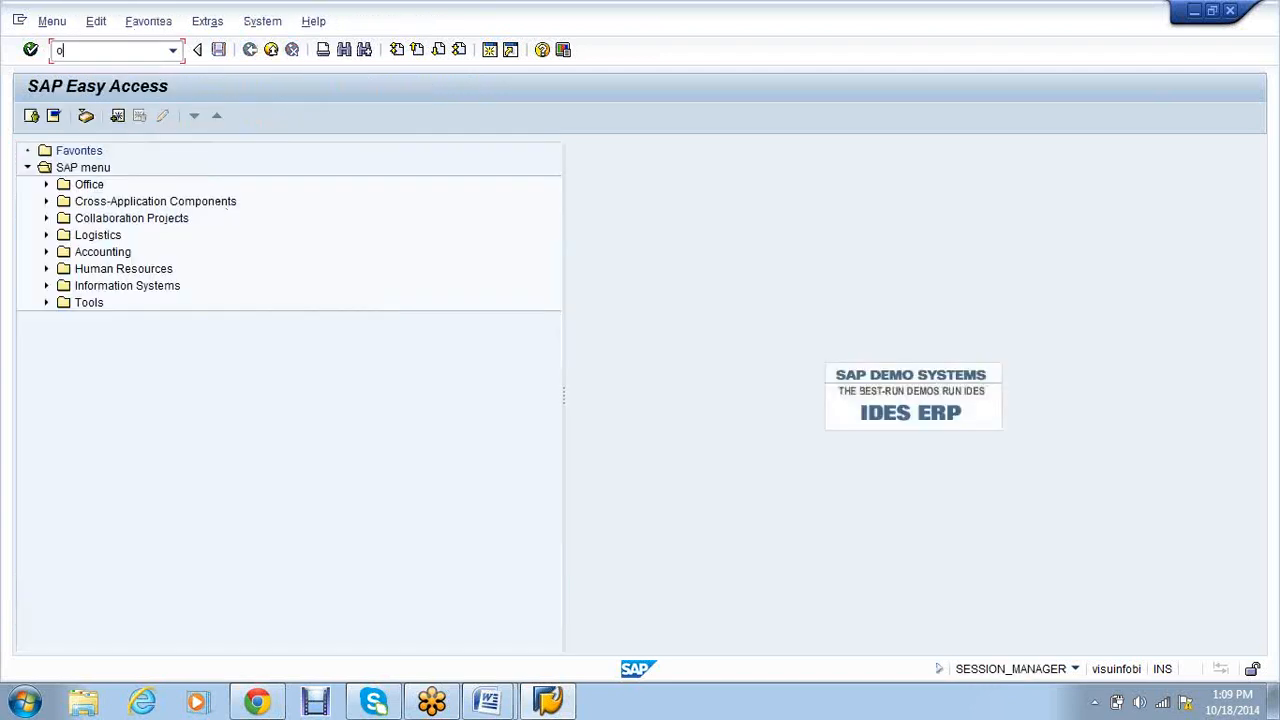
key(Return)
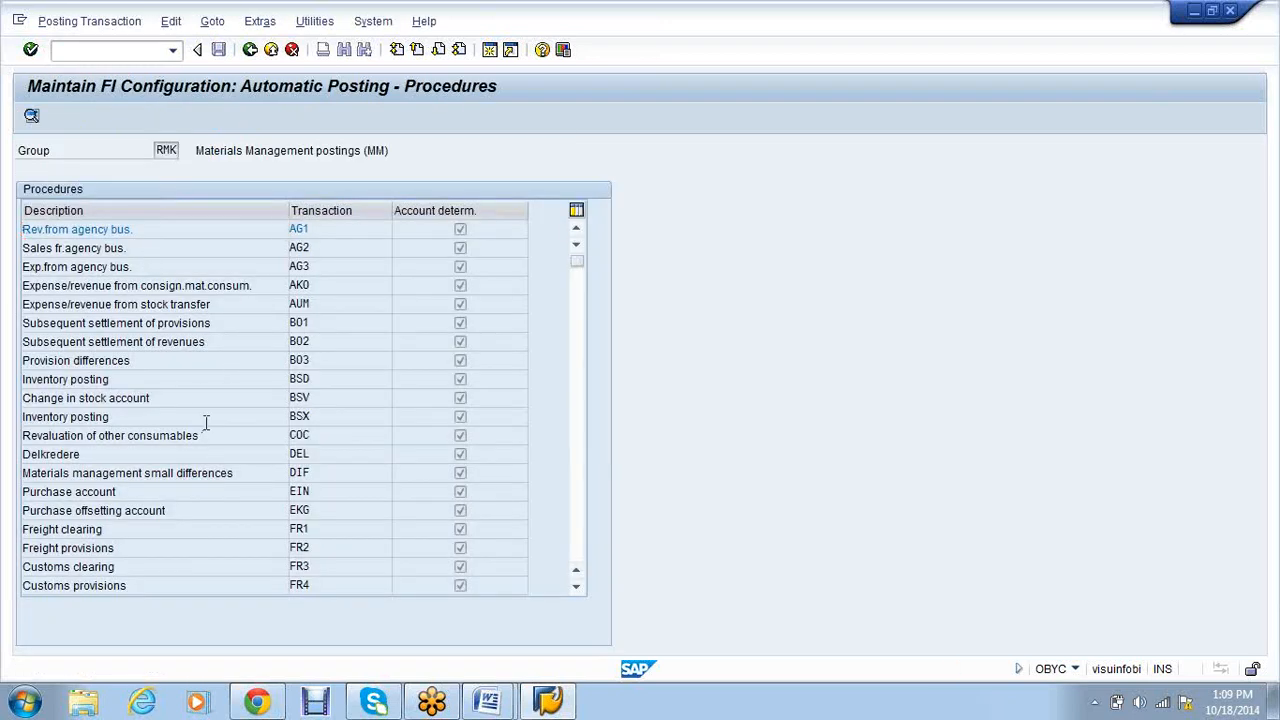
scroll(205, 421, down, 1)
scroll(206, 424, down, 2)
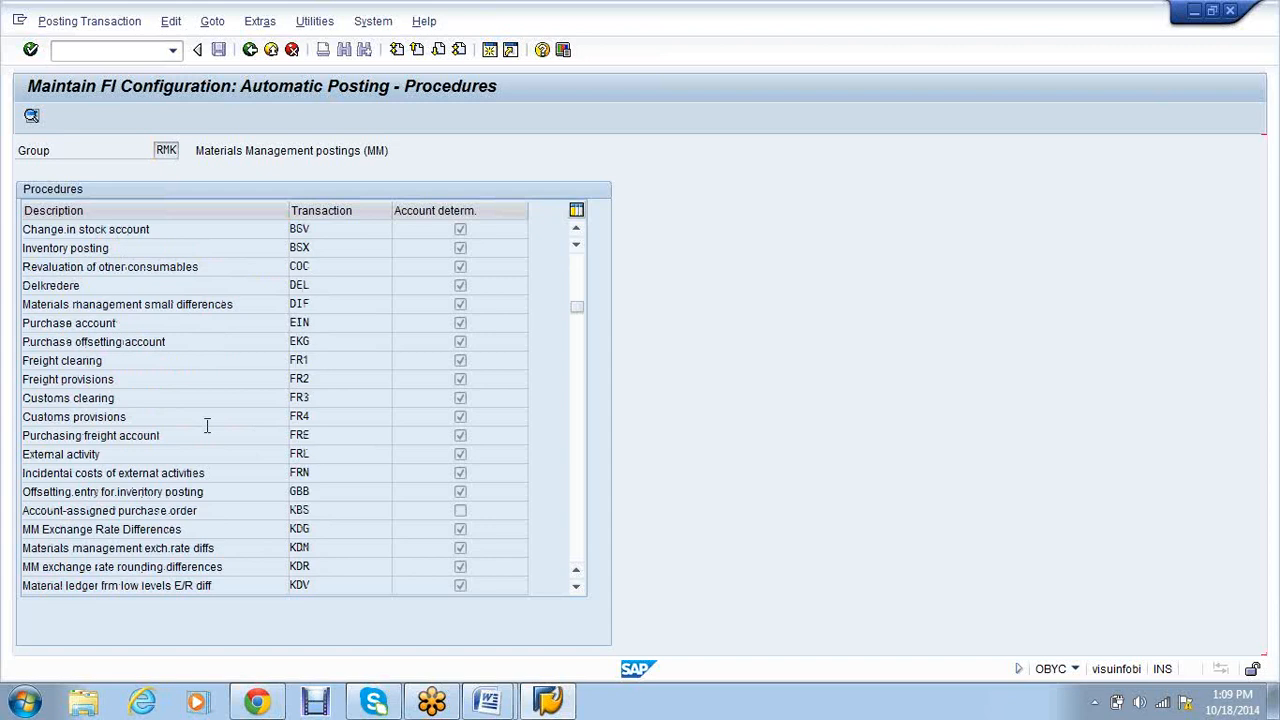
scroll(207, 426, down, 1)
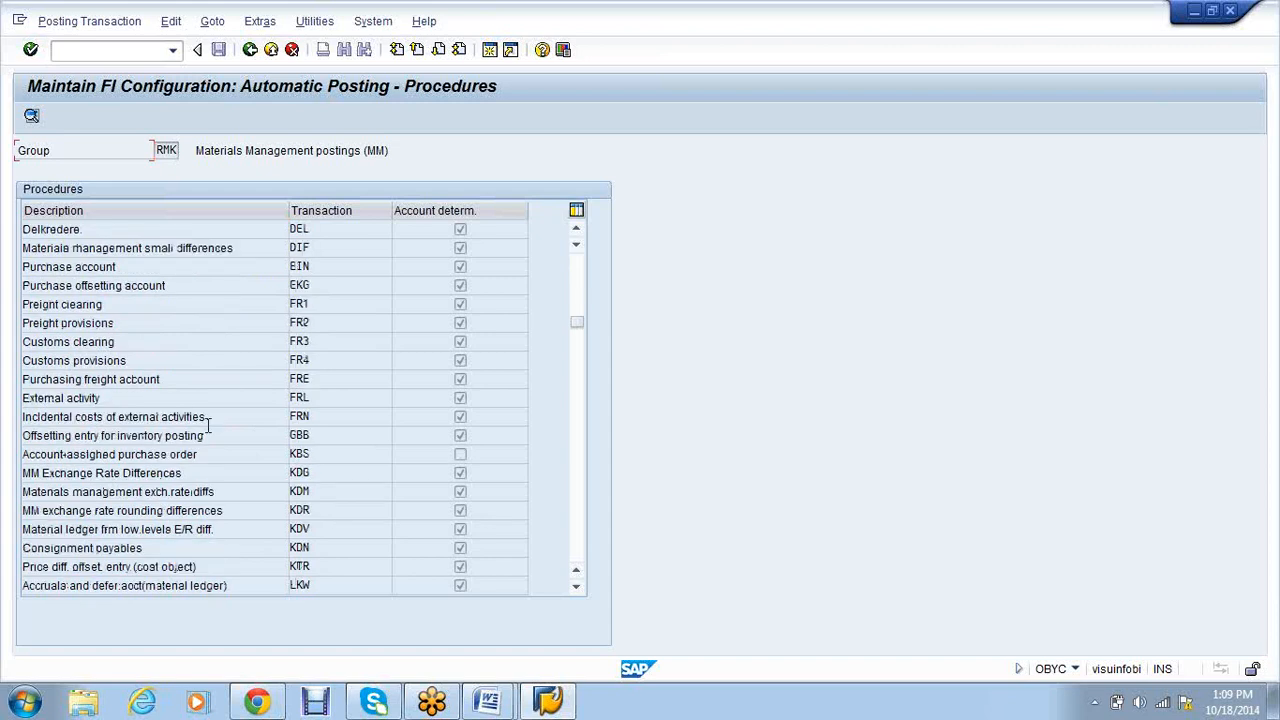
scroll(208, 426, down, 1)
scroll(210, 435, up, 2)
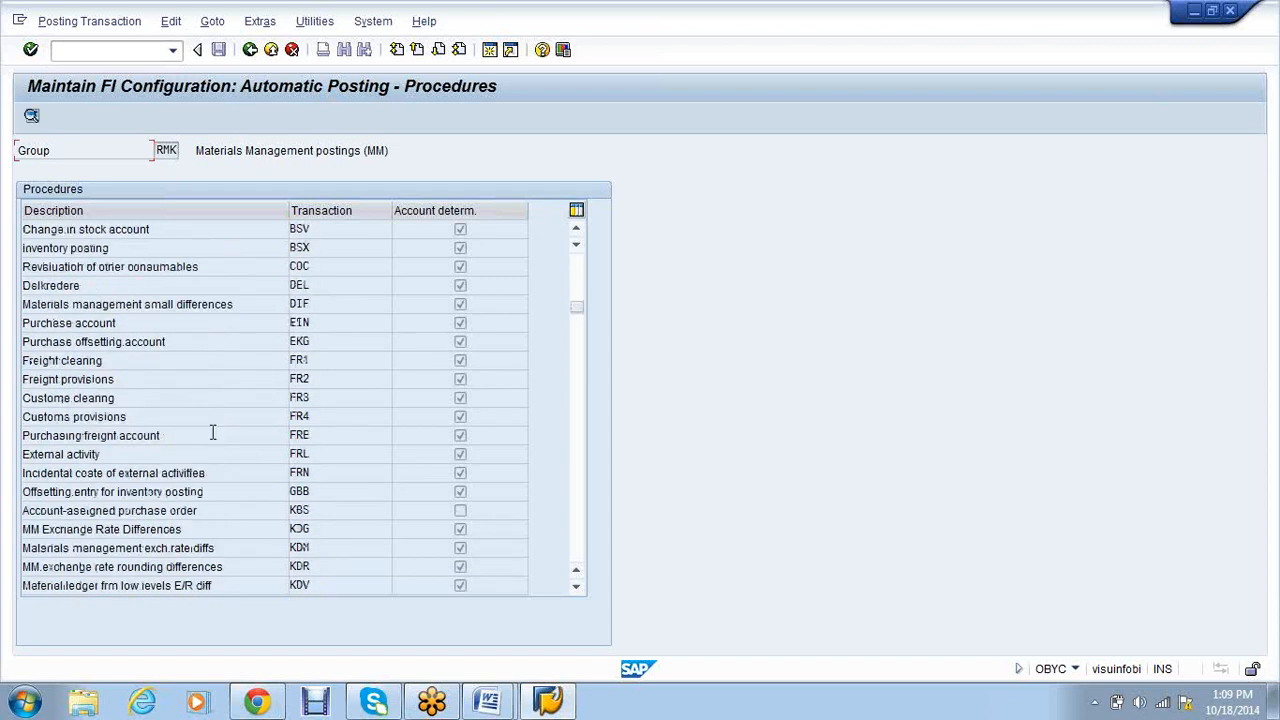
double_click(202, 500)
click(377, 431)
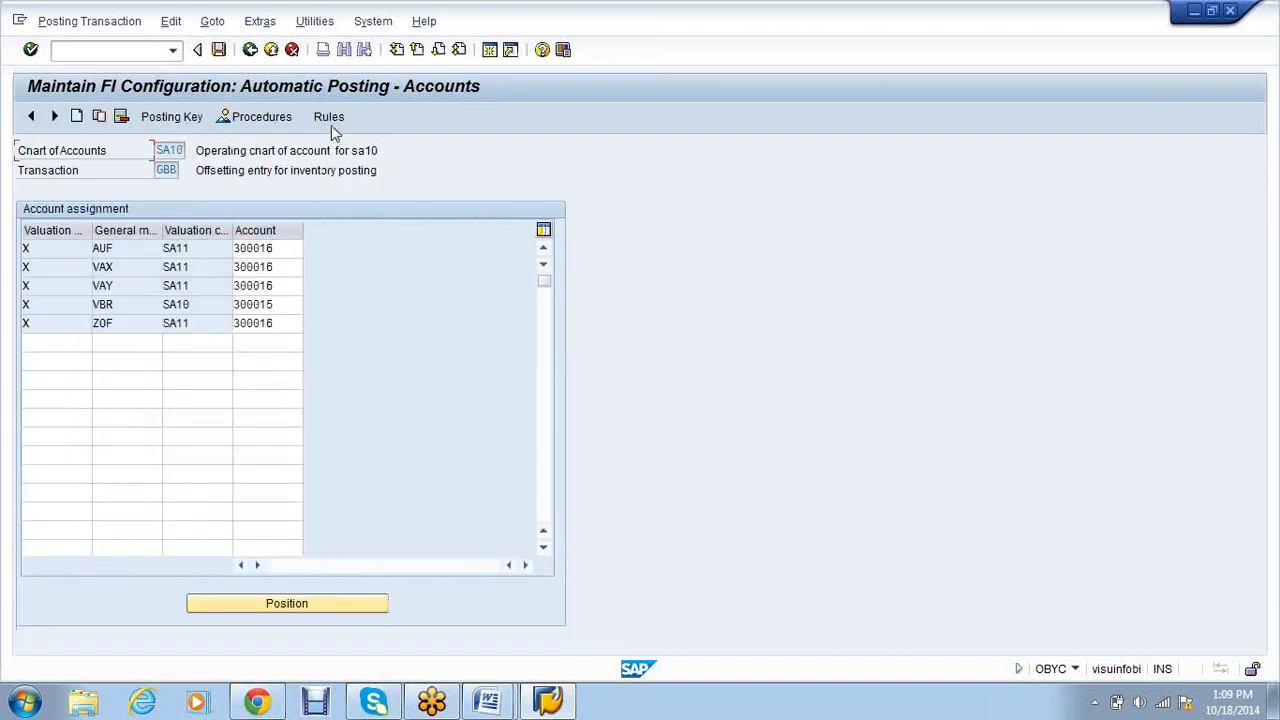
- Examine the account determination rules of GBB, return to the procedure list and open the GBB rules again
click(330, 117)
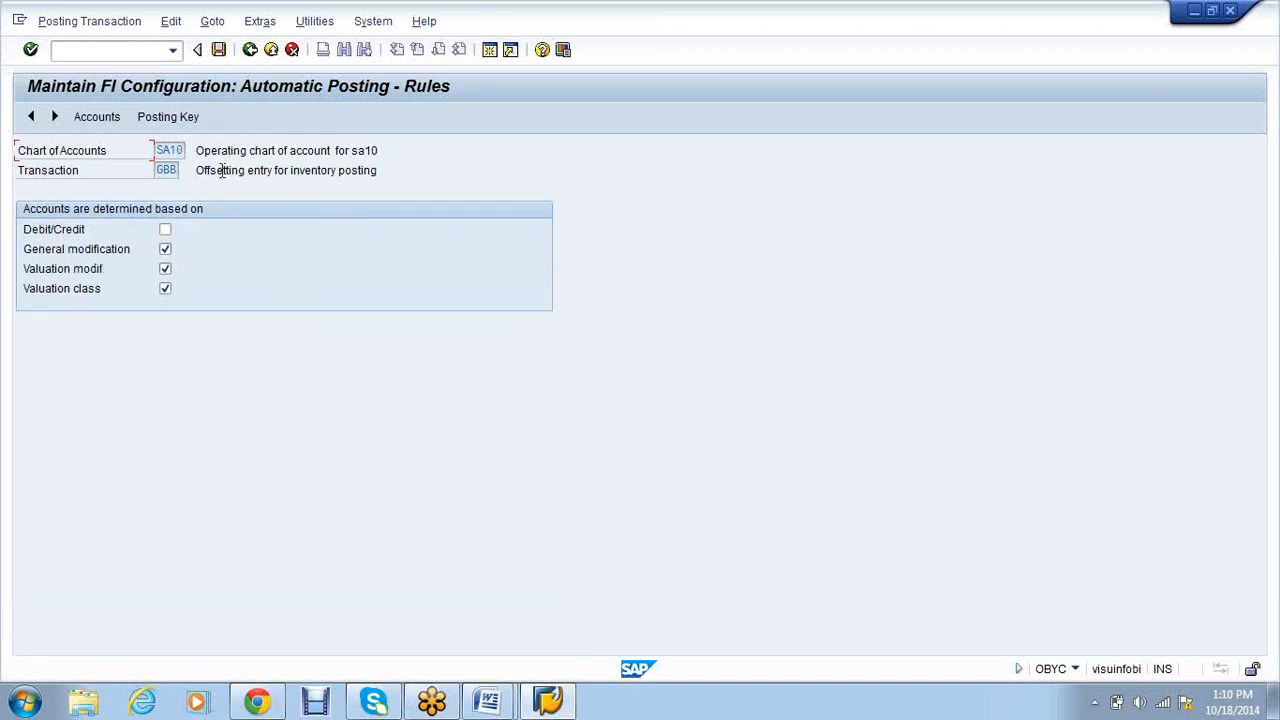
click(251, 53)
double_click(232, 492)
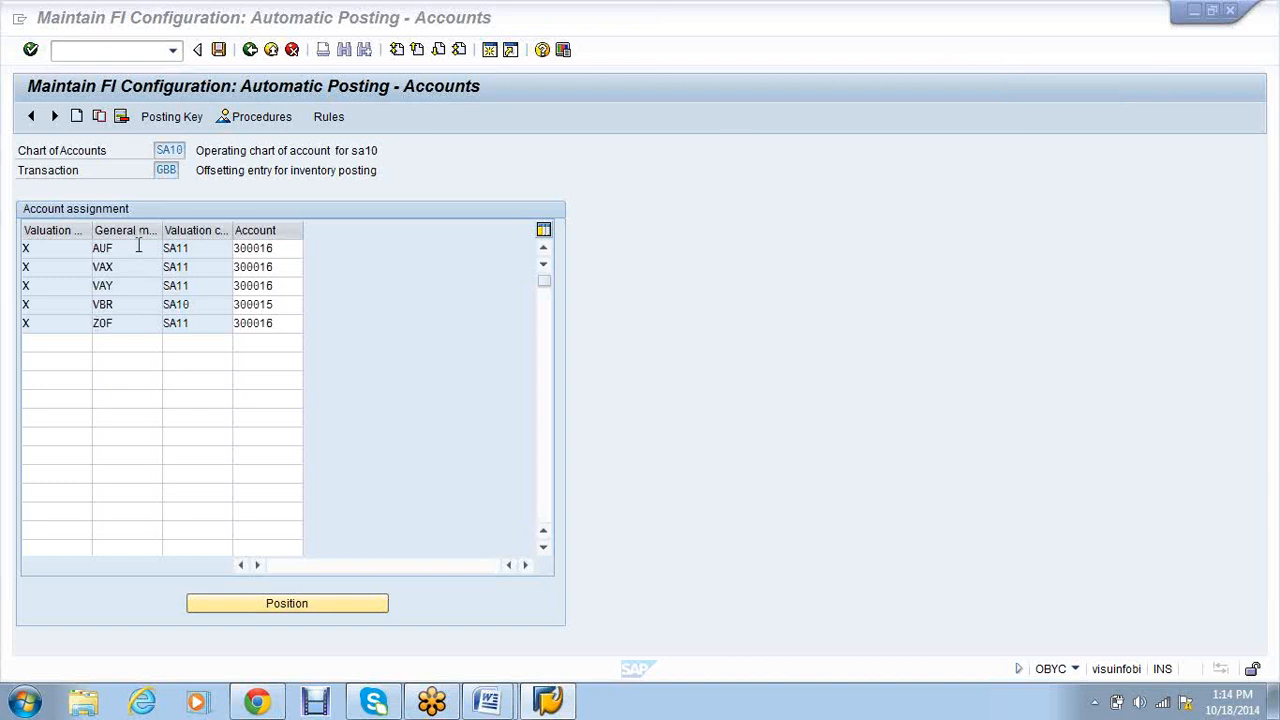
click(329, 117)
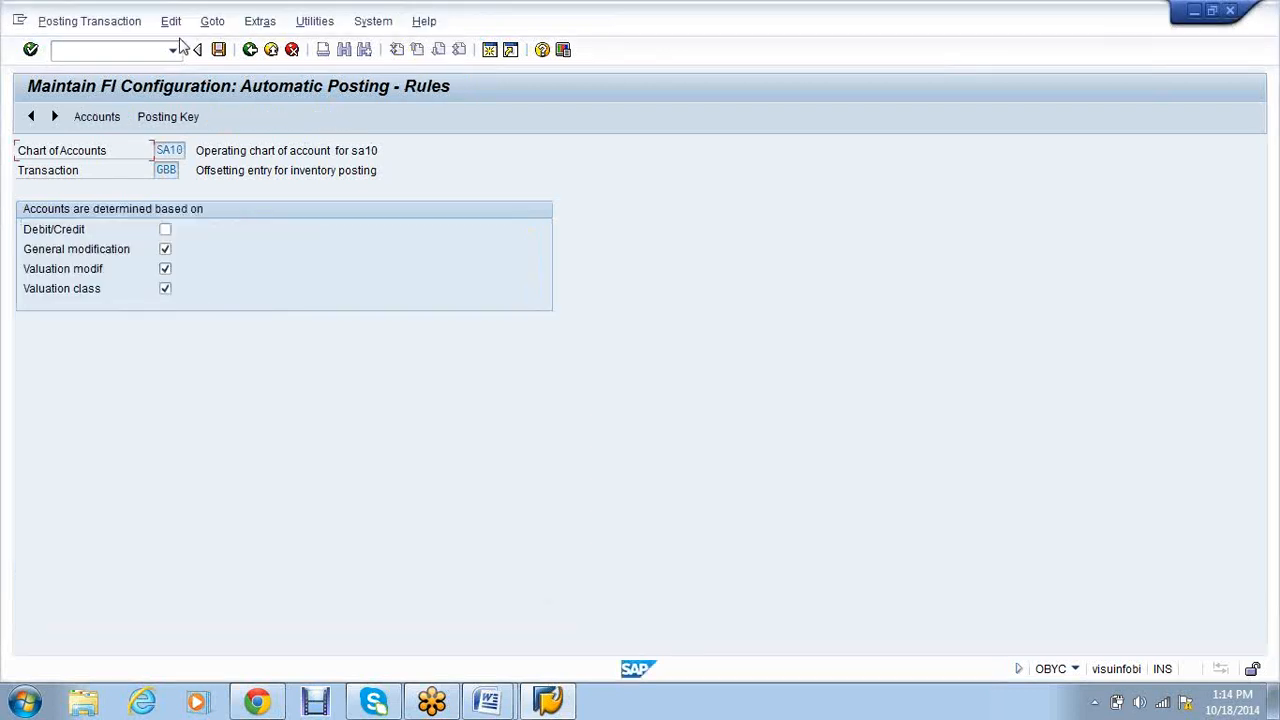
- Return to the procedure list, reopen the GBB accounts and examine the account assigned to general modification VBR
click(252, 51)
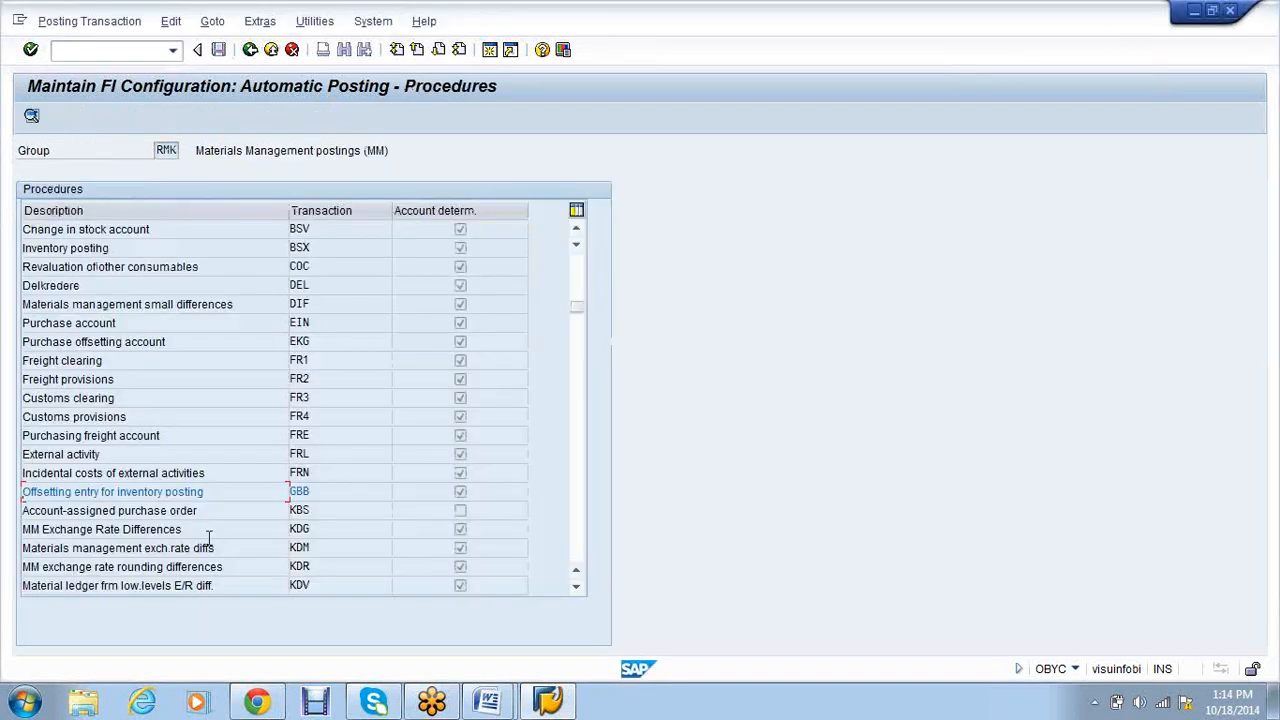
double_click(193, 490)
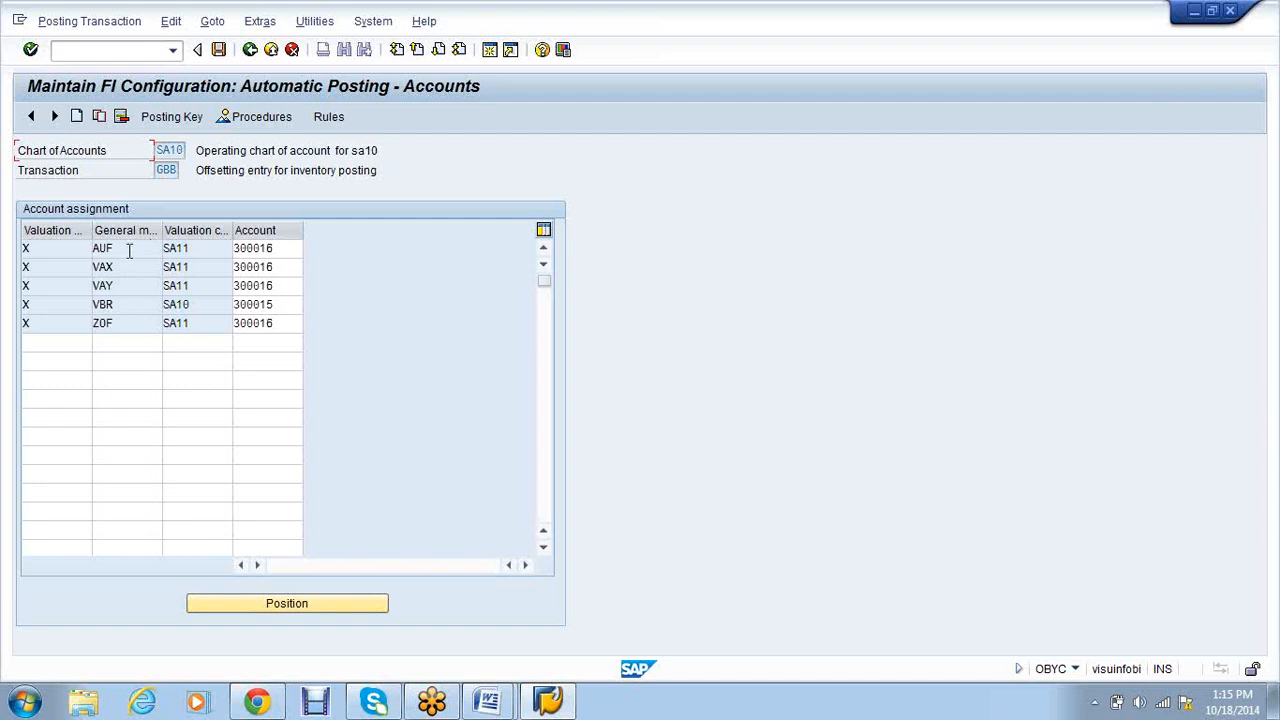
click(116, 307)
click(291, 308)
drag(291, 308, 236, 306)
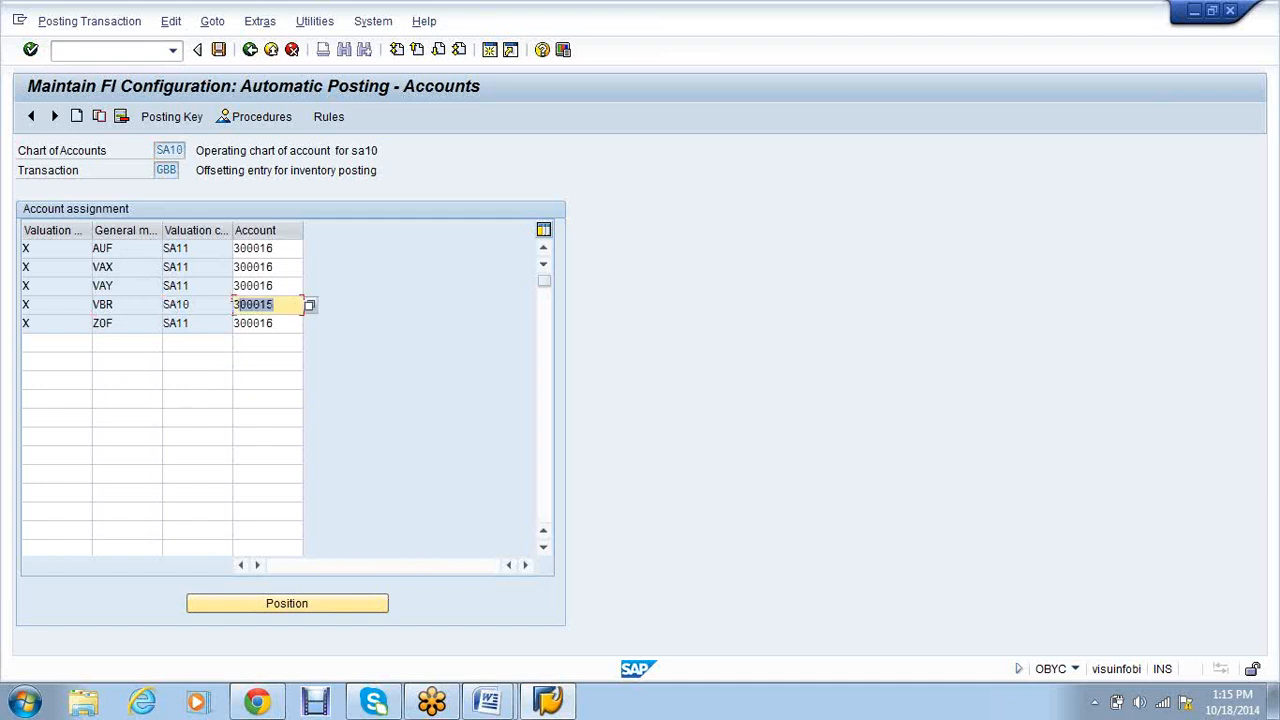
click(235, 305)
- Check the account determination rules of GBB and reopen its account assignment from the procedure list
click(320, 120)
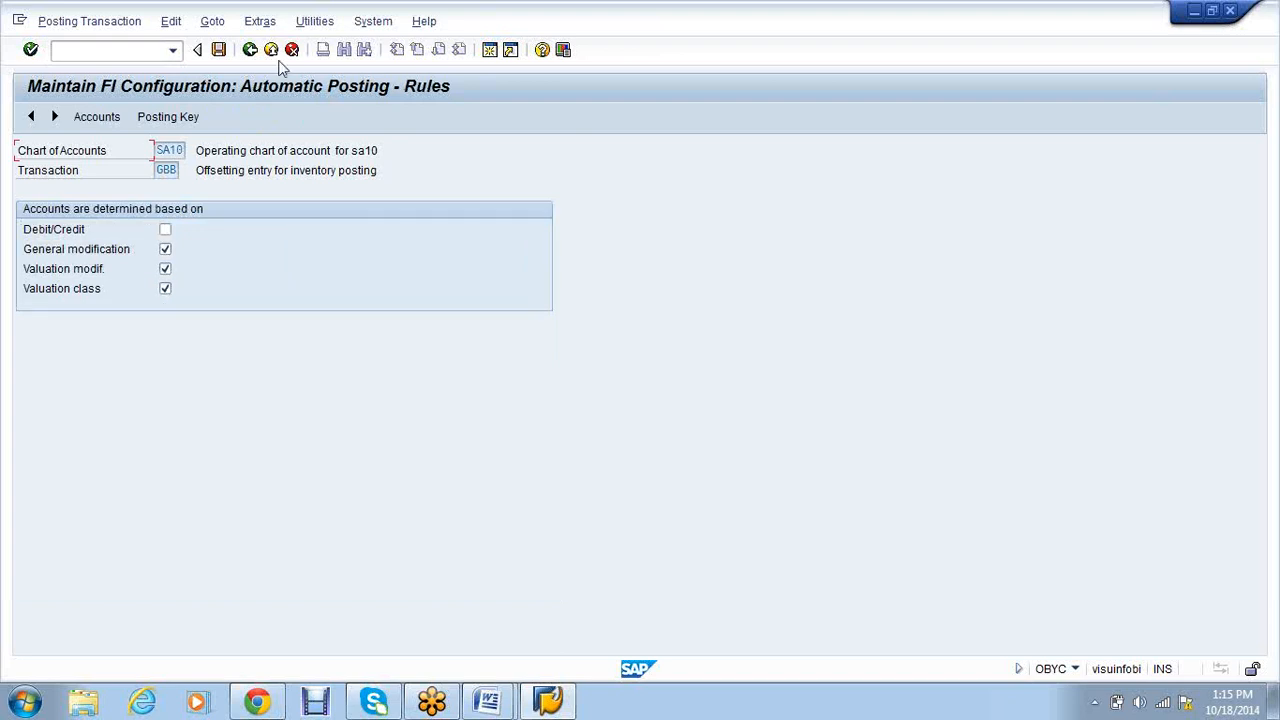
click(250, 50)
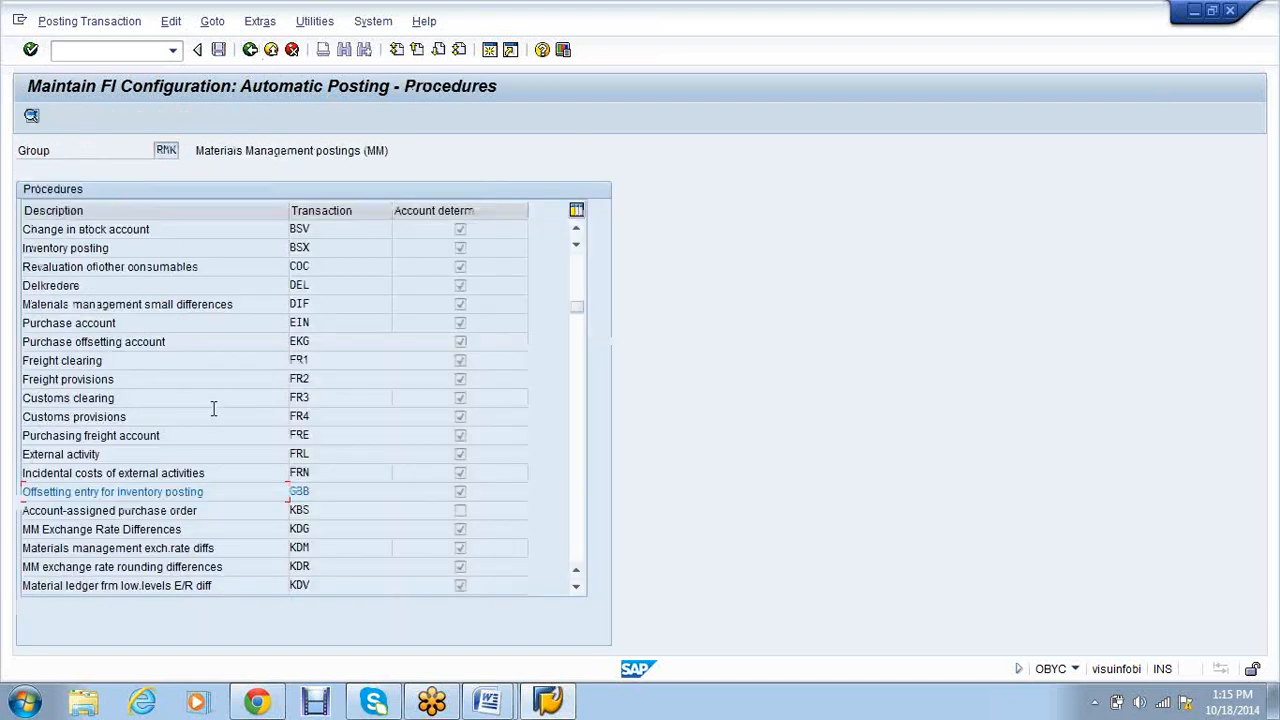
double_click(166, 491)
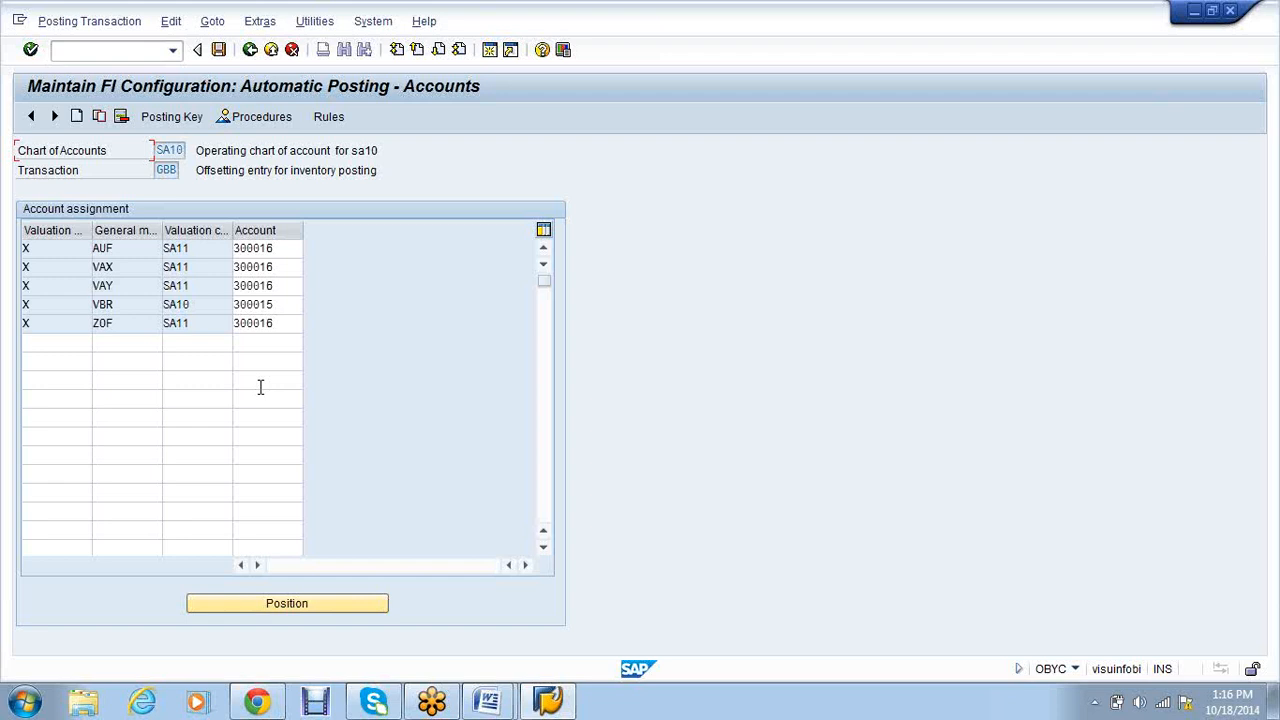
- Switch to the Word notes and review the P2P cycle steps together with the plant and valuation class examples
click(504, 703)
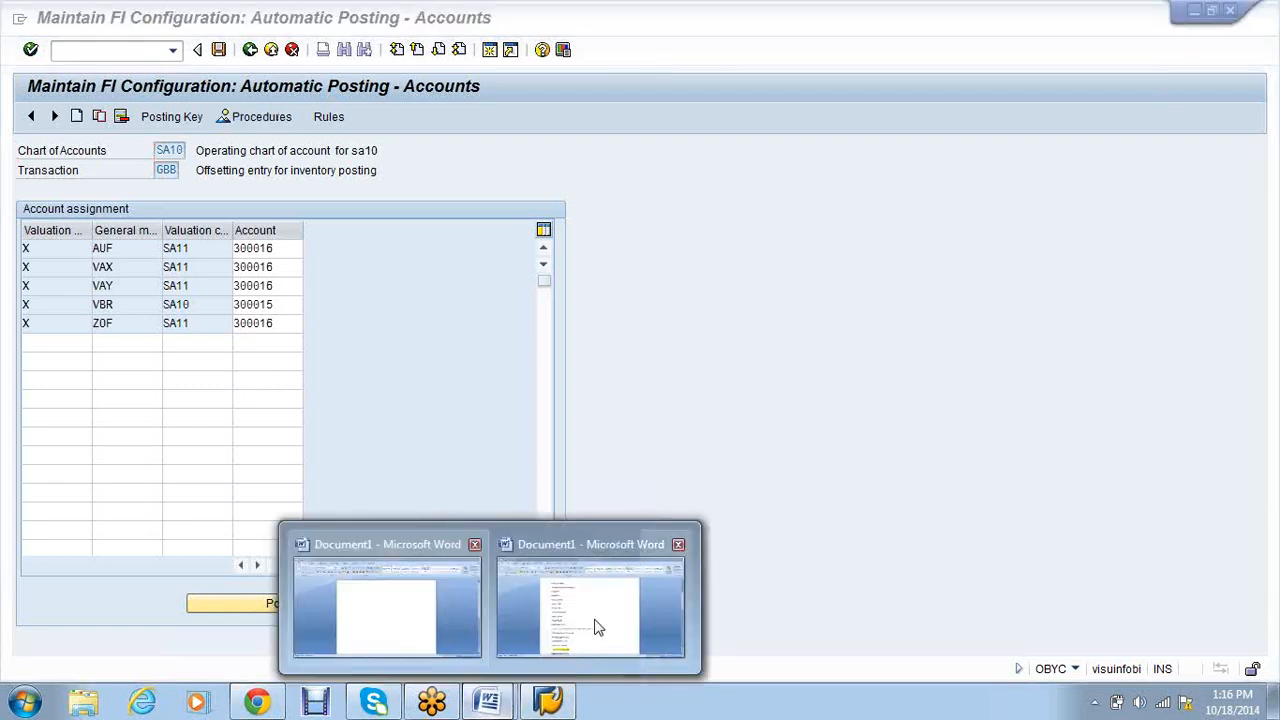
click(594, 627)
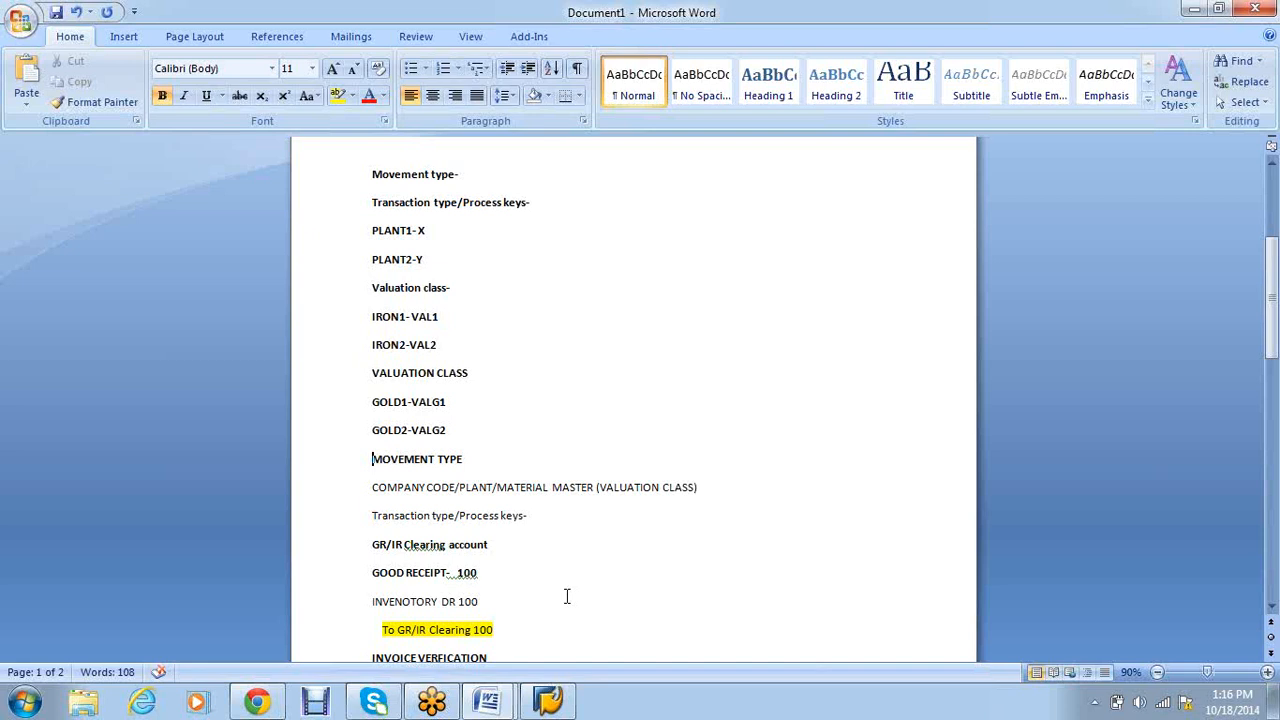
scroll(566, 596, up, 4)
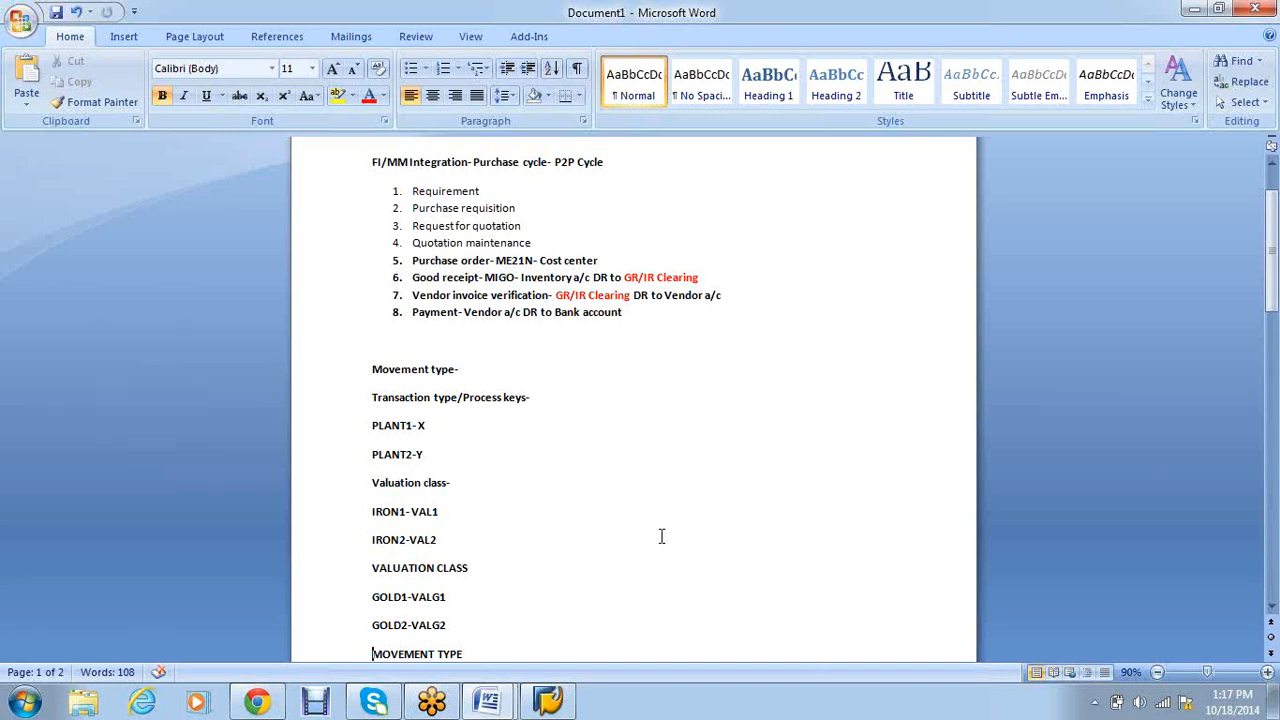
- Switch back to SAP and widen the valuation modifier column of the GBB account assignment table
click(547, 700)
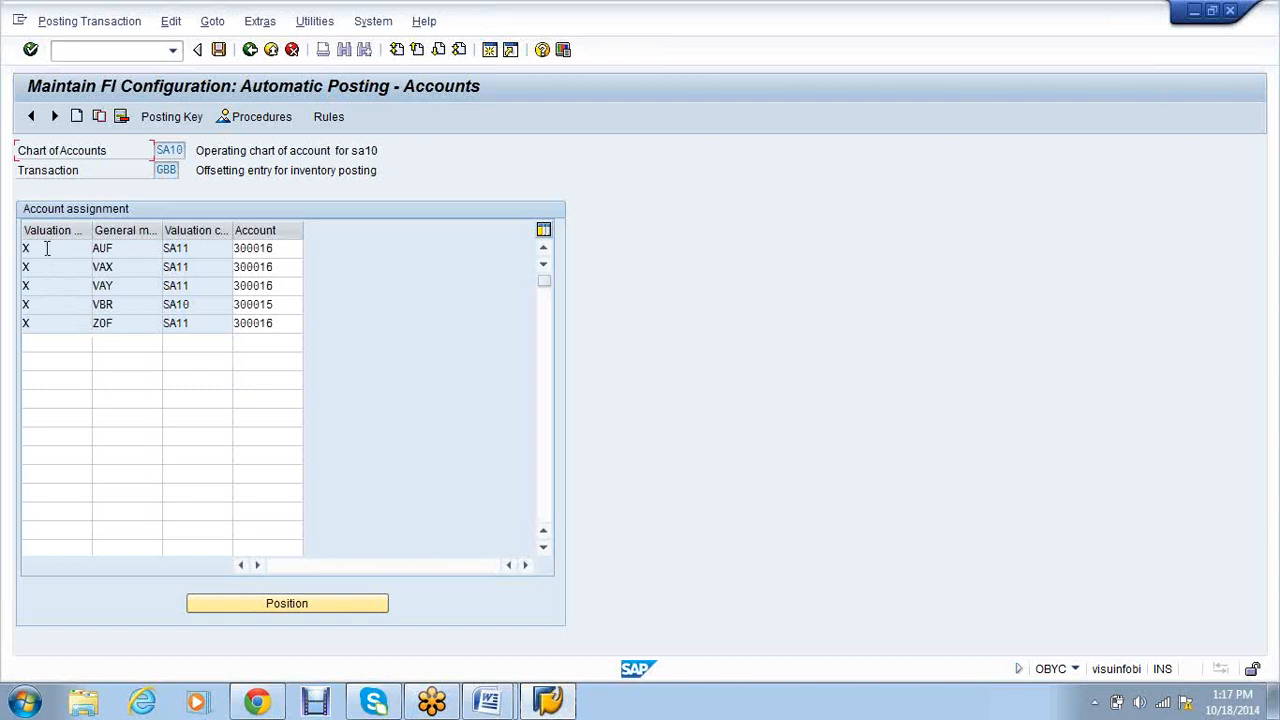
click(44, 267)
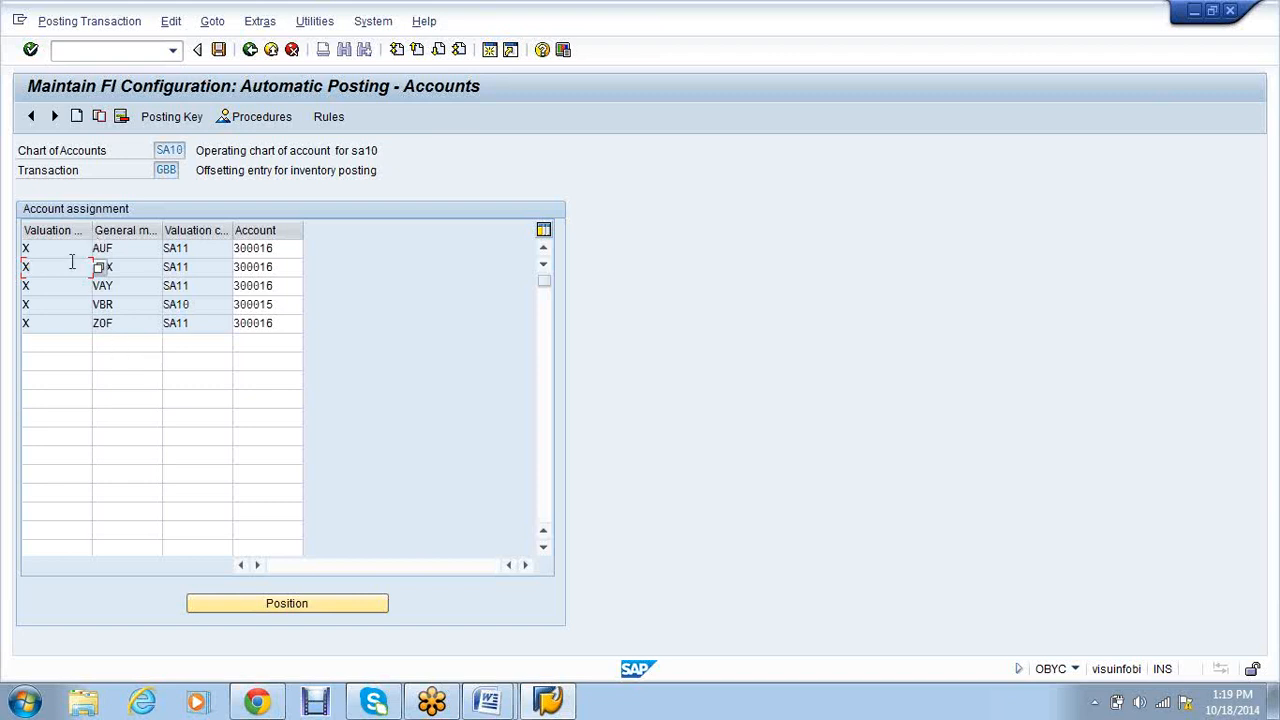
drag(92, 232, 151, 233)
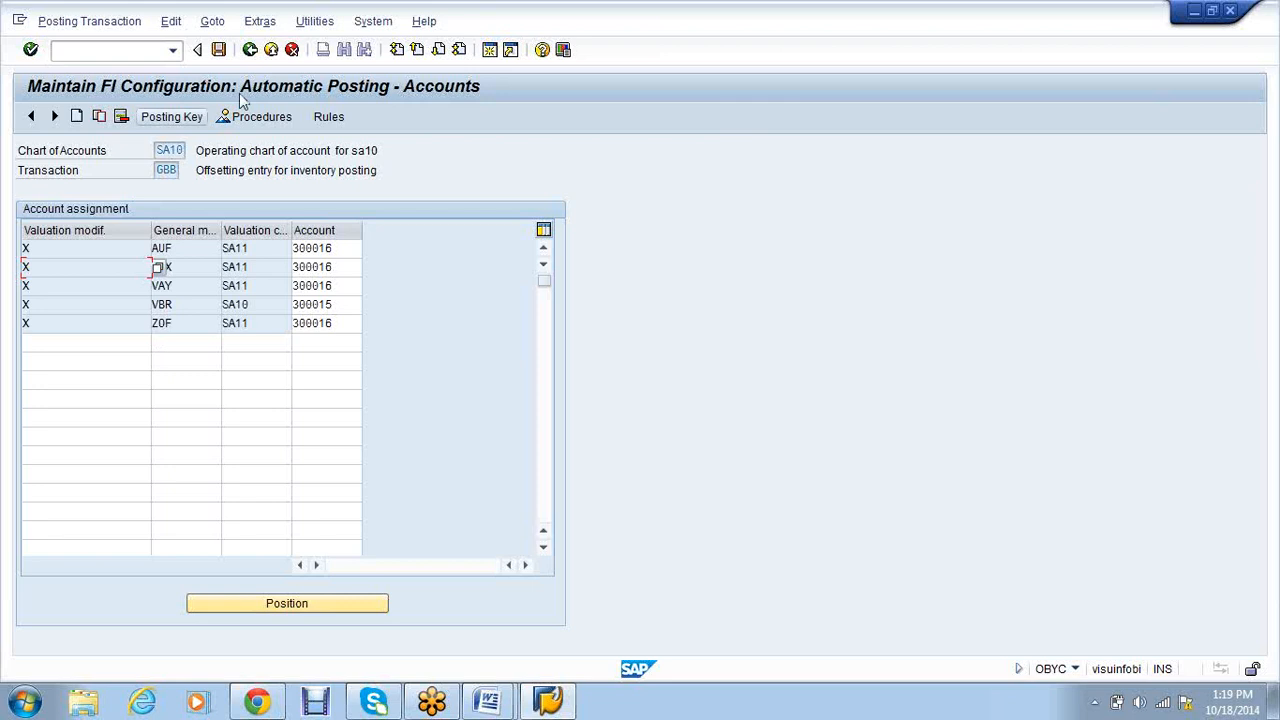
- Go through the Materials Management posting procedures from inventory posting BSX to the GR/IR clearing account WRX
click(250, 50)
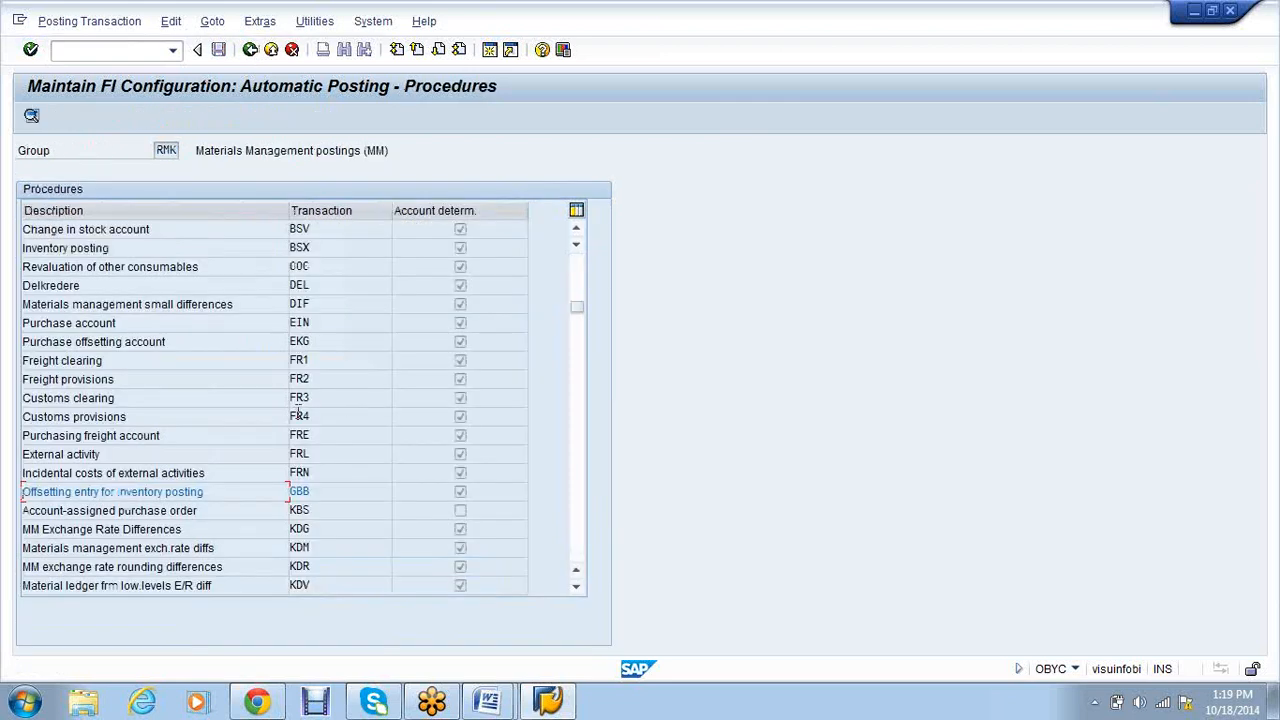
scroll(277, 407, up, 1)
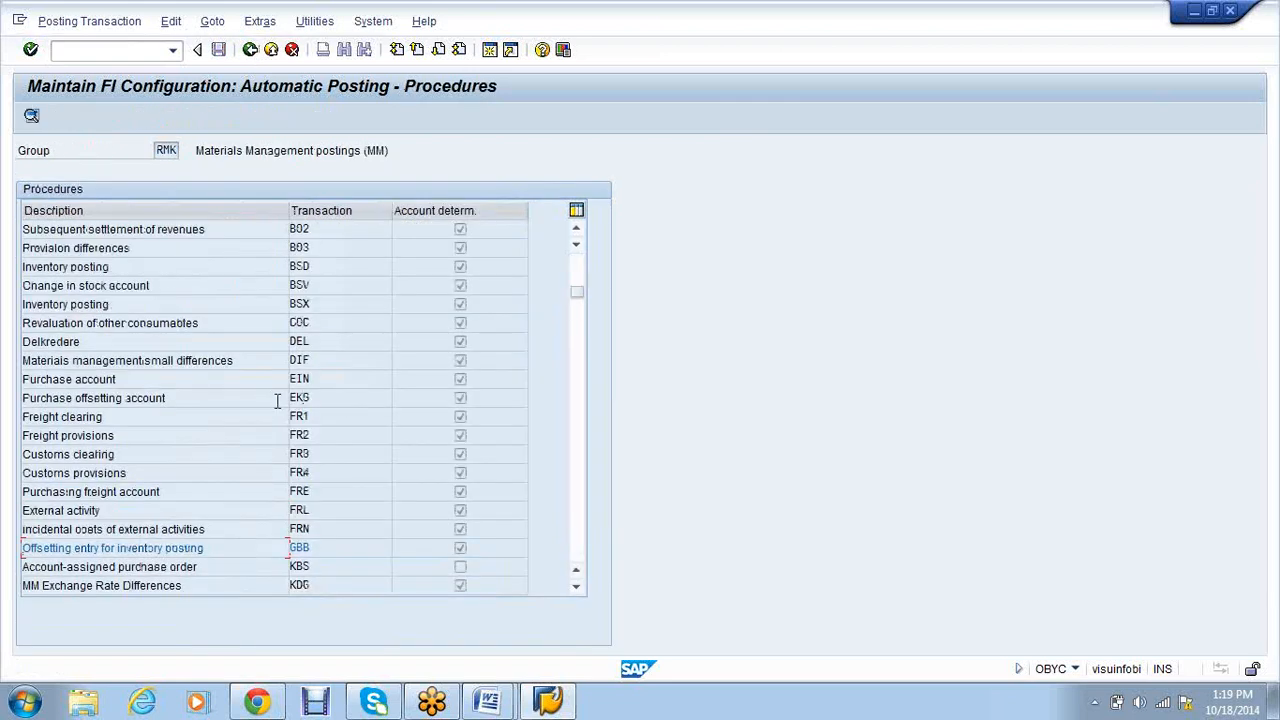
scroll(277, 407, down, 3)
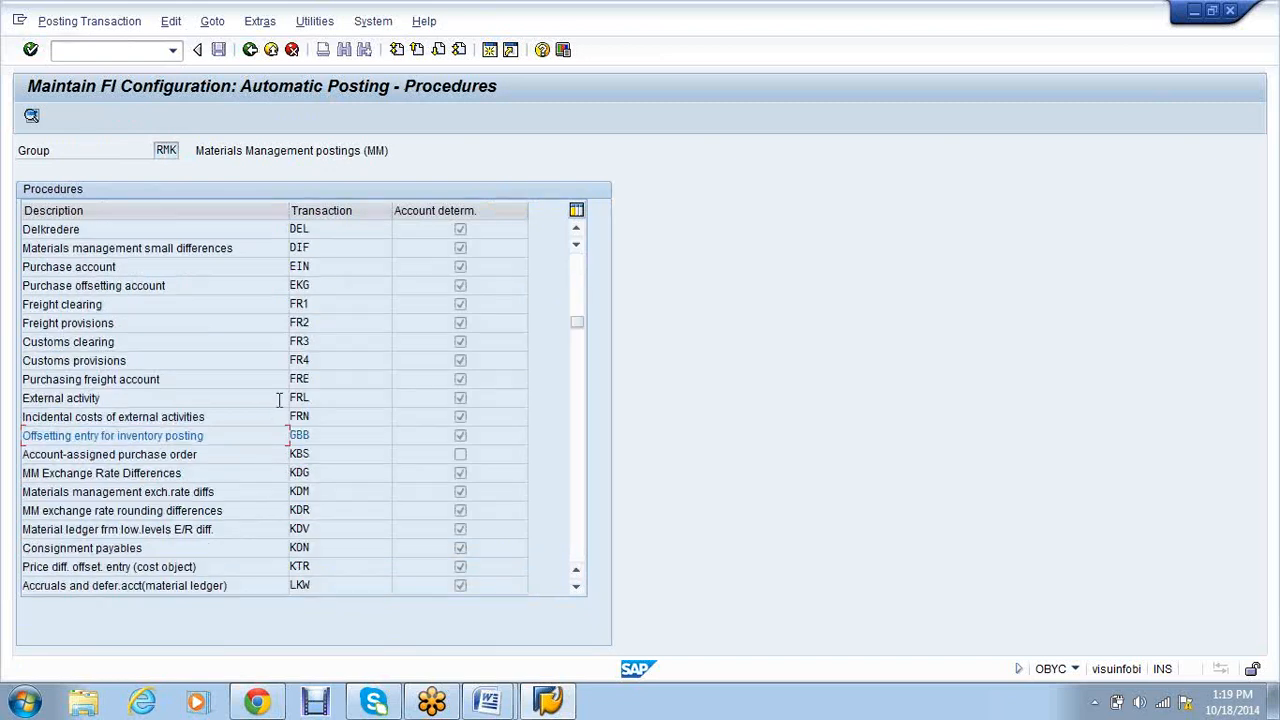
scroll(300, 480, down, 1)
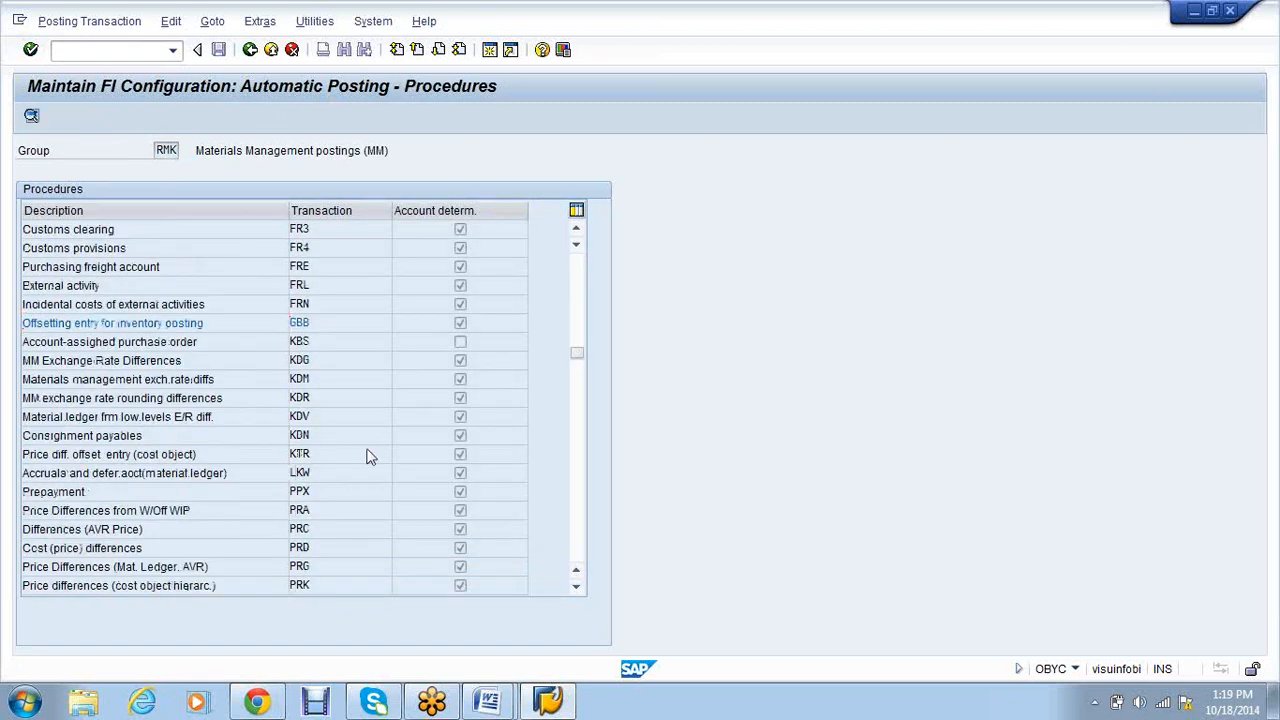
scroll(366, 455, down, 2)
scroll(366, 455, up, 7)
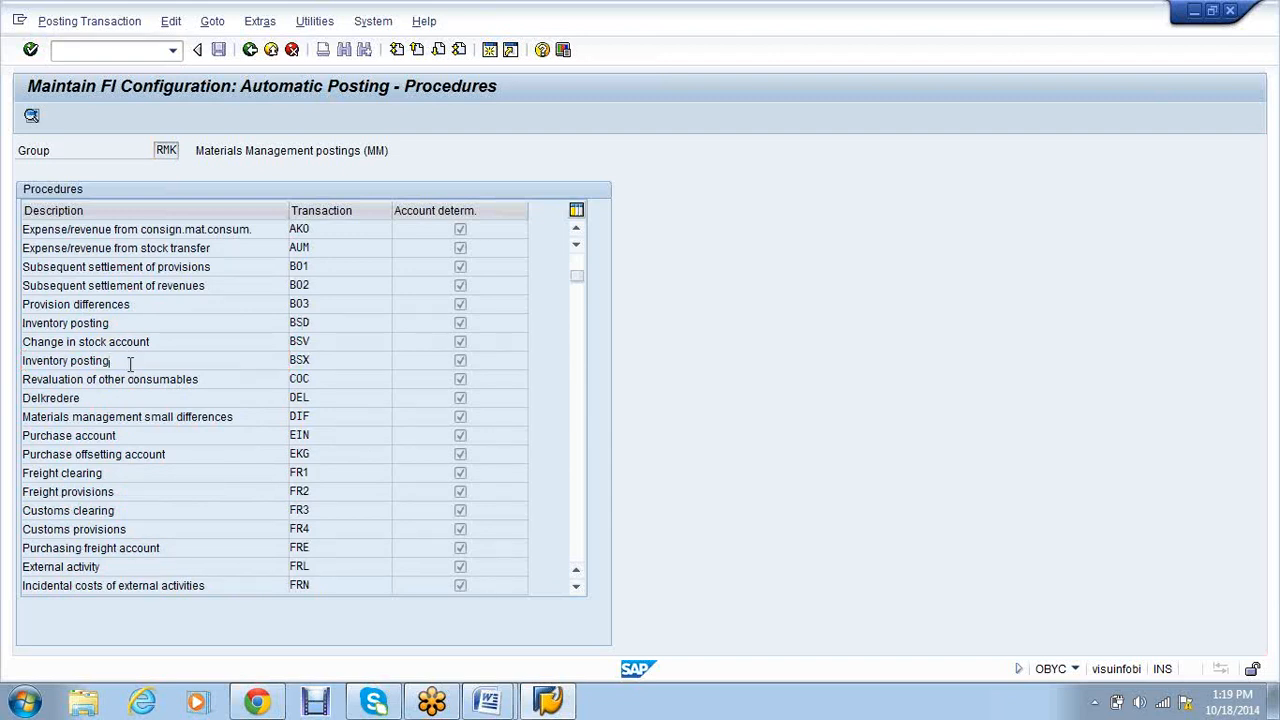
scroll(129, 364, down, 1)
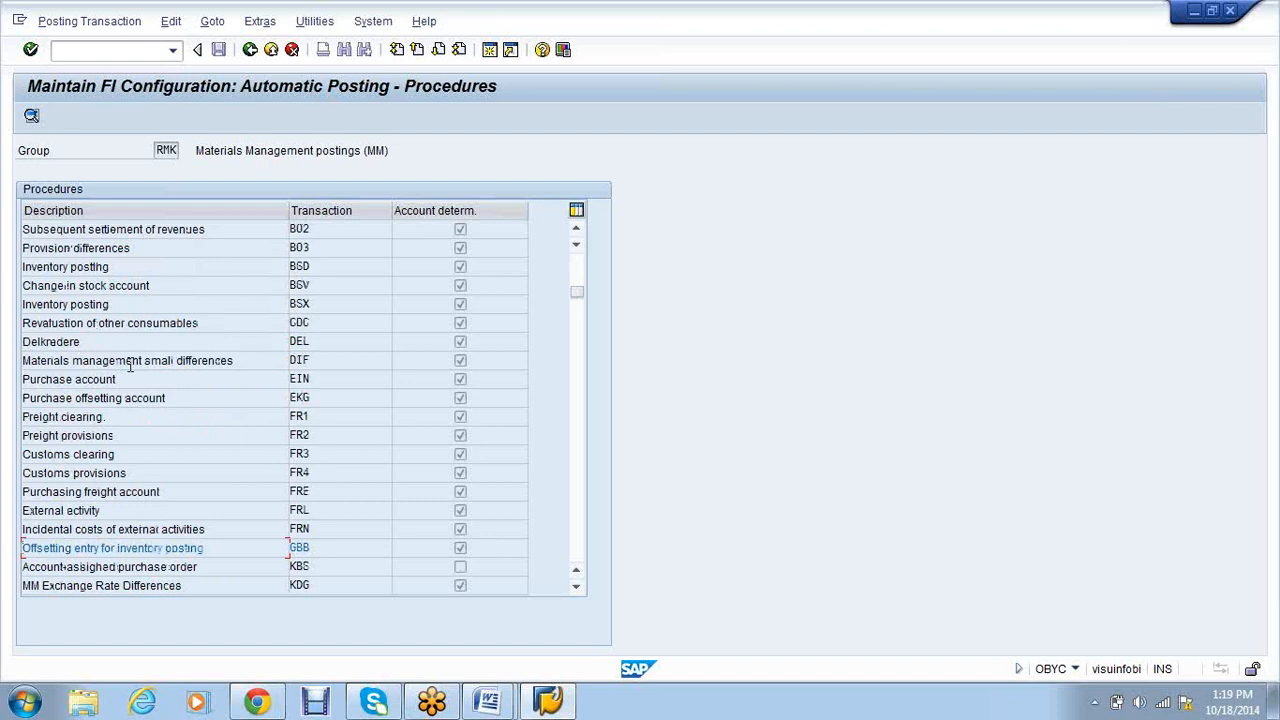
scroll(129, 364, down, 1)
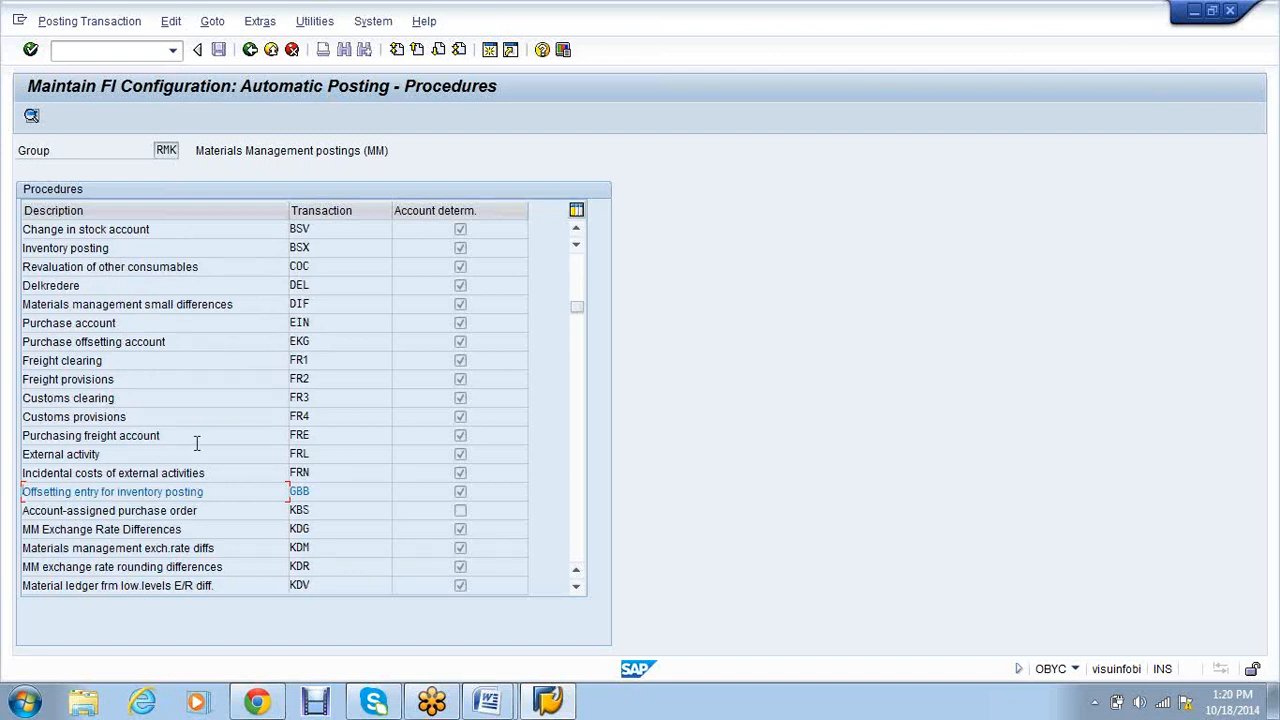
scroll(199, 452, down, 1)
scroll(199, 452, down, 4)
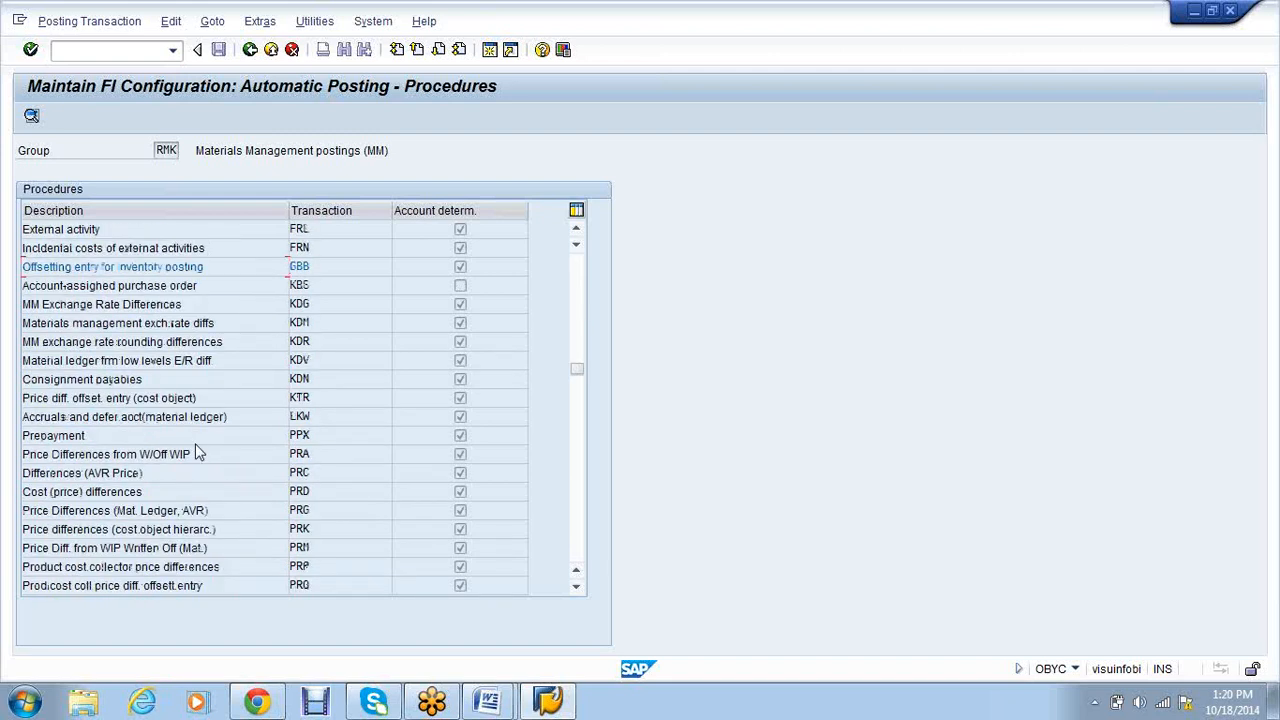
scroll(197, 443, down, 1)
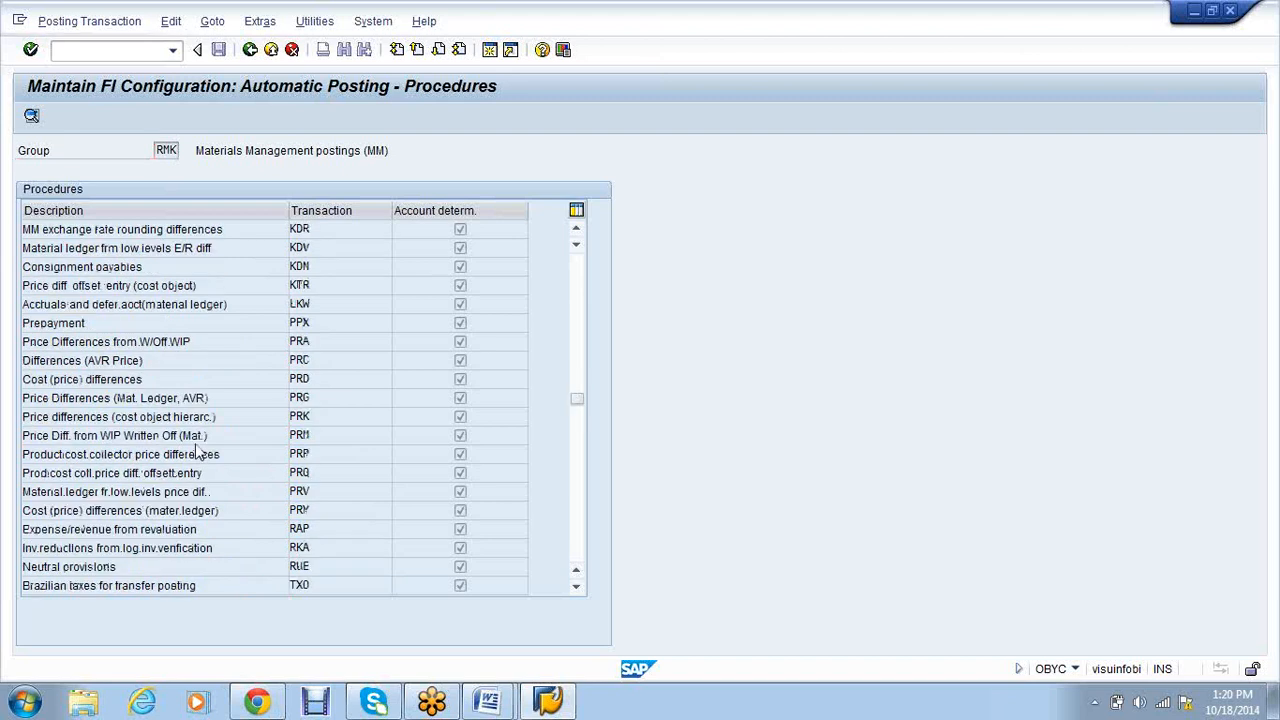
scroll(197, 447, down, 1)
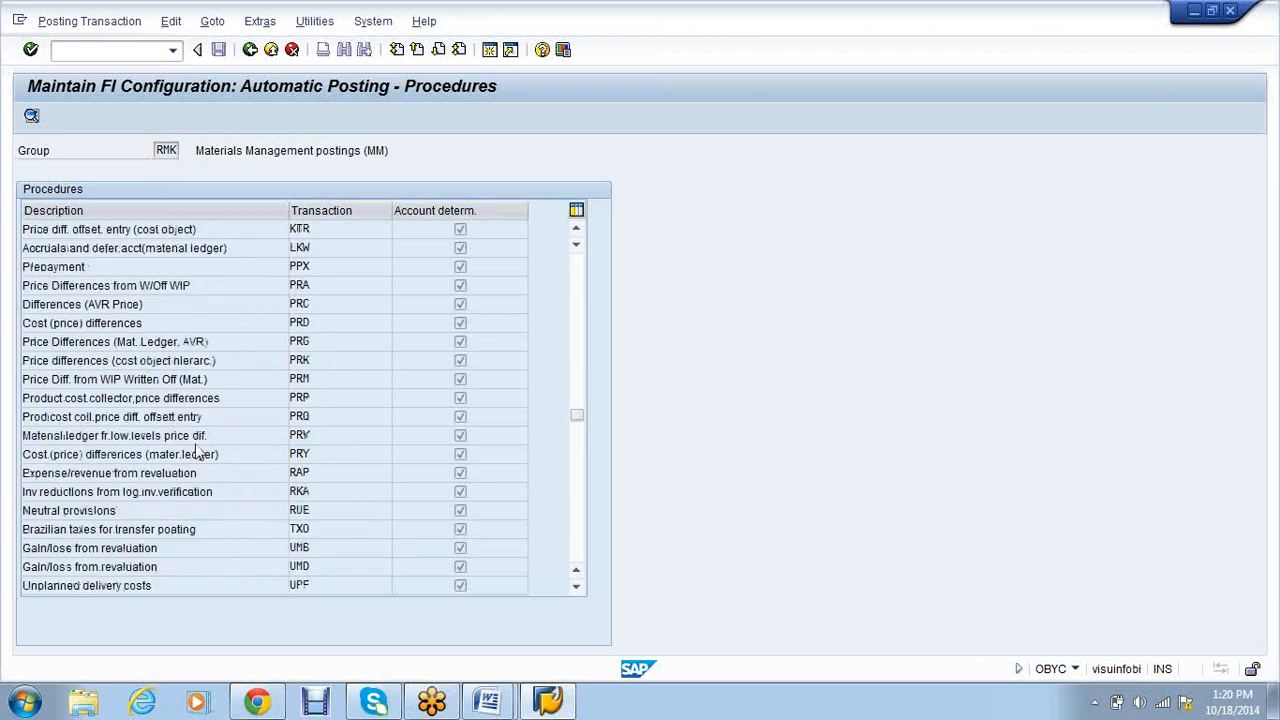
scroll(197, 450, down, 1)
scroll(196, 444, down, 2)
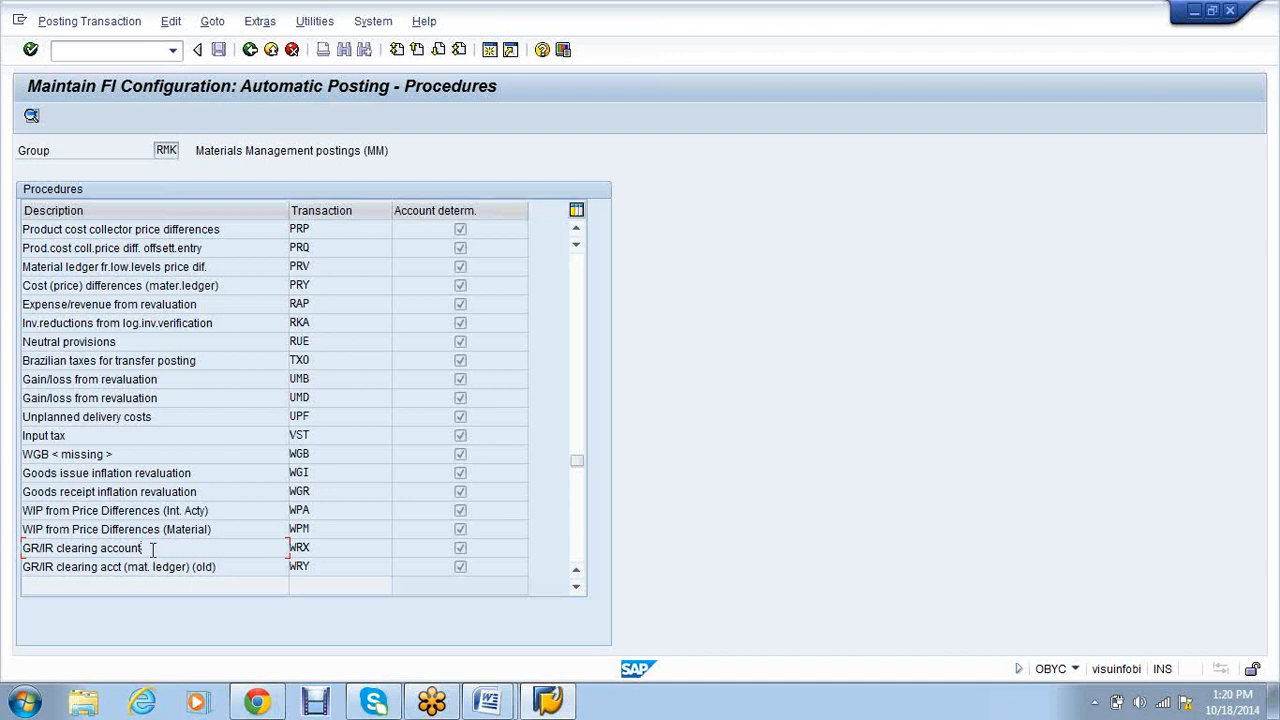
- Switch to the Word notes and append "- BSX/WRX" to the Good receipt line of the P2P cycle list
click(487, 702)
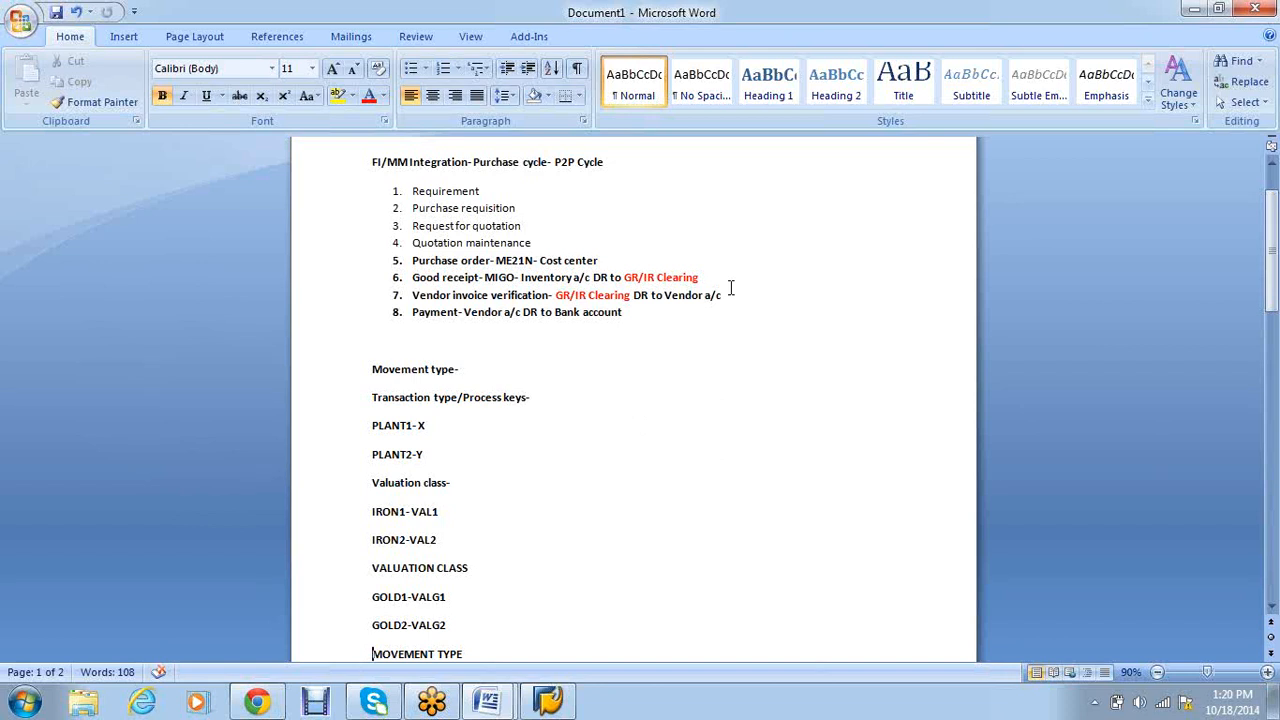
drag(673, 281, 442, 281)
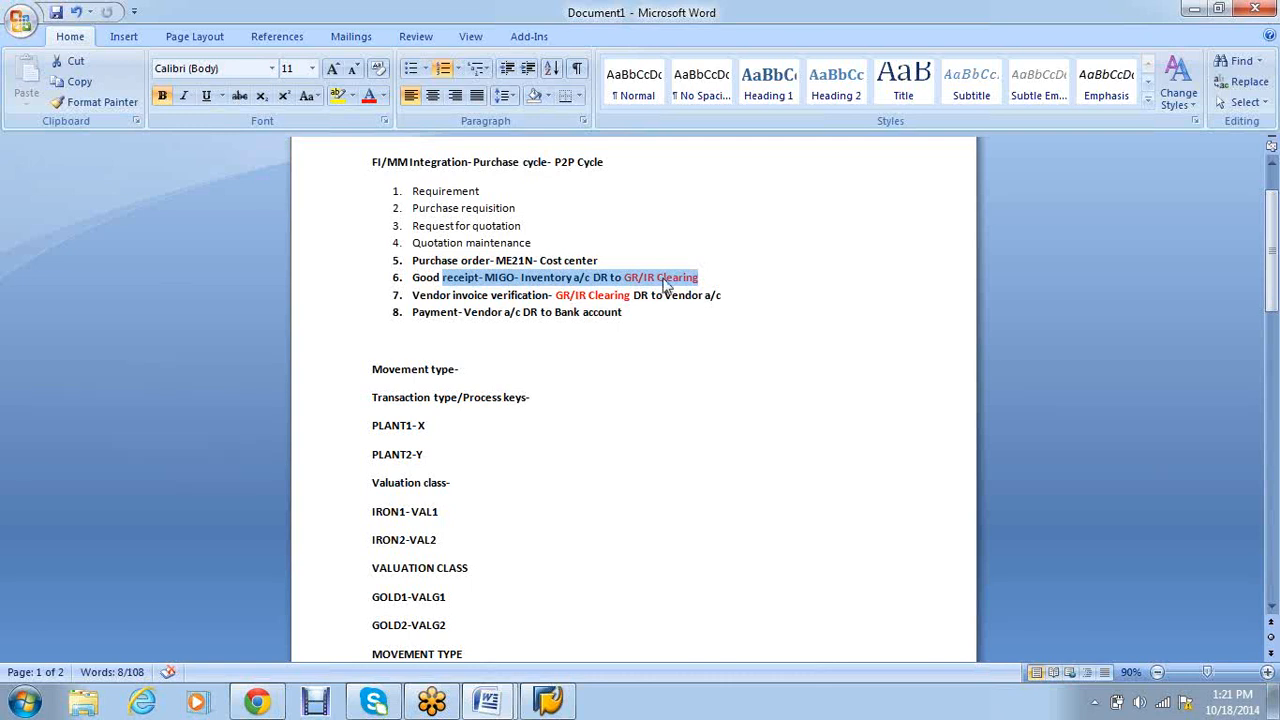
click(727, 277)
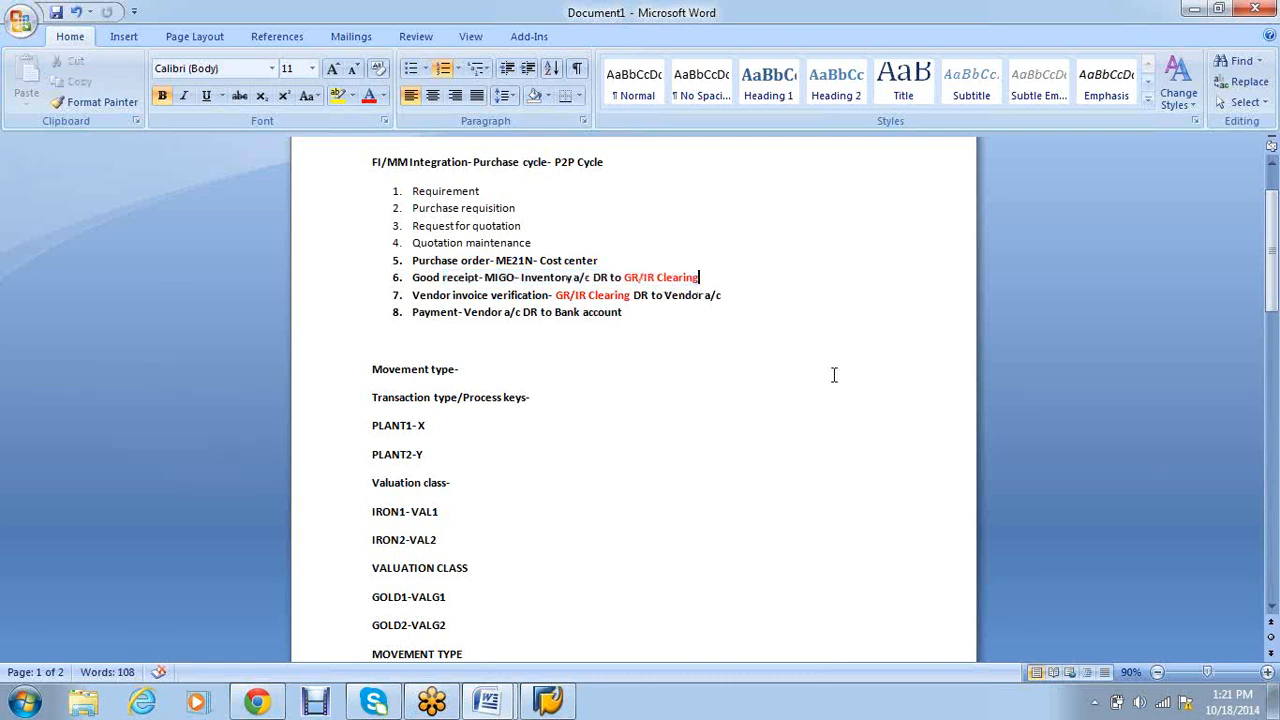
text(- BSX/WRX)
- Switch back to SAP and start transaction OX10 for defining plants
click(506, 706)
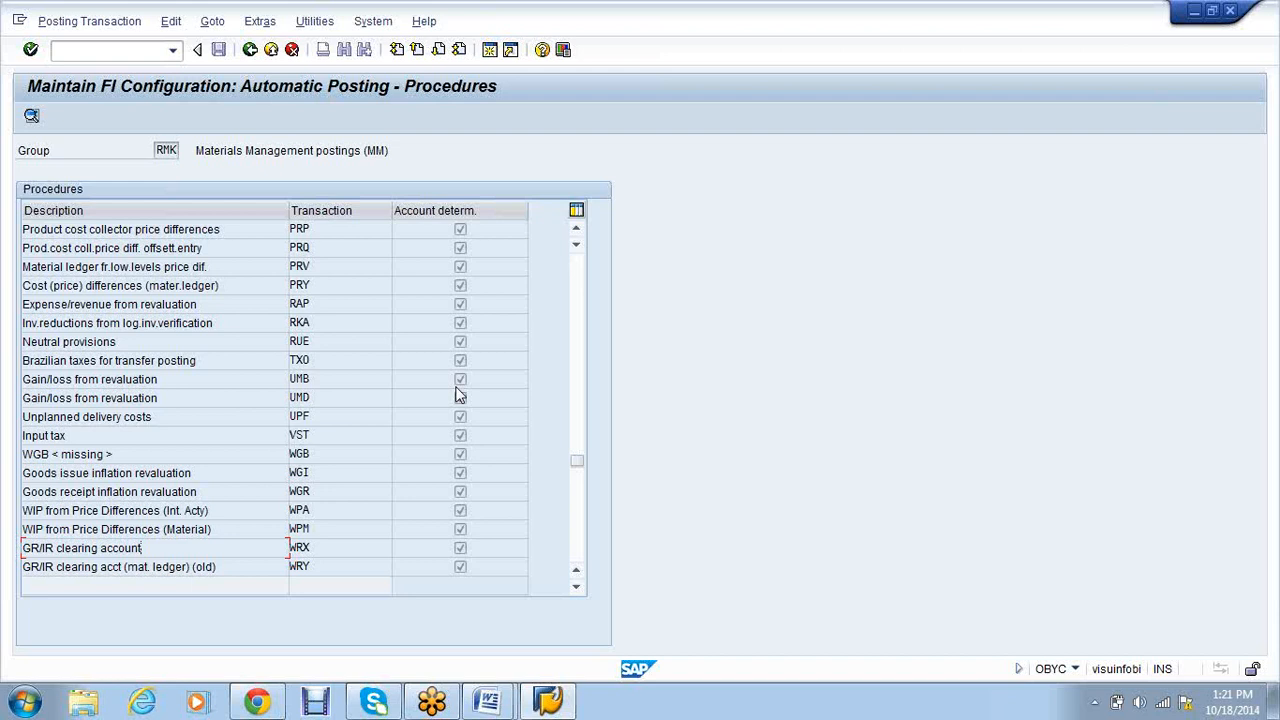
click(132, 53)
text(/nox)
key(Return)
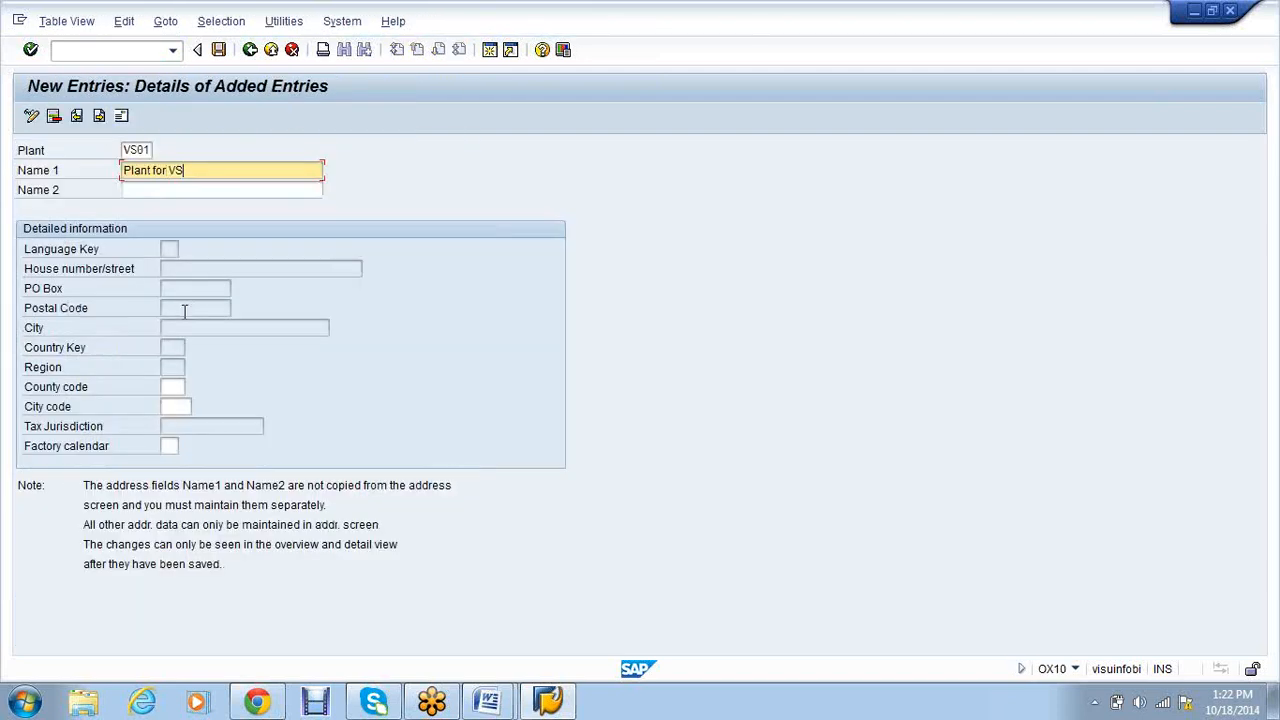
- Complete the name of new plant VS01 as "Plant for VS01" and set its factory calendar to 01
text(01)
key(Return)
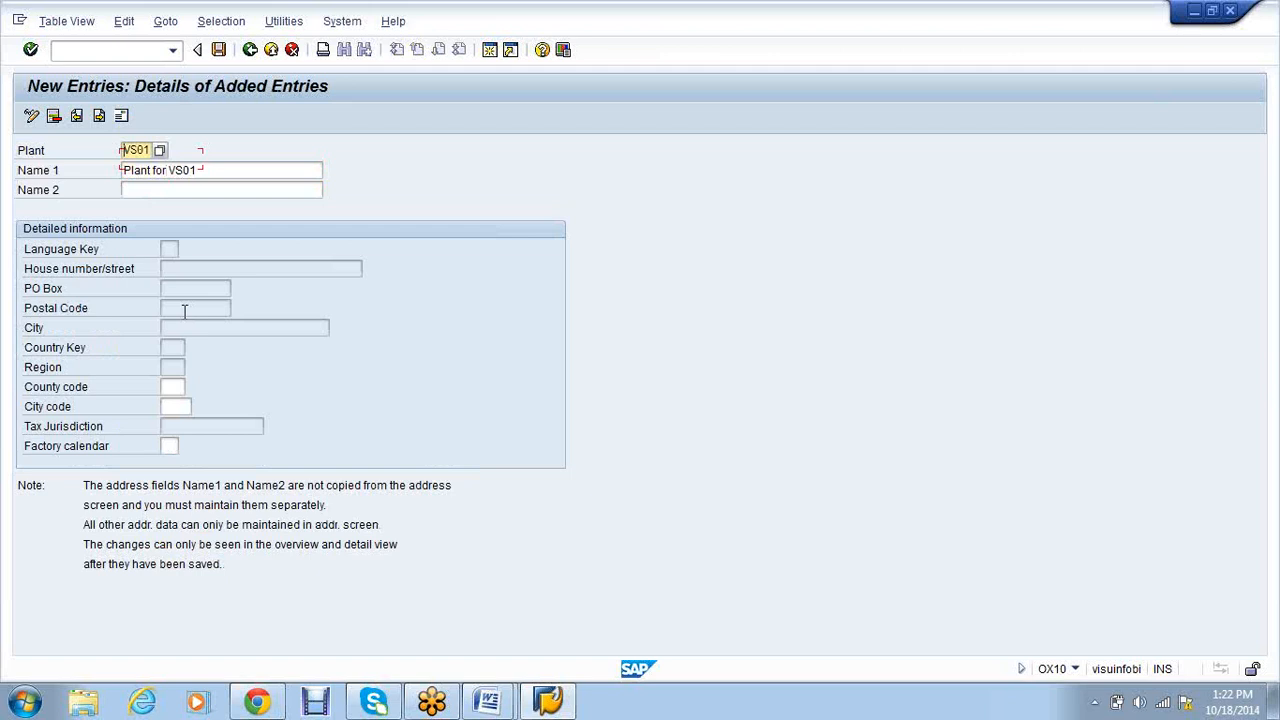
click(171, 447)
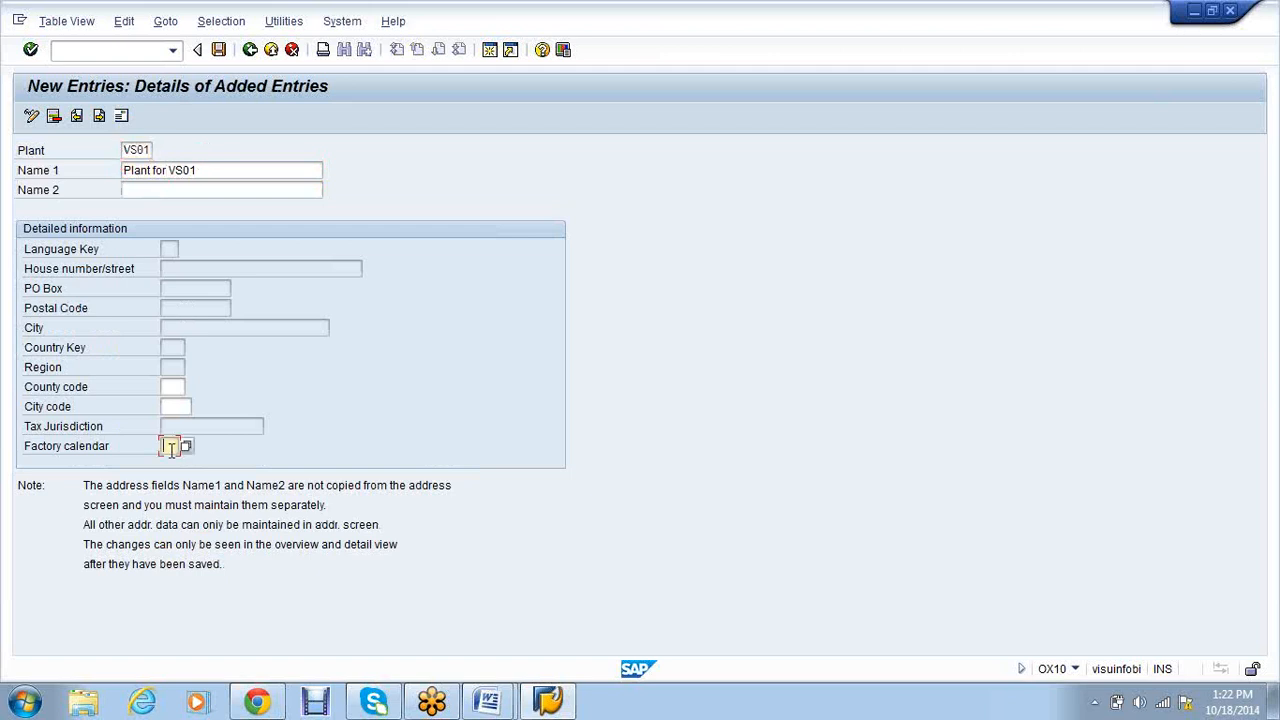
text(01)
- Open a second session, look at the company code selection in transaction FS00 and return to the plant entry
click(490, 50)
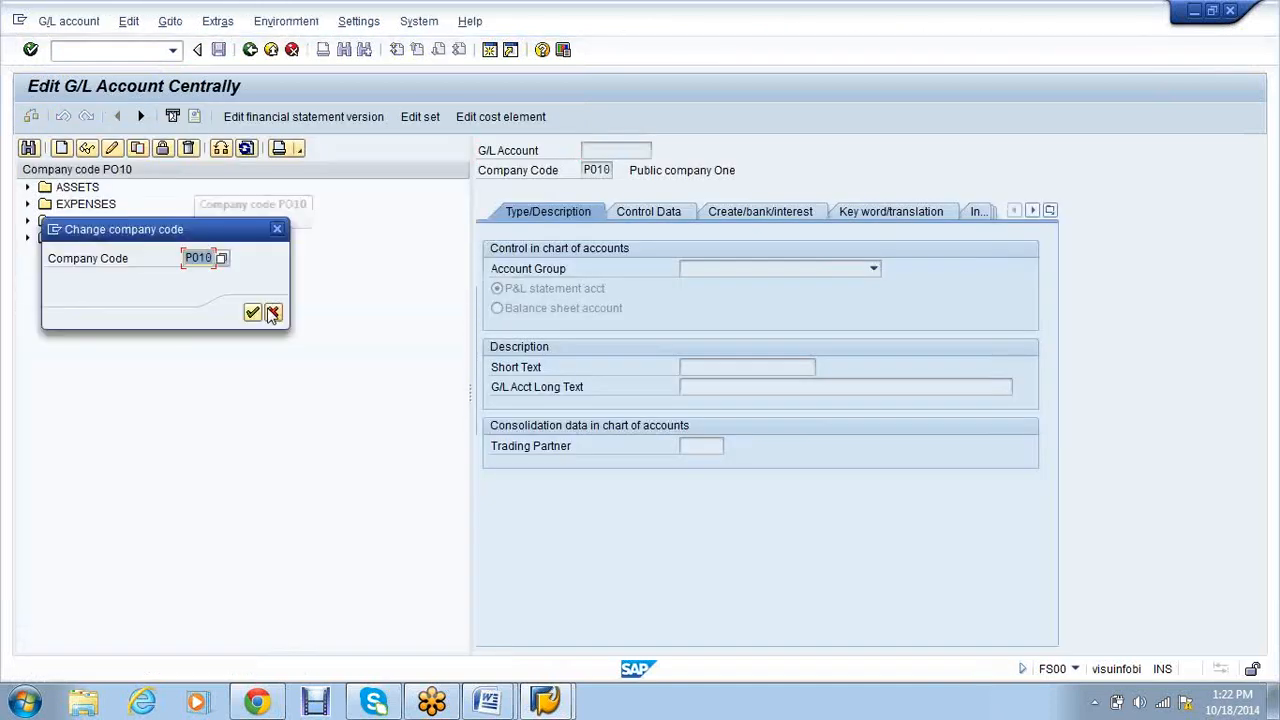
text(VS01)
key(Return)
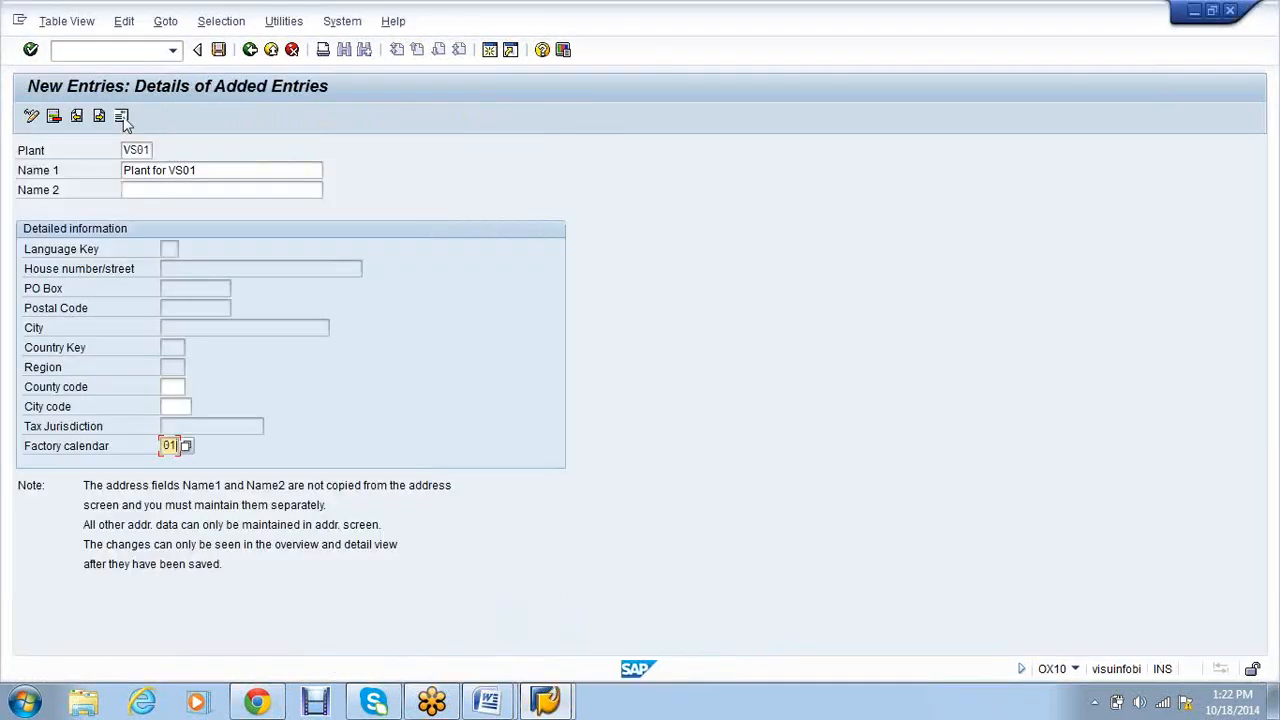
- Open the address data of plant VS01, enter VS01 as the name and fill in the street and house number
key(Return)
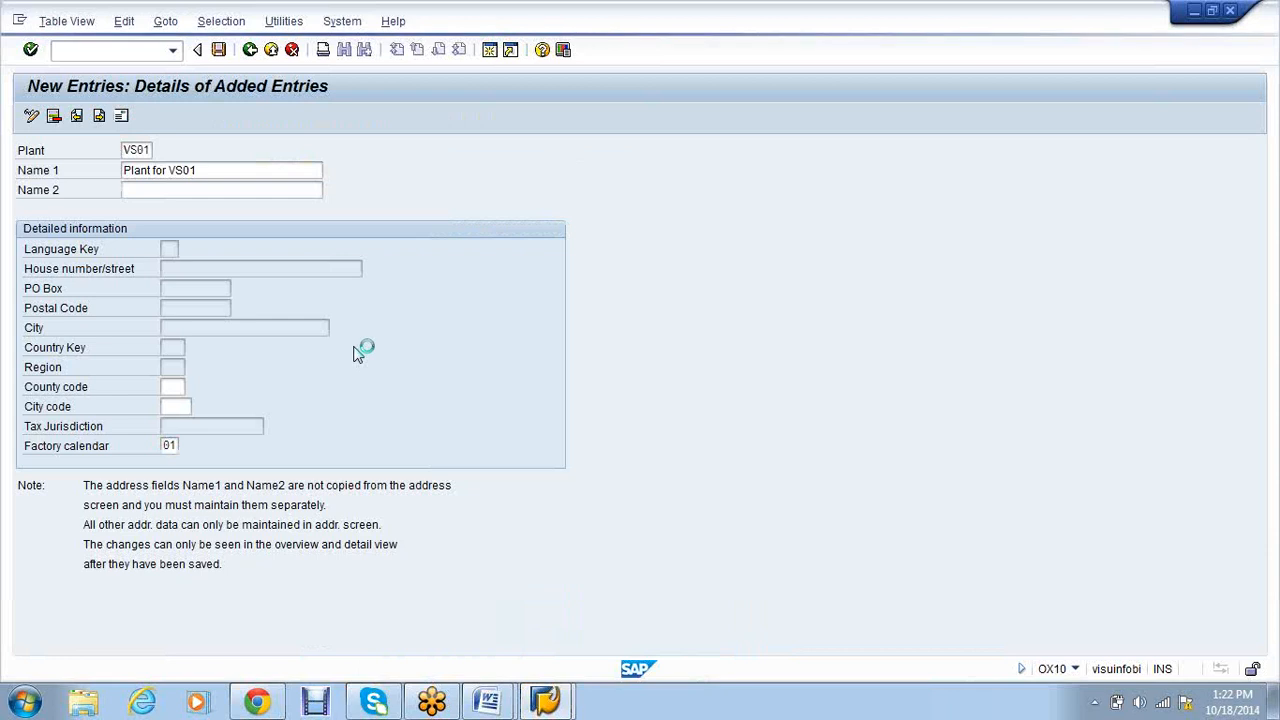
text(VS01)
key(Tab)
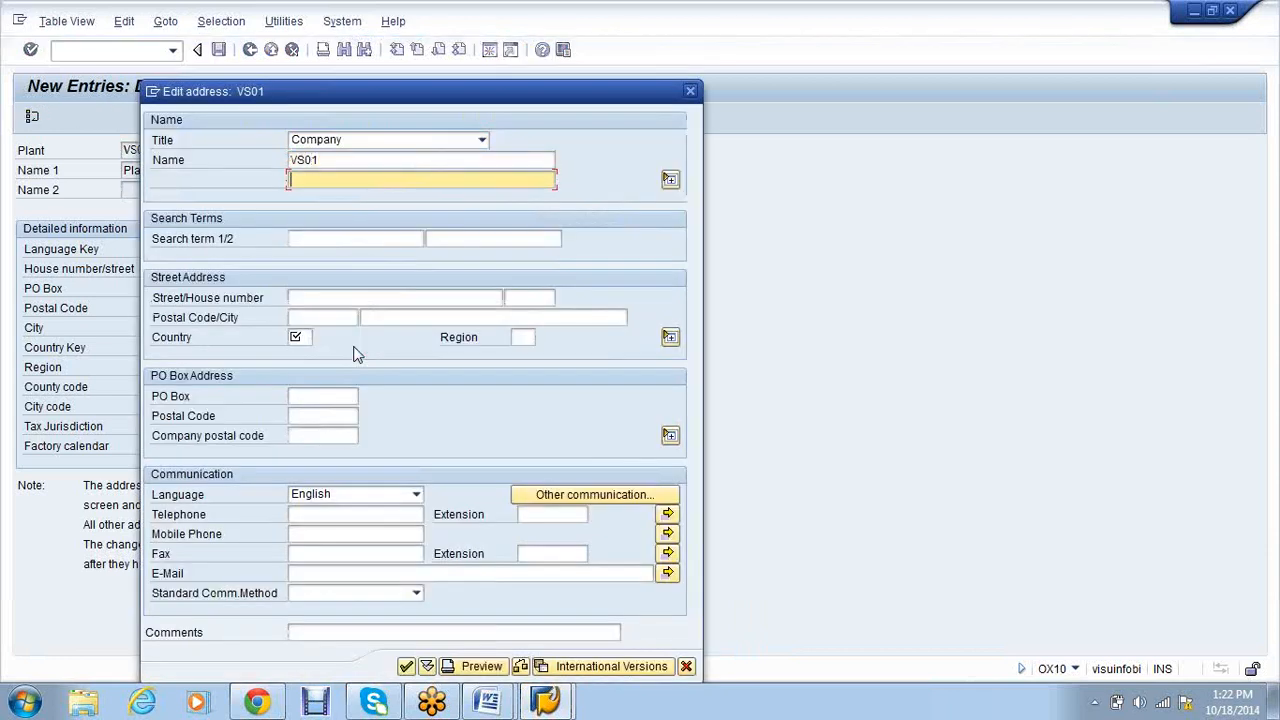
key(Tab)
key(Tab)
key(Tab)
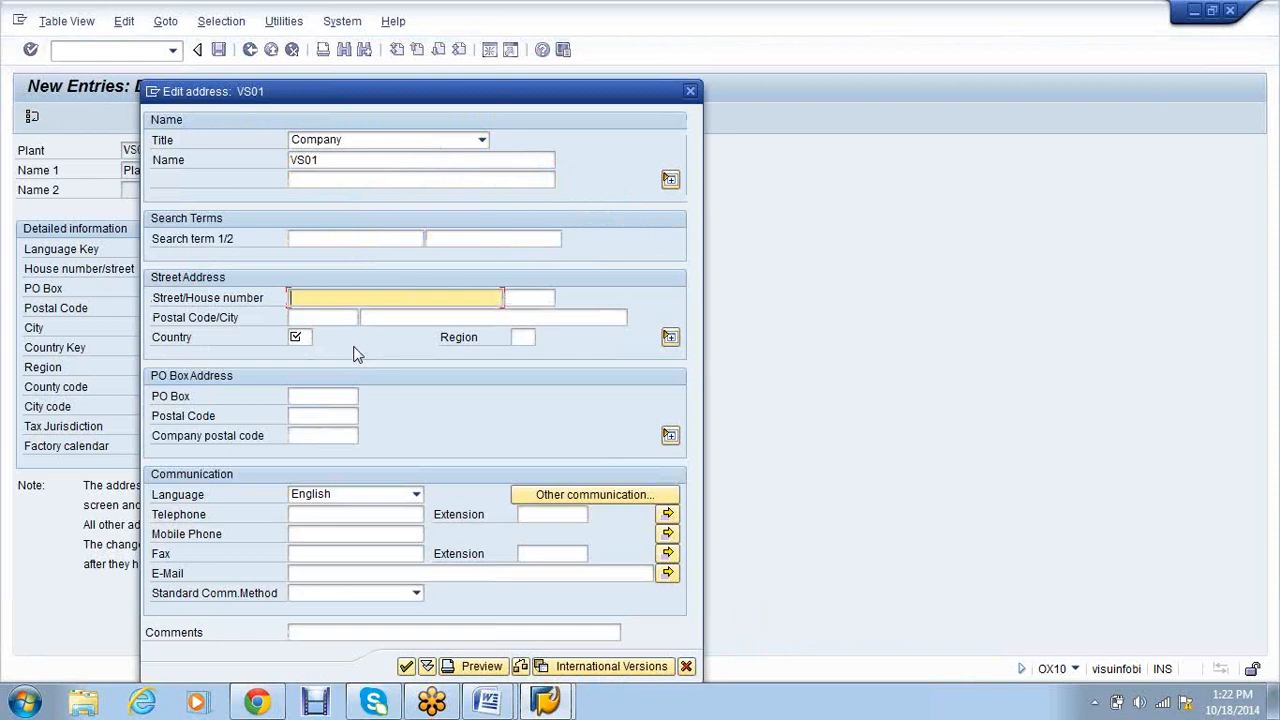
text(12)
key(Tab)
text(21)
key(Tab)
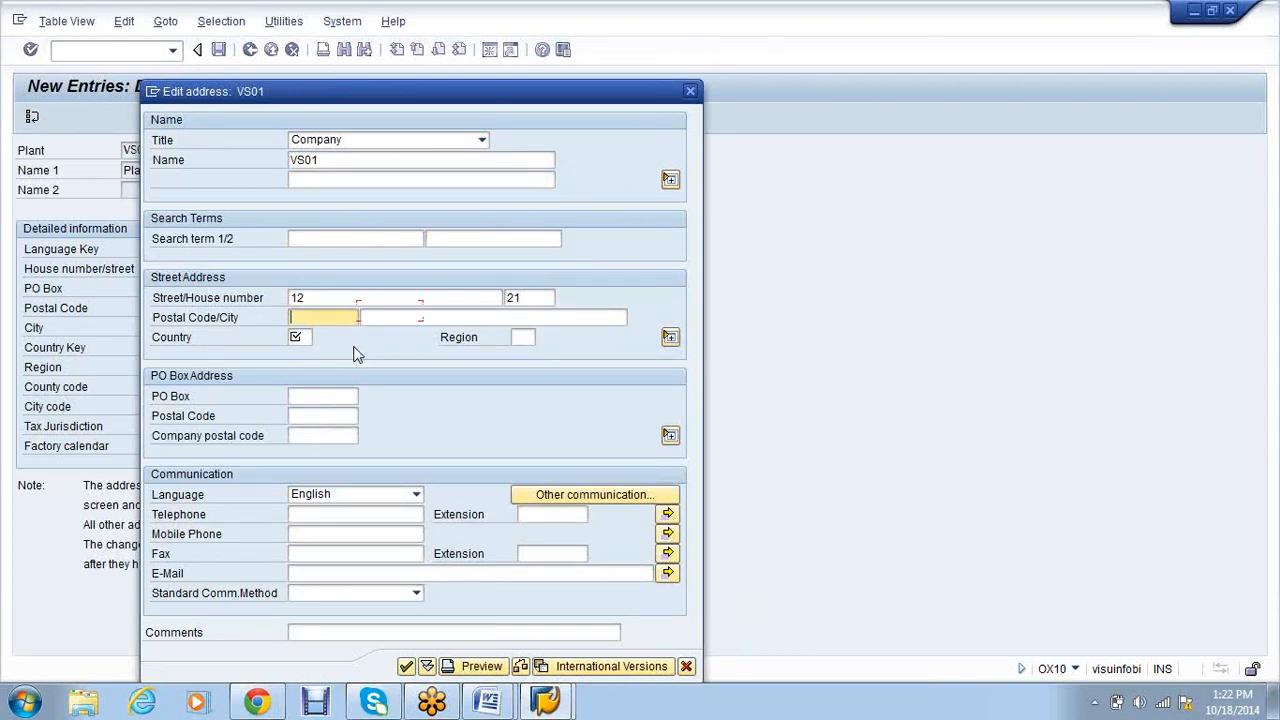
- Complete the plant's address with its postal code, city Bangalore and country IN, and confirm the address
text(999)
key(Down)
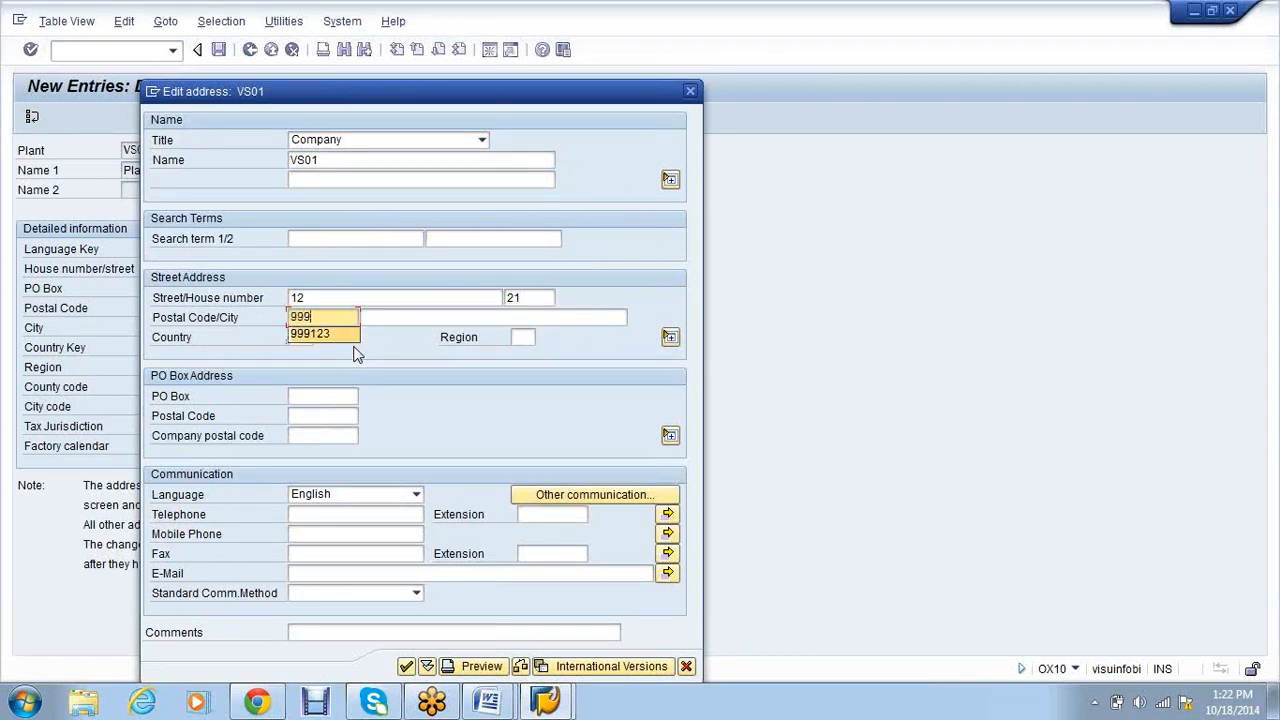
key(Return)
key(Tab)
text(B)
key(Return)
key(Tab)
text(IN)
key(Tab)
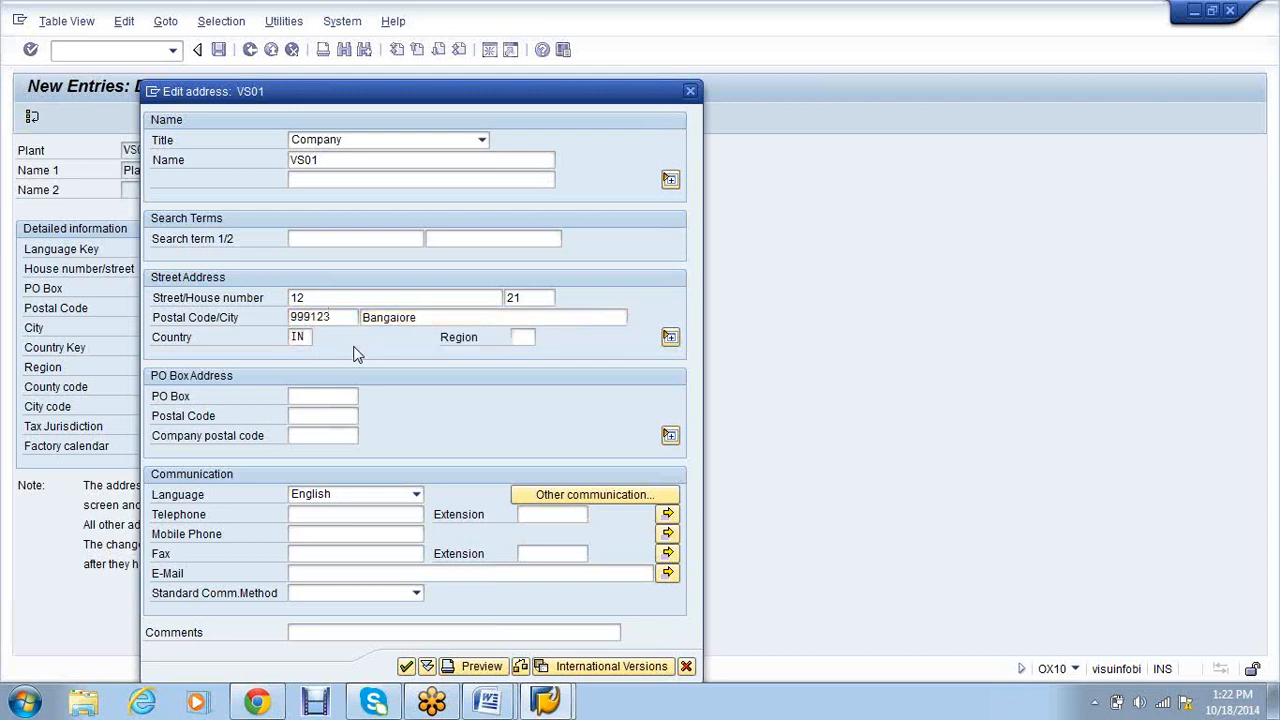
key(Return)
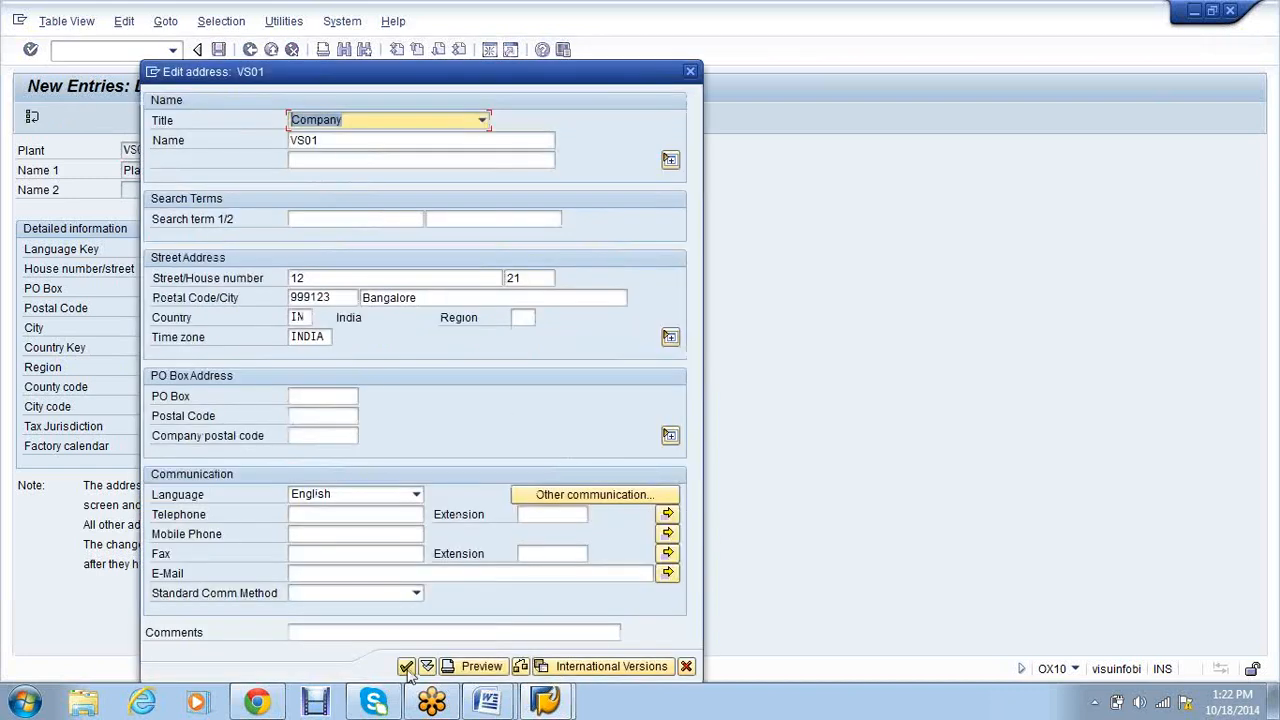
click(406, 667)
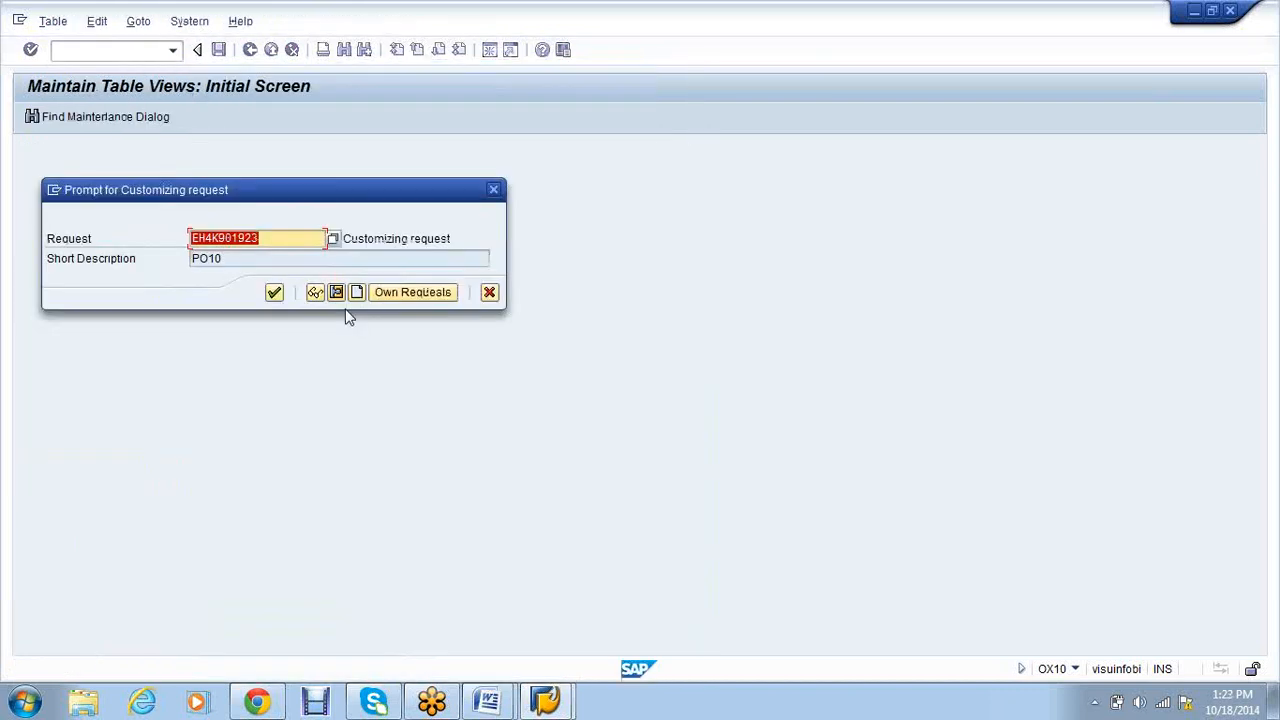
- Save the new plant under the customizing request described as VS01-Project
key(Return)
double_click(150, 335)
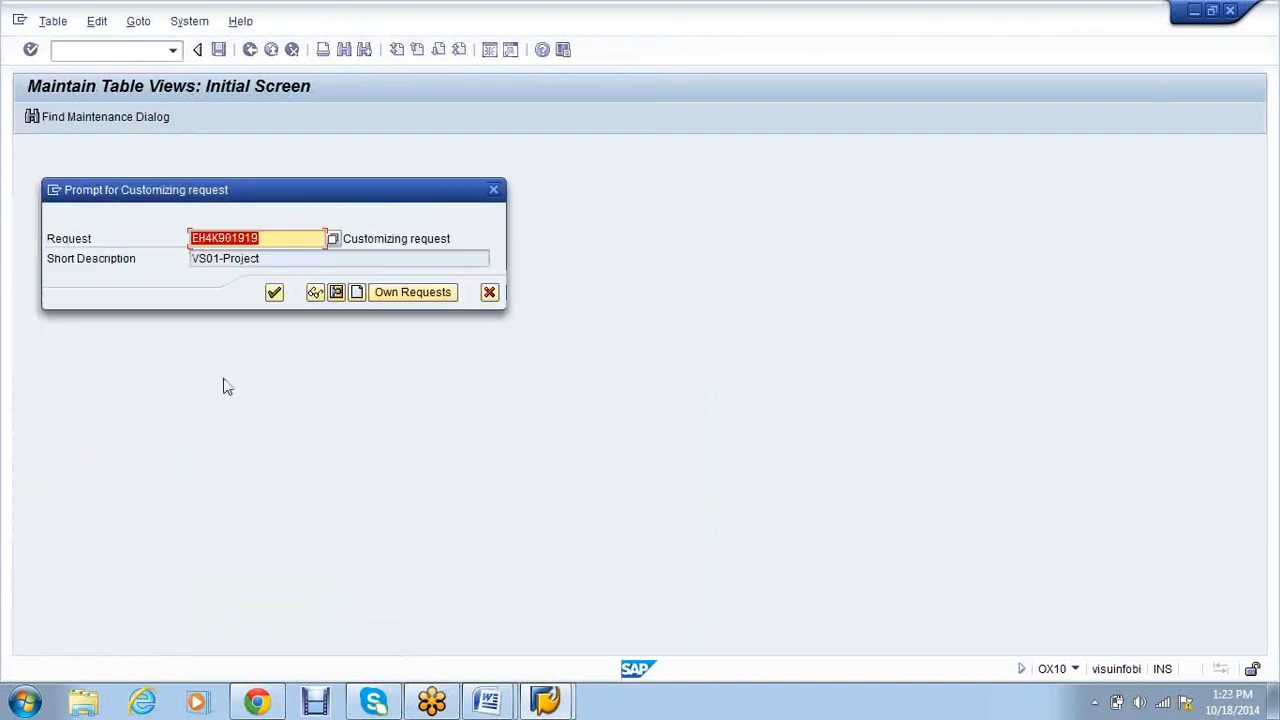
click(276, 295)
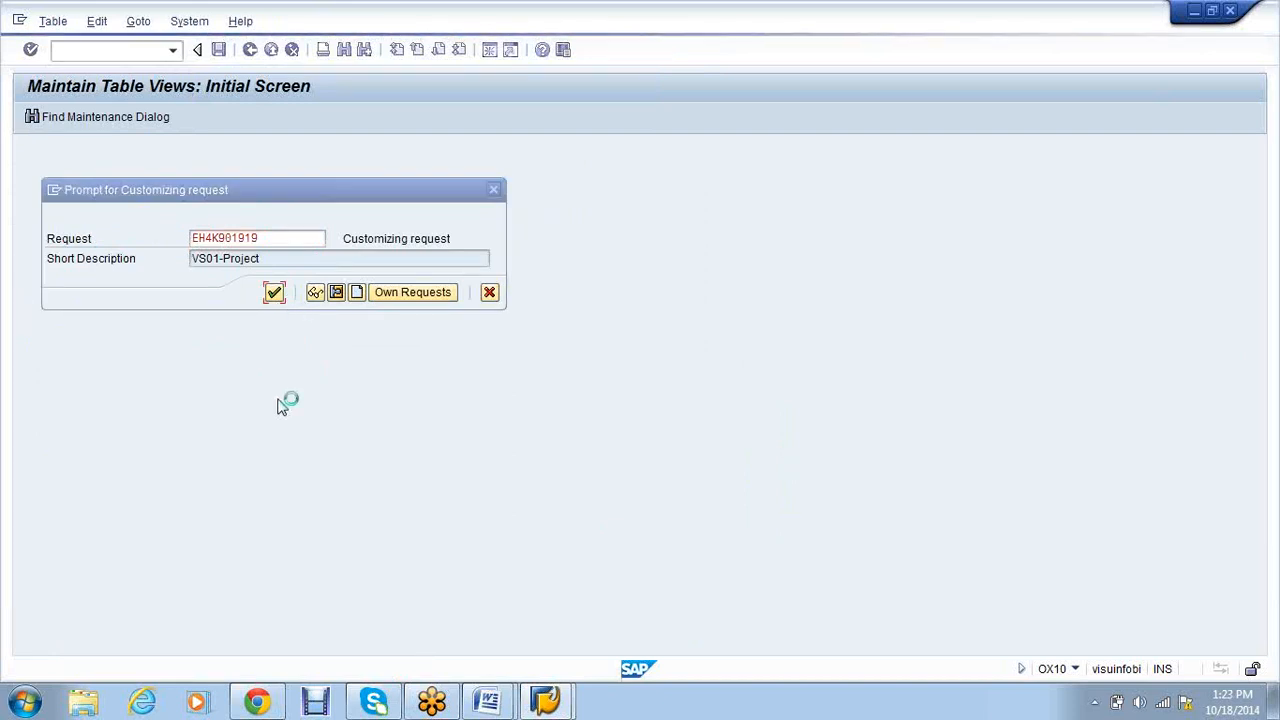
- Start transaction OX09 for storage locations and set plant VS01 as the work area
text(/n)
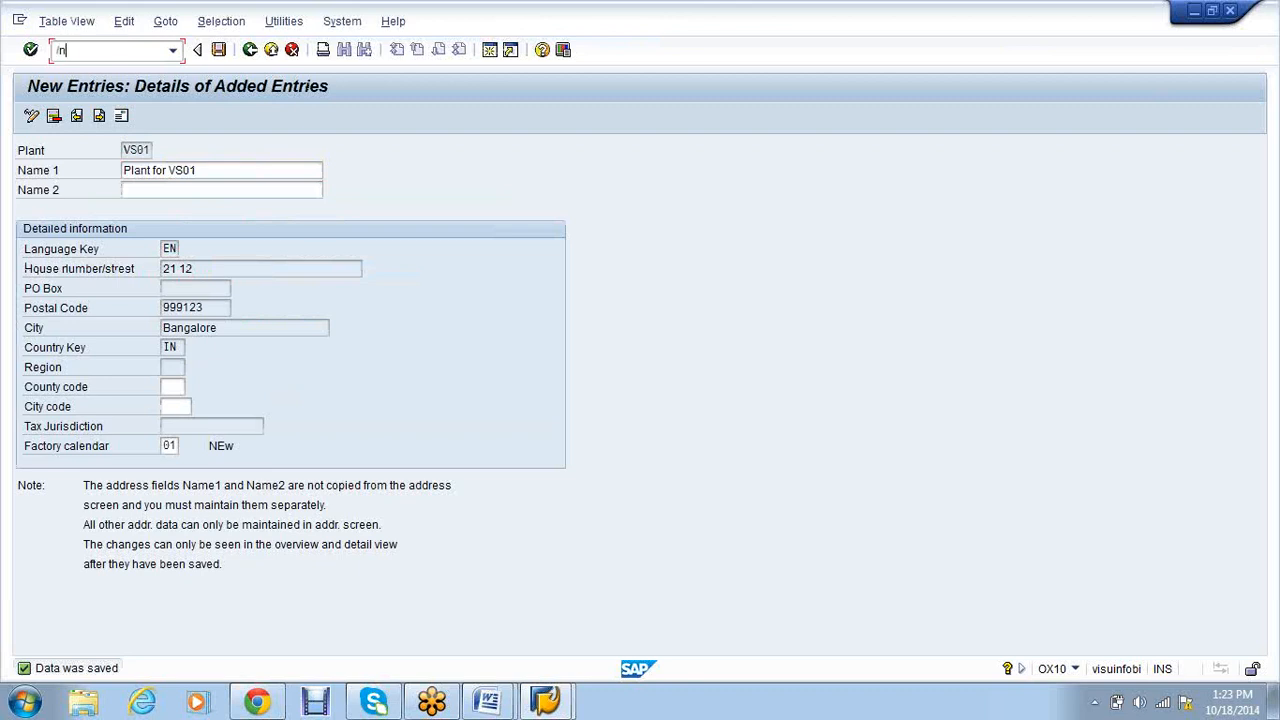
text(ox09)
key(Return)
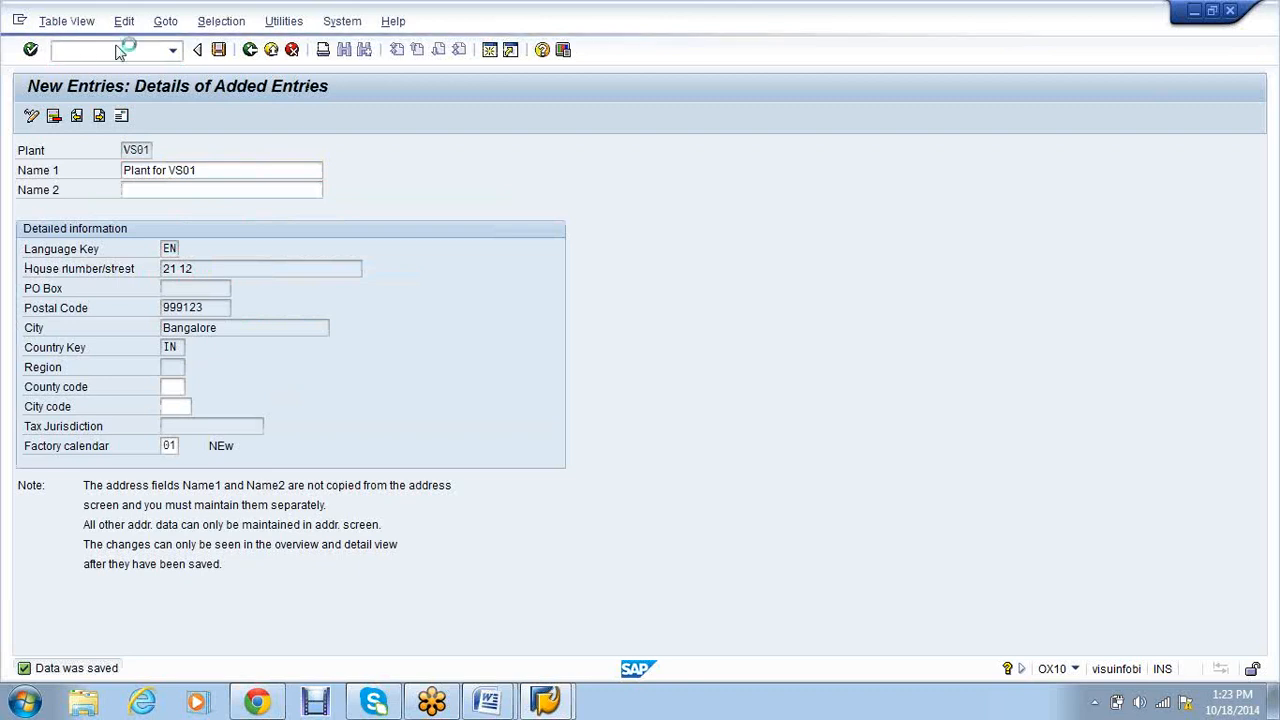
text(vs01)
key(Return)
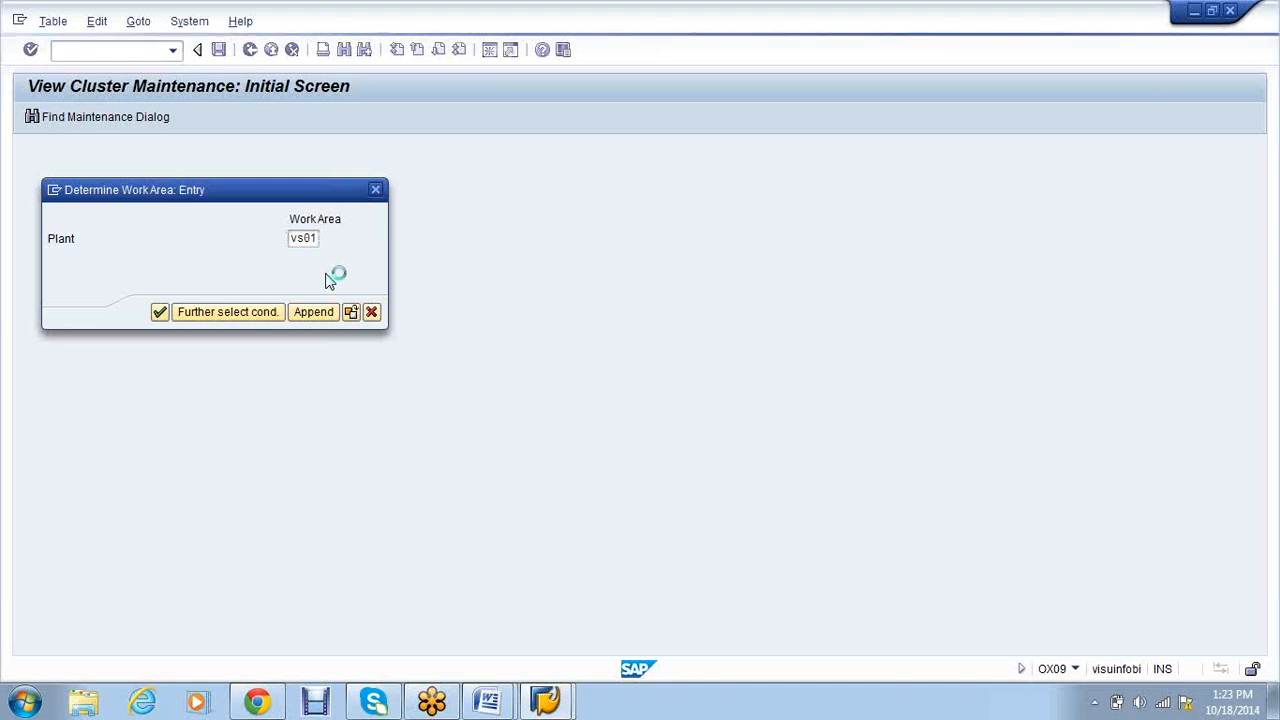
- Create storage location VS01 with the description "STR LOC- VS01" for plant VS01 and save it
key(F5)
text(VS01)
key(Tab)
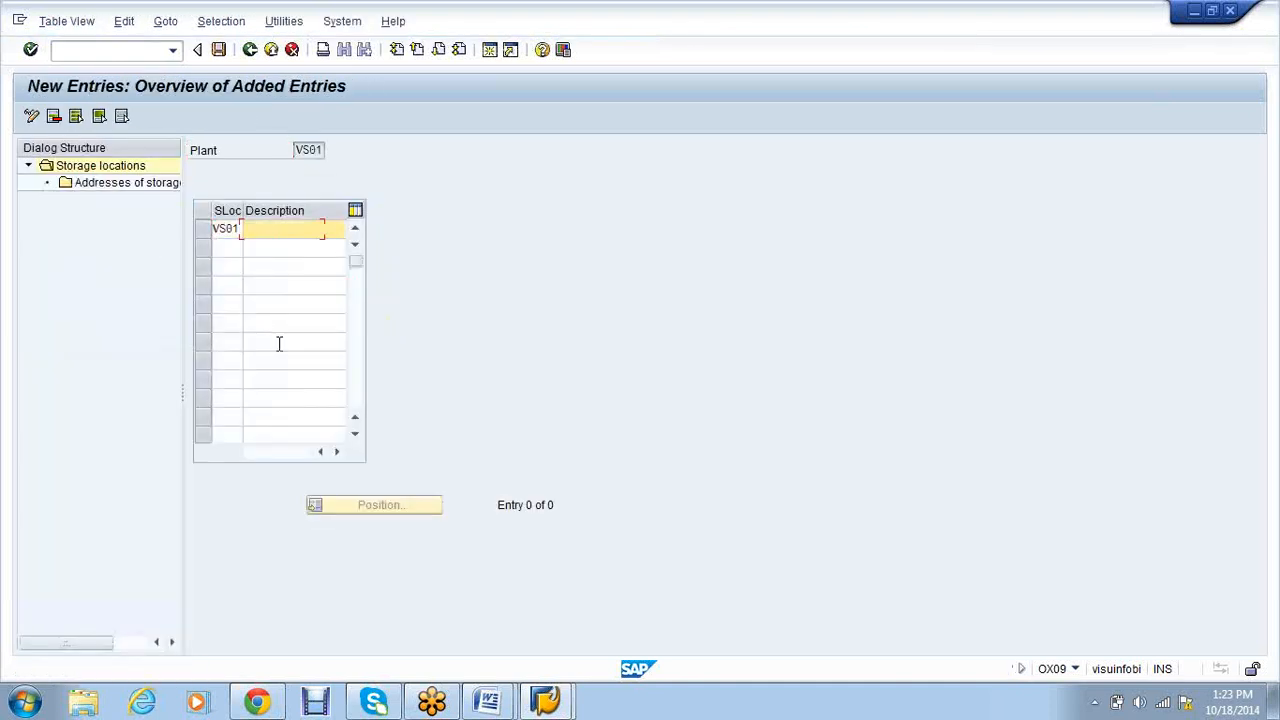
text(s)
key(Down)
key(BackSpace)
key(BackSpace)
key(BackSpace)
key(BackSpace)
text(VS01)
key(Return)
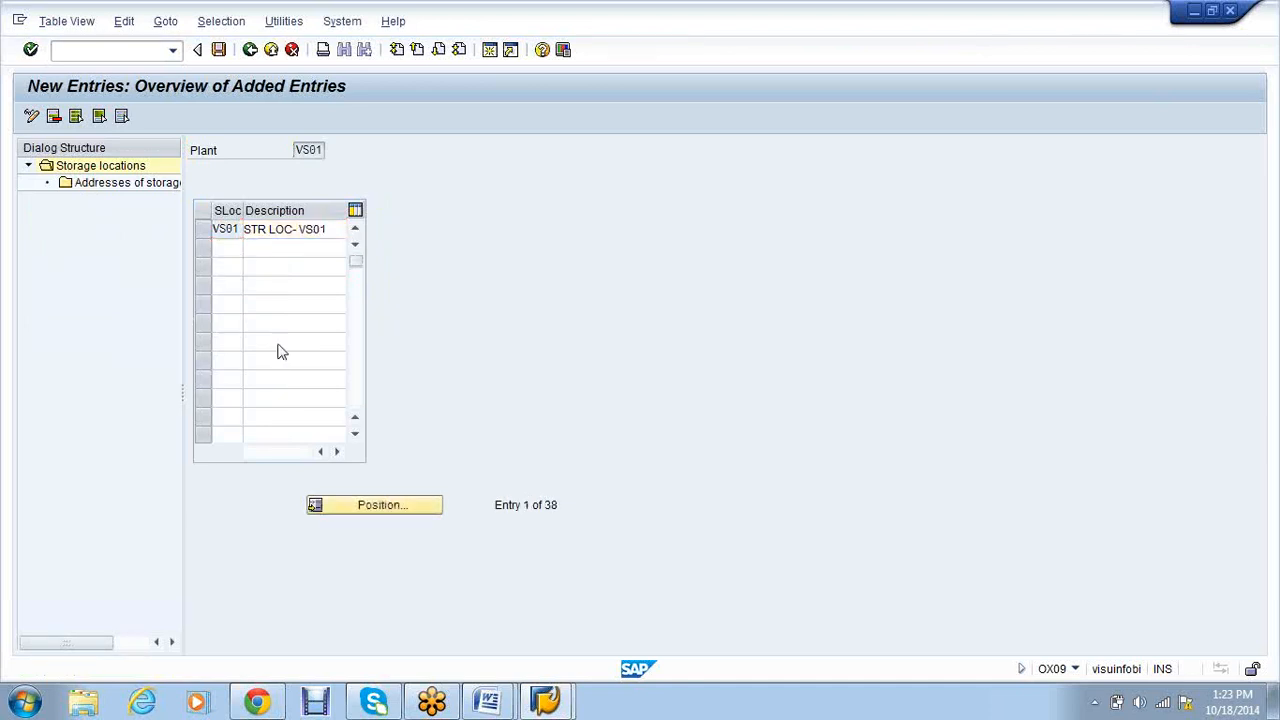
key(ctrl+s)
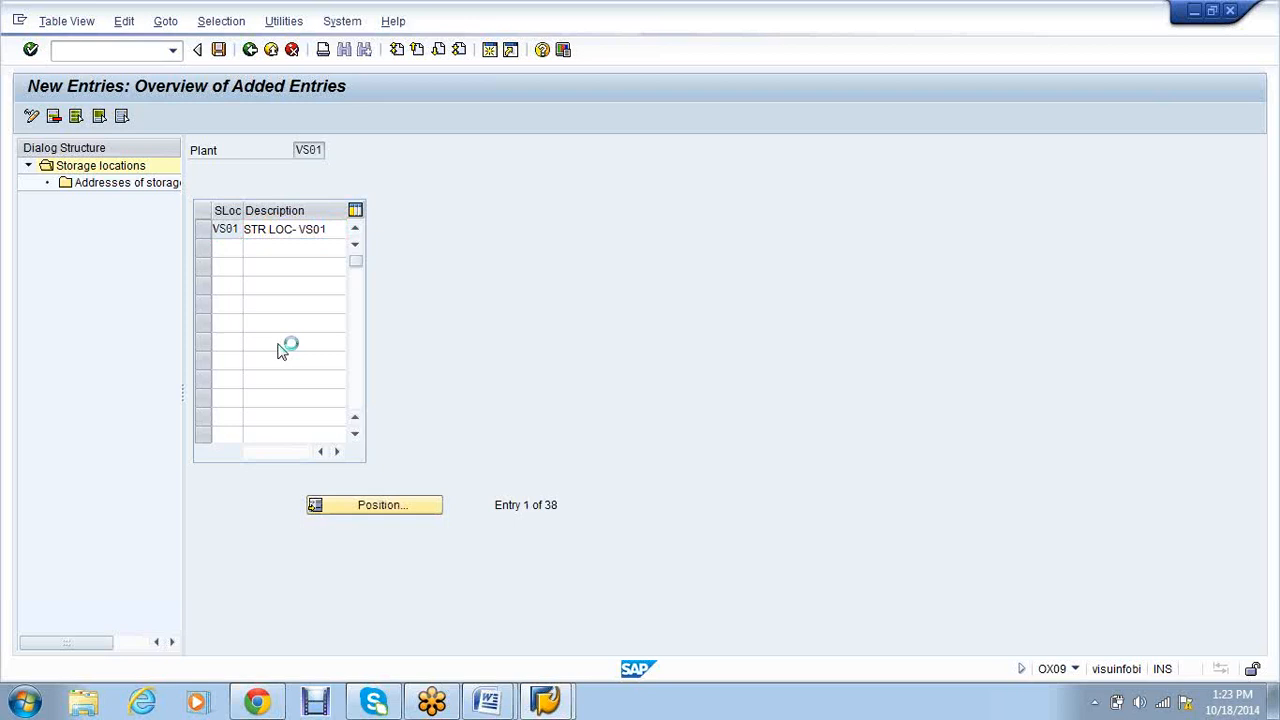
- Start transaction OX08 and add a new purchasing organization with the code VS01
click(110, 49)
text(/)
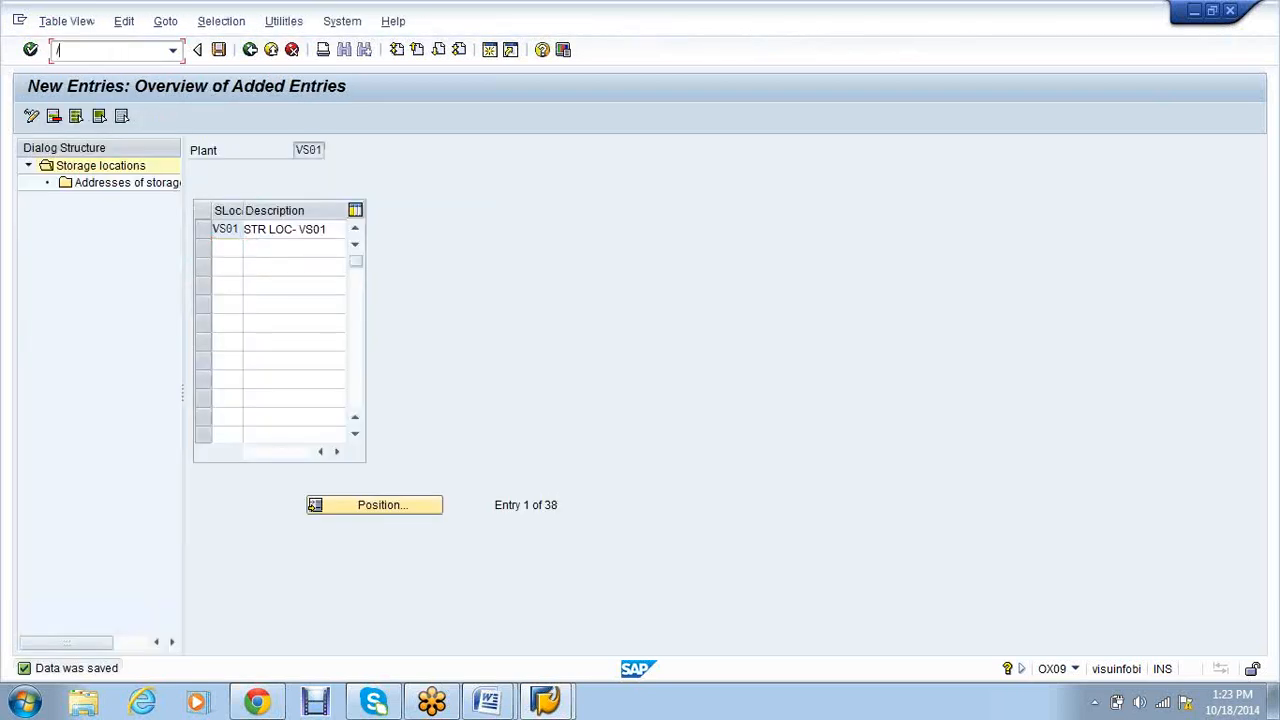
text(nox09)
key(Return)
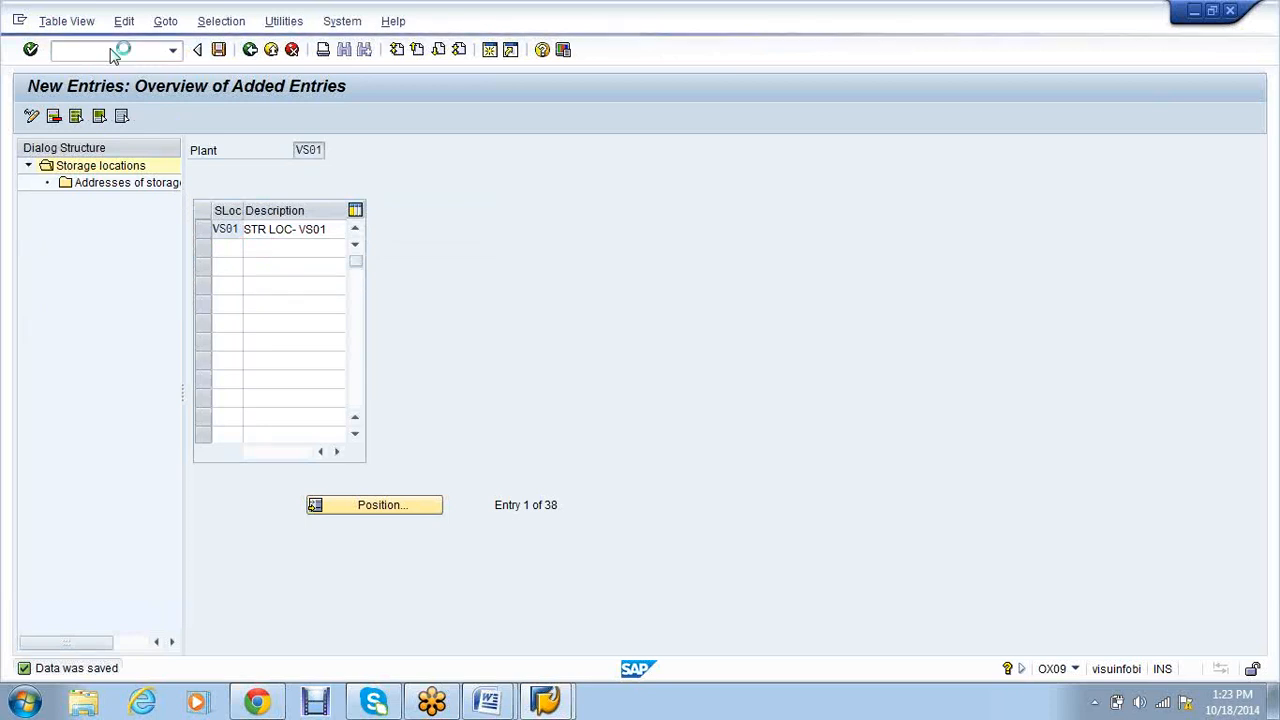
click(77, 114)
text(VS01)
key(Tab)
- Describe purchasing organization VS01 as "PO for VS01" and save the entry
text(P)
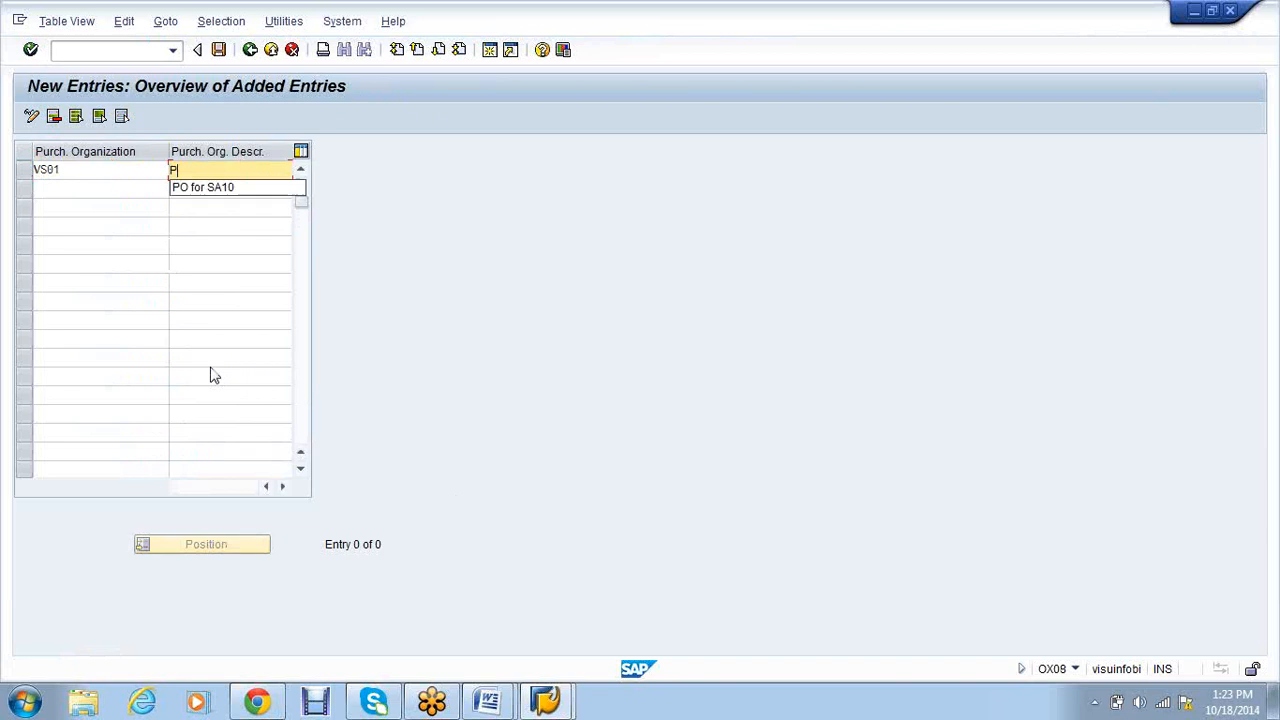
key(Down)
key(Return)
key(BackSpace)
key(BackSpace)
key(BackSpace)
key(BackSpace)
text(VS01)
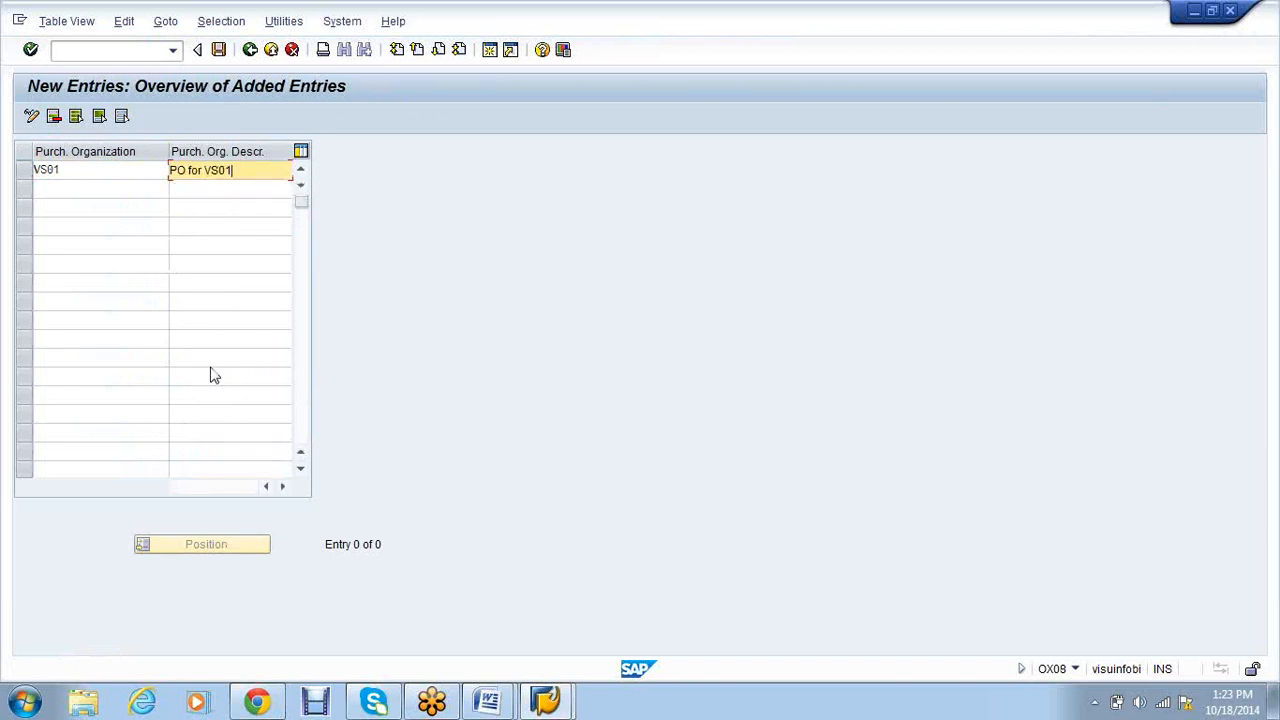
key(Return)
key(ctrl+s)
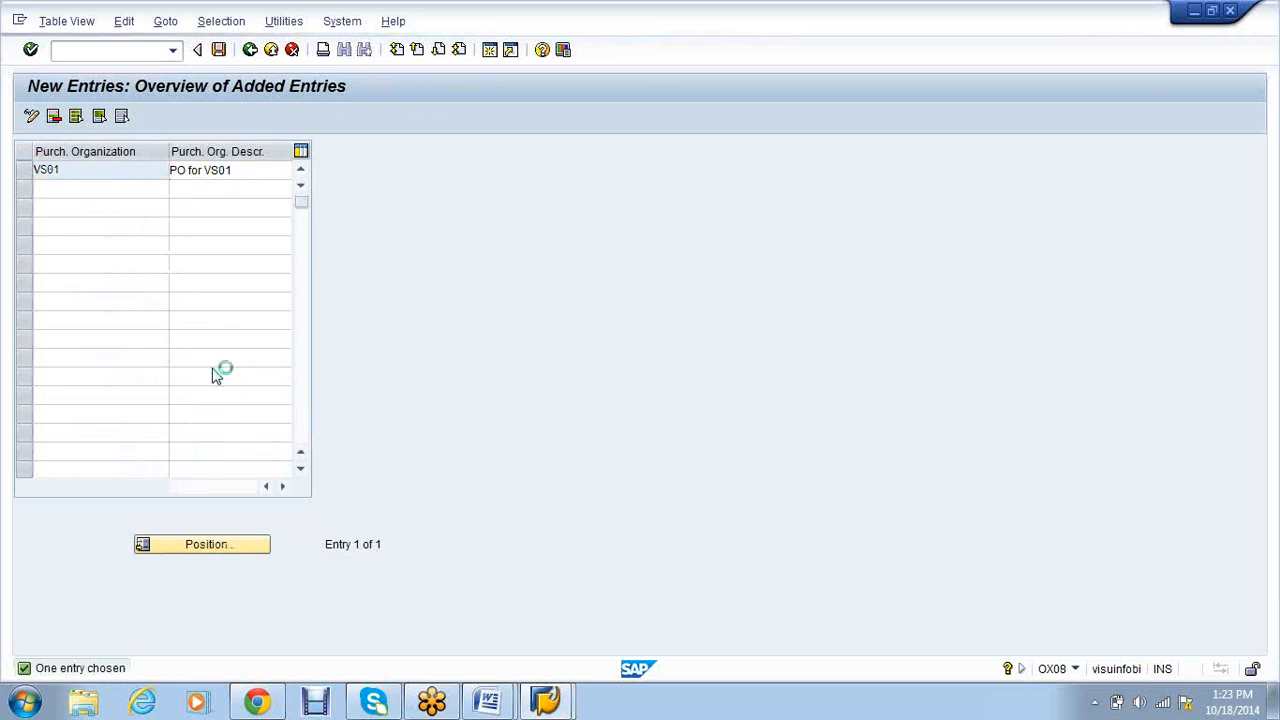
click(274, 312)
- Start transaction OVXB and add a new division with the code VS
click(97, 50)
text(/novxb)
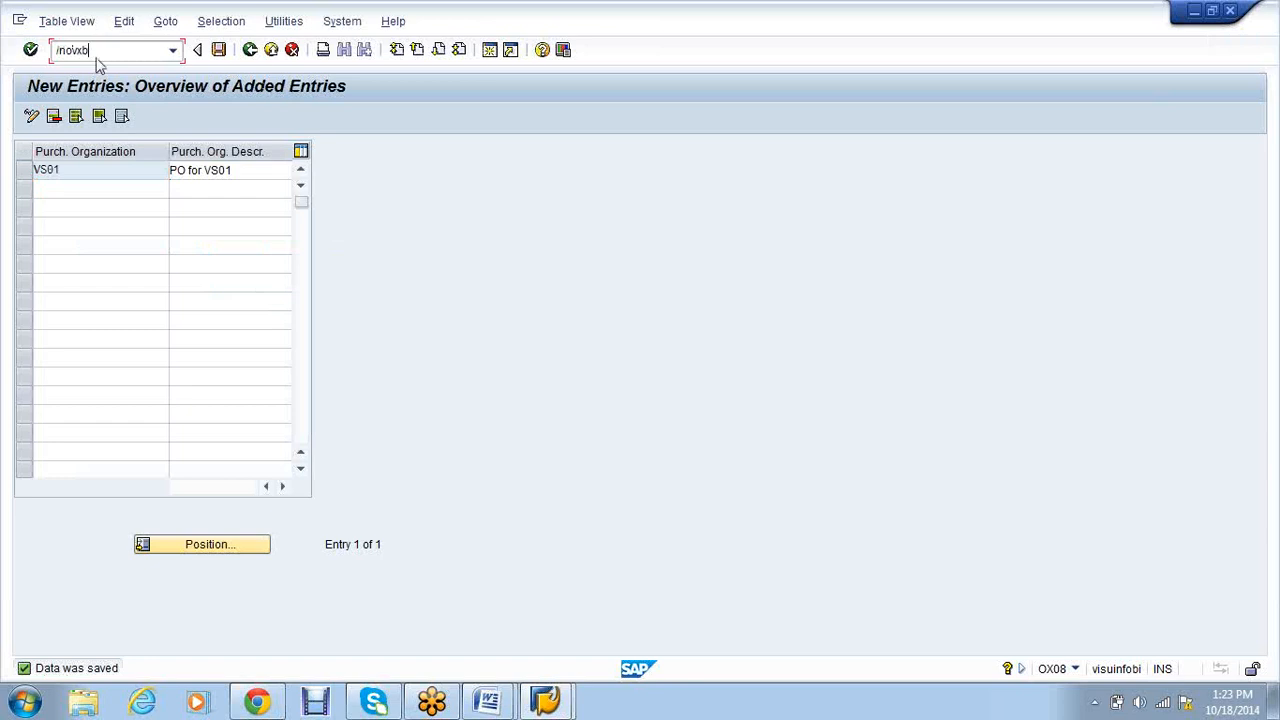
key(Return)
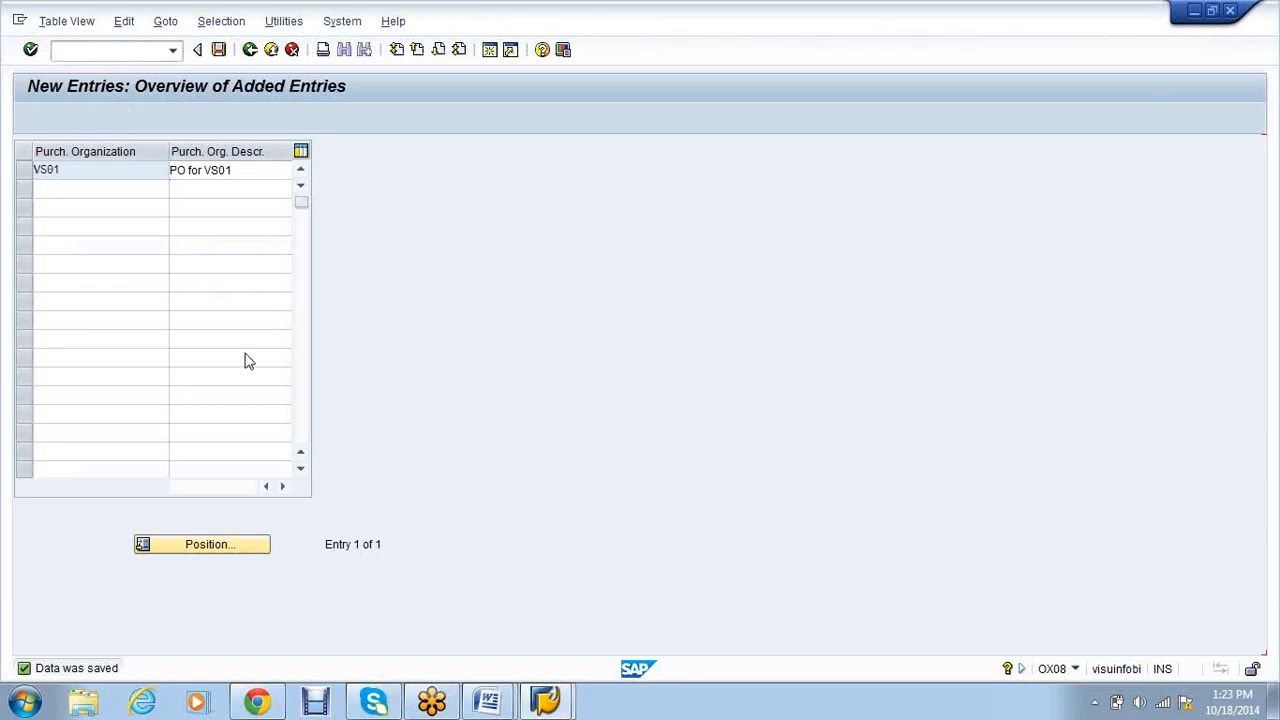
click(91, 122)
text(VS)
key(Tab)
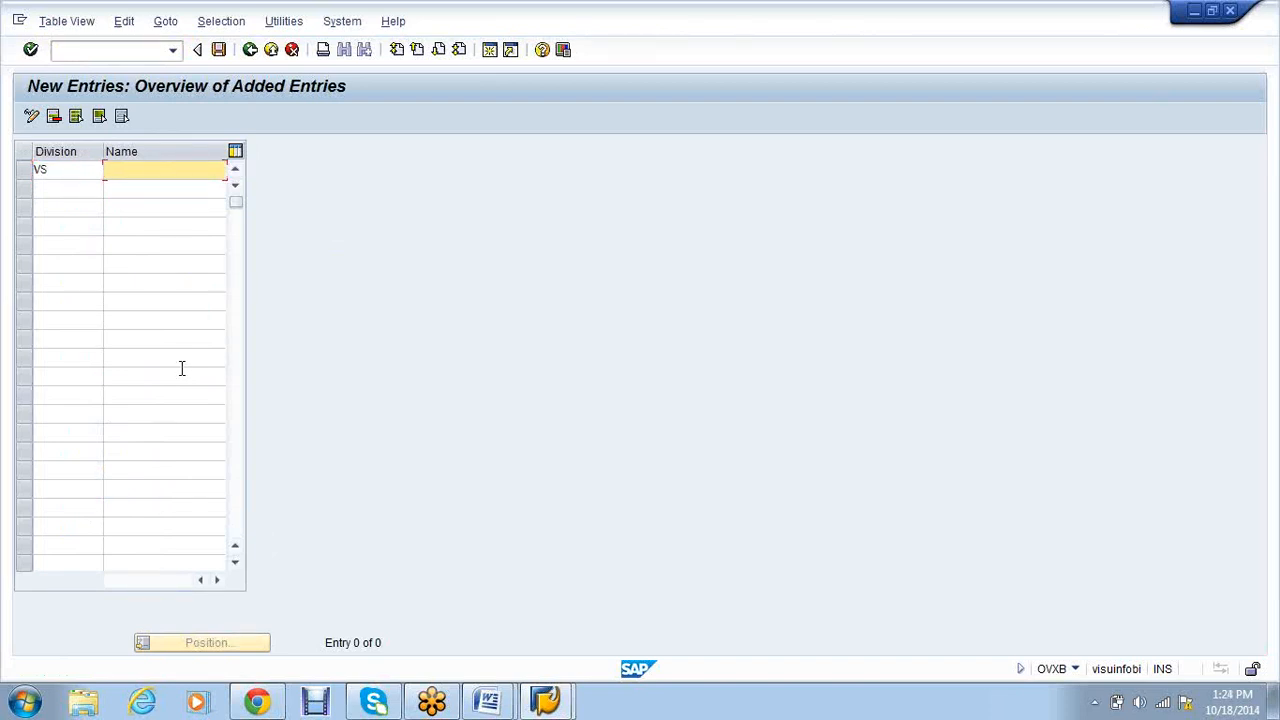
- Open a new Word document, write "DIV- VS" in it and return to the SAP division entry
click(22, 705)
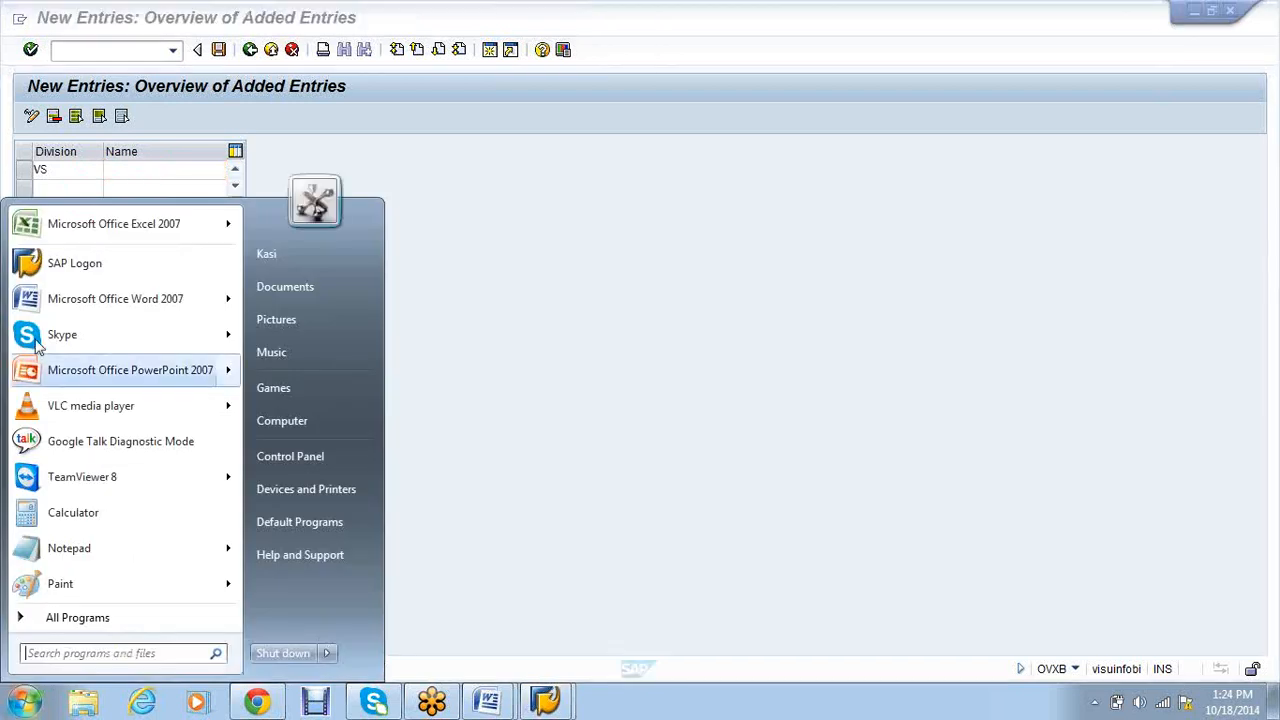
click(62, 298)
text(DIV- VS)
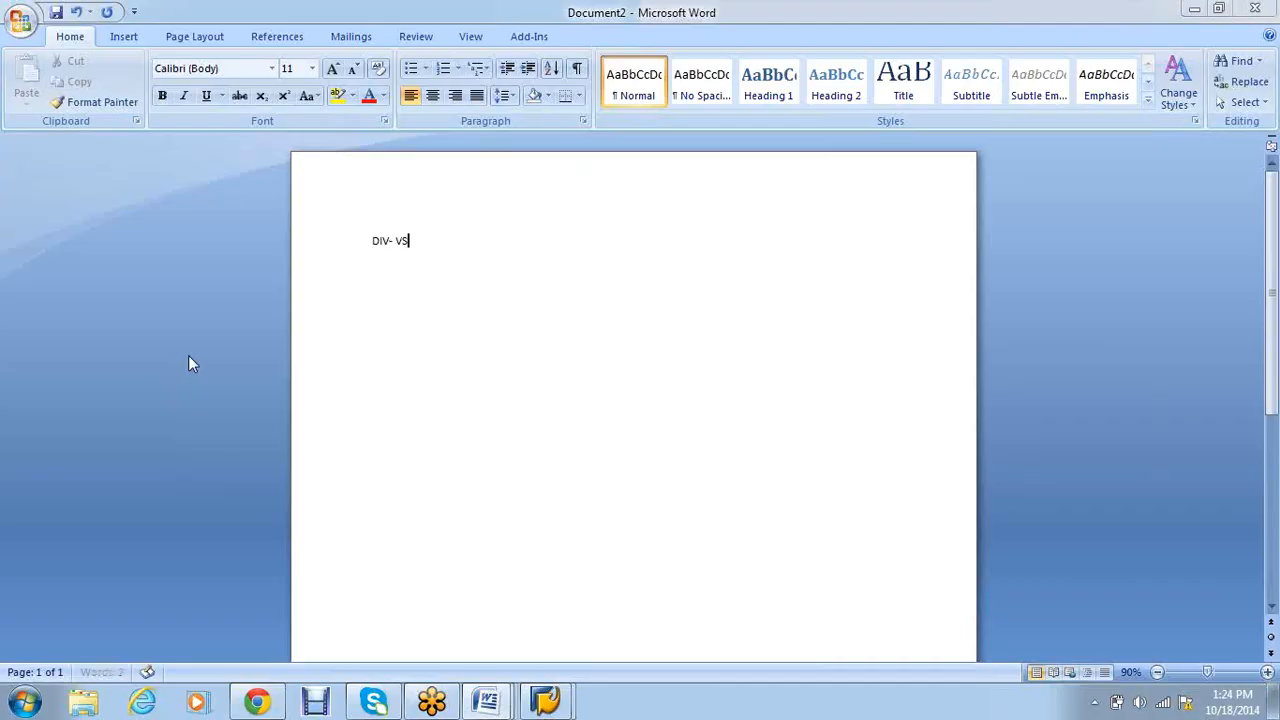
key(alt+Tab)
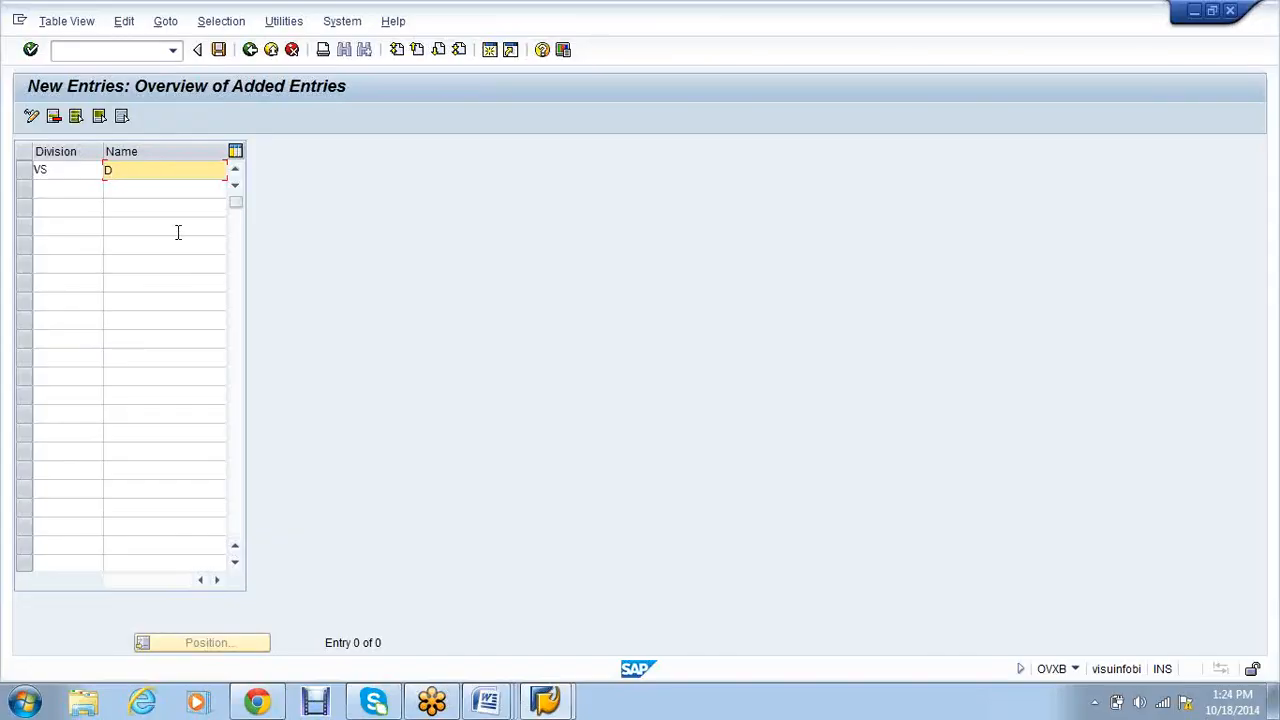
- Name division VS "VS01-Division" and save the entry
click(150, 189)
key(BackSpace)
text(VS10-Division)
key(Down)
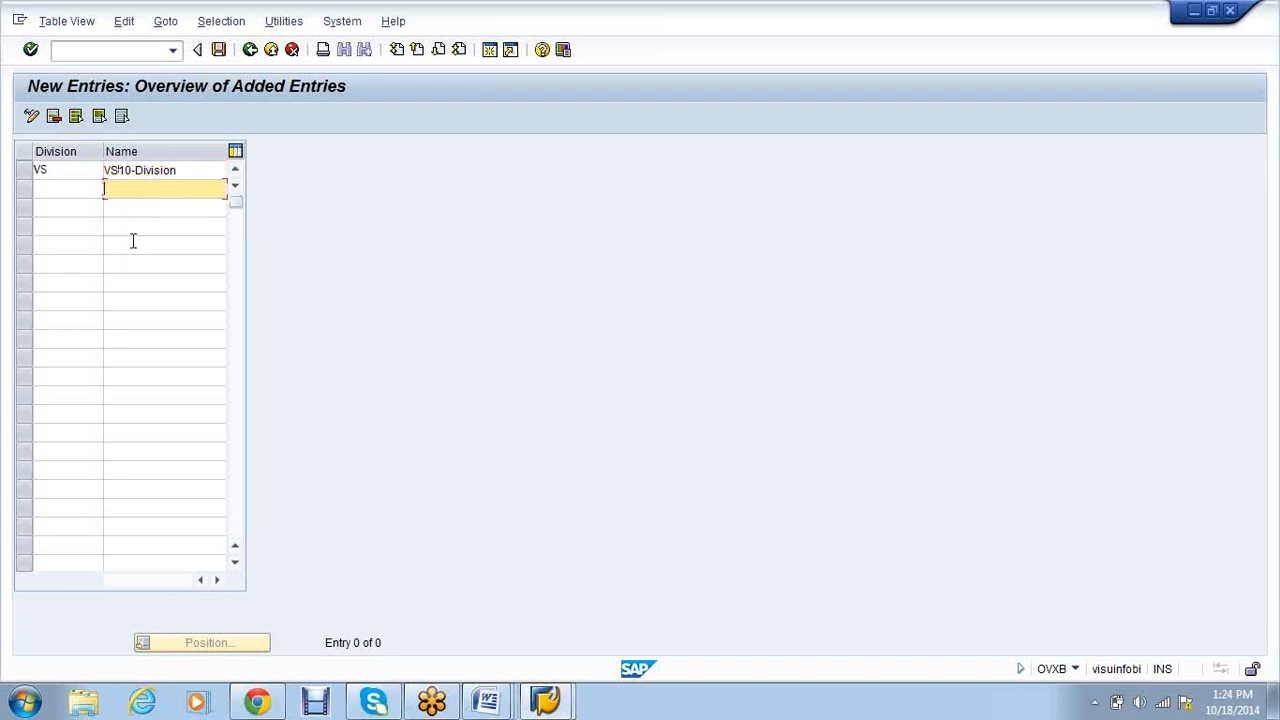
click(128, 170)
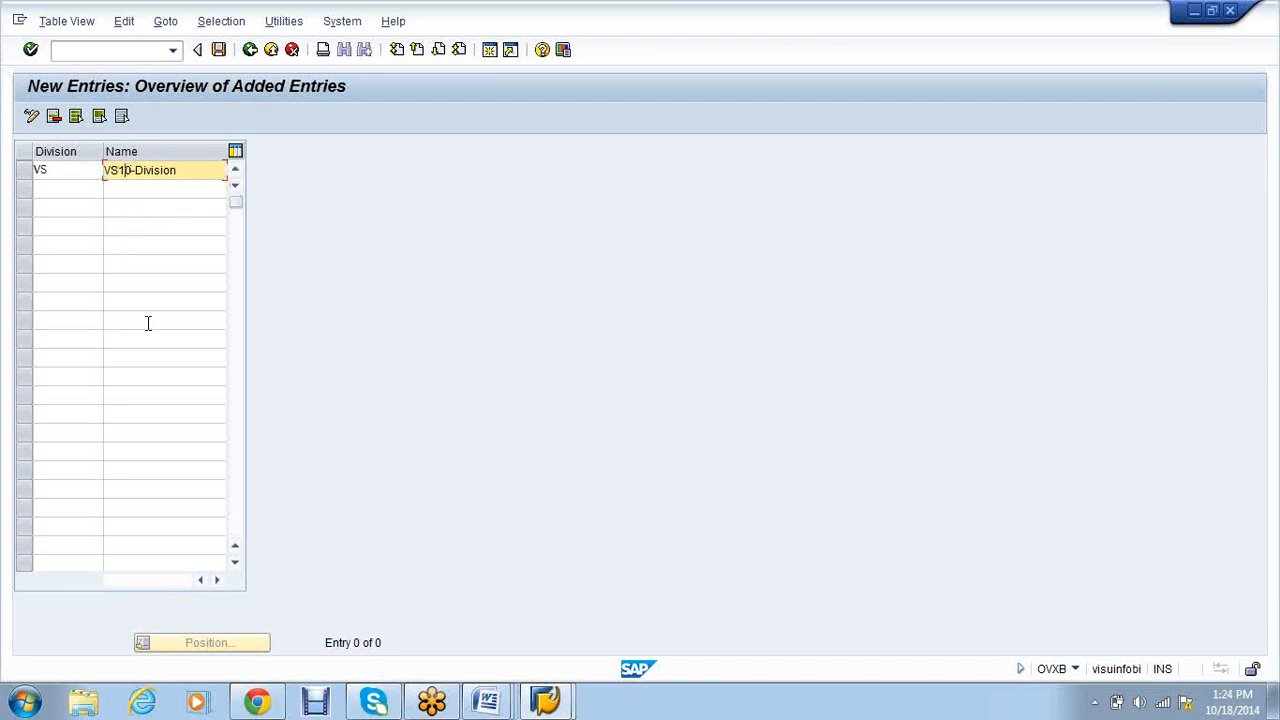
key(BackSpace)
key(BackSpace)
text(01)
key(Return)
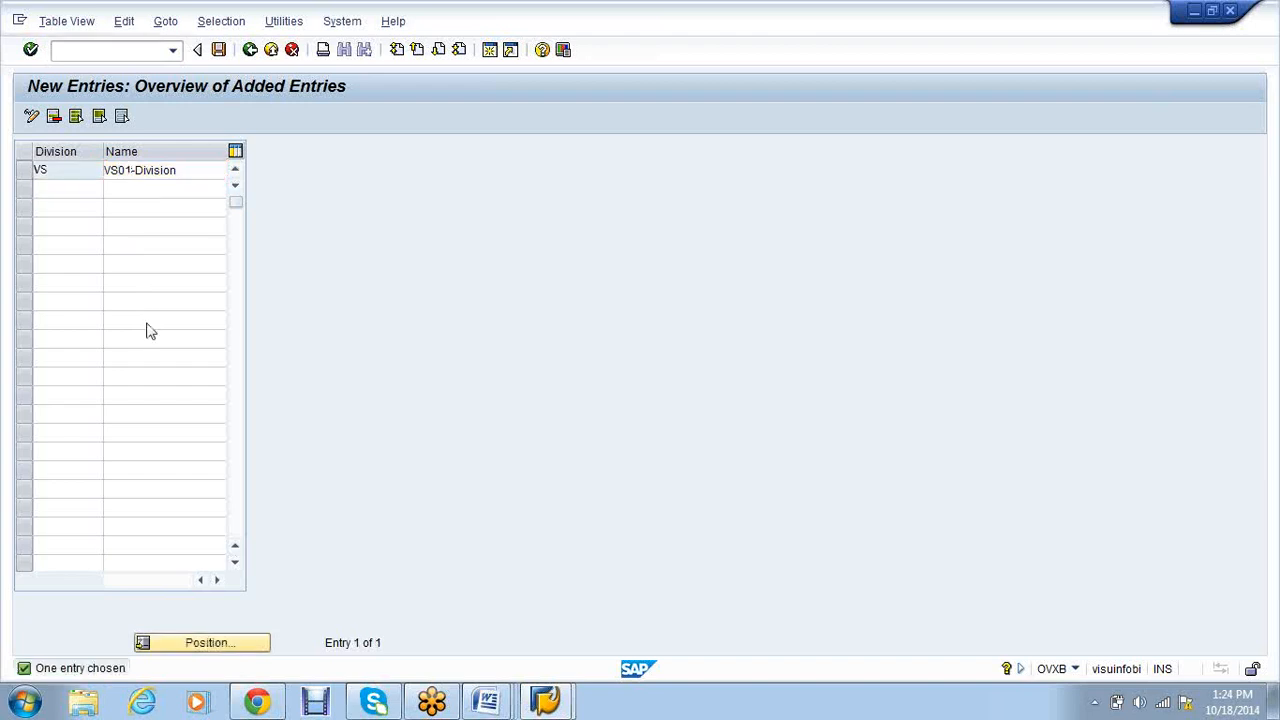
key(ctrl+s)
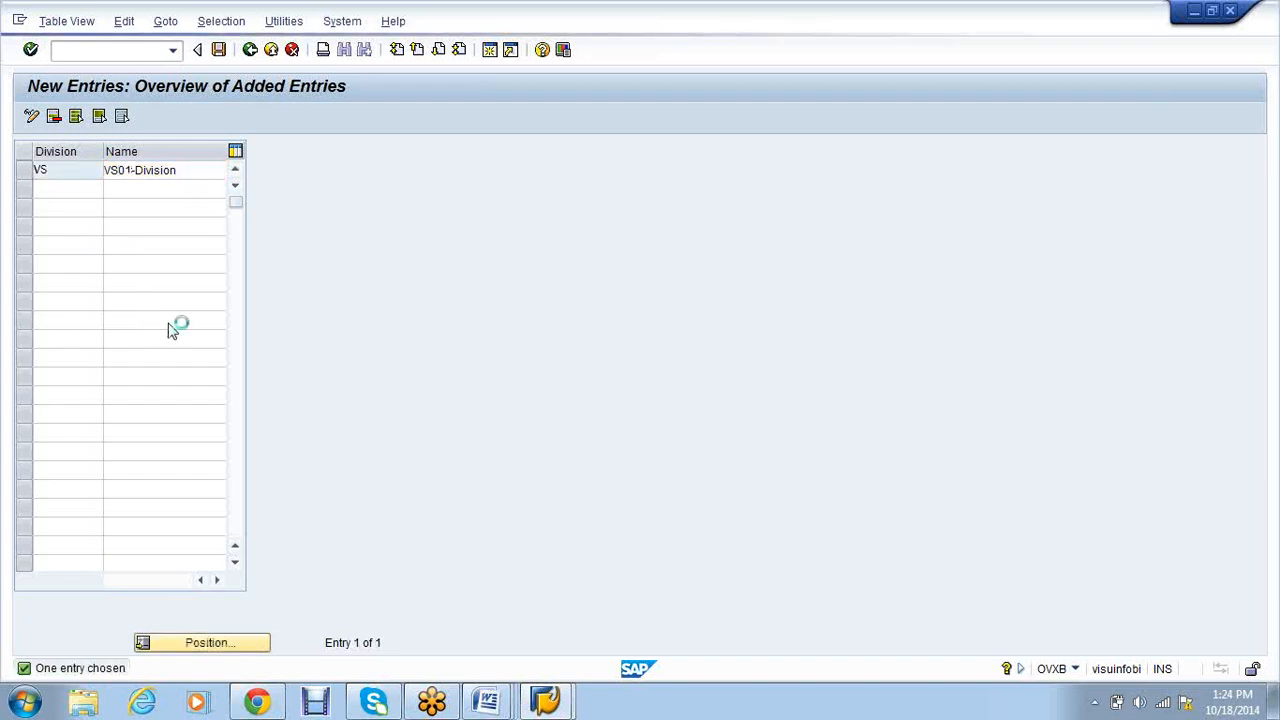
- Start transaction OX18 and add a new entry assigning plant VS01 to company code VS01
click(75, 47)
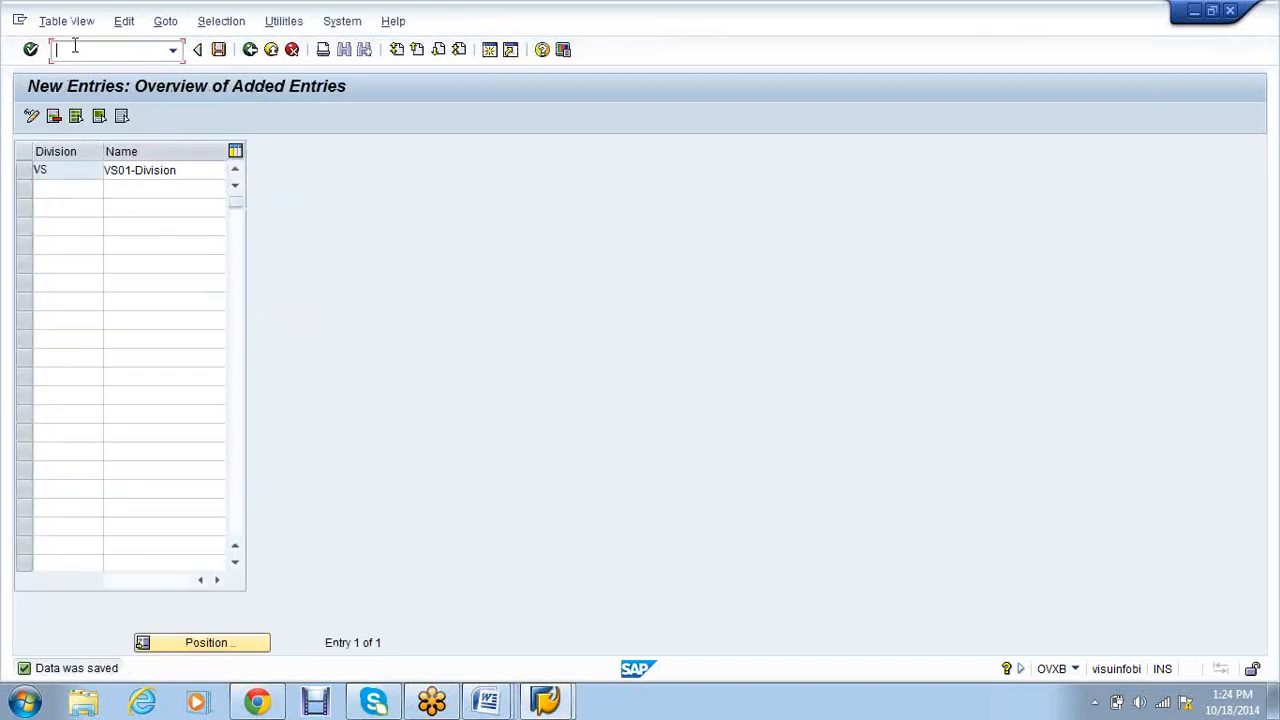
text(/nox18)
key(Return)
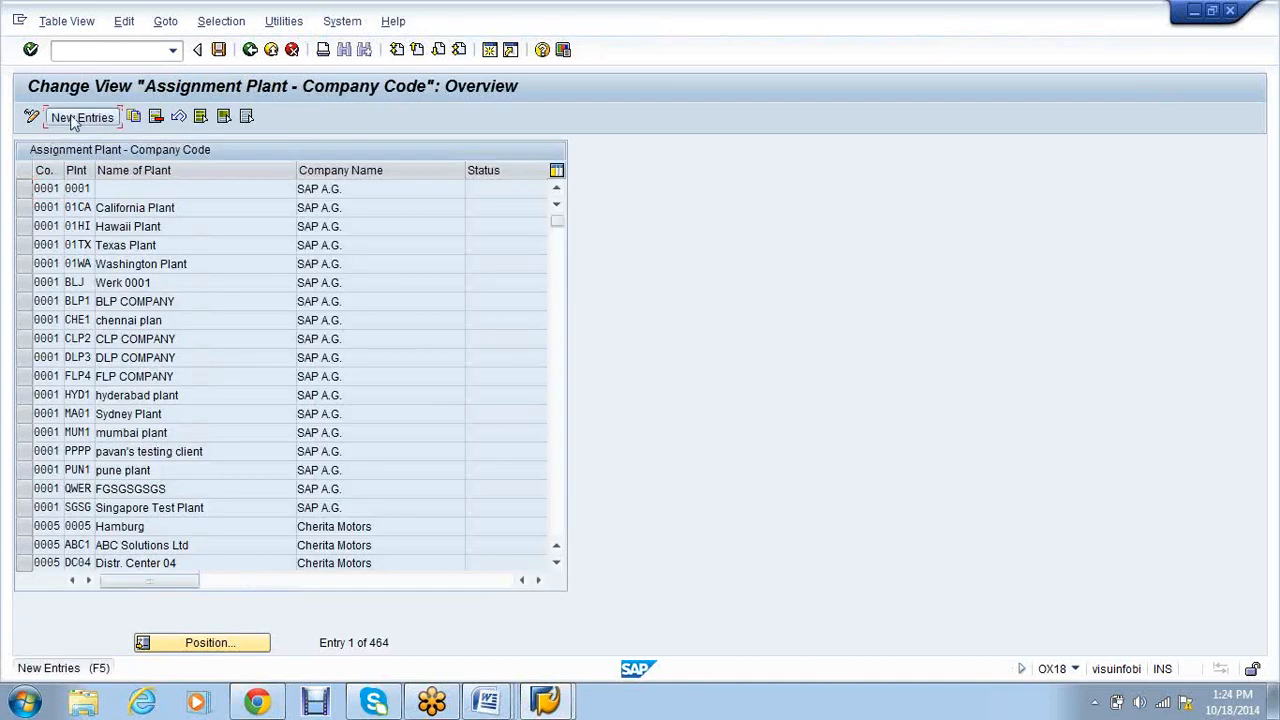
key(F5)
text(vs01)
key(Tab)
text(vs01)
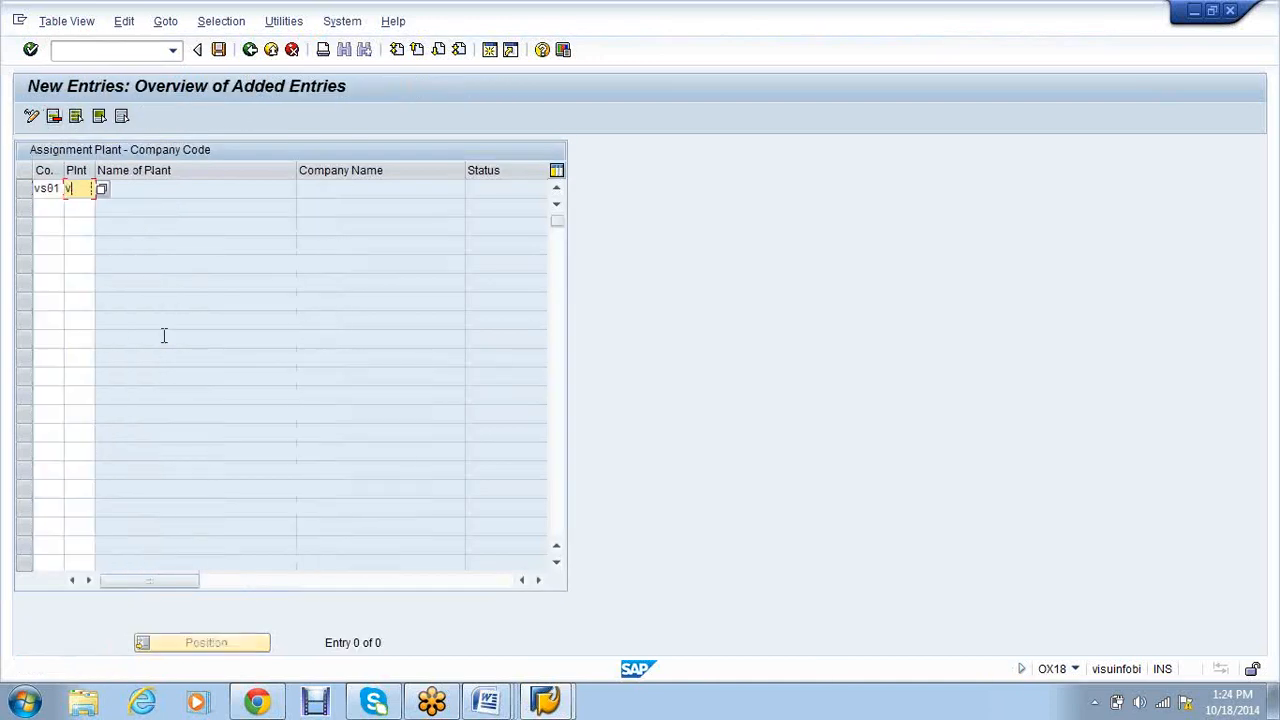
key(Return)
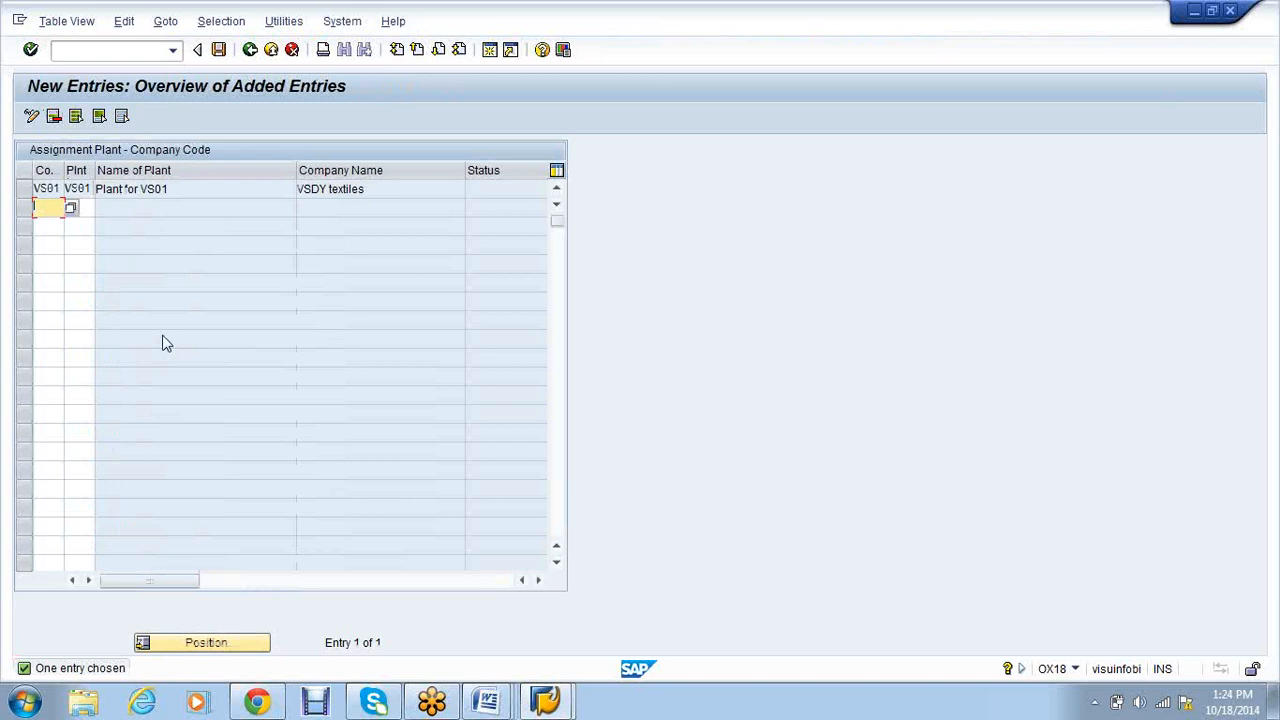
- Save the assignment of plant VS01 to company code VS01 and leave the new-entries overview
key(ctrl+s)
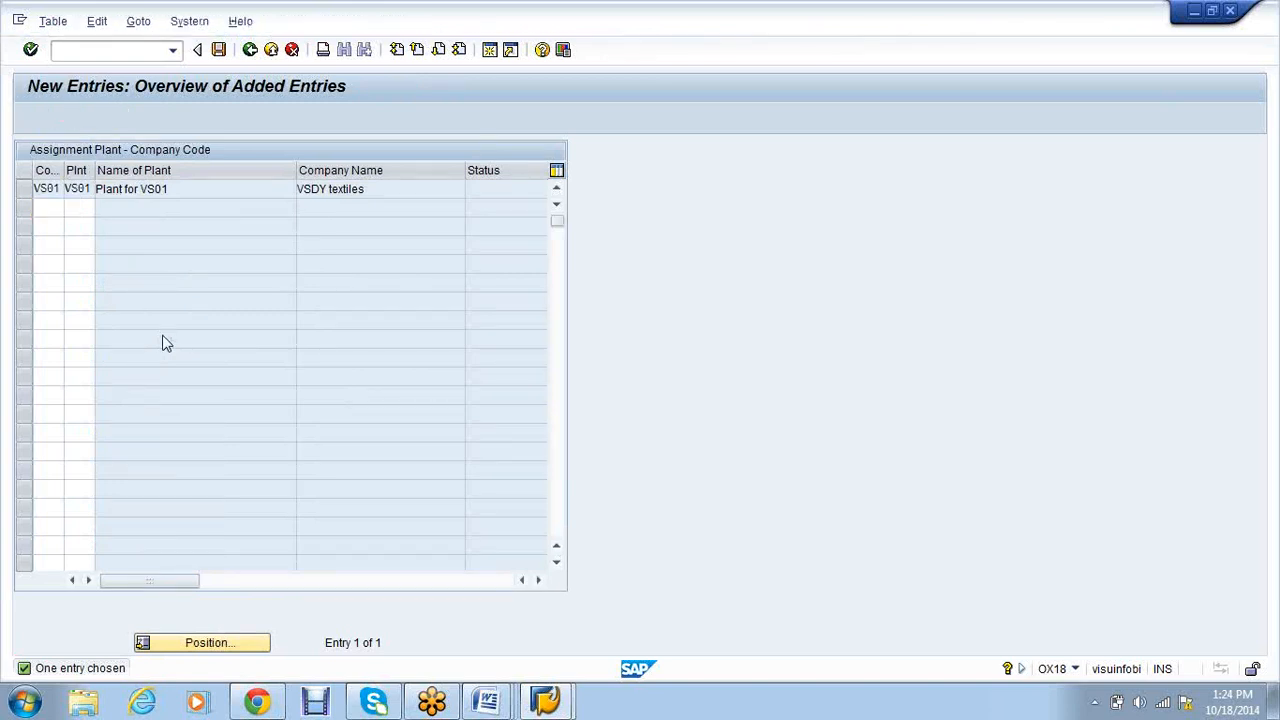
key(Return)
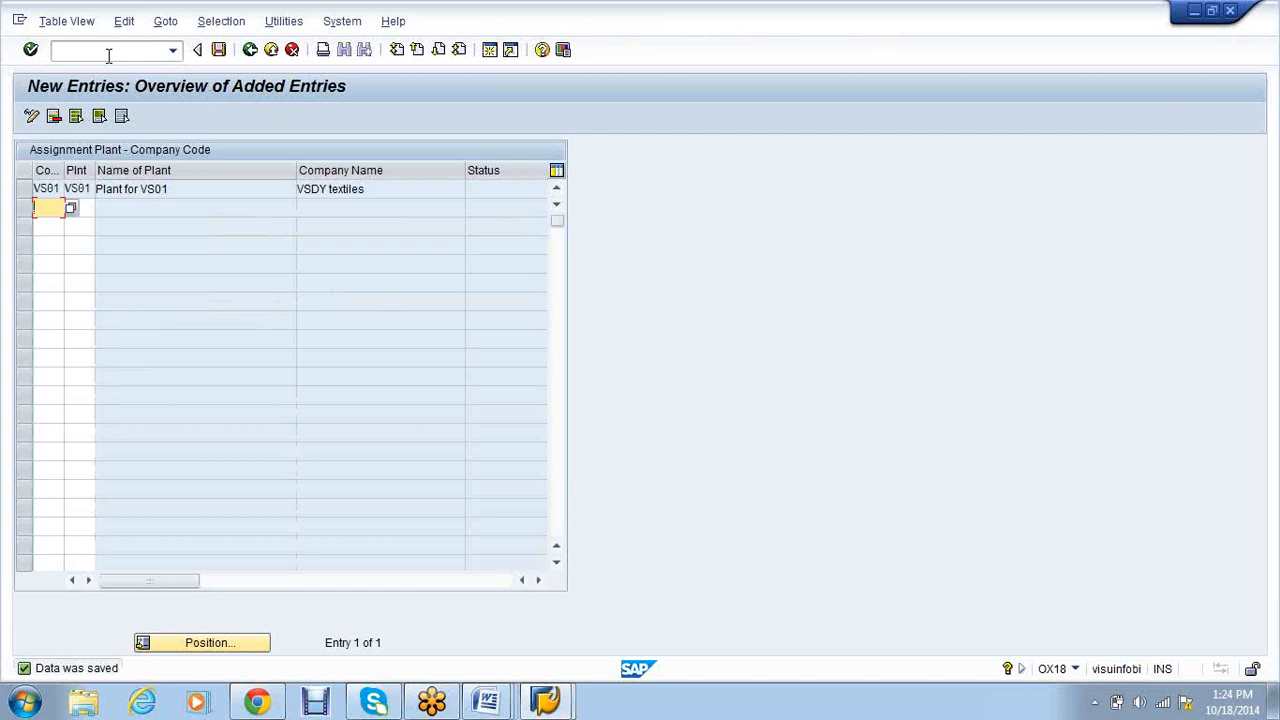
key(F3)
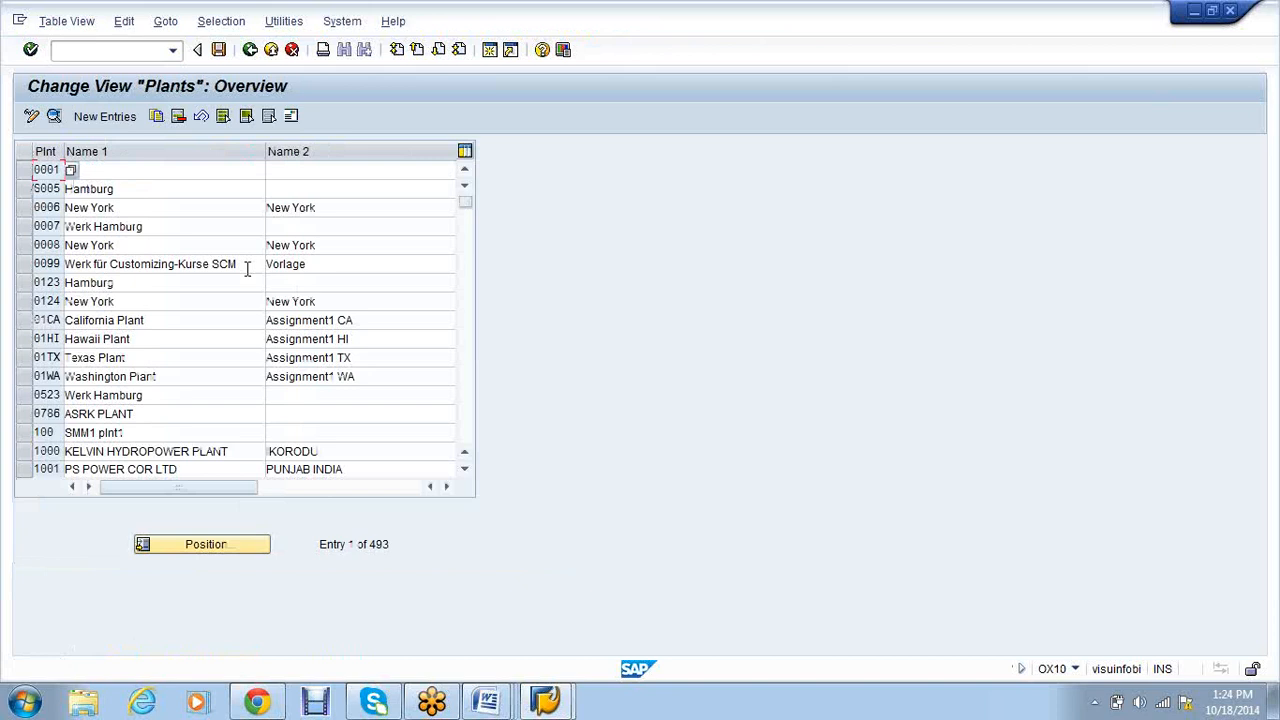
- Start transaction OX01, assign purchasing organization VS01 to company code VS01 and save the assignment
key(F5)
click(291, 49)
text(/nse16)
key(Return)
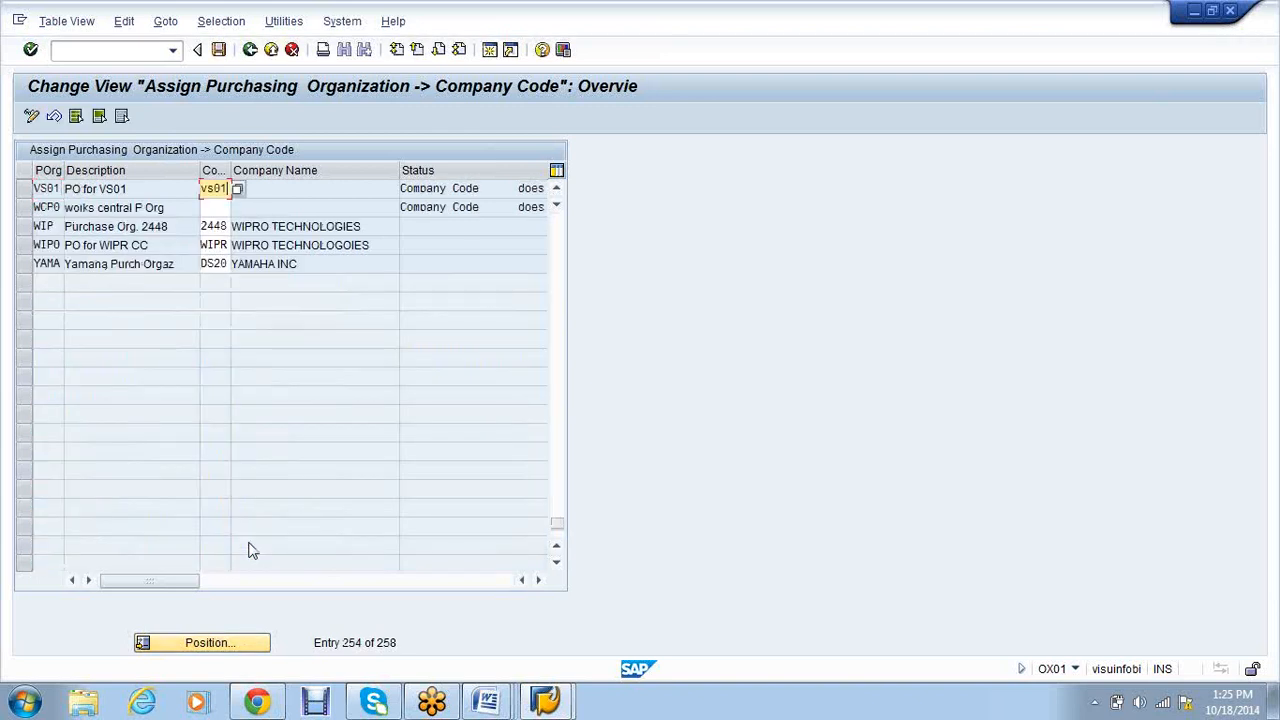
key(Return)
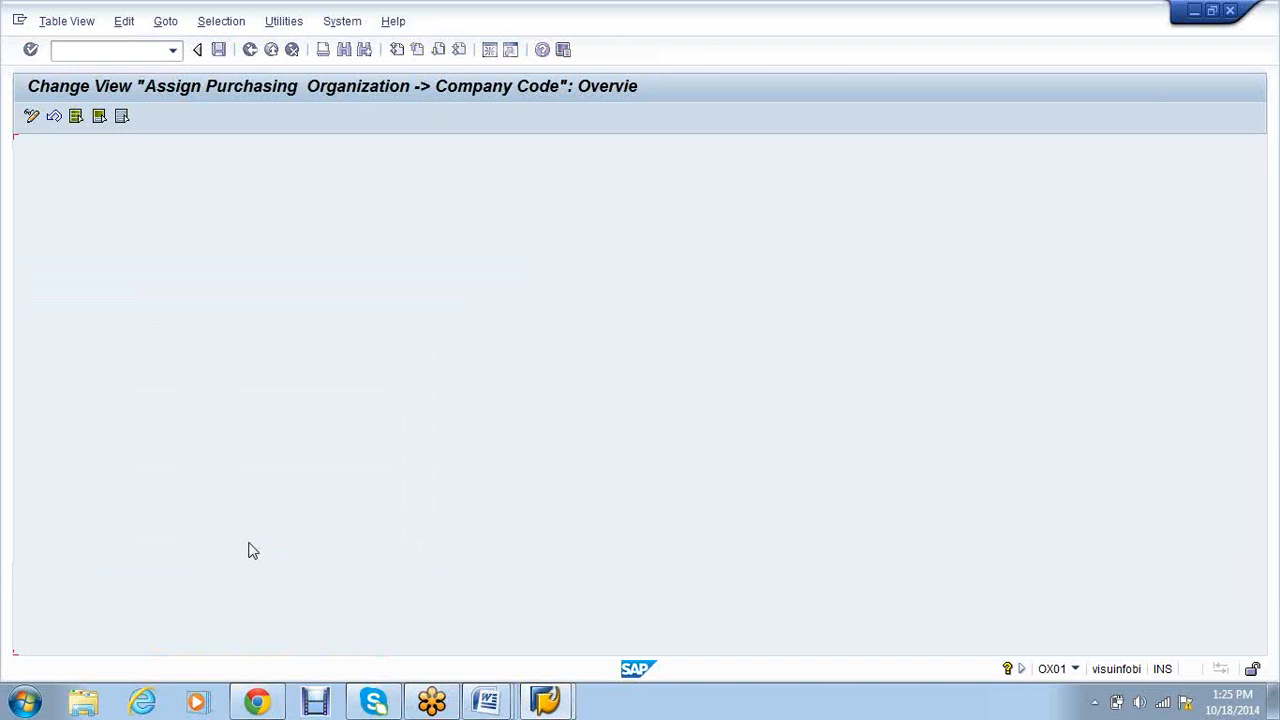
- Start transaction OX17, add a new entry assigning purchasing organization VS01 to plant VS01 and save it
click(80, 49)
text(/nox17)
key(Return)
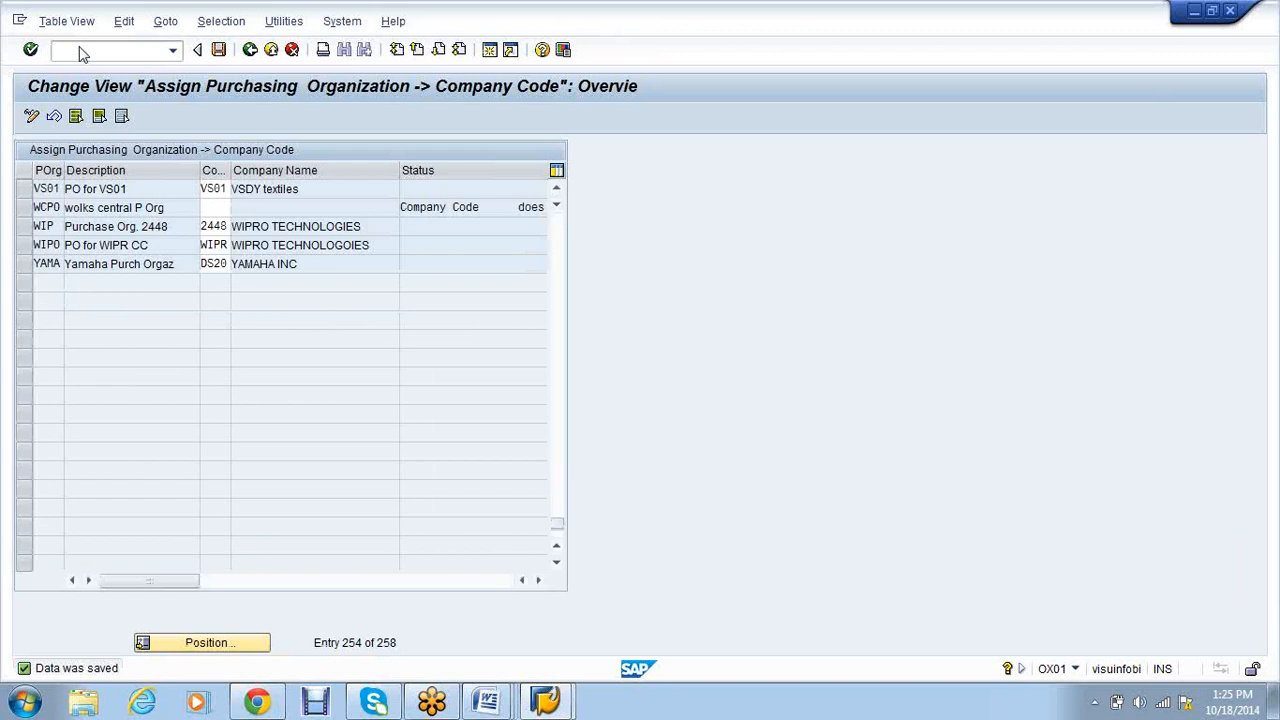
click(40, 116)
text(vs01)
key(Tab)
text(vs01)
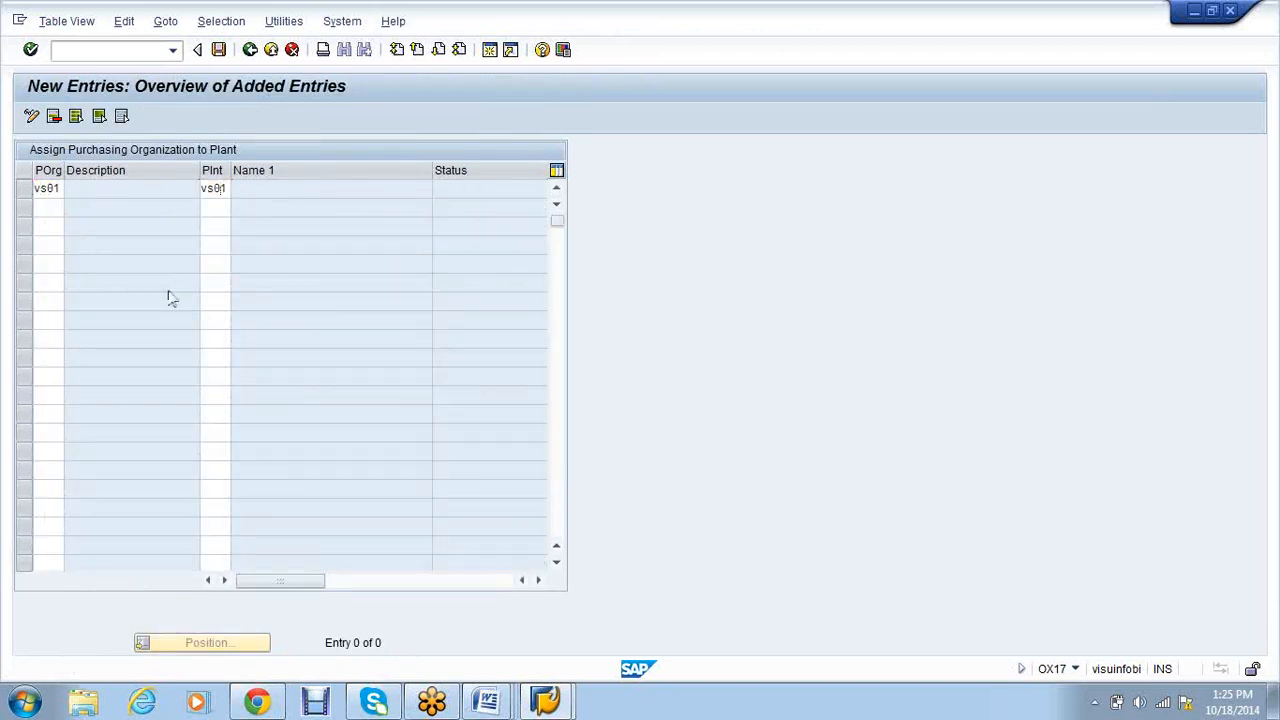
key(Return)
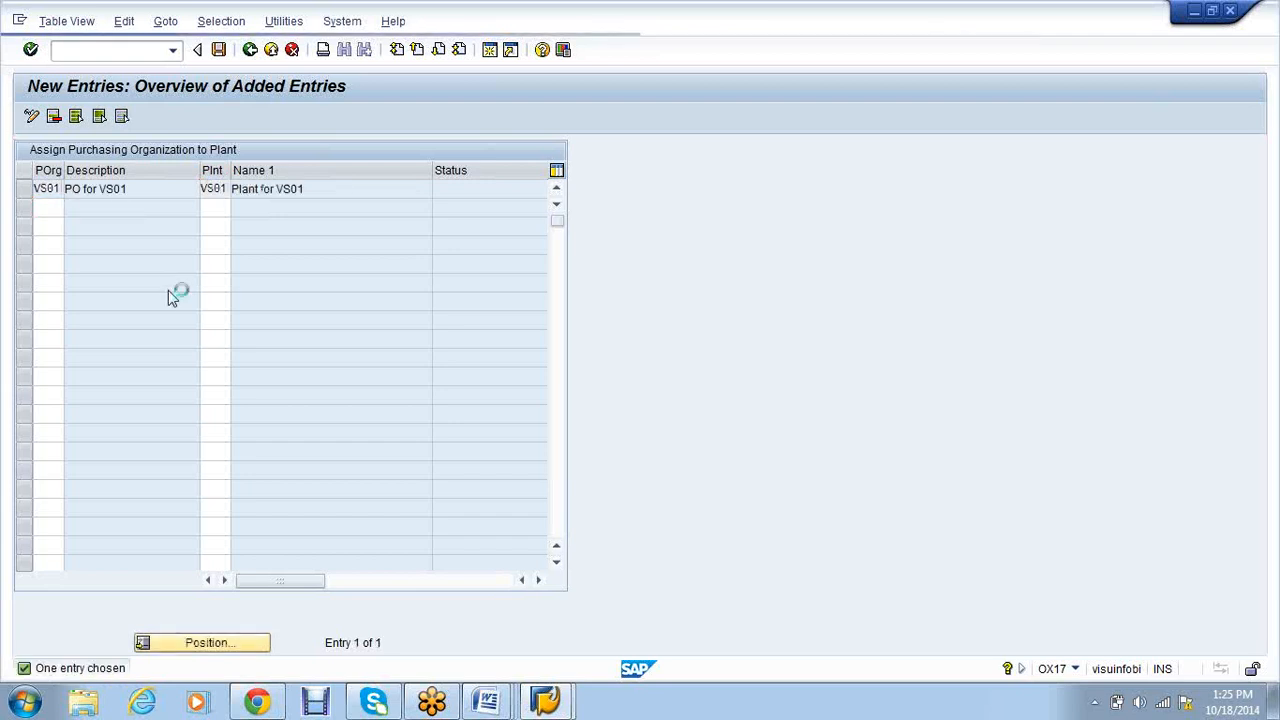
key(ctrl+s)
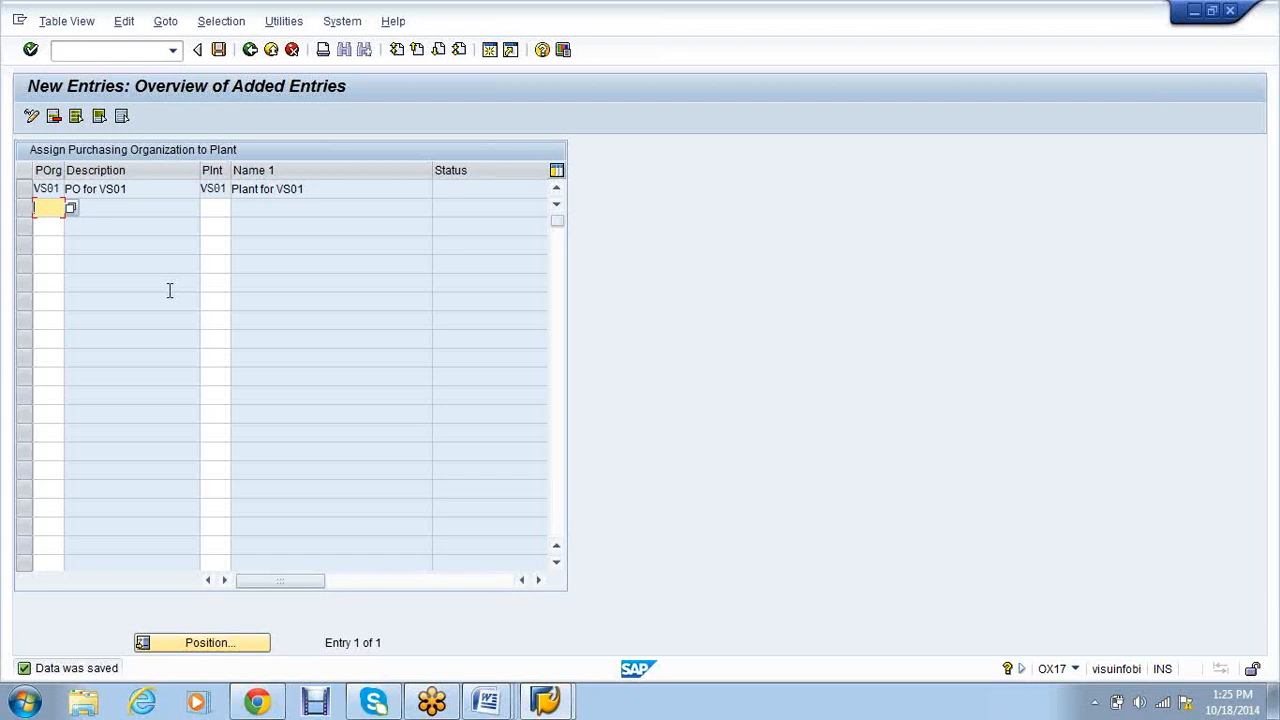
- Start transaction OMJ7 and add a plant/valuation area-division entry with plant VS01, division VS and business area VS01
click(78, 56)
text(/no)
text(x17)
key(Return)
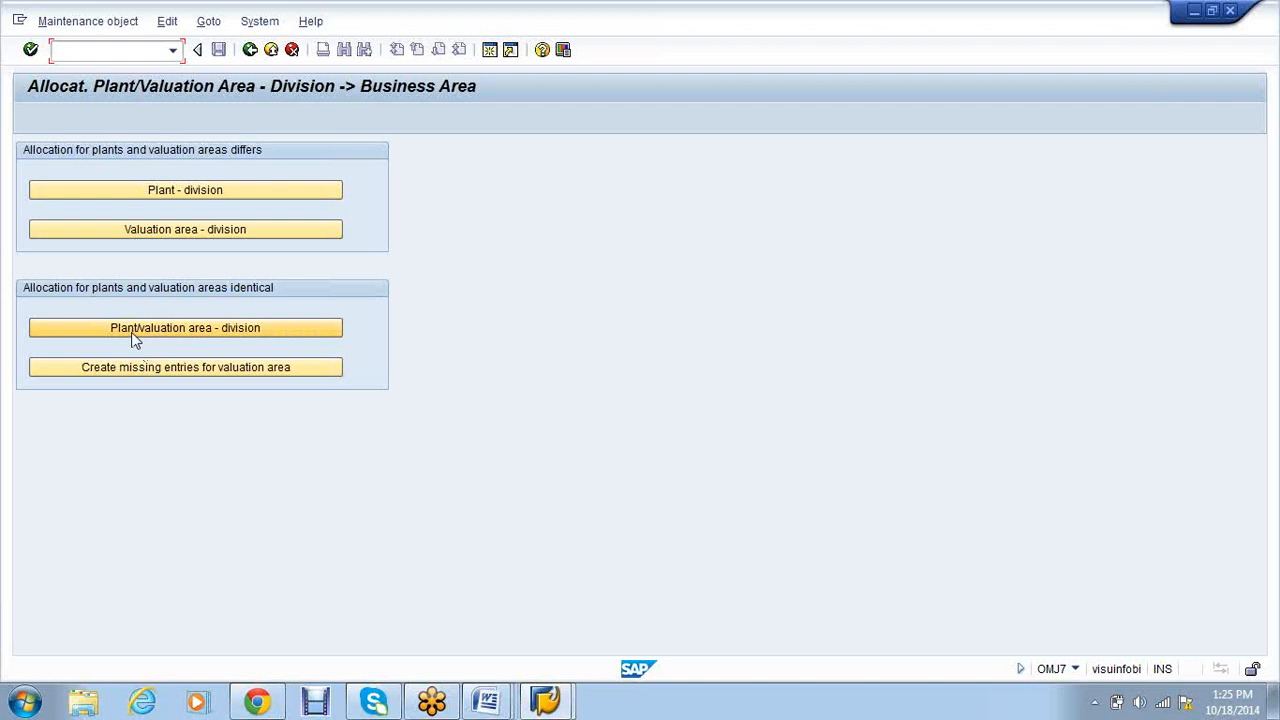
click(133, 333)
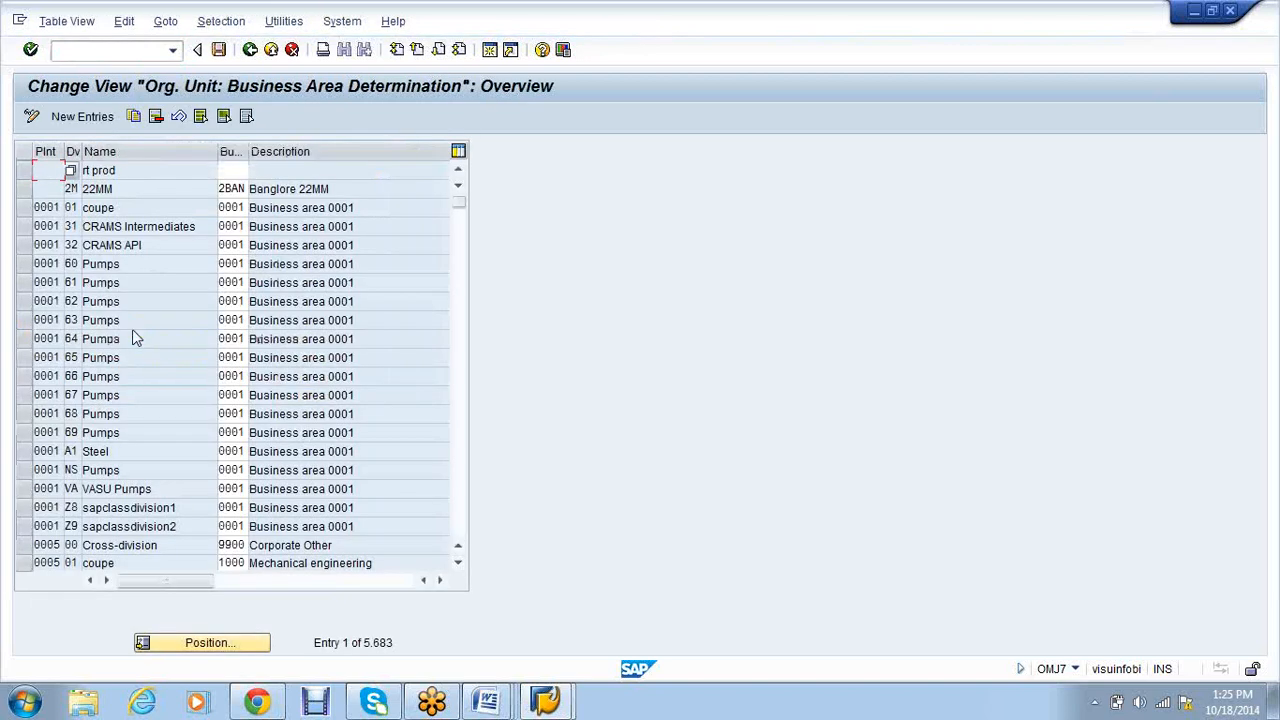
click(80, 116)
text(vs01)
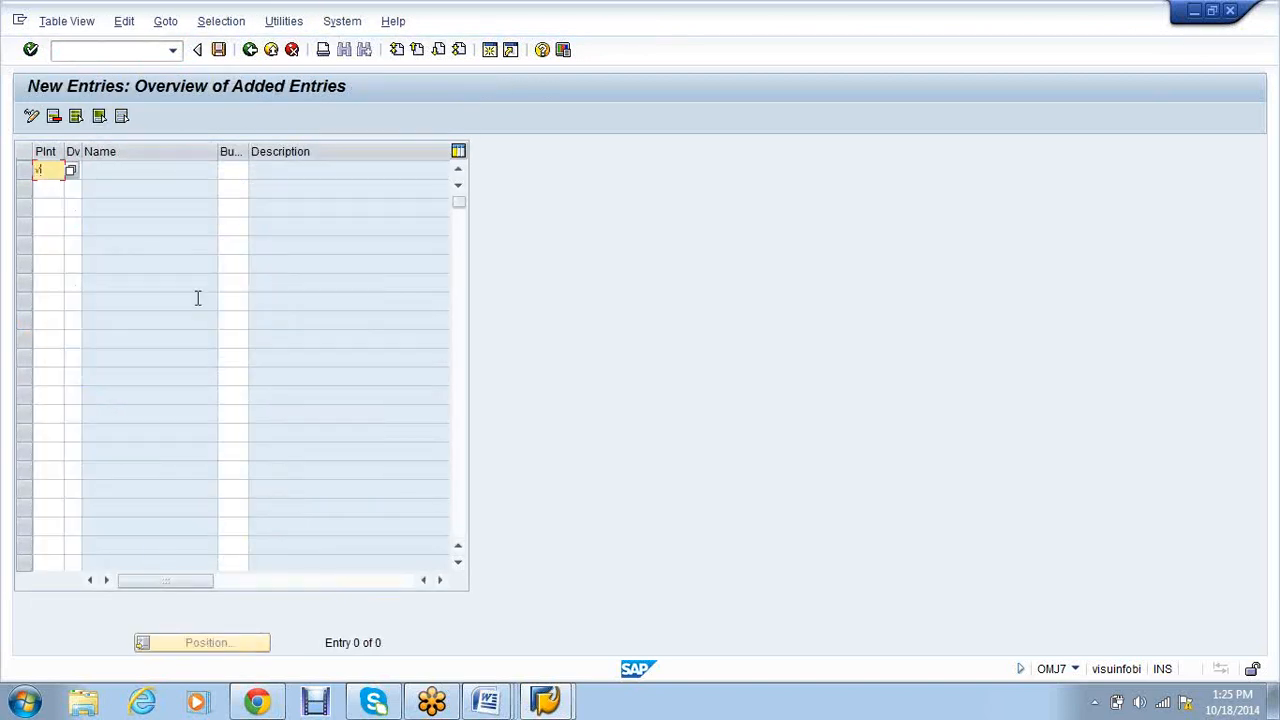
text(v)
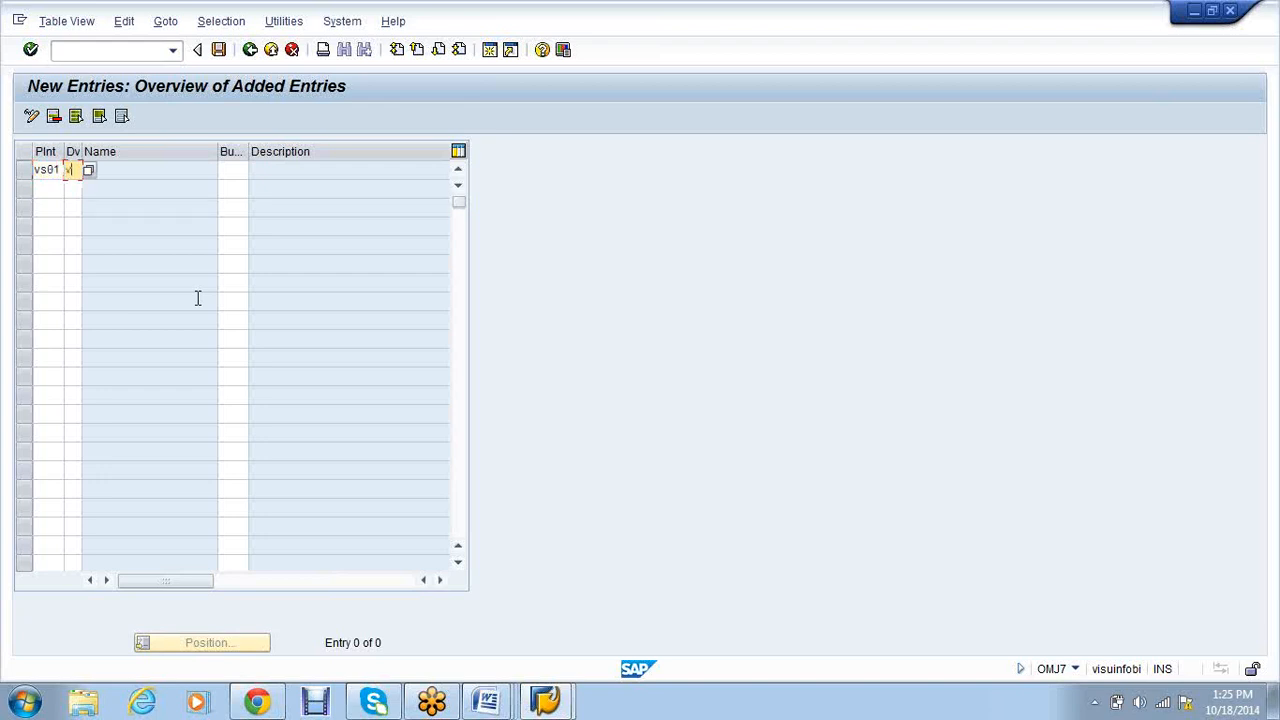
text(svs01)
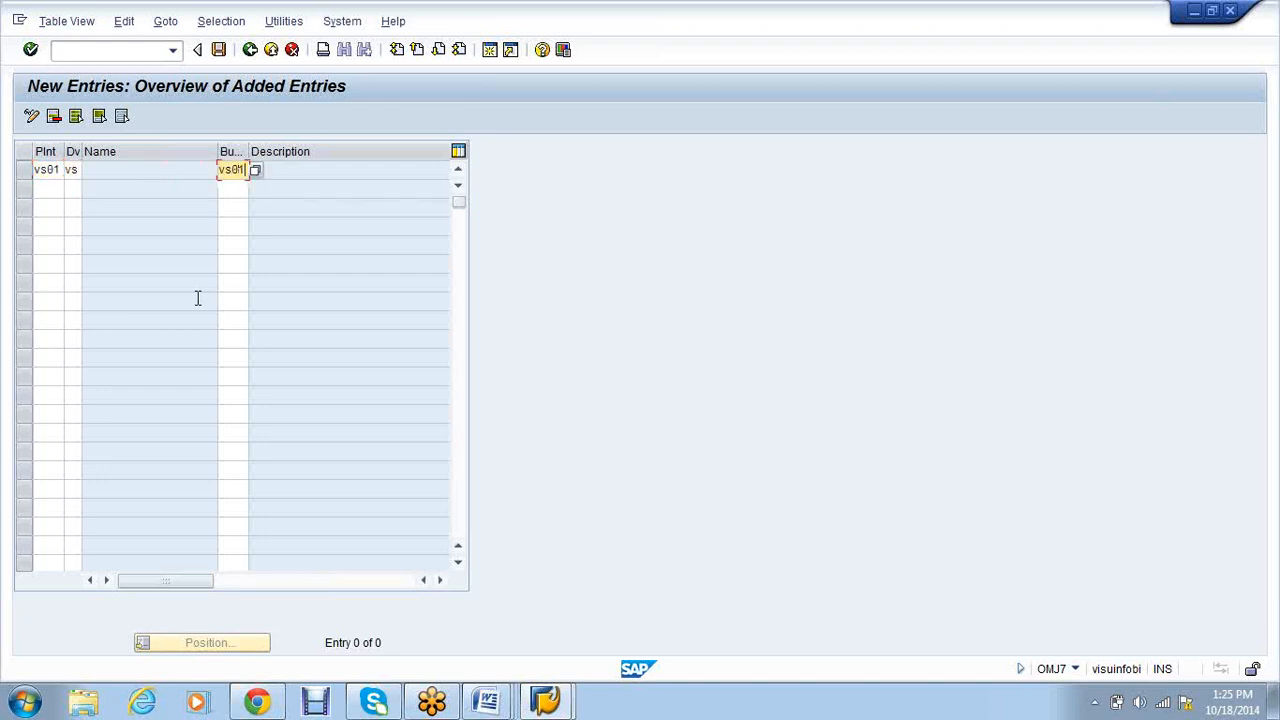
key(Return)
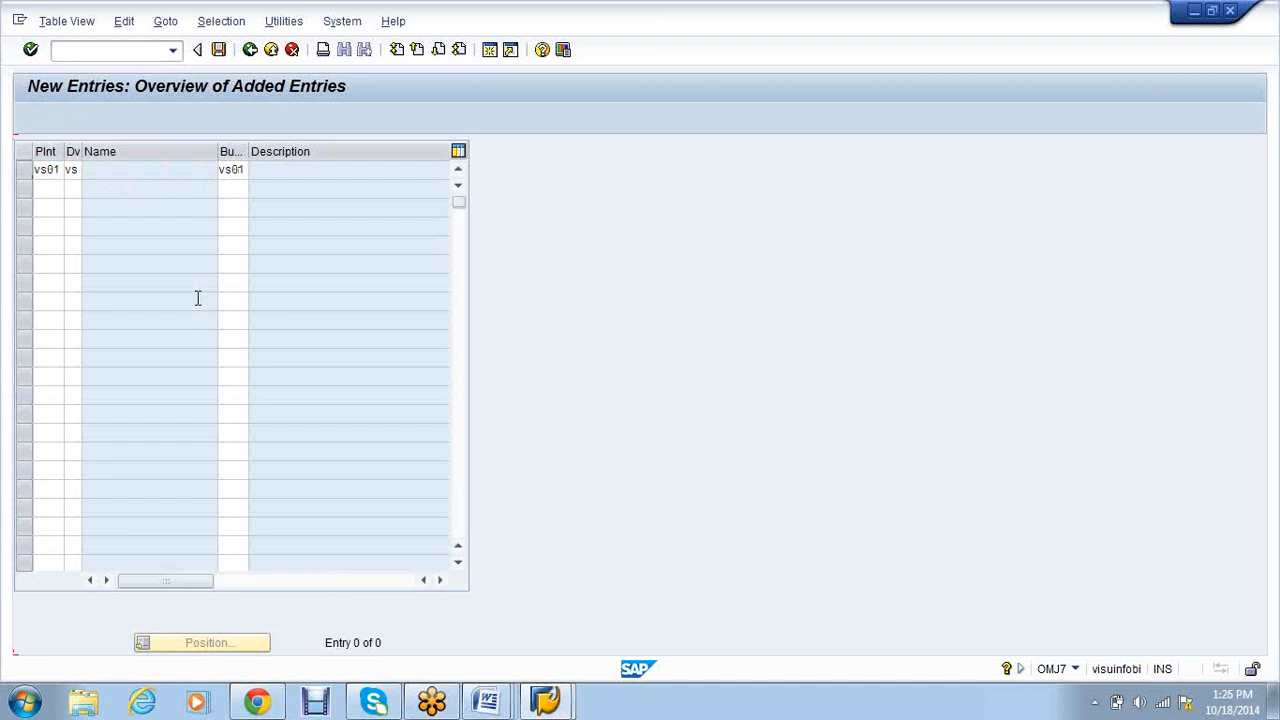
- Set the new entry's business area to SA10 and save it in the VS01-Project customizing request
key(BackSpace)
click(240, 200)
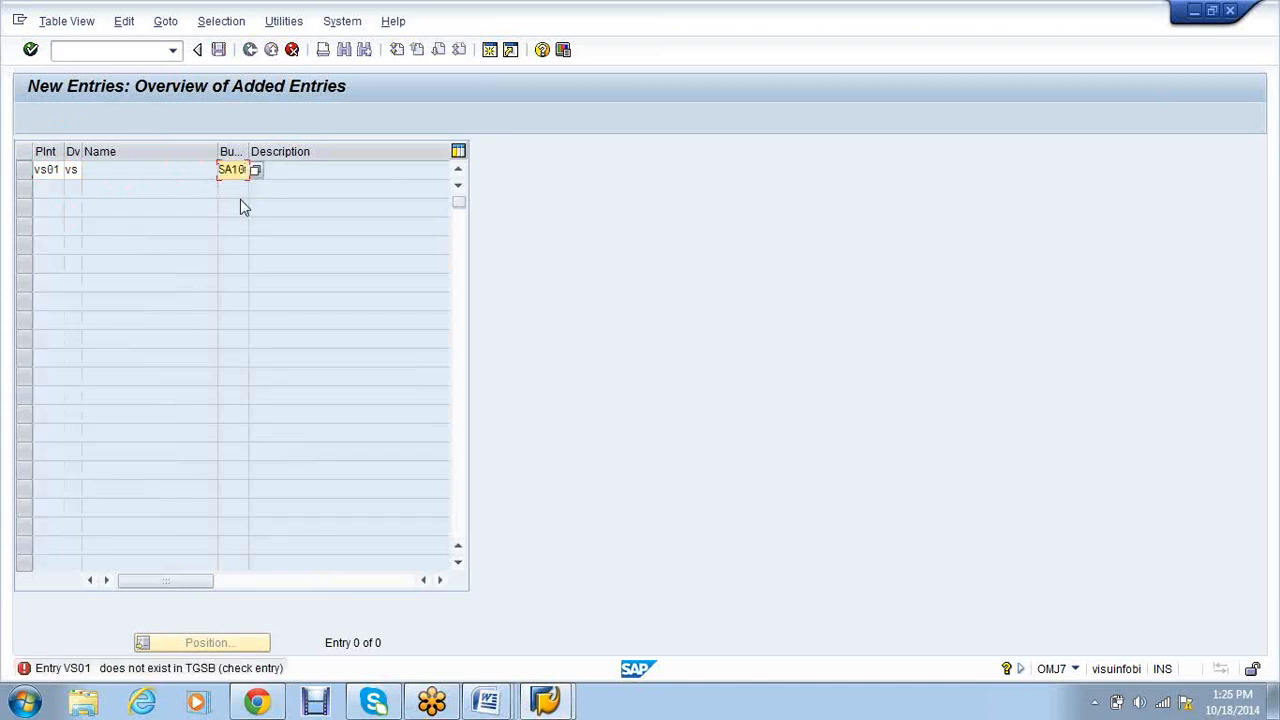
key(Return)
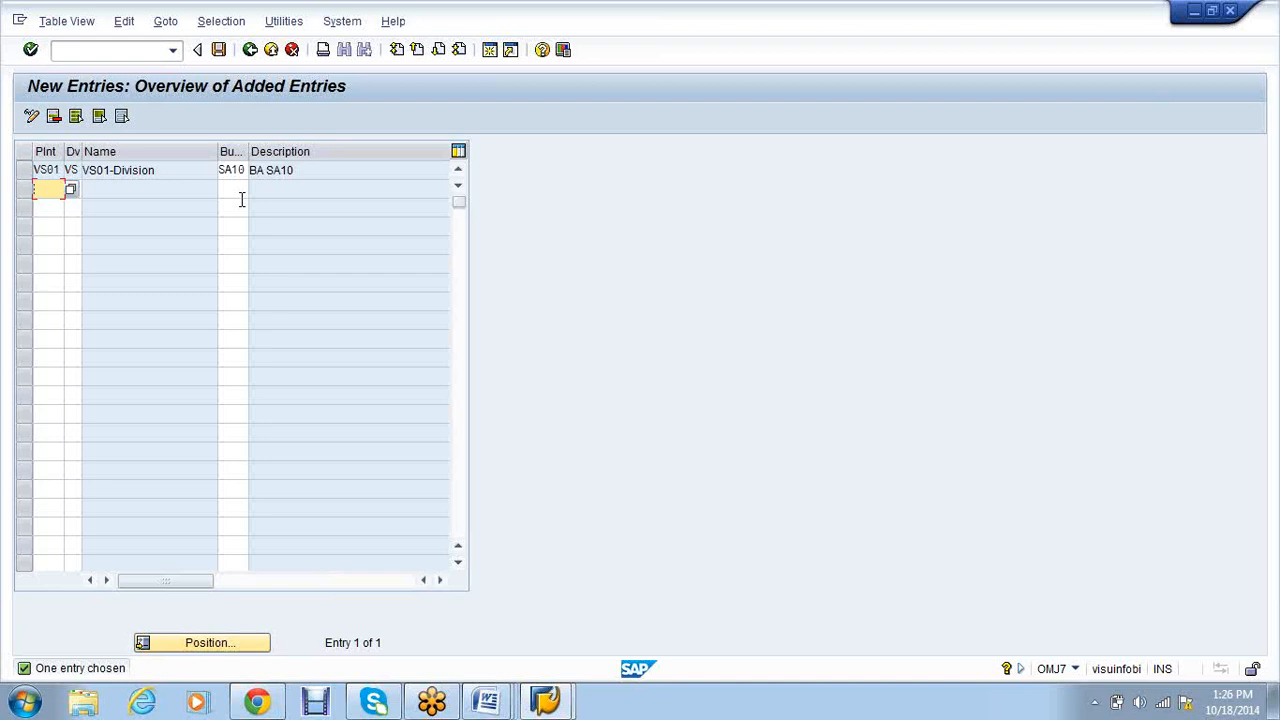
key(ctrl+s)
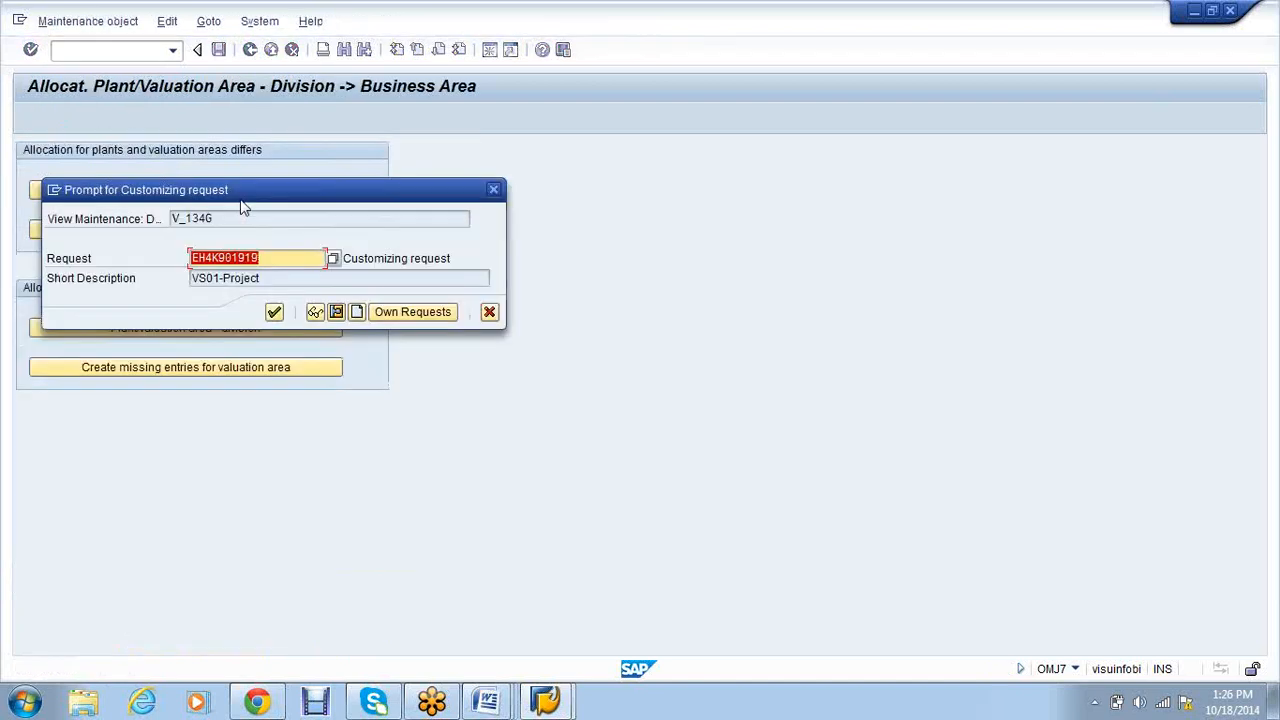
key(Return)
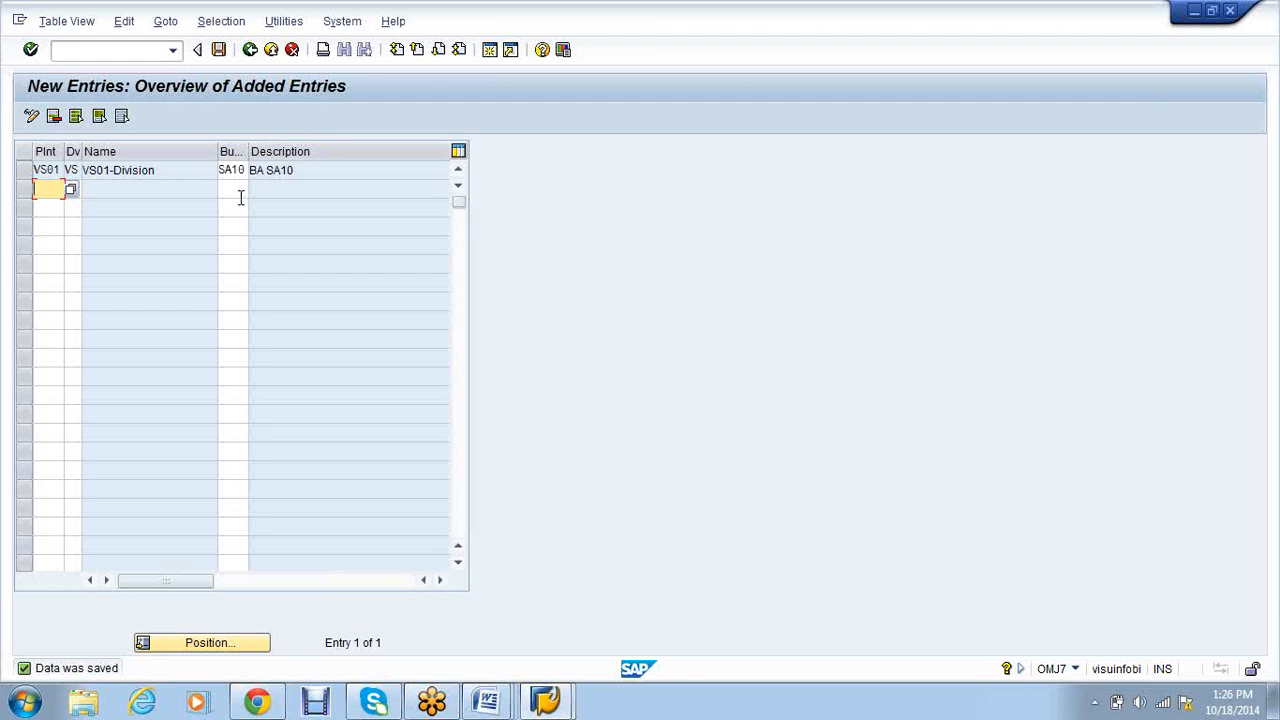
- Start transaction OMSY, locate company code VS01 and set its year to 2014
click(113, 50)
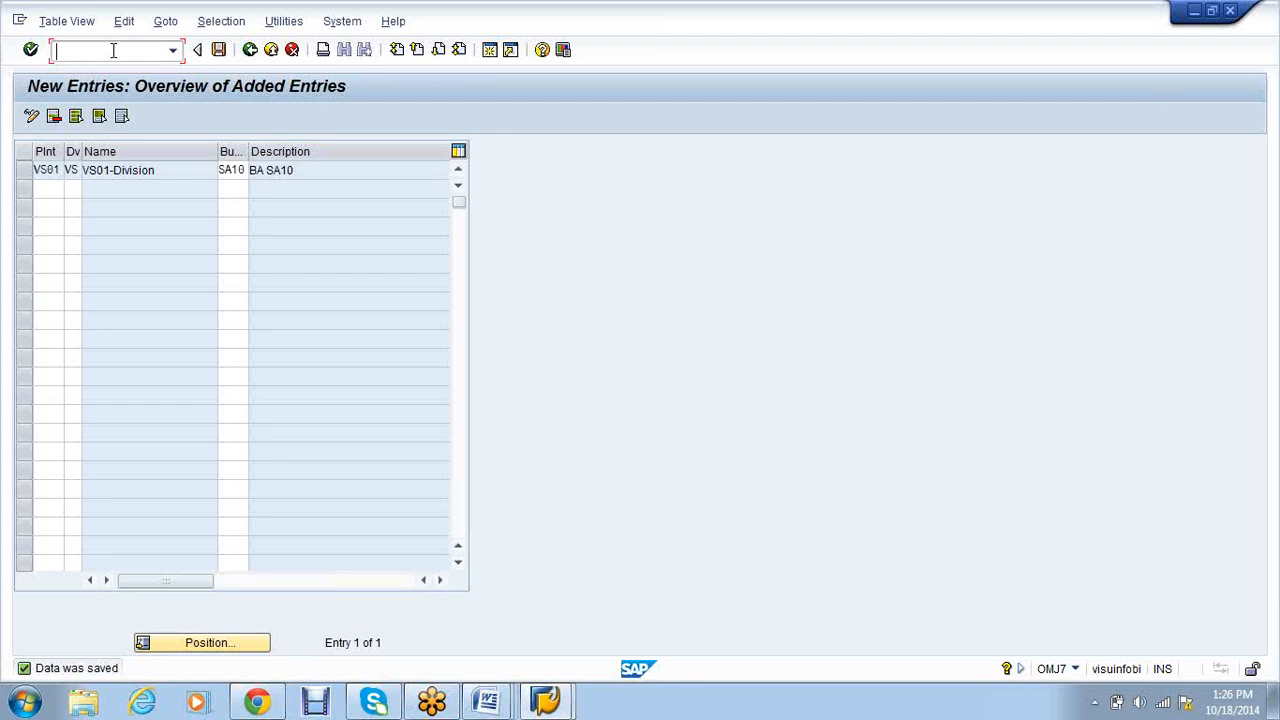
text(/nomsy)
key(Return)
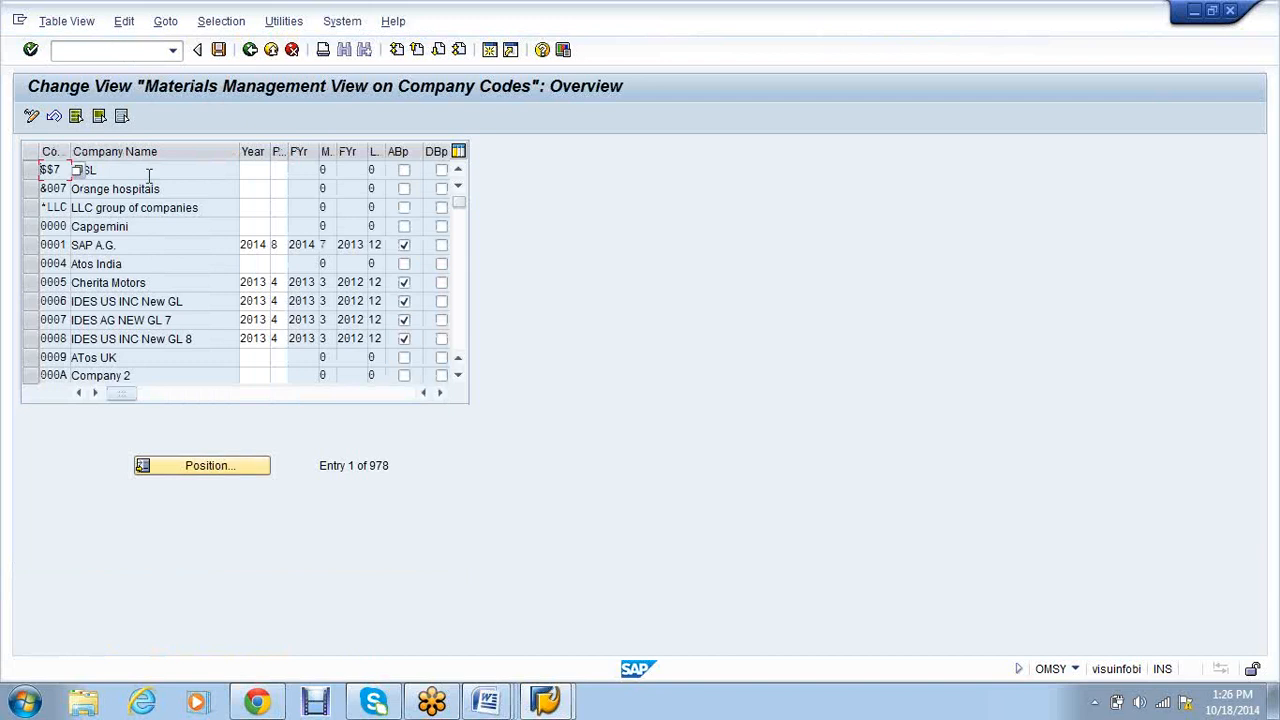
click(200, 478)
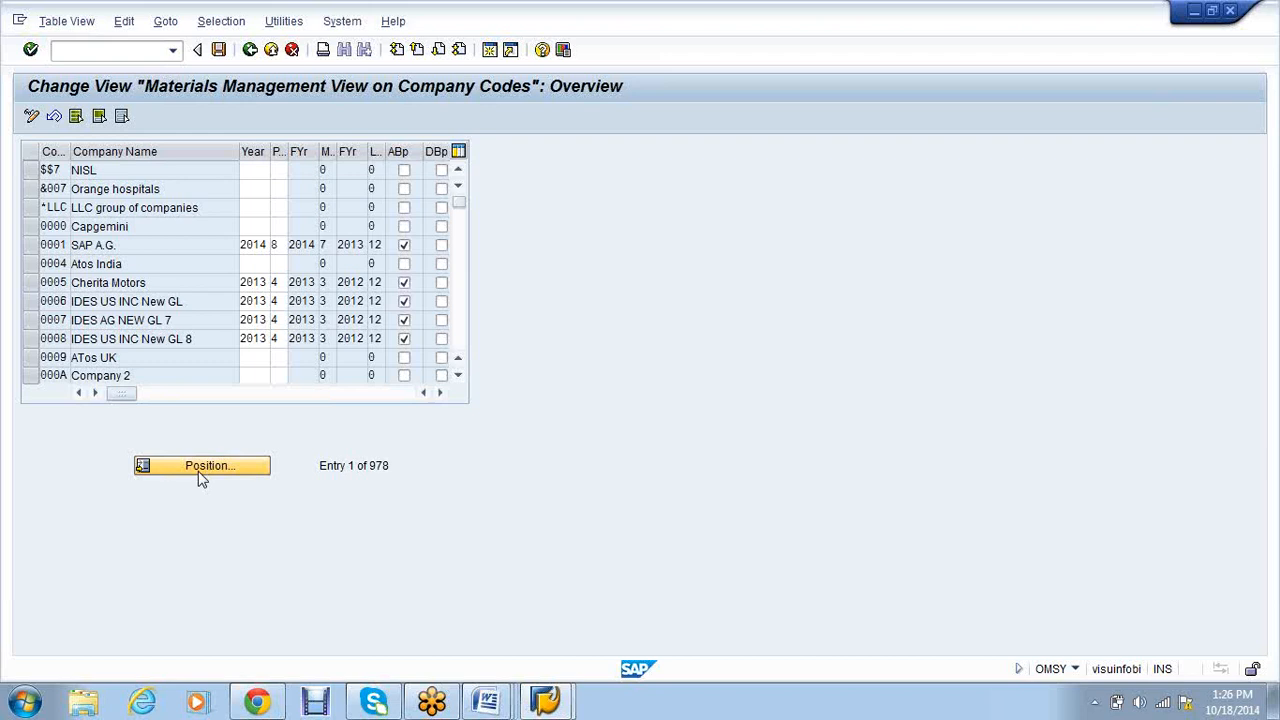
text(vs01)
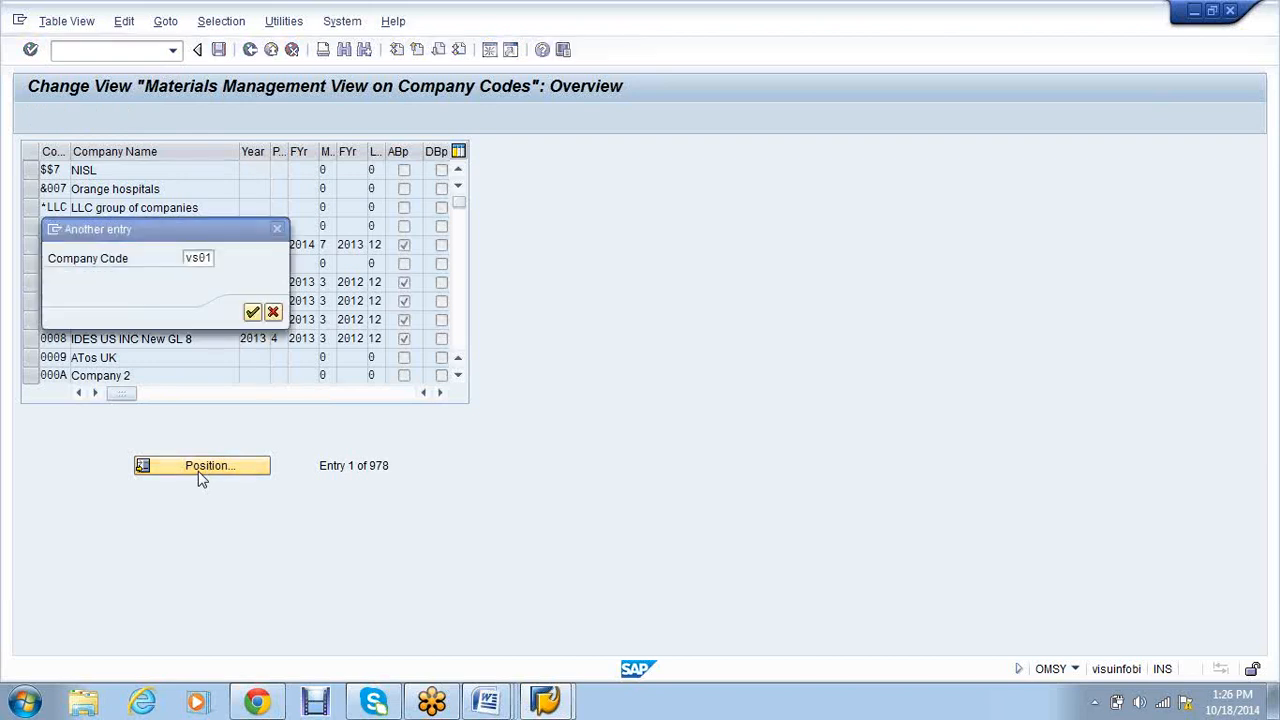
key(Return)
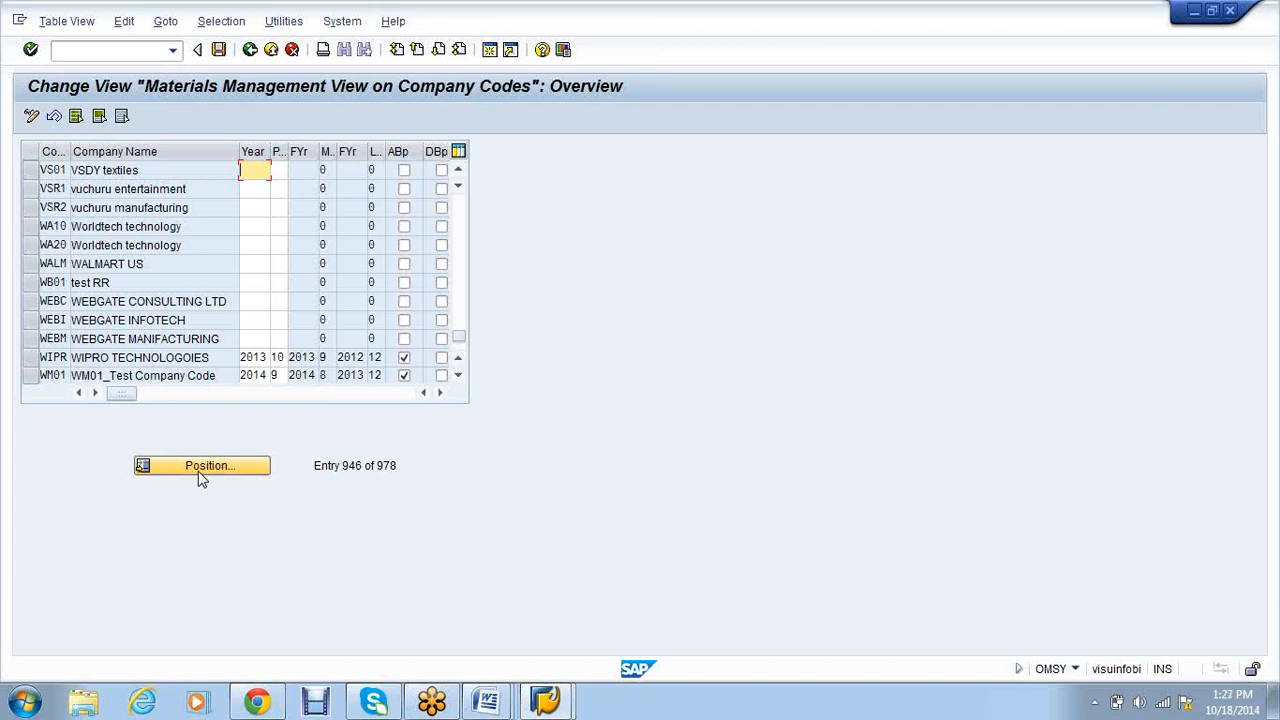
text(2014)
key(Tab)
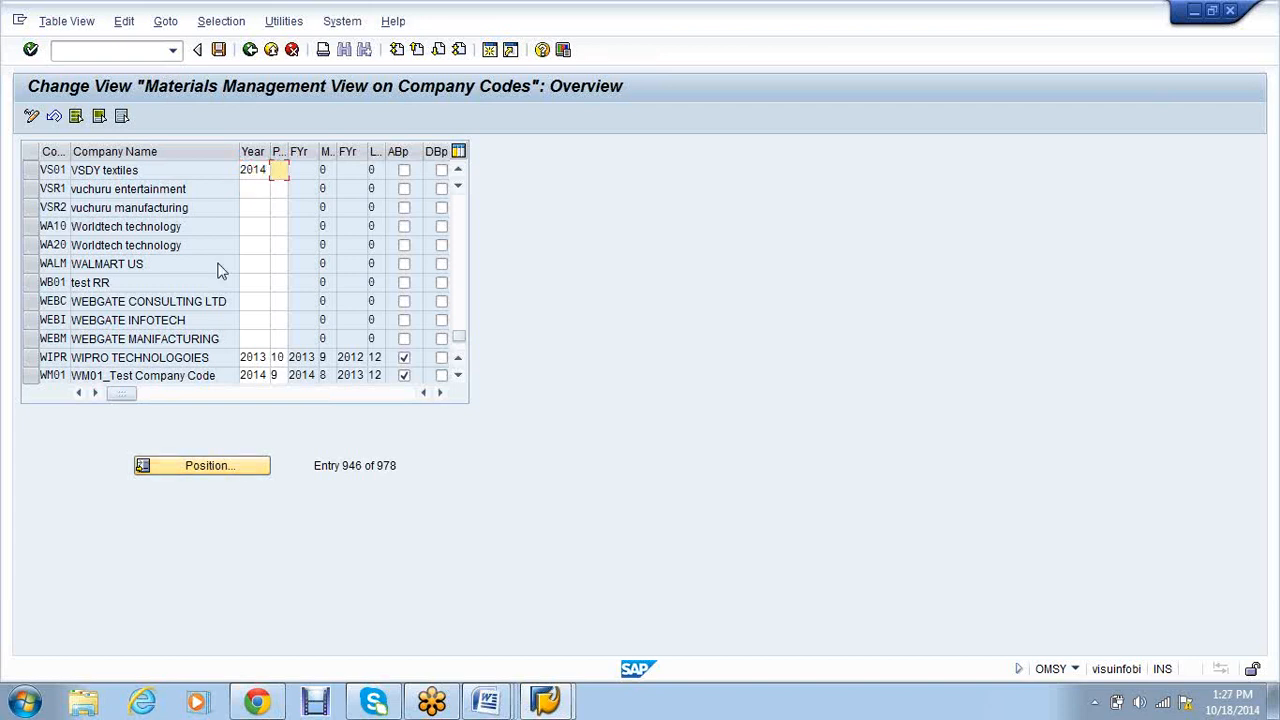
- Open another SAP session and start G/L posting transaction F-02 to look up the posting period
click(547, 703)
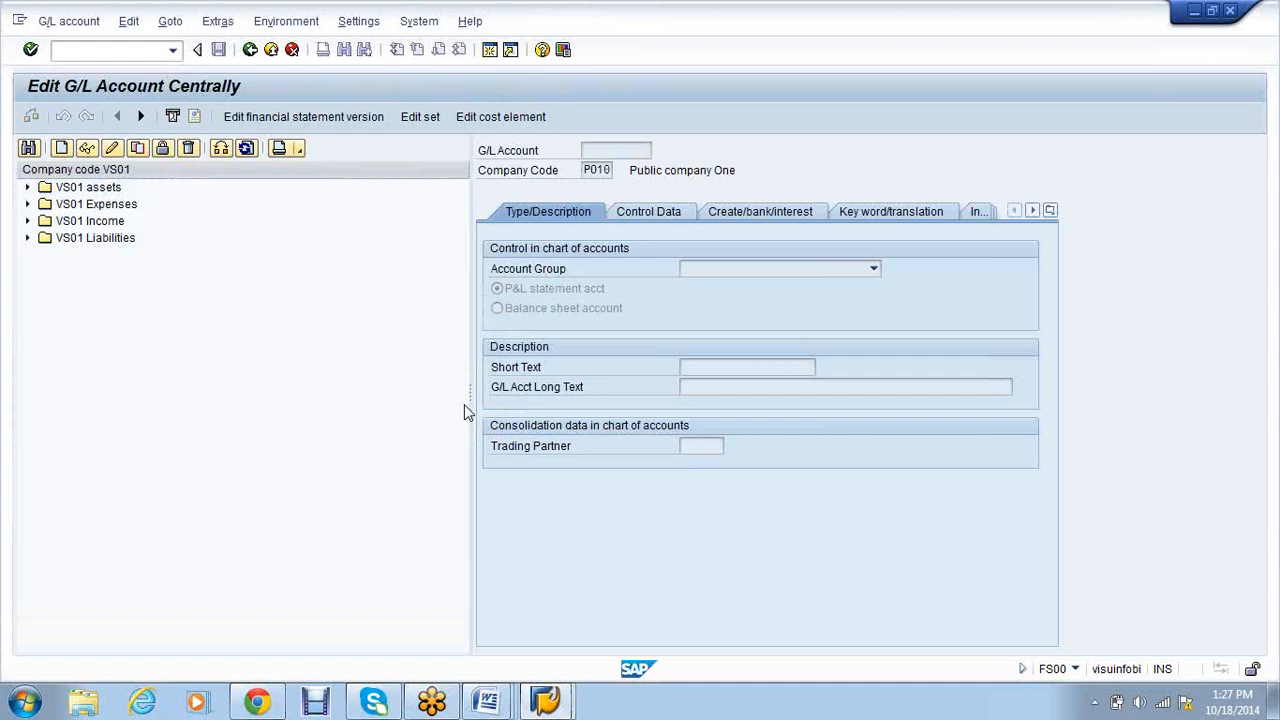
key(F3)
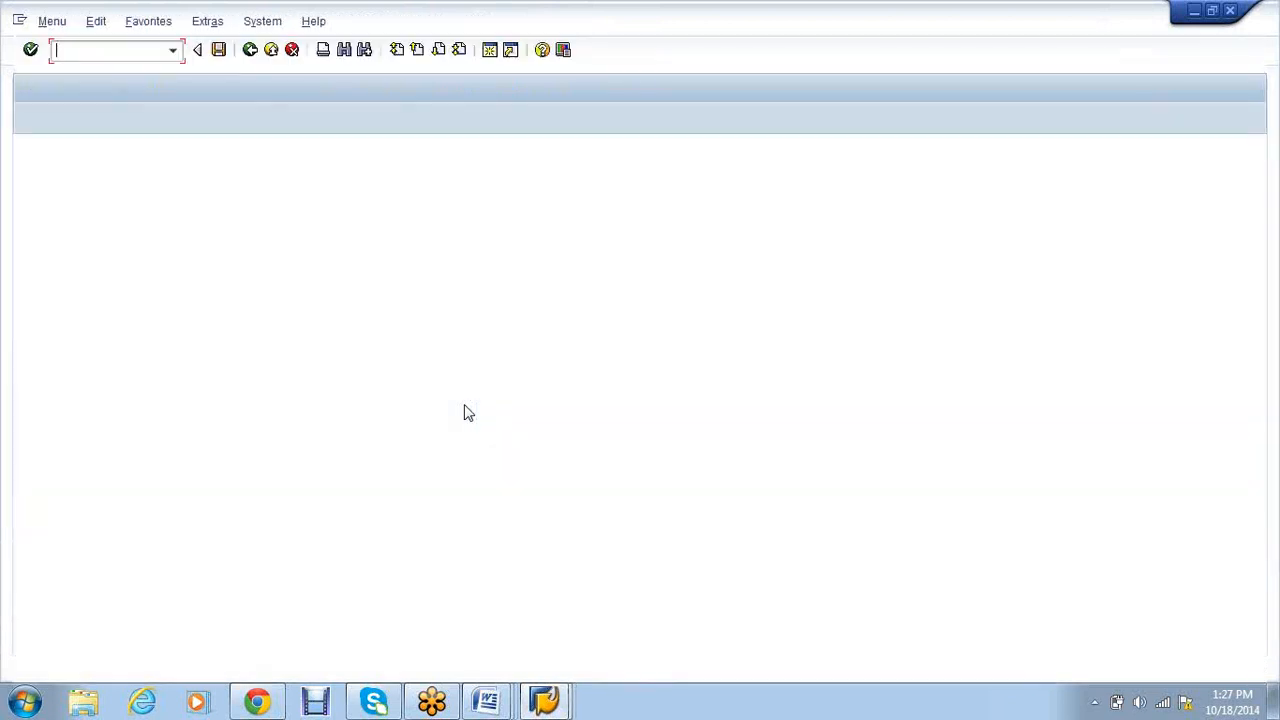
key(Return)
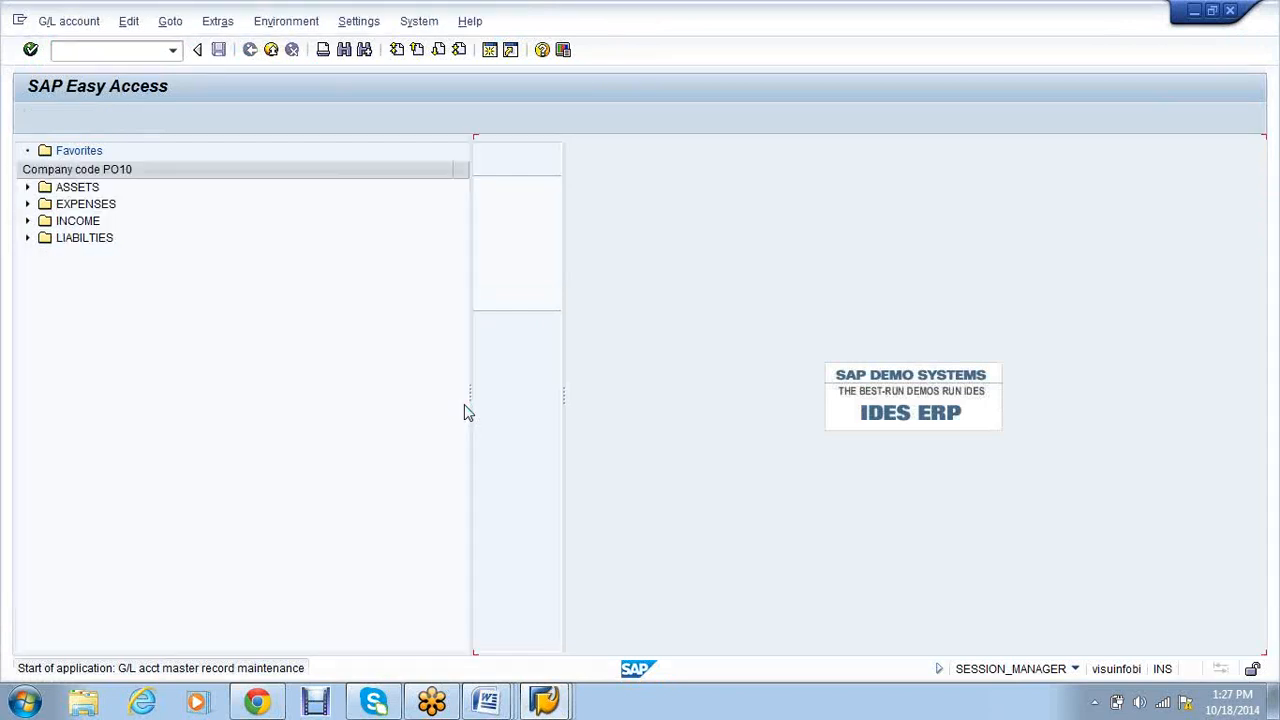
click(82, 52)
text(/nf-0)
key(Return)
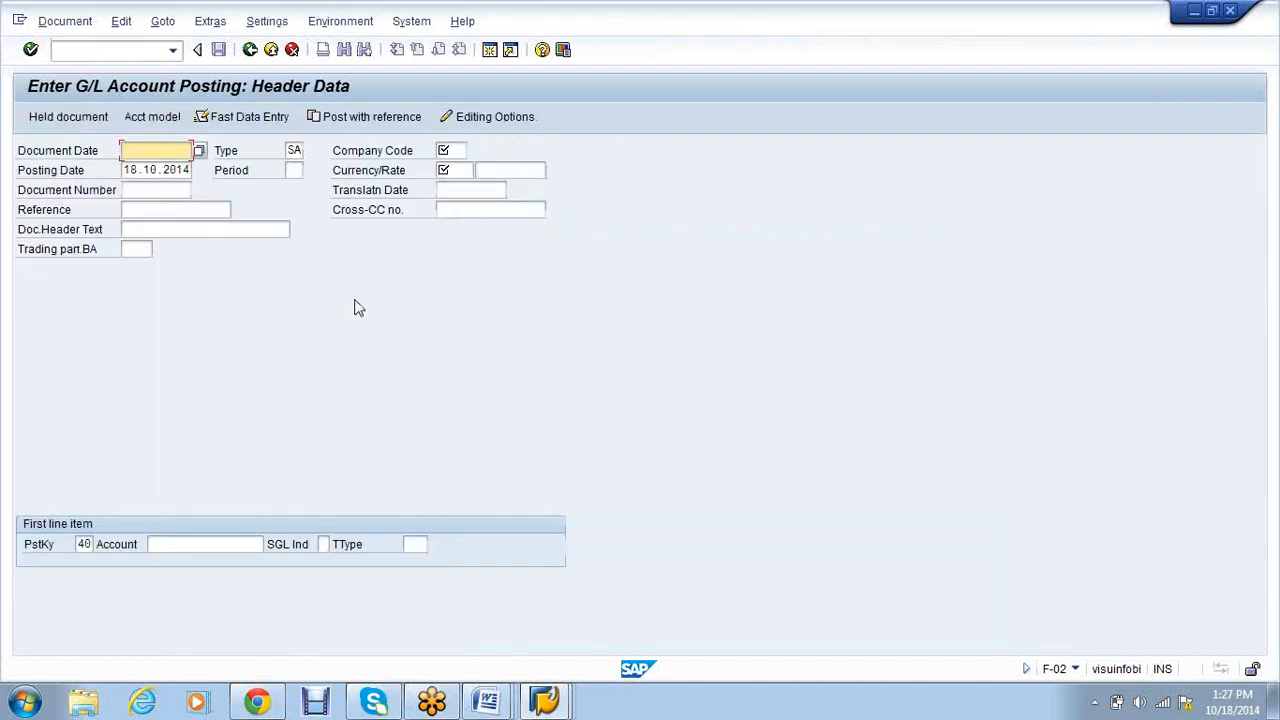
- Start transaction FBL3N and run the line item display for G/L account 1 in company code VS01
click(100, 50)
text(/nf)
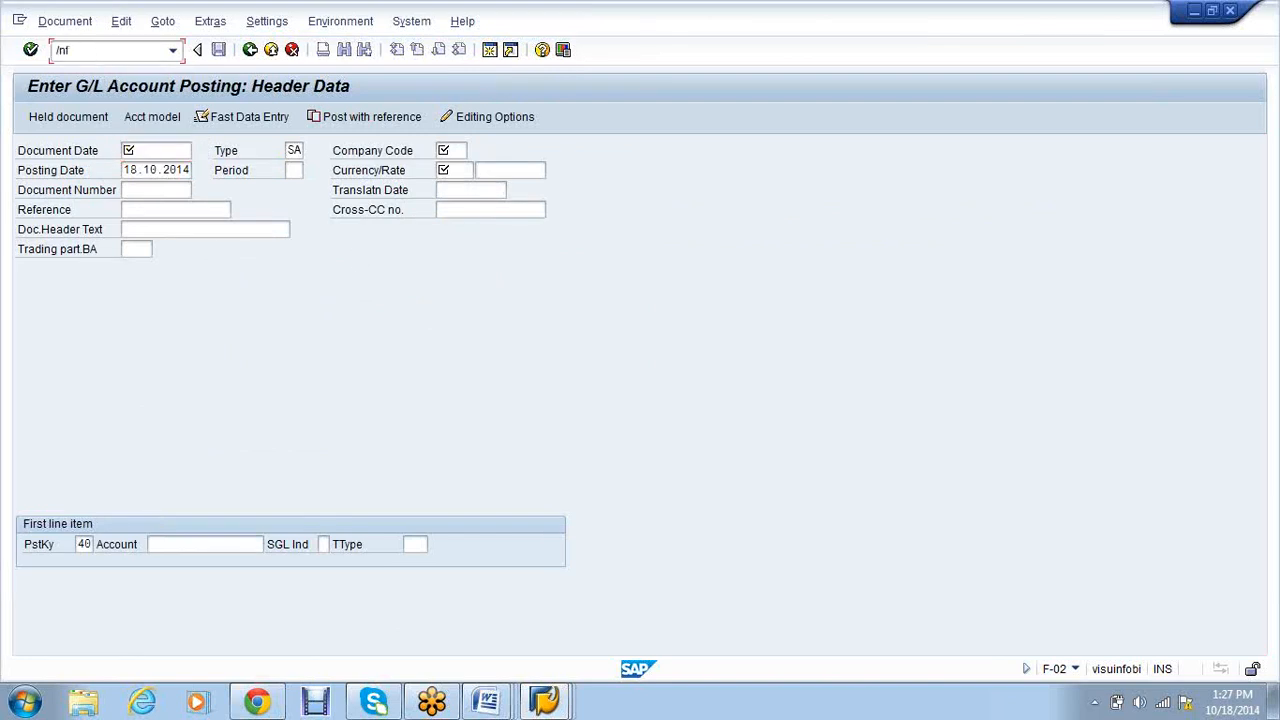
text(bl3n)
key(Return)
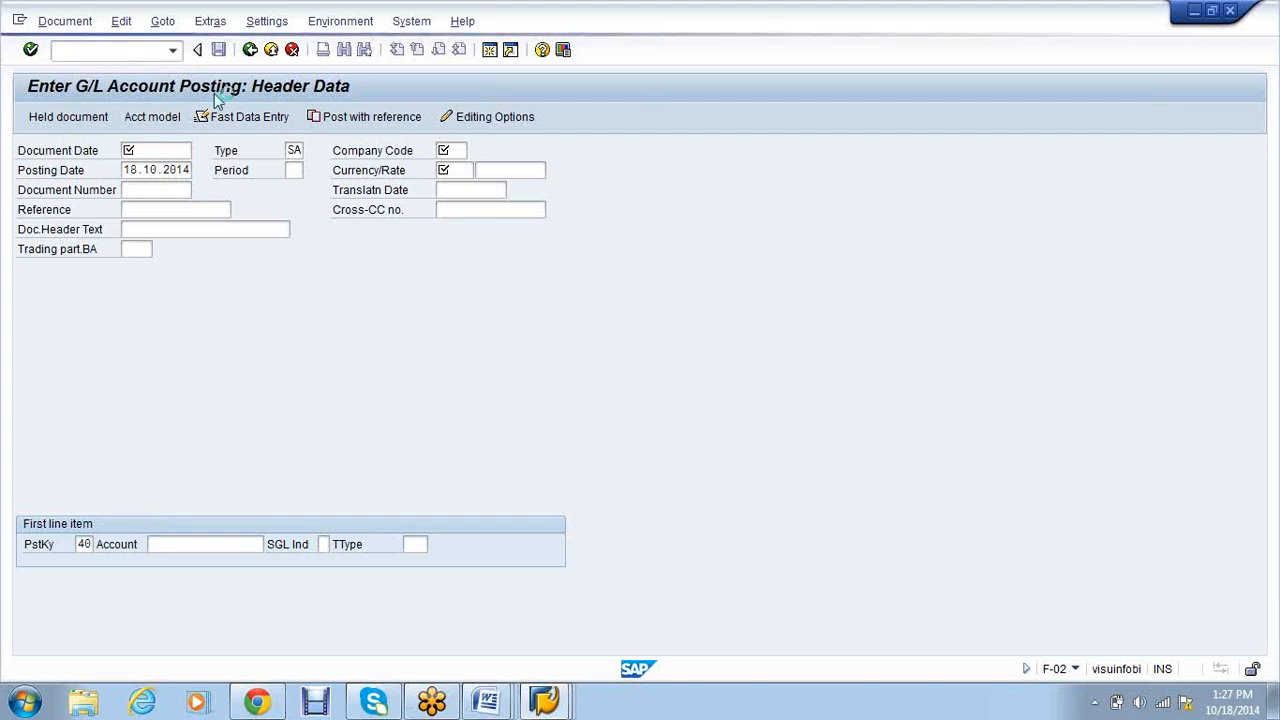
text(vs01)
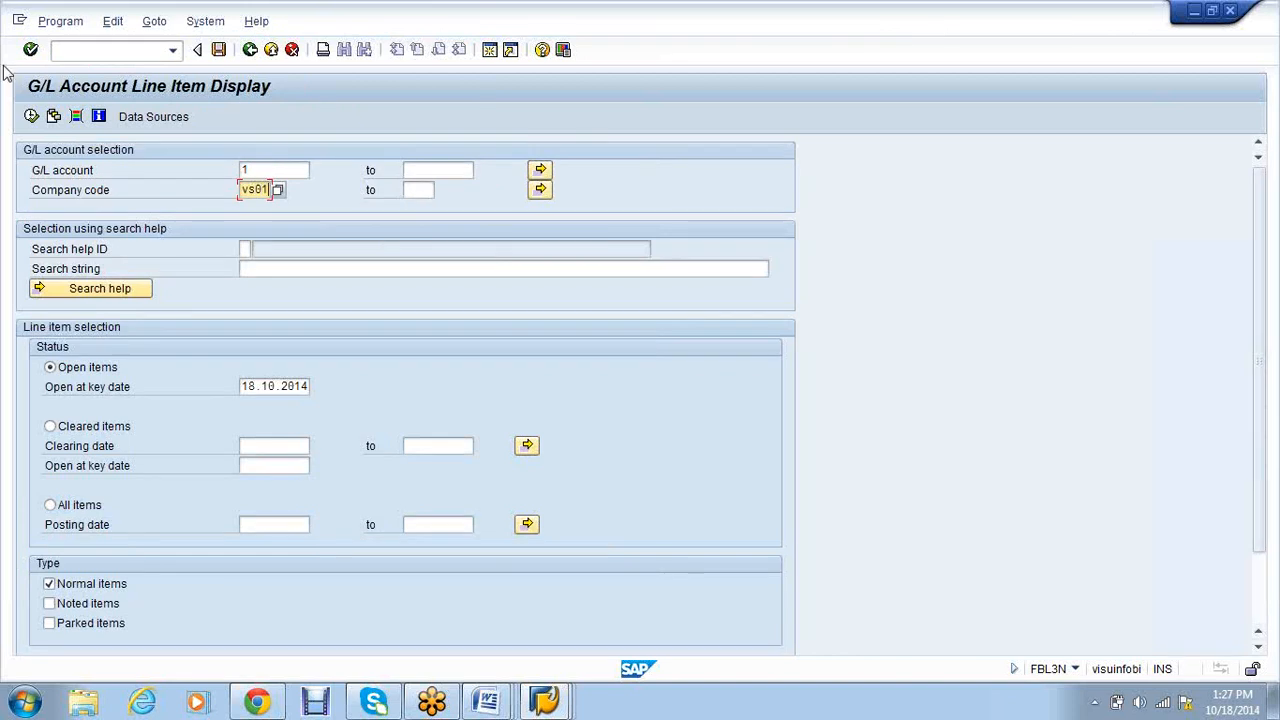
click(32, 116)
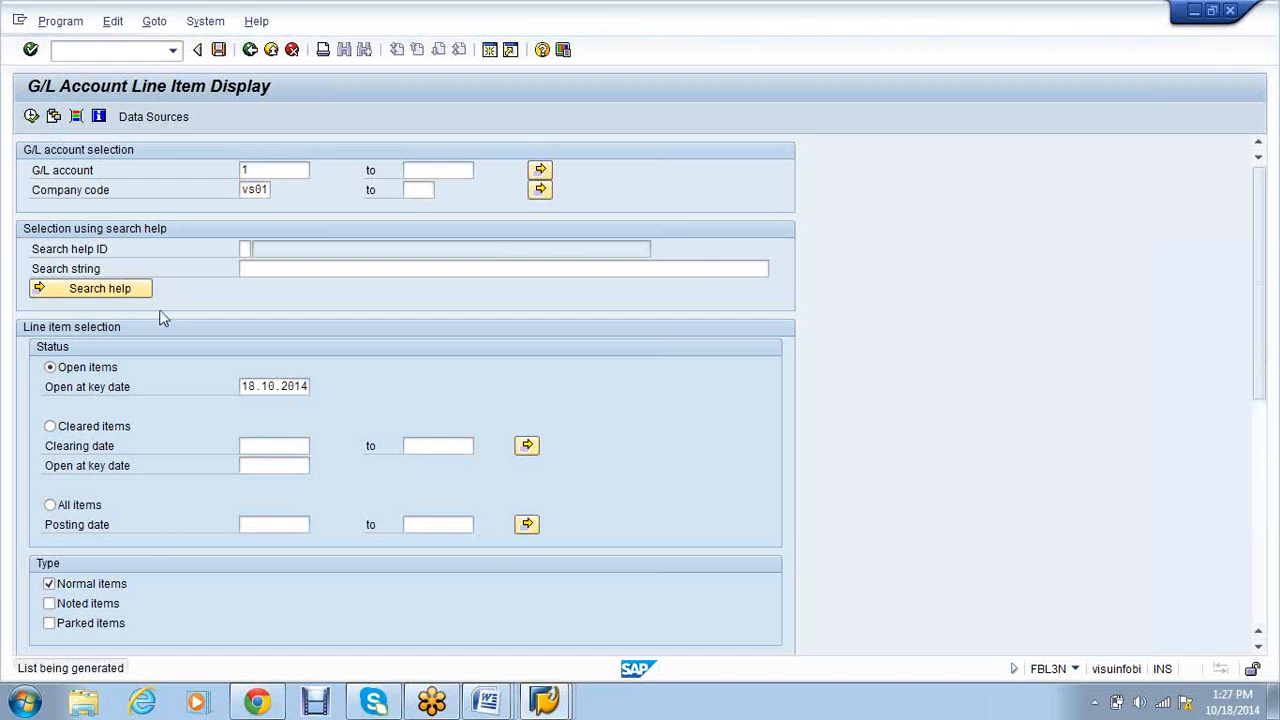
- Start transaction F-02 again, check the period for posting date 18.10.2014 and bring up the open SAP sessions
text(/nf-02)
key(Return)
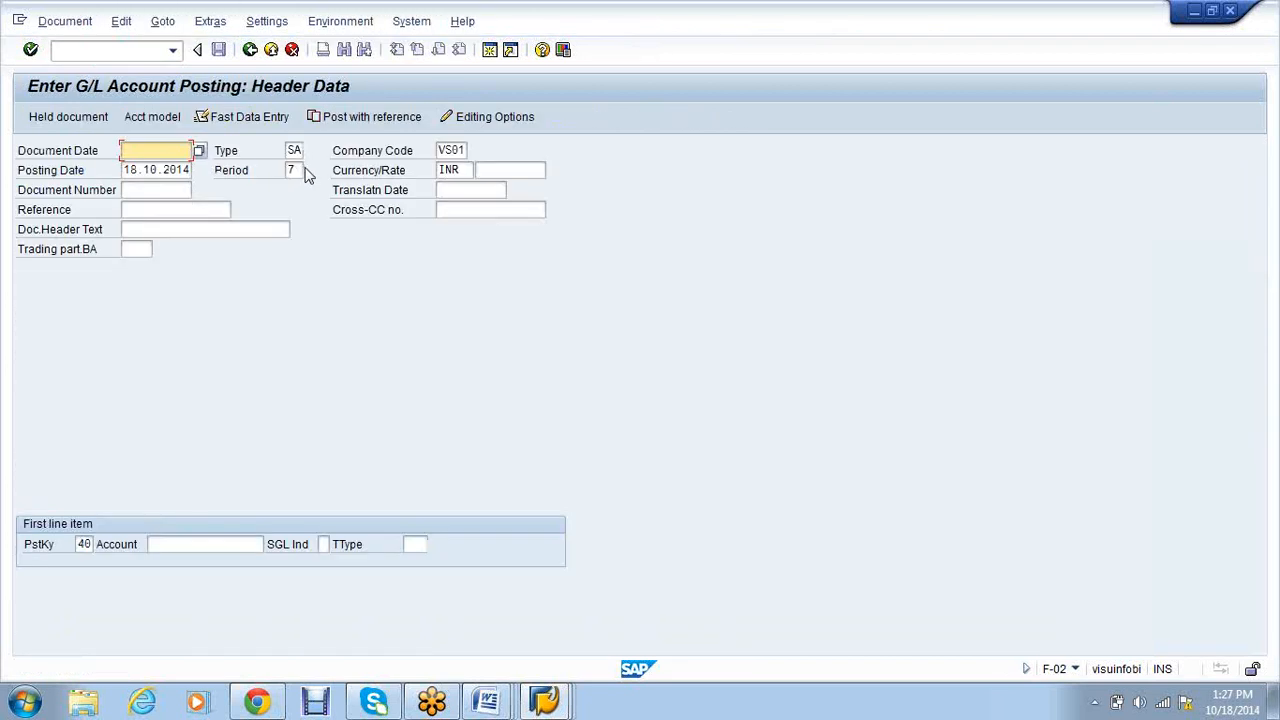
click(566, 692)
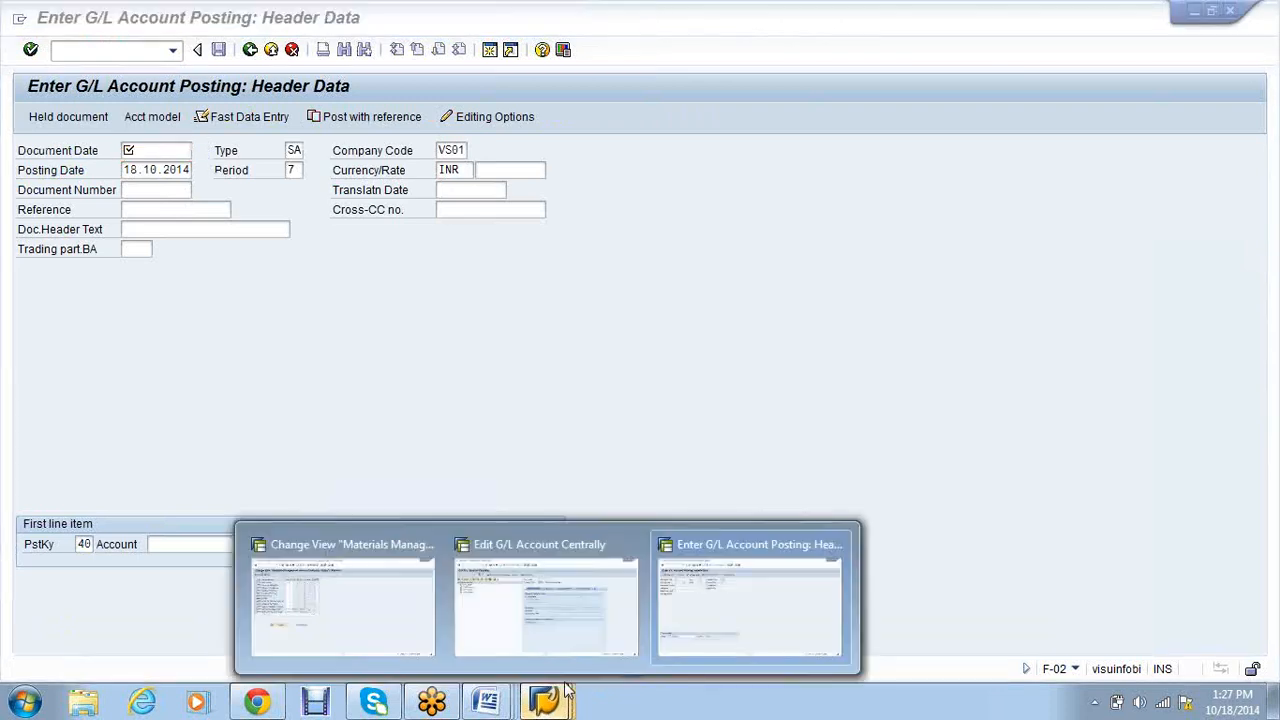
- Return to the OMSY session, set VS01's period to 7, allow backposting (ABp) for it and save
click(359, 568)
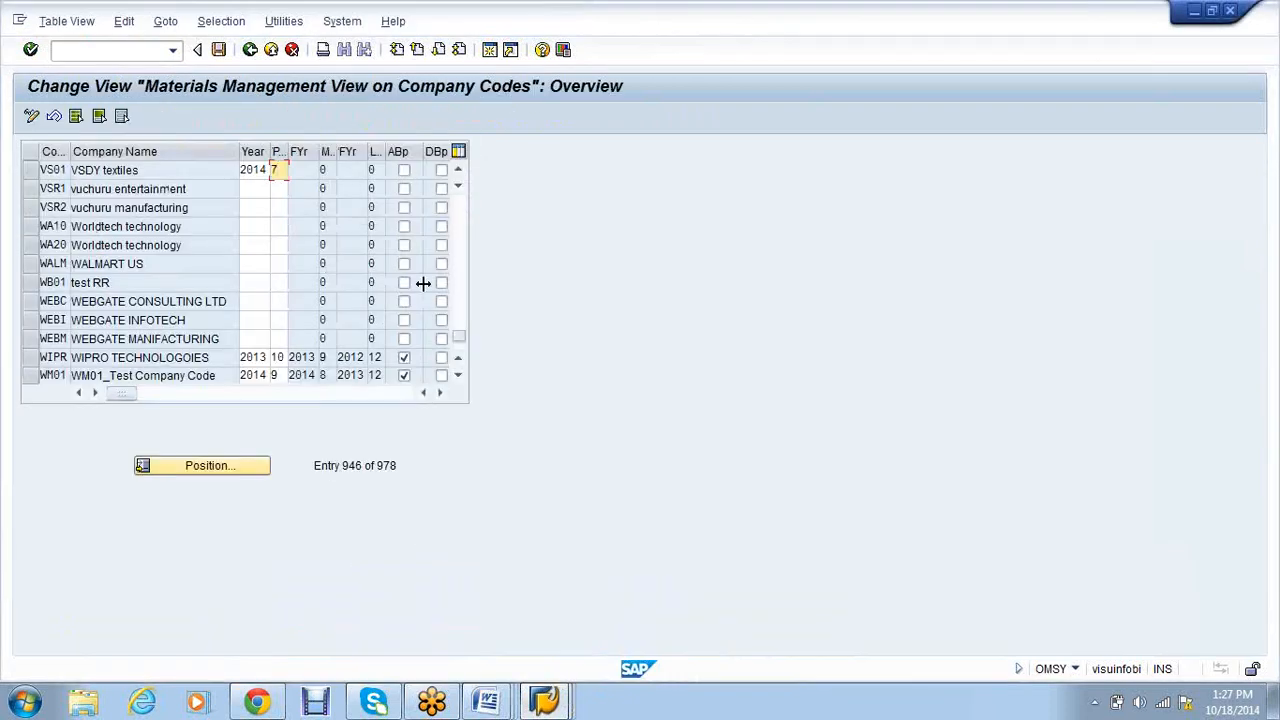
click(404, 170)
click(219, 51)
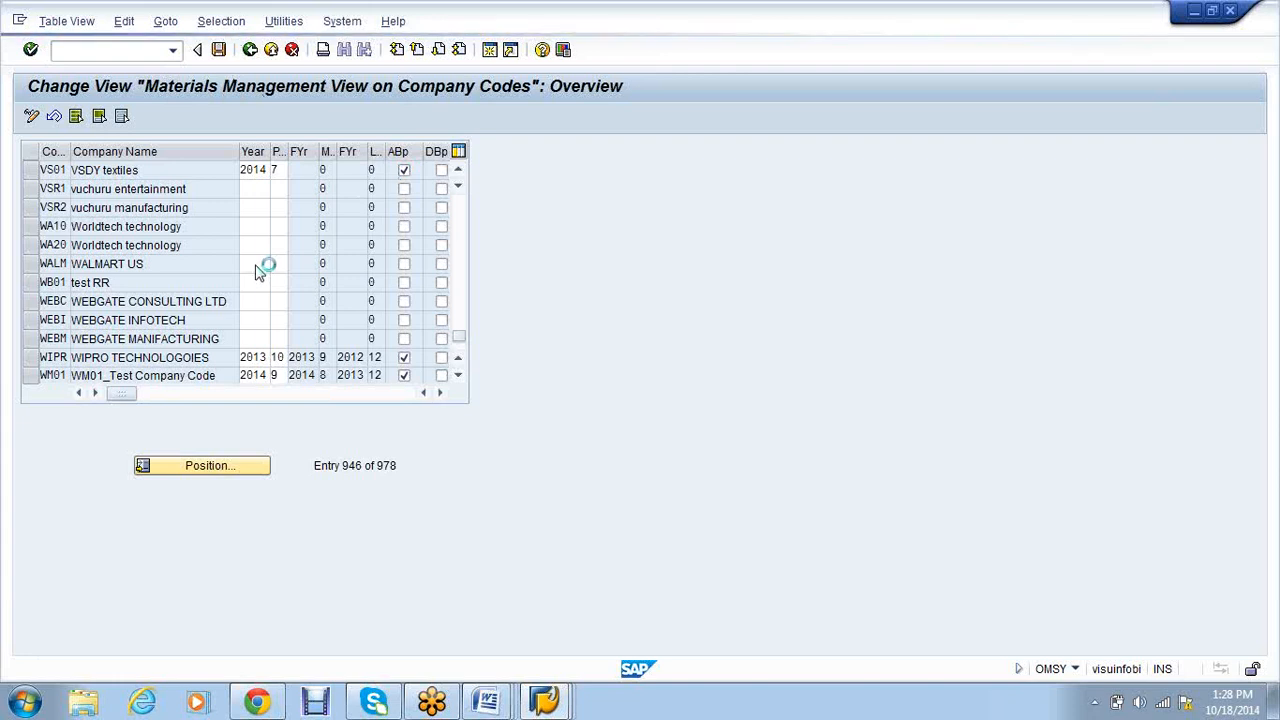
click(275, 313)
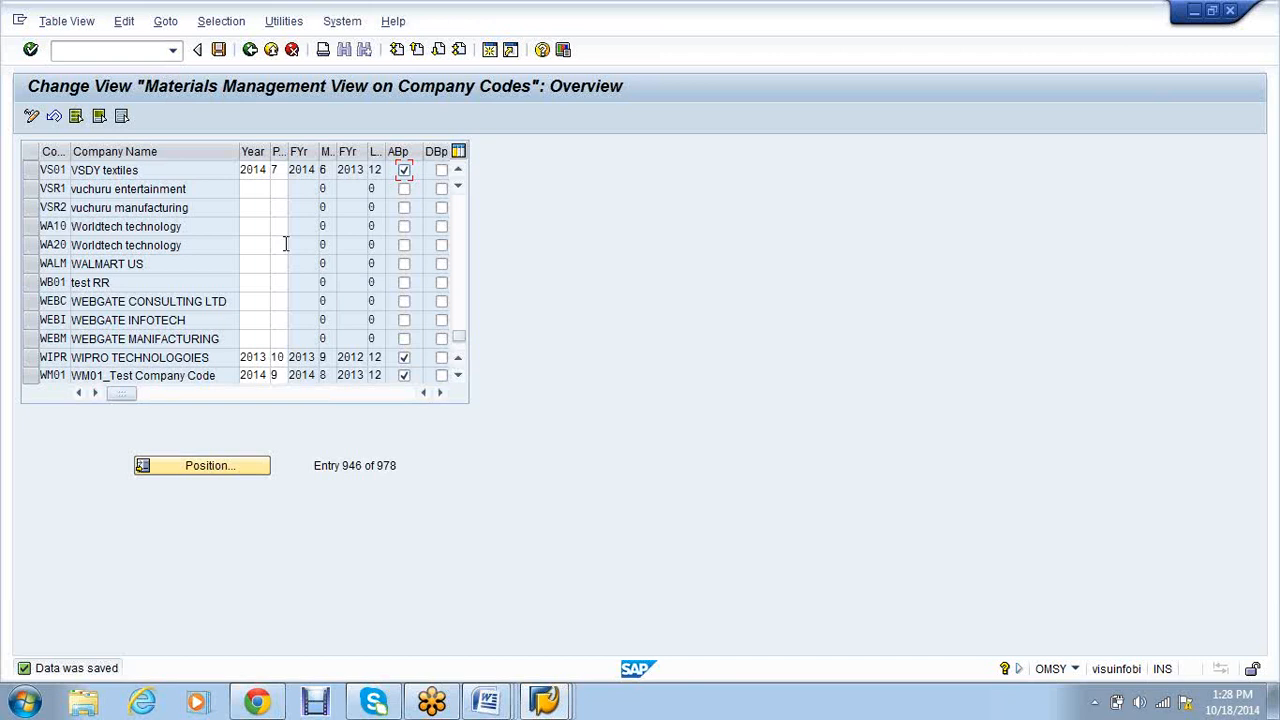
- Start transaction OMS2 and locate material type ROH in the material types list
click(78, 56)
text(/noms2)
key(Return)
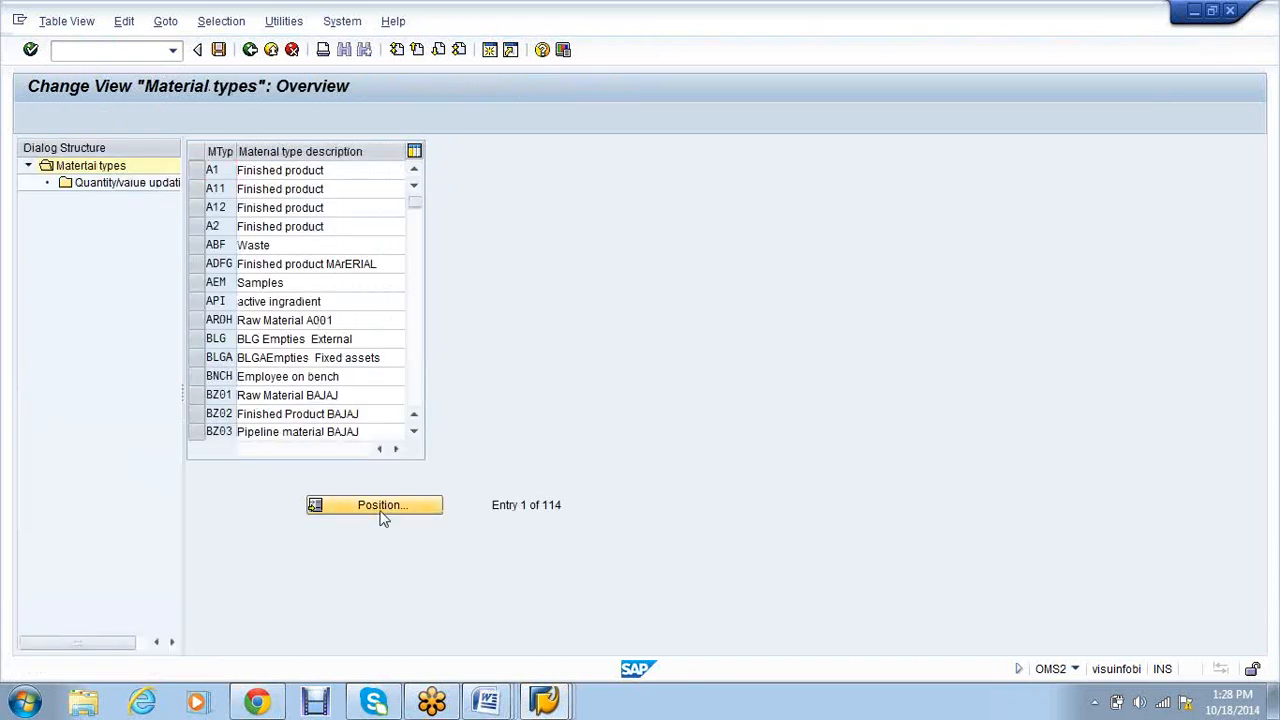
click(375, 505)
text(ROH)
key(Return)
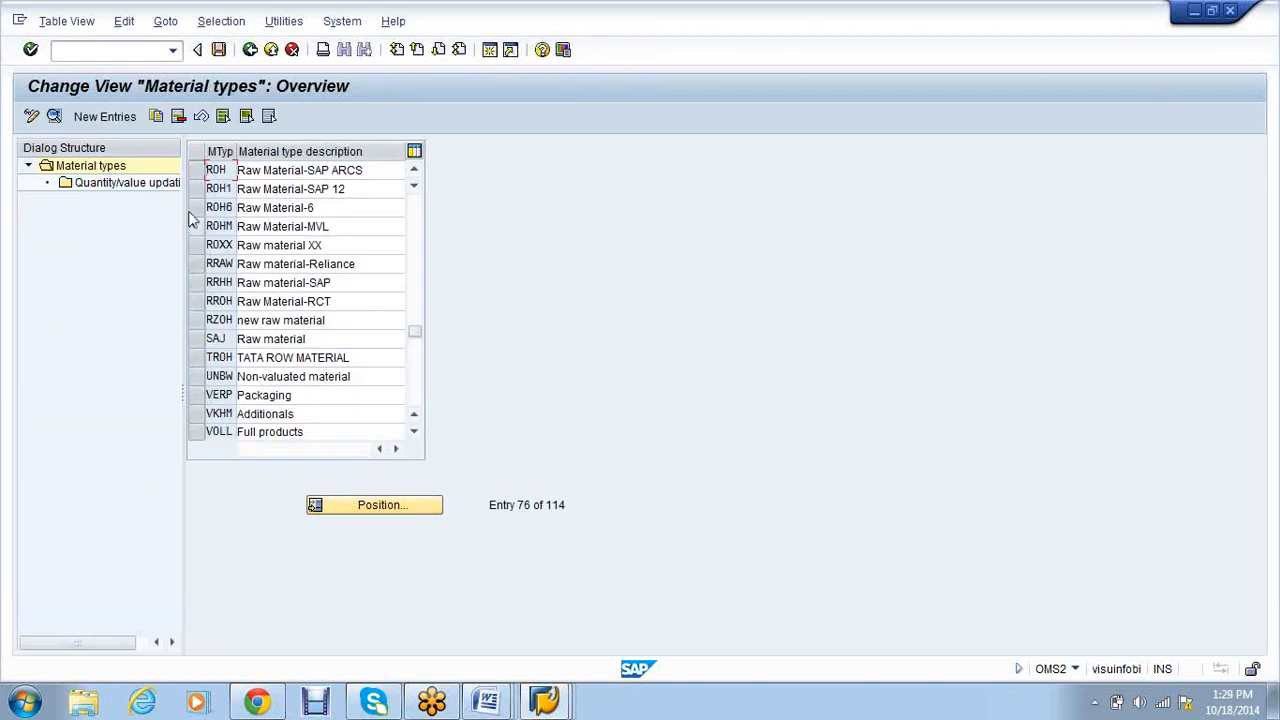
- Copy material type ROH with all its dependent entries as new material type VSR1 and save it
click(196, 170)
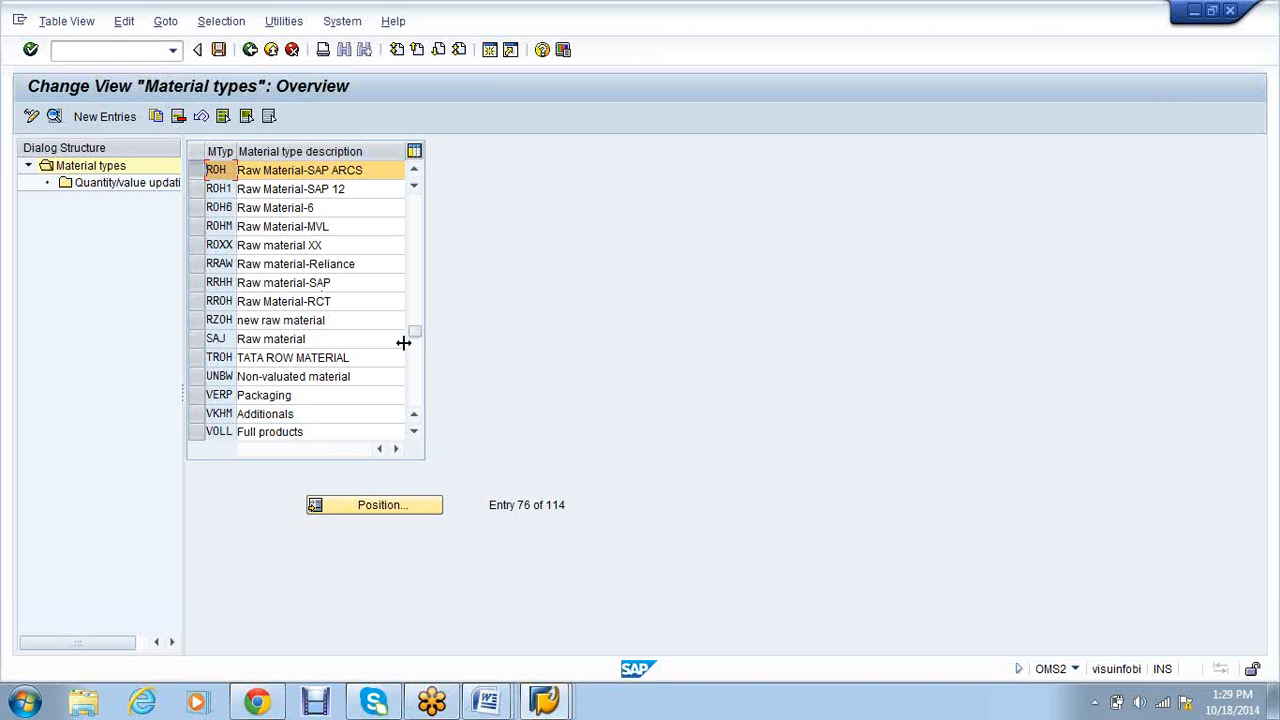
click(157, 118)
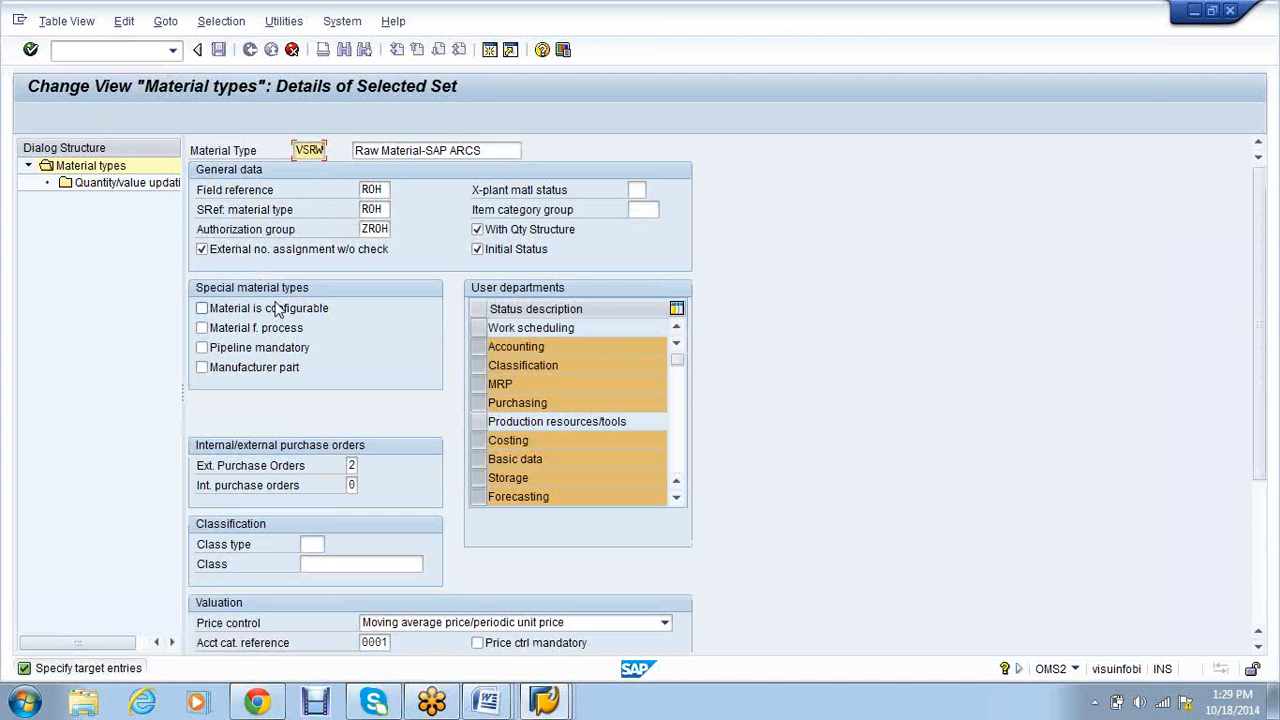
key(BackSpace)
key(BackSpace)
text(R)
click(295, 184)
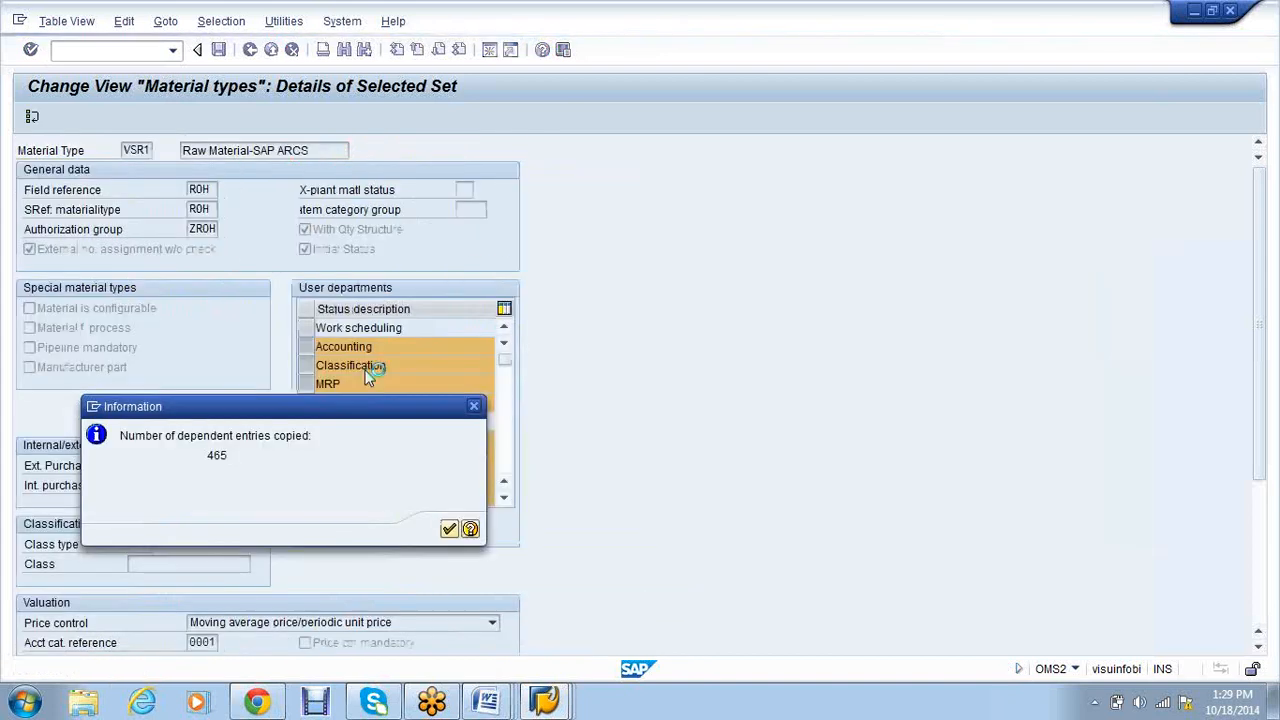
key(Return)
key(ctrl+s)
click(277, 315)
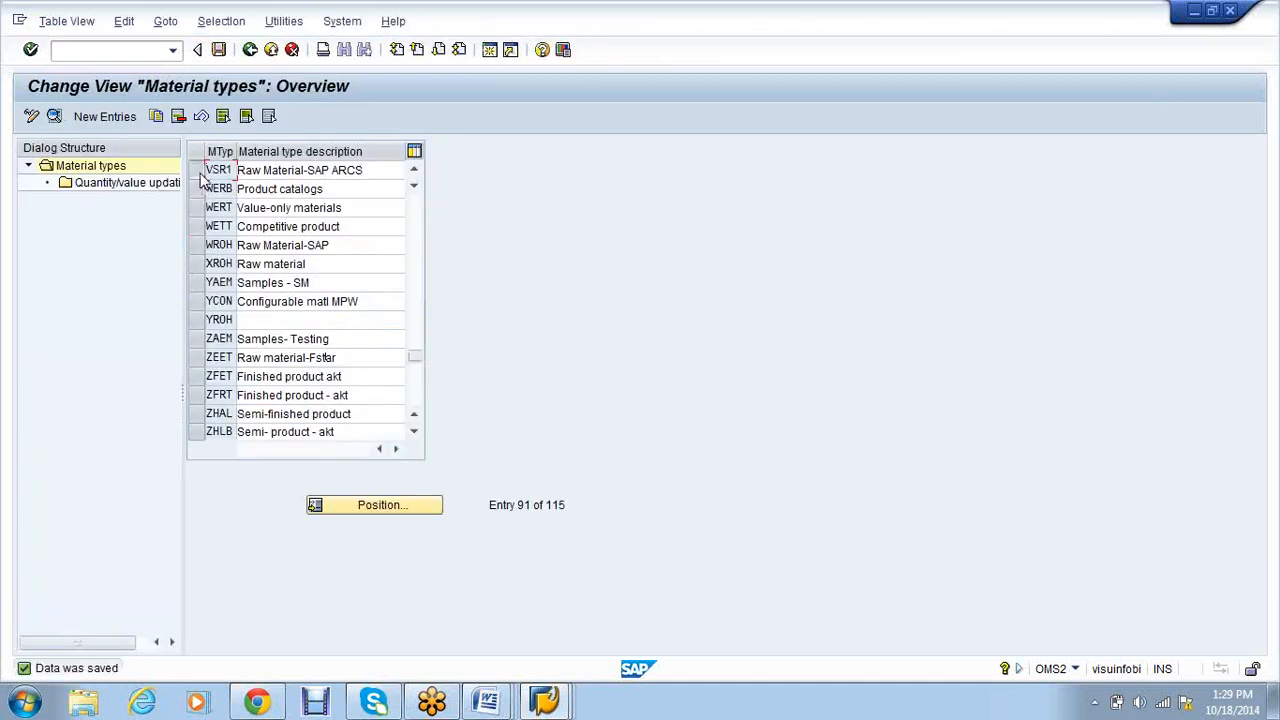
- Activate quantity and value updating for material type VSR1 in valuation area VS01, save and return to the material types overview
click(207, 170)
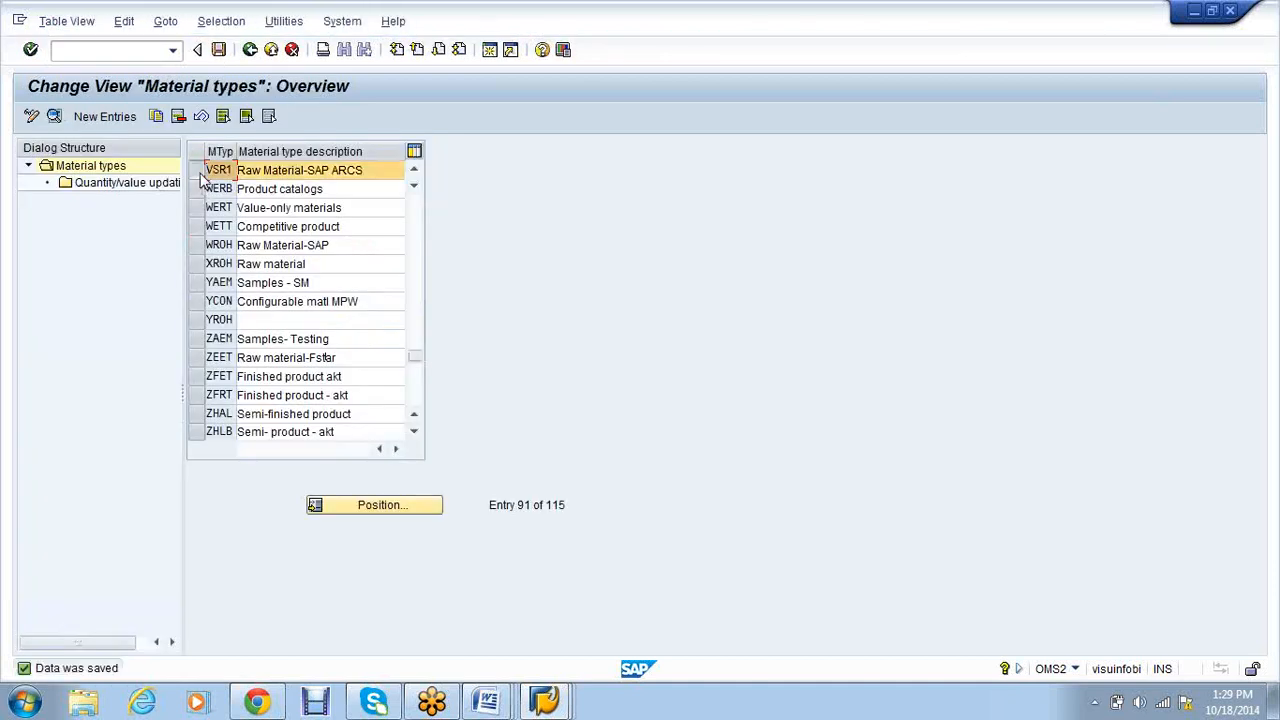
click(109, 190)
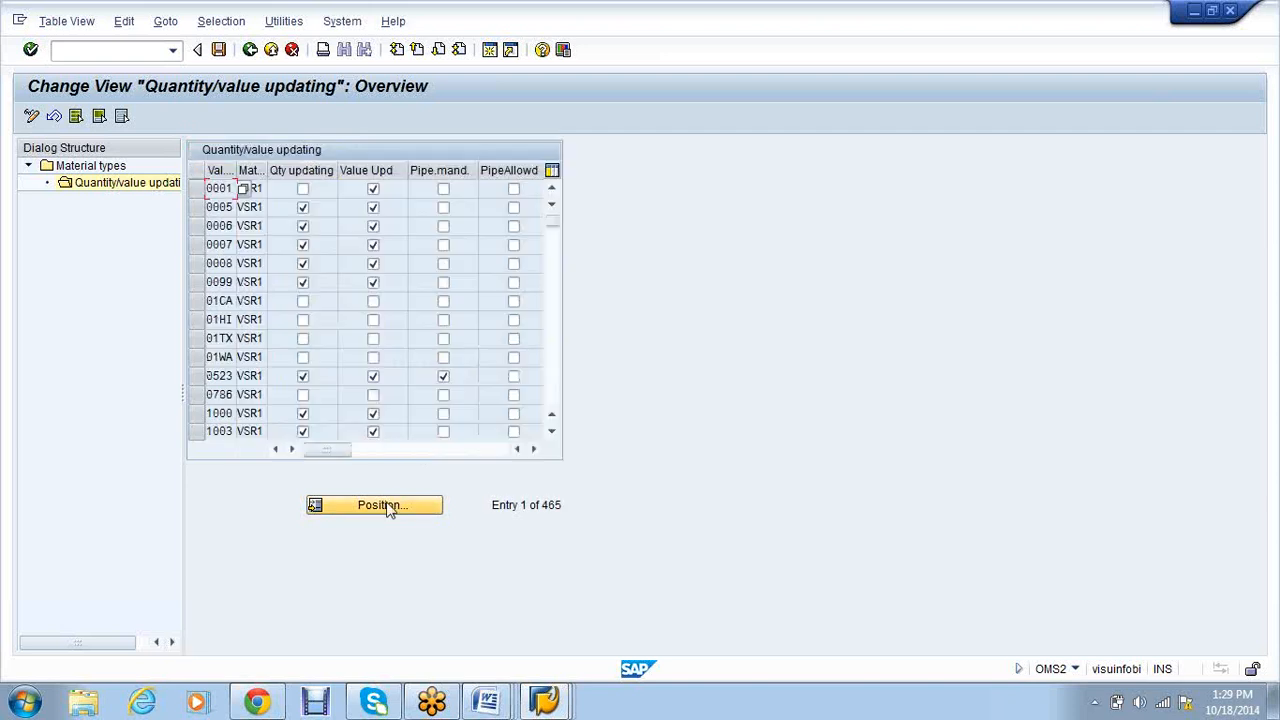
click(380, 505)
text(vs01)
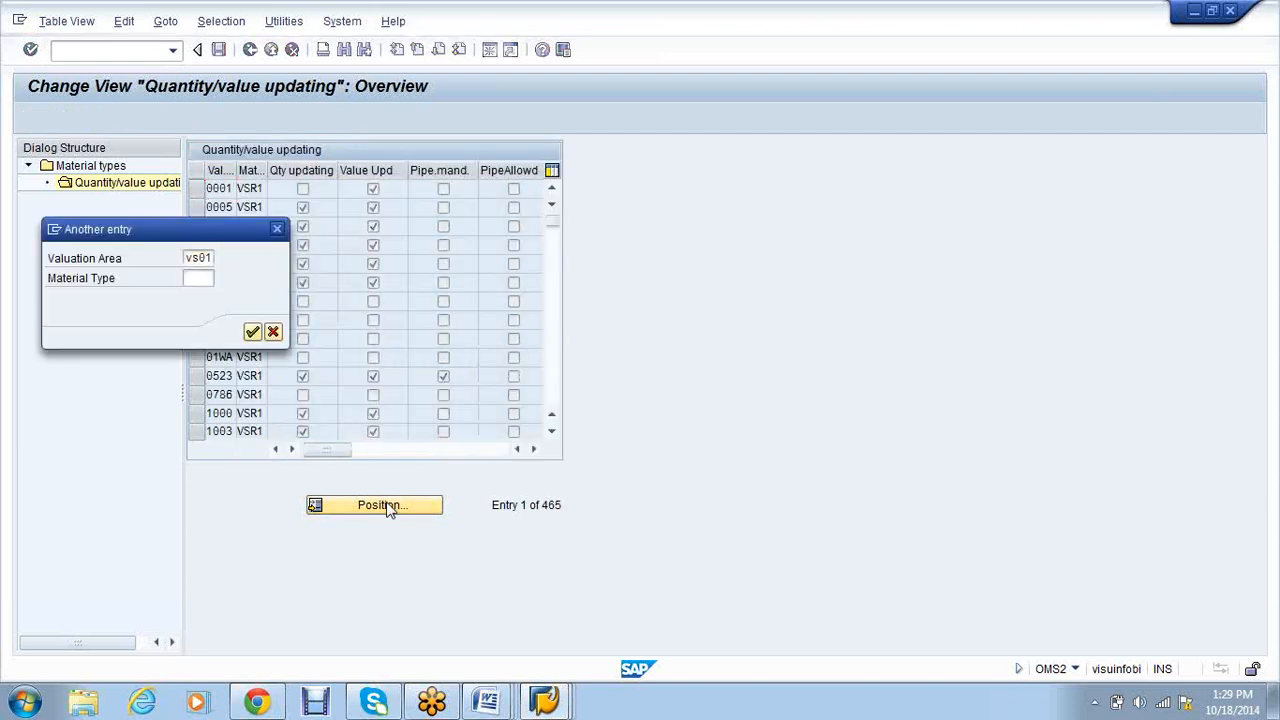
key(Return)
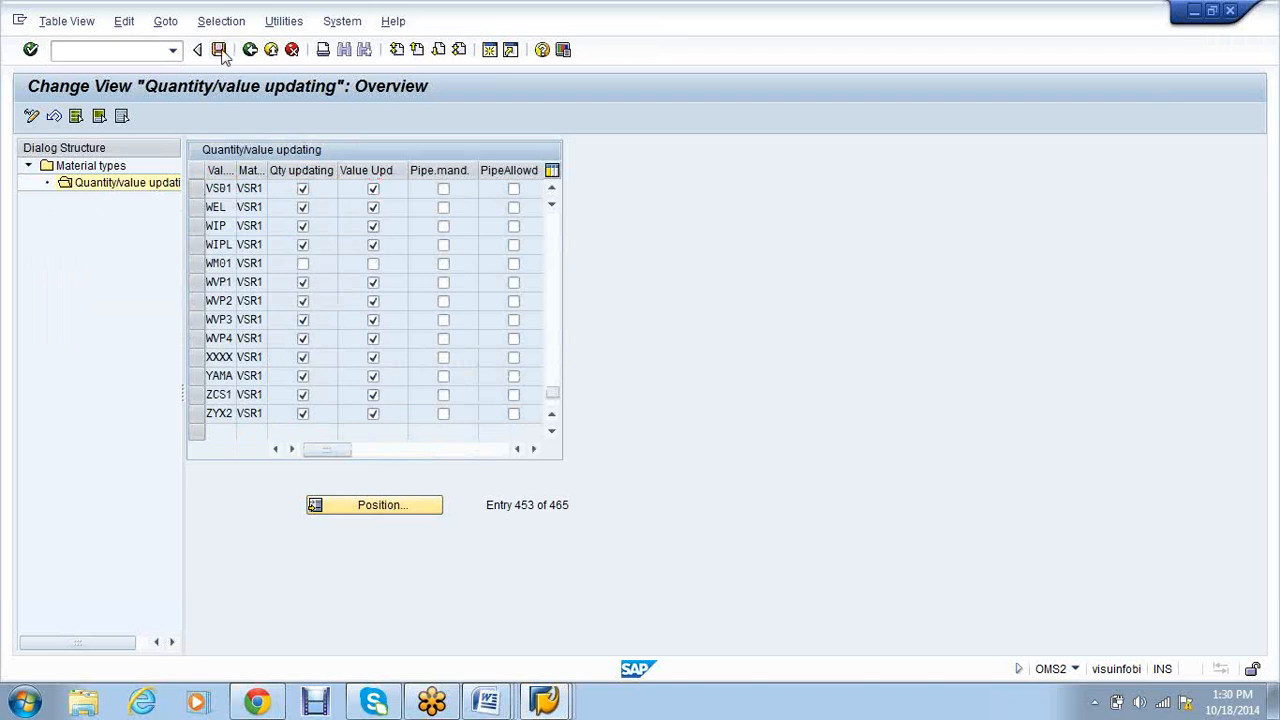
key(ctrl+s)
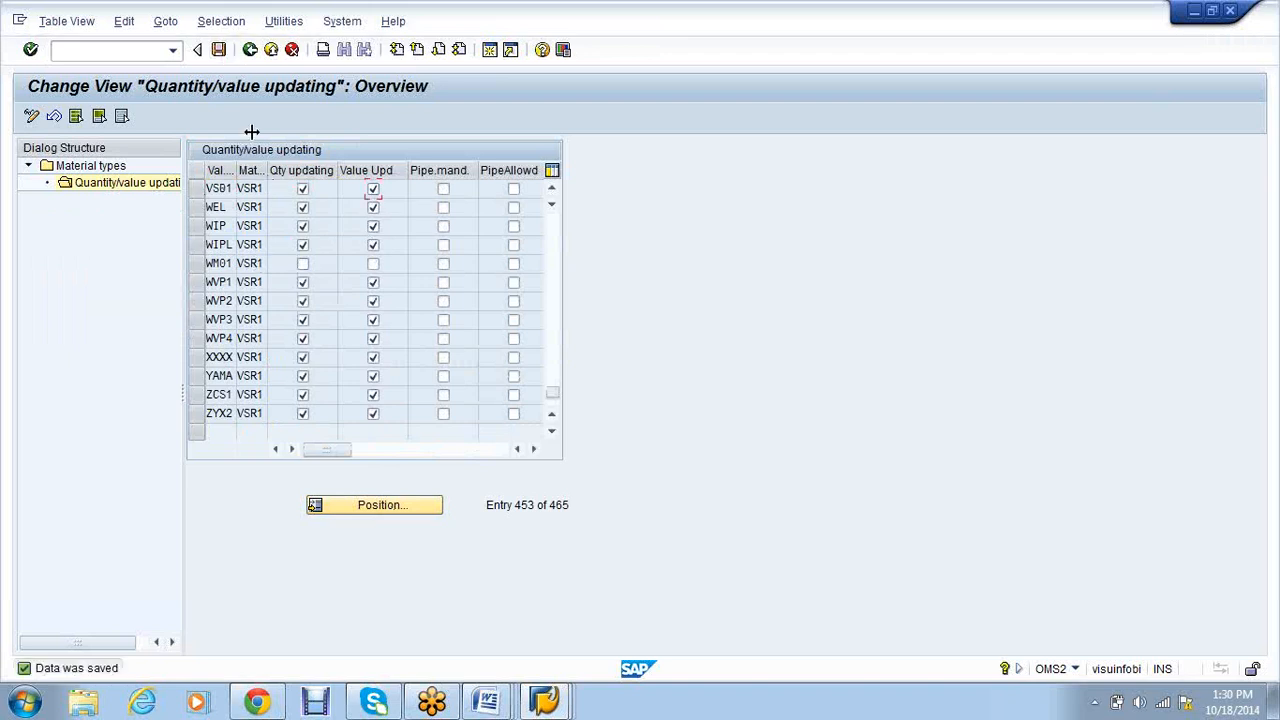
click(250, 50)
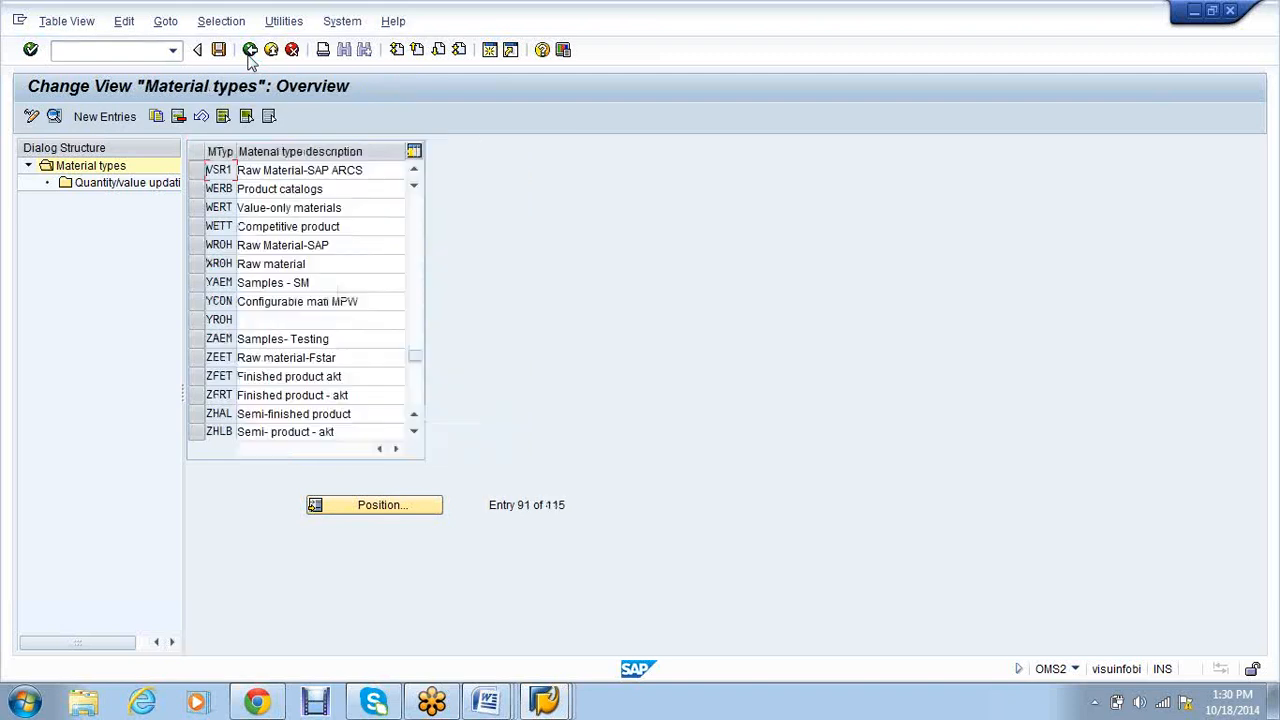
- Locate material type FERT and start copying it as new material type VSR2
click(379, 505)
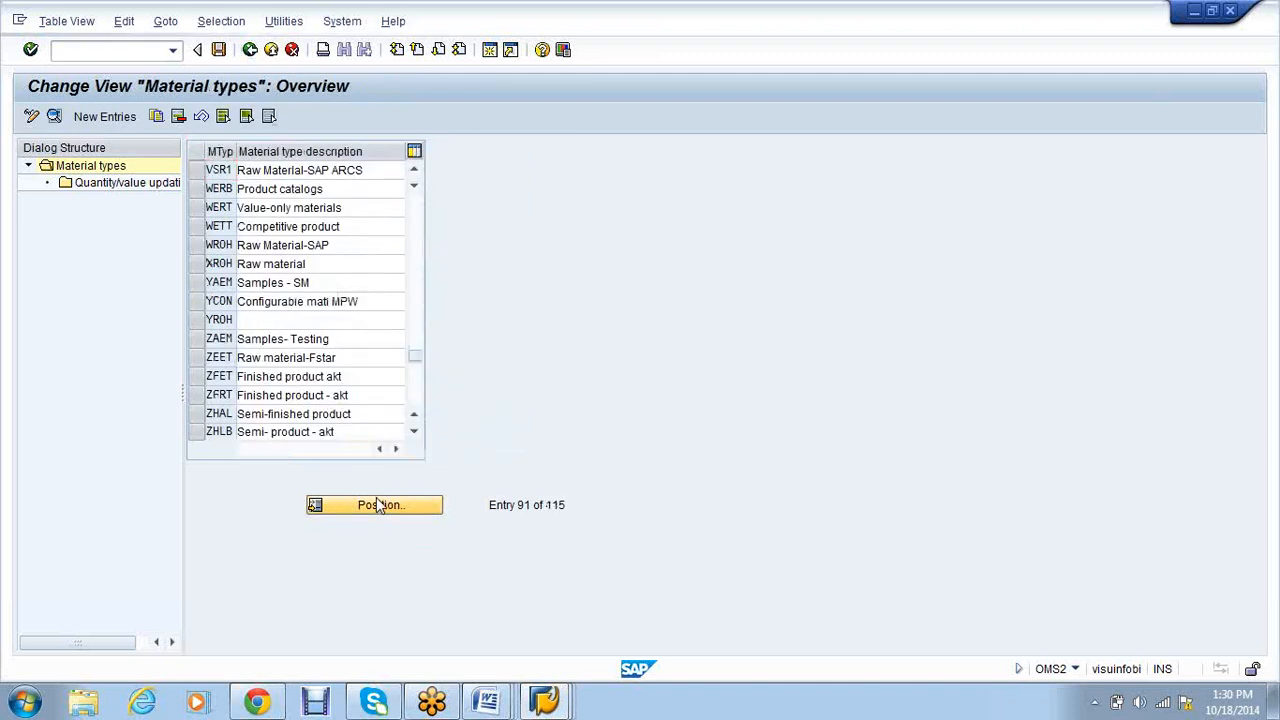
text(fert)
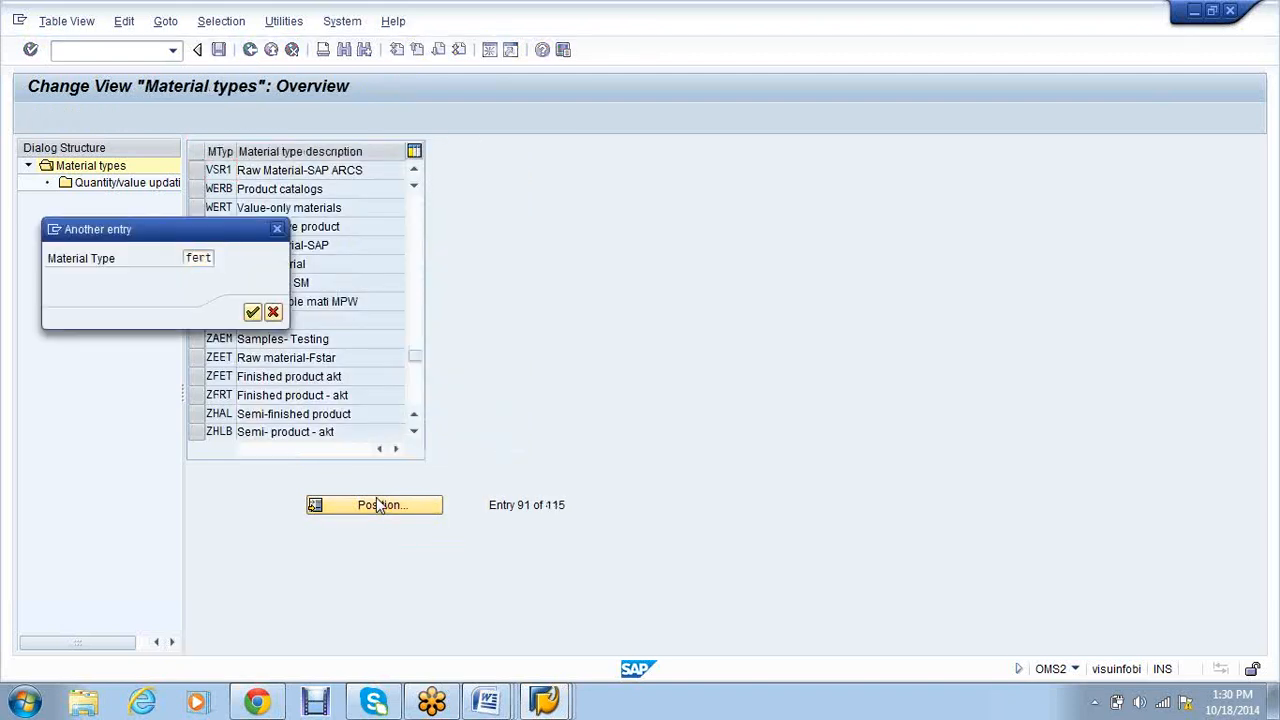
key(Return)
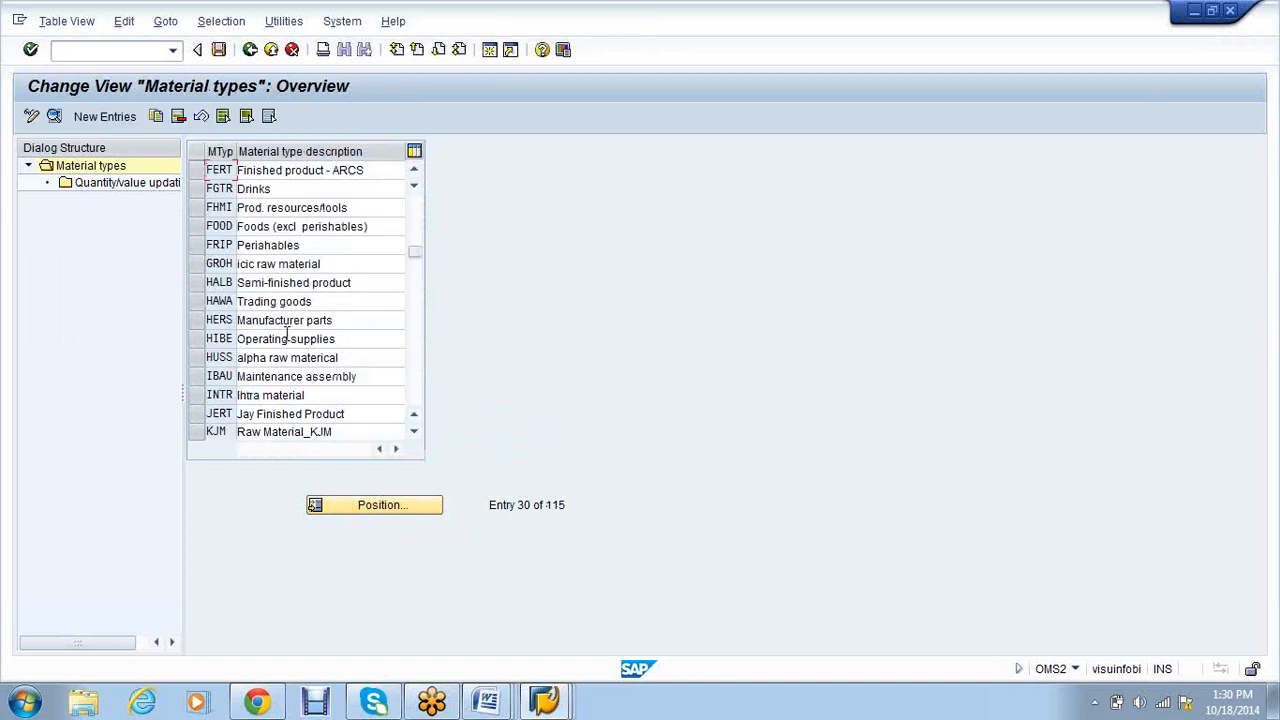
click(196, 171)
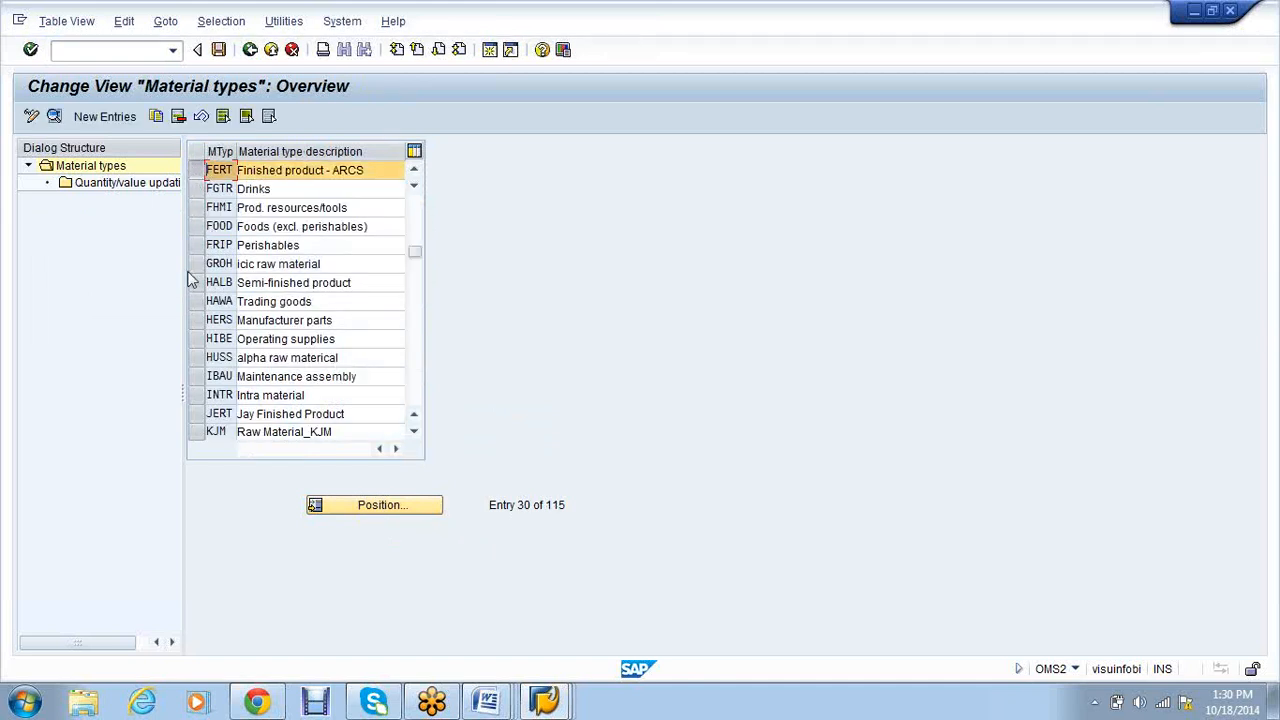
click(156, 120)
text(VSR2)
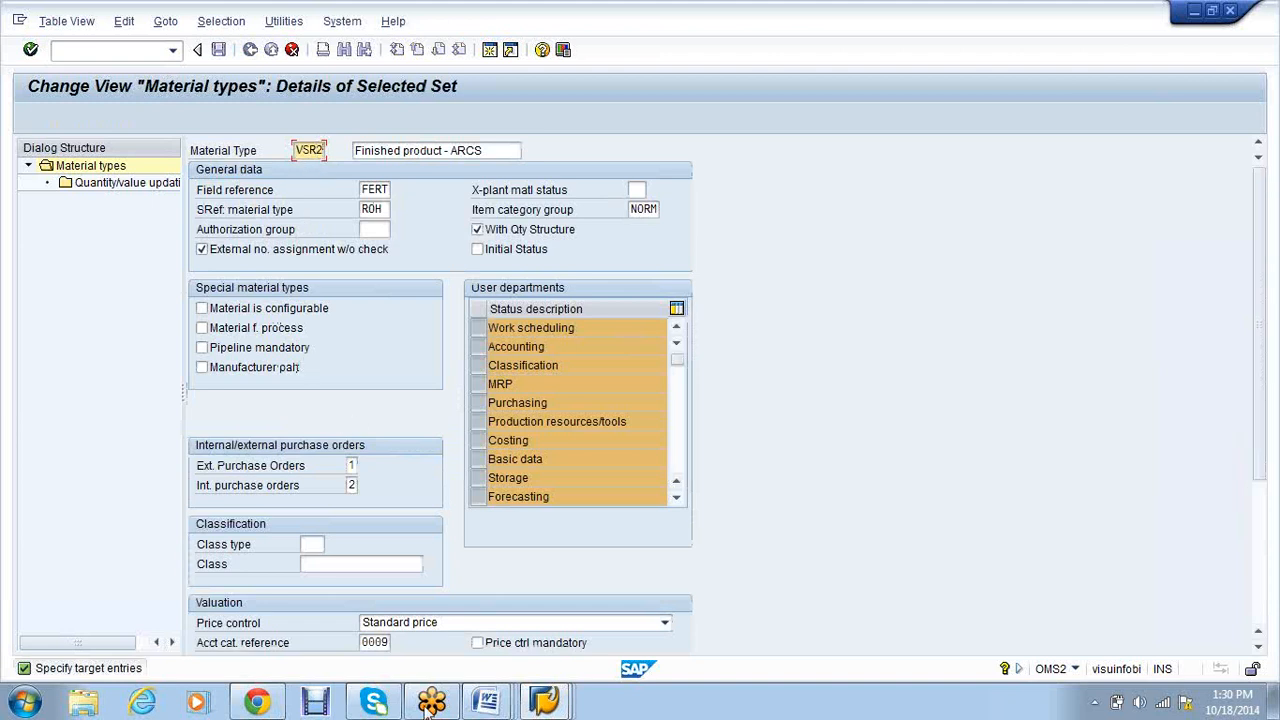
- Switch to Document2 in Word and note the material types as "R1- RAW" and "R2-FINI" on separate lines
click(484, 710)
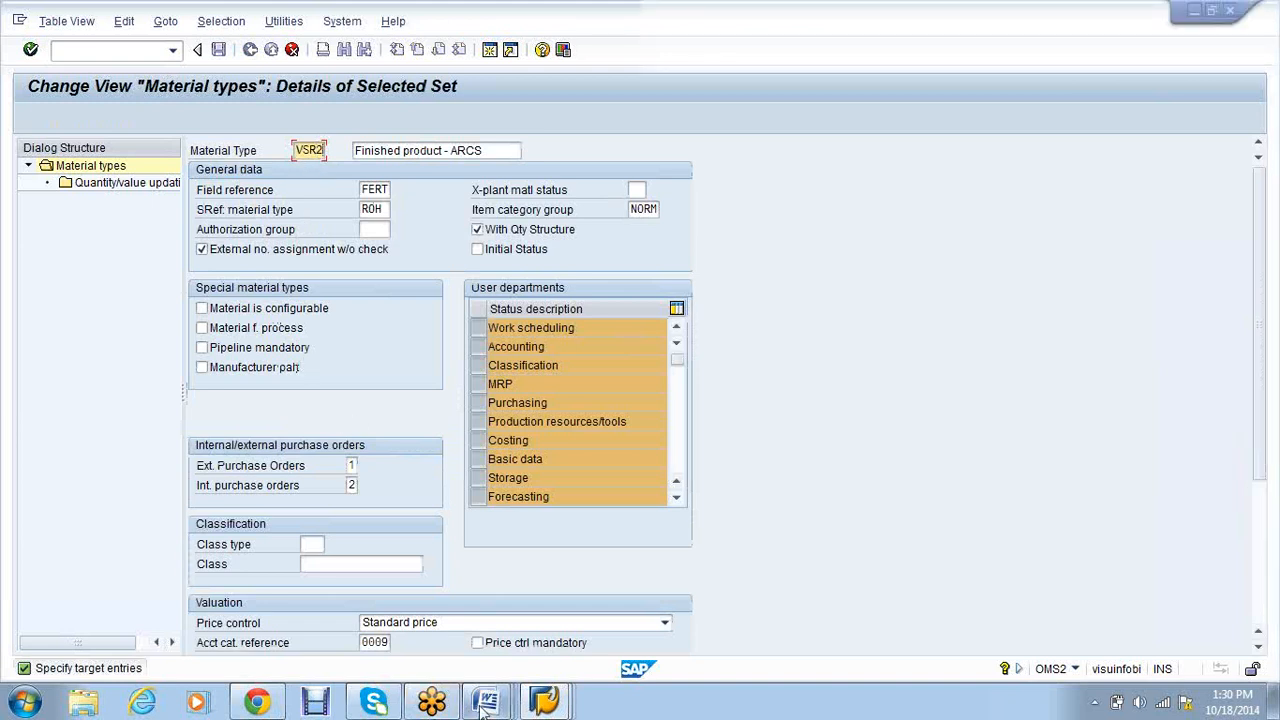
mouse_move(484, 710)
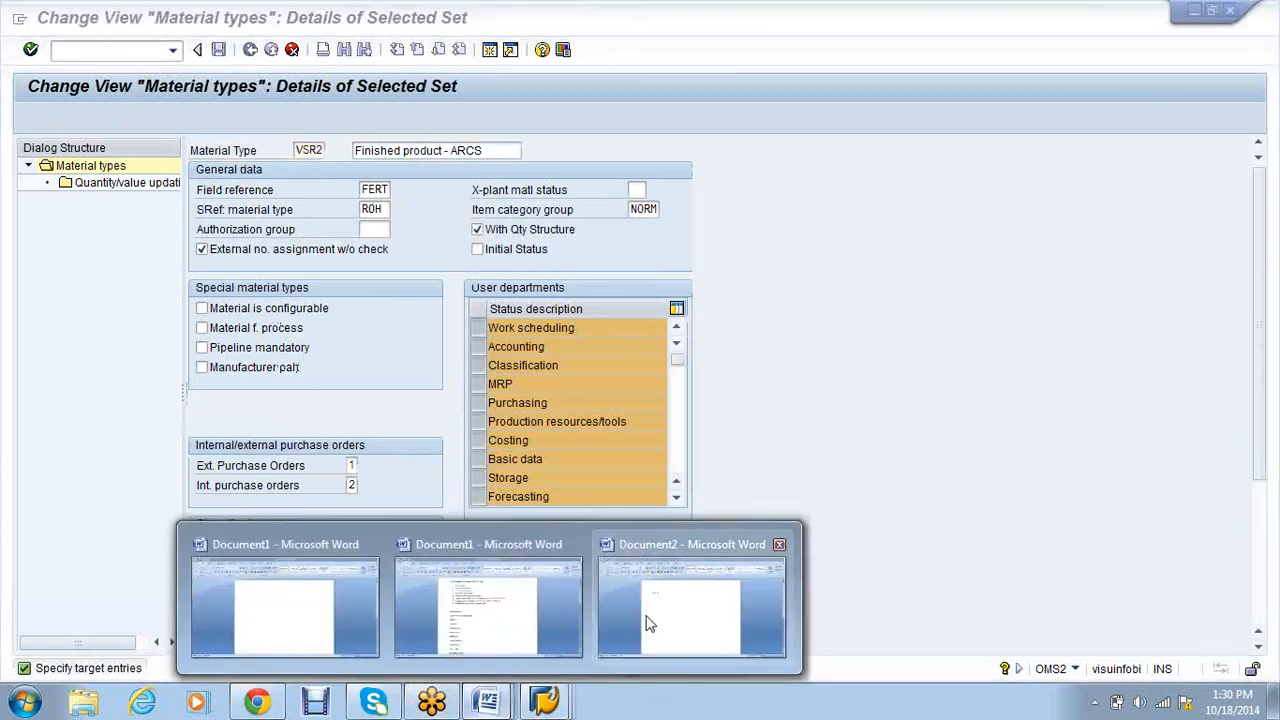
click(646, 623)
text(W)
key(Return)
text(R1)
key(BackSpace)
text(2-FINI)
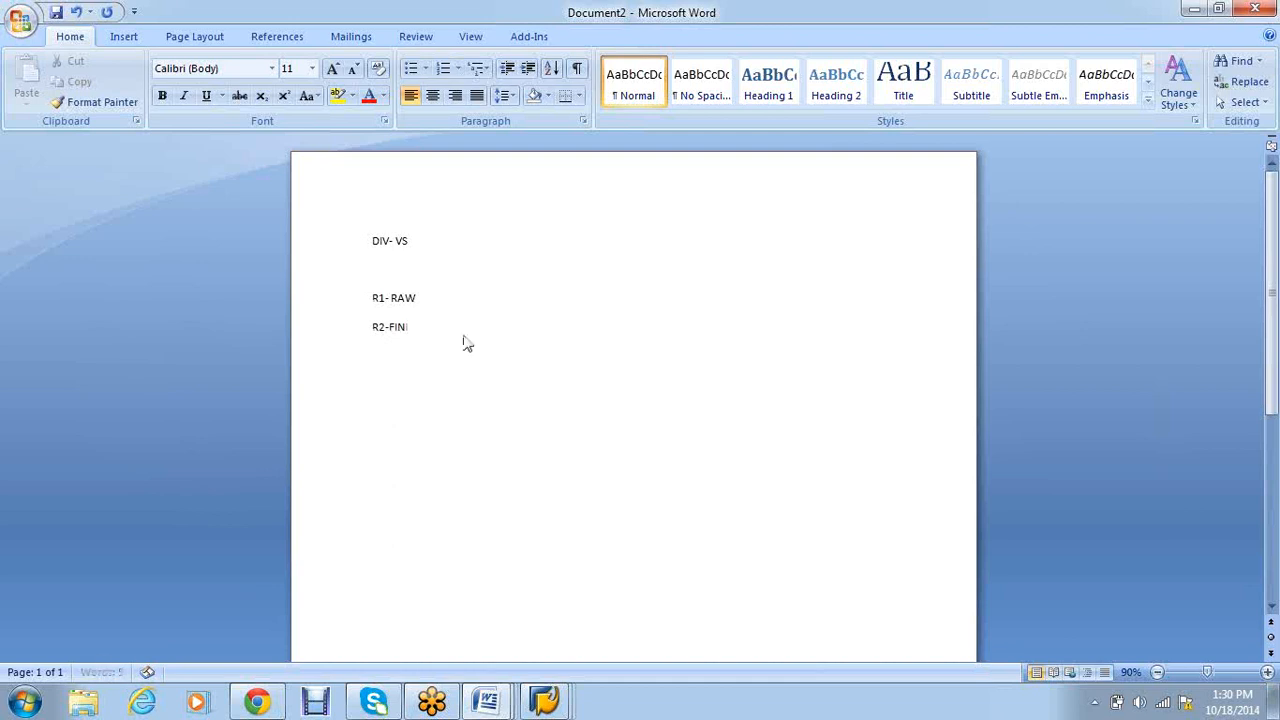
- Switch back to SAP, confirm the copy of FERT as material type VSR2 and save it
key(alt+Tab)
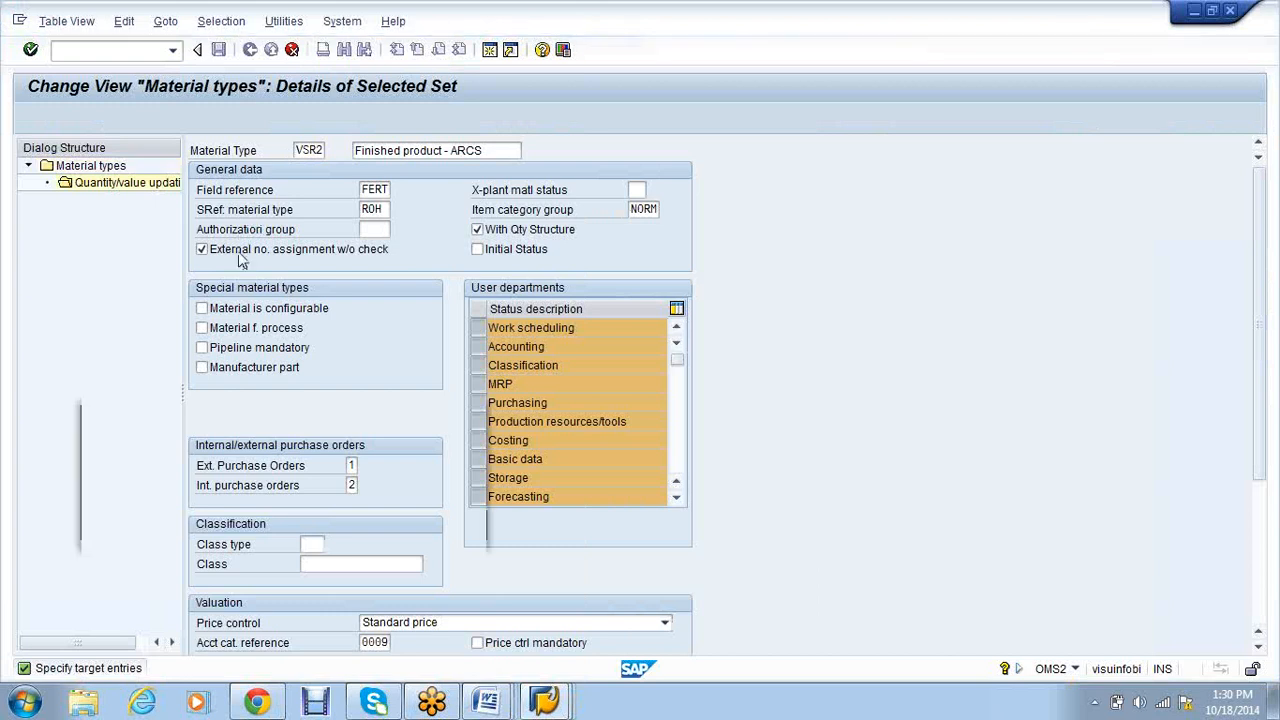
key(Return)
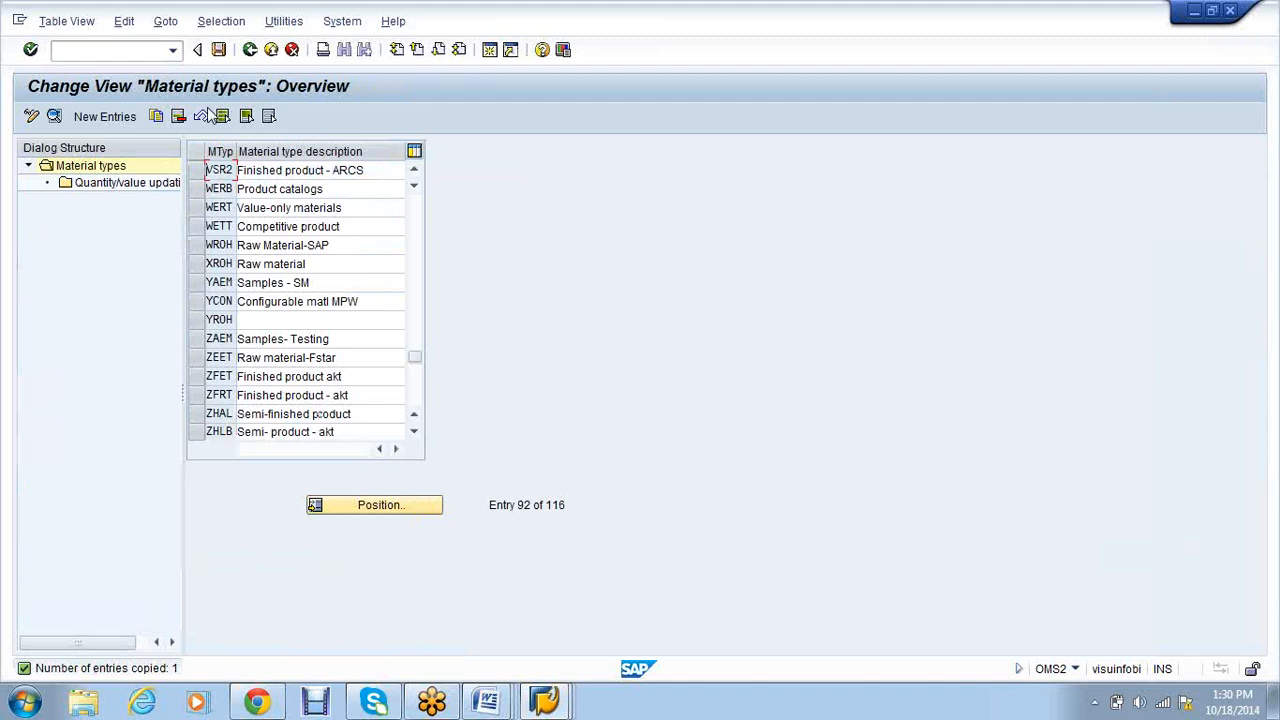
key(ctrl+s)
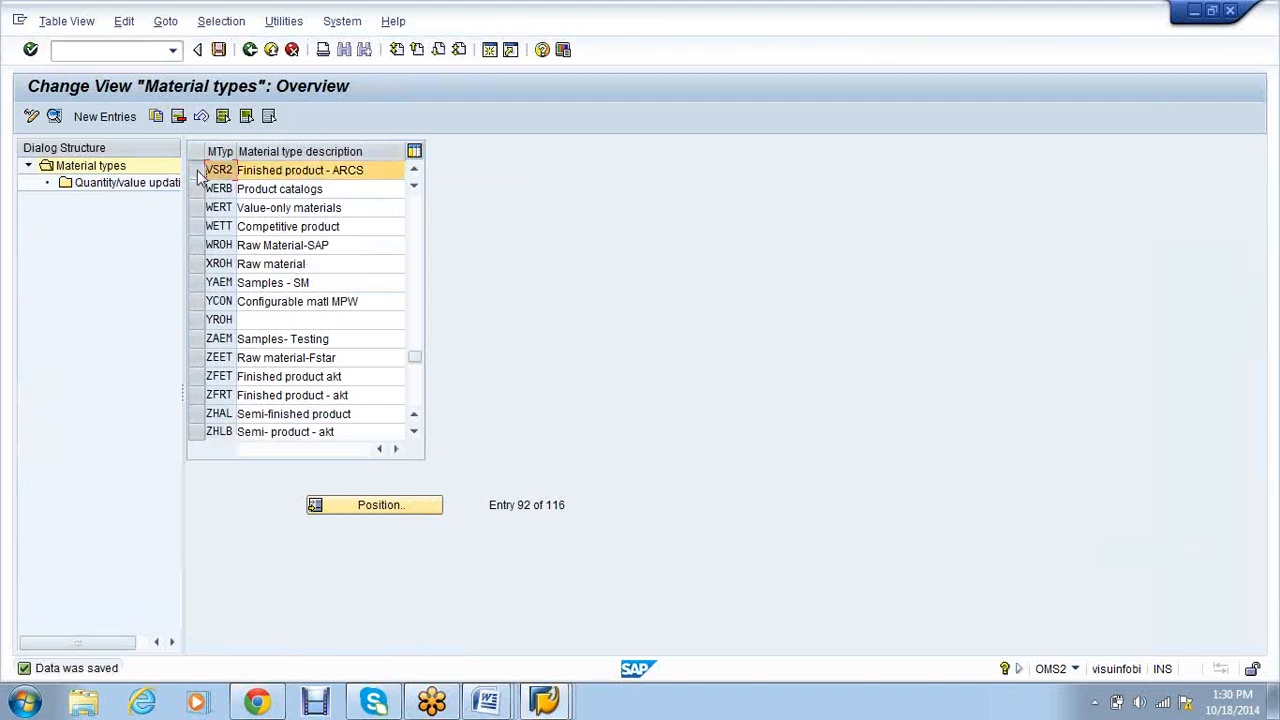
- Activate quantity and value updating for material type VSR2 in valuation area VS01 and save
click(146, 192)
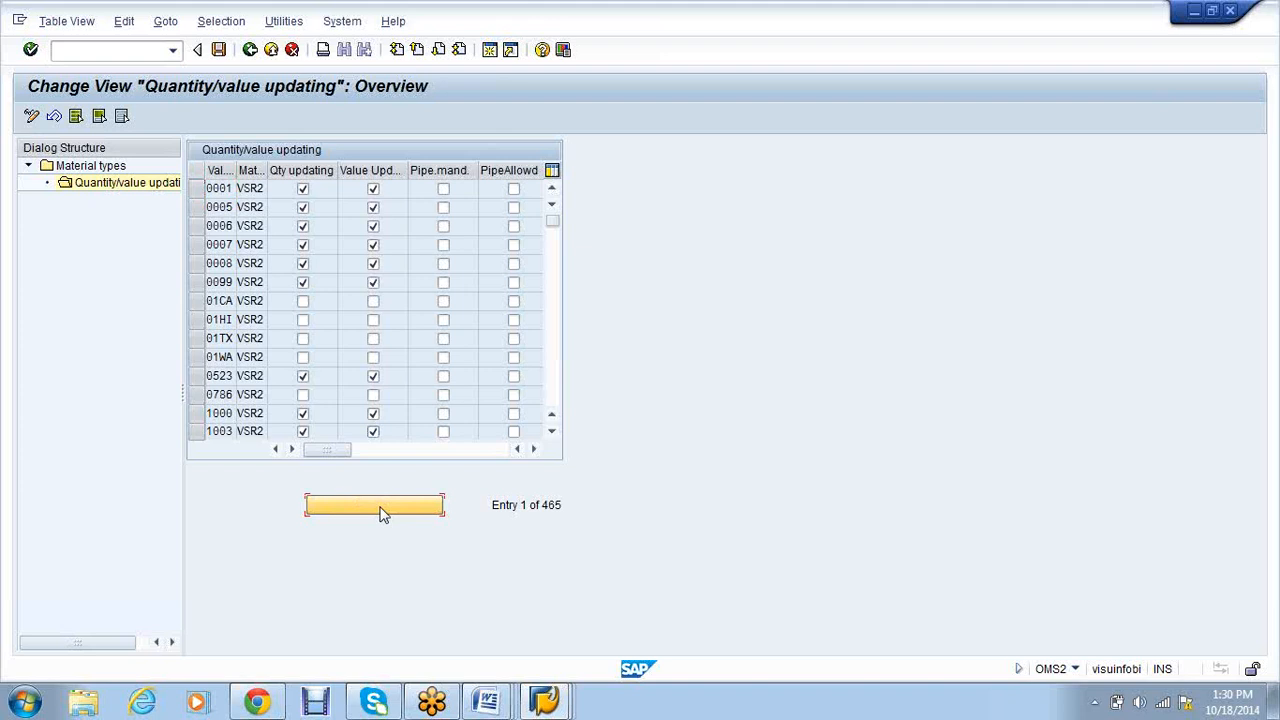
click(380, 510)
key(Return)
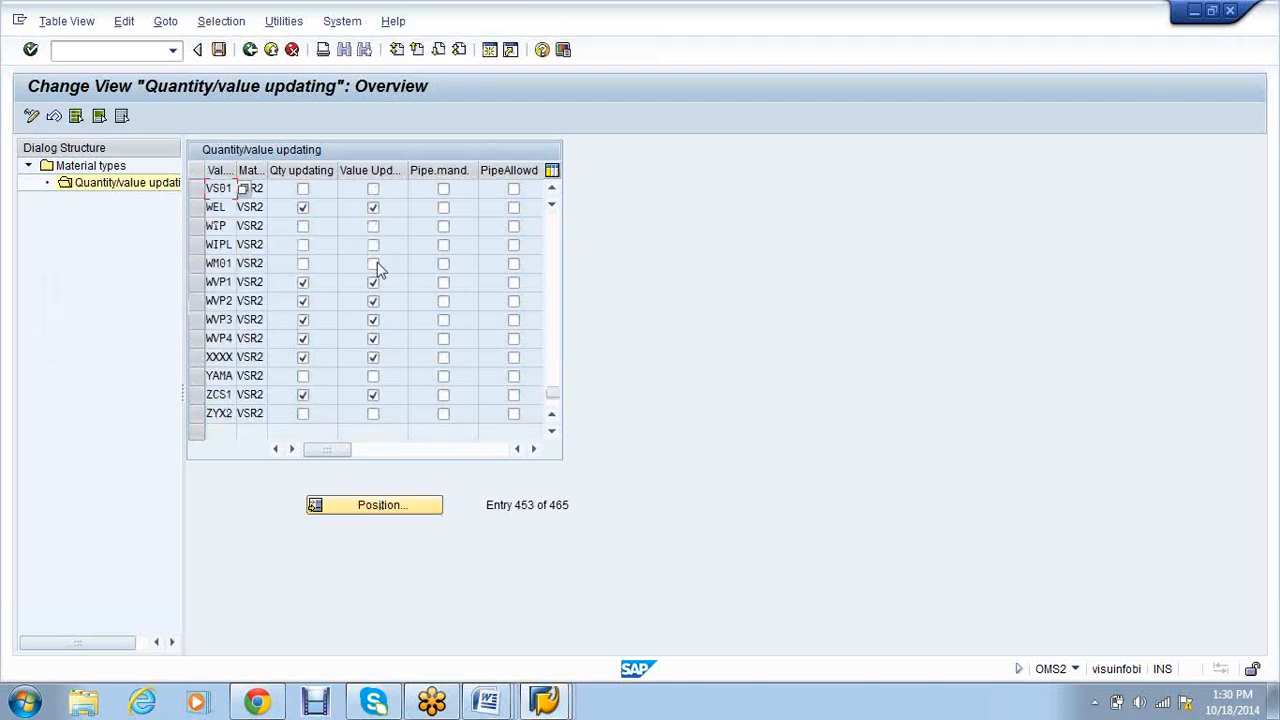
click(303, 189)
click(373, 189)
click(218, 49)
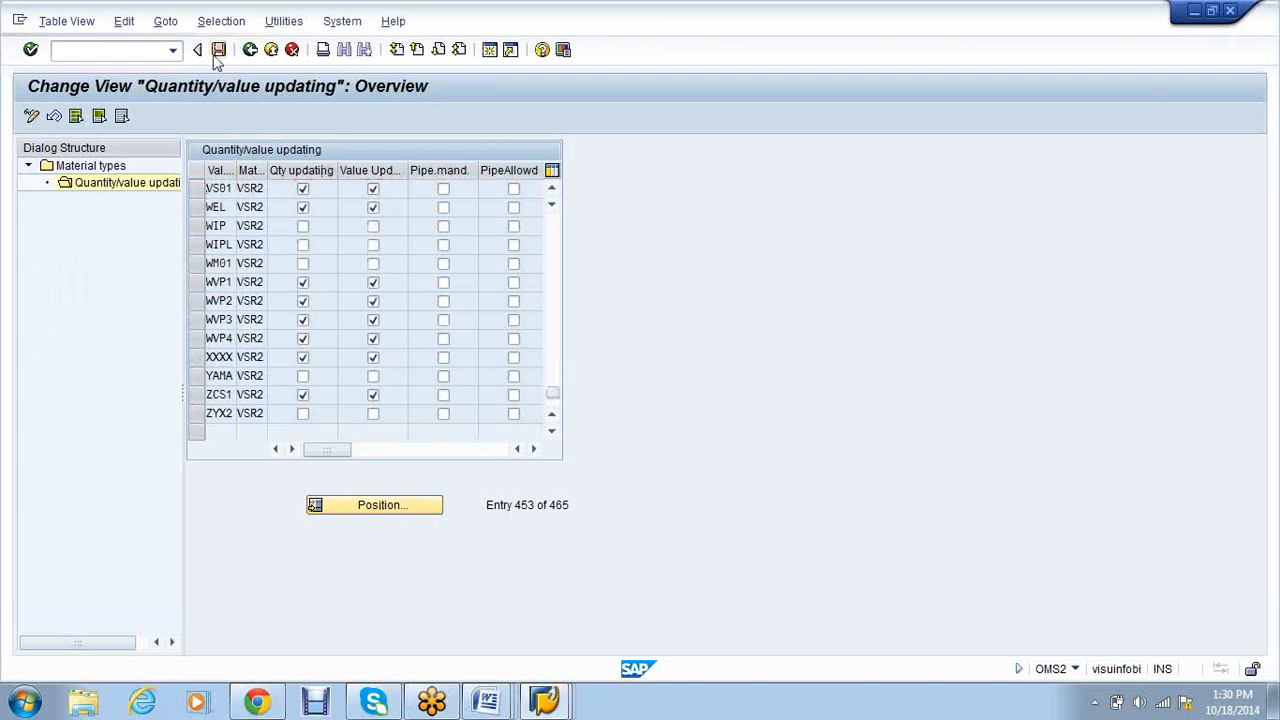
- Open the SAP Reference IMG in the other session and go to Plant Parameters under Inventory Management and Physical Inventory in Materials Management
click(110, 50)
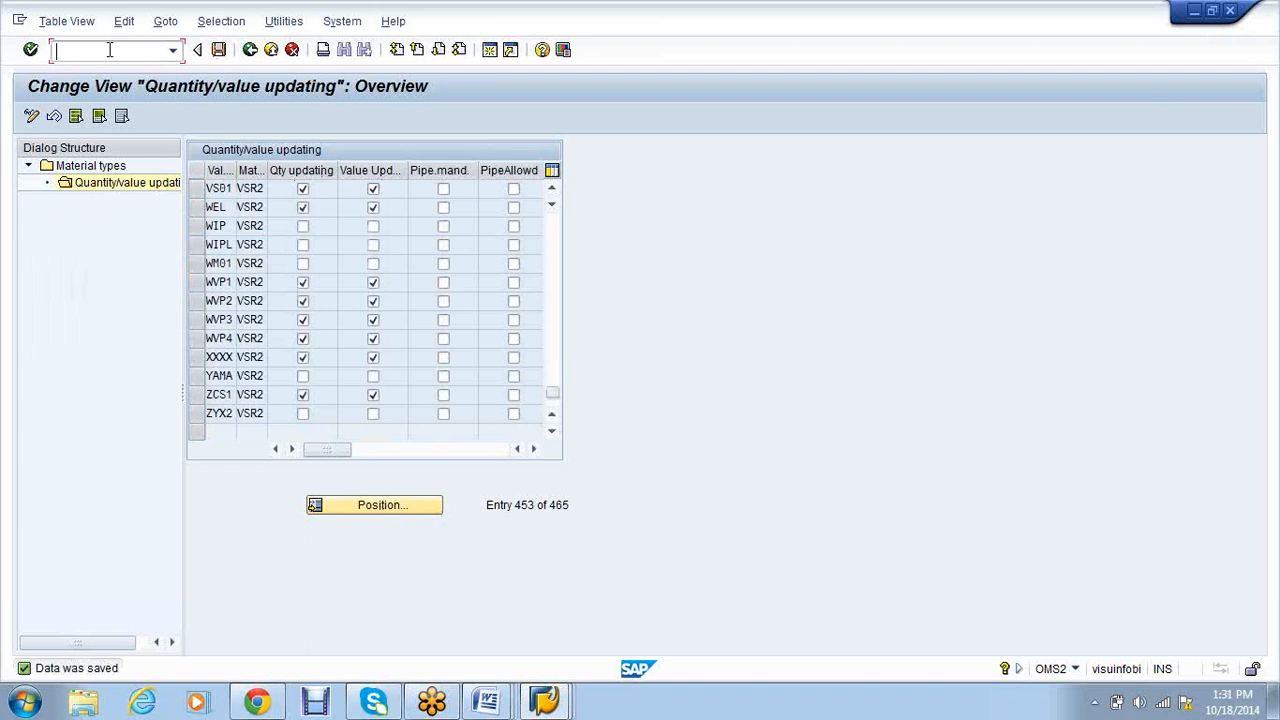
key(alt+Tab)
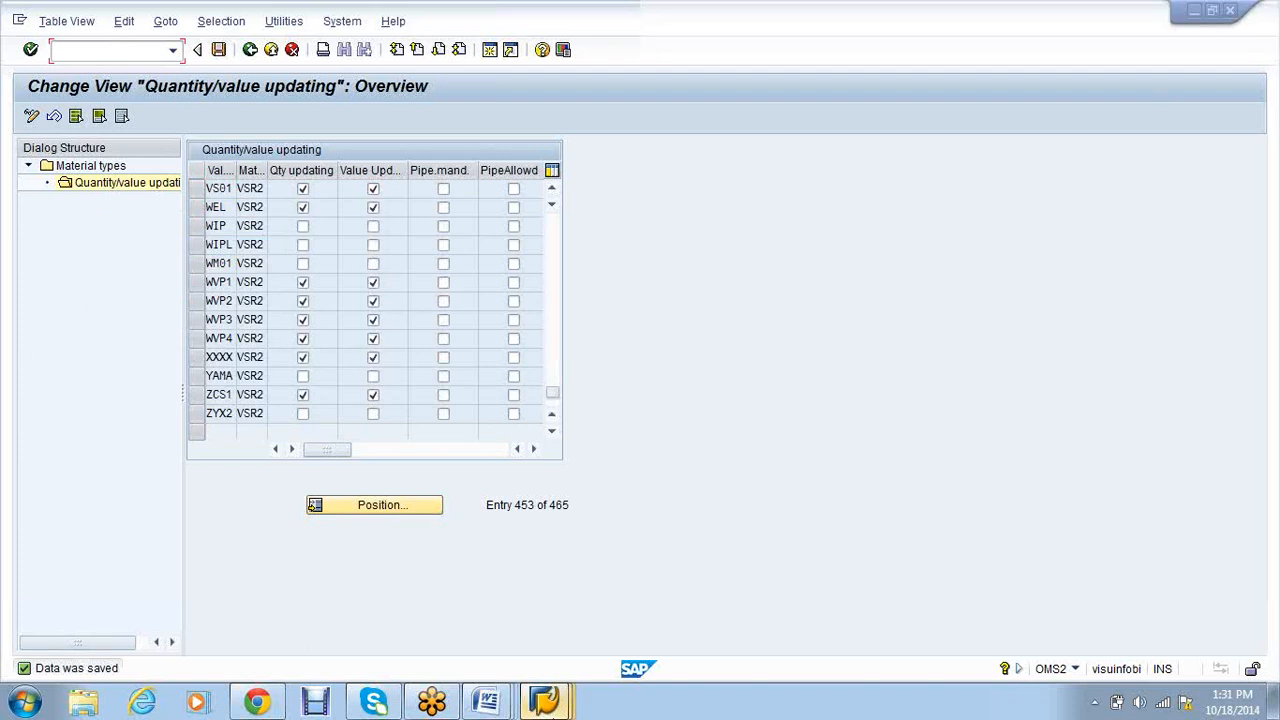
mouse_move(545, 700)
click(750, 600)
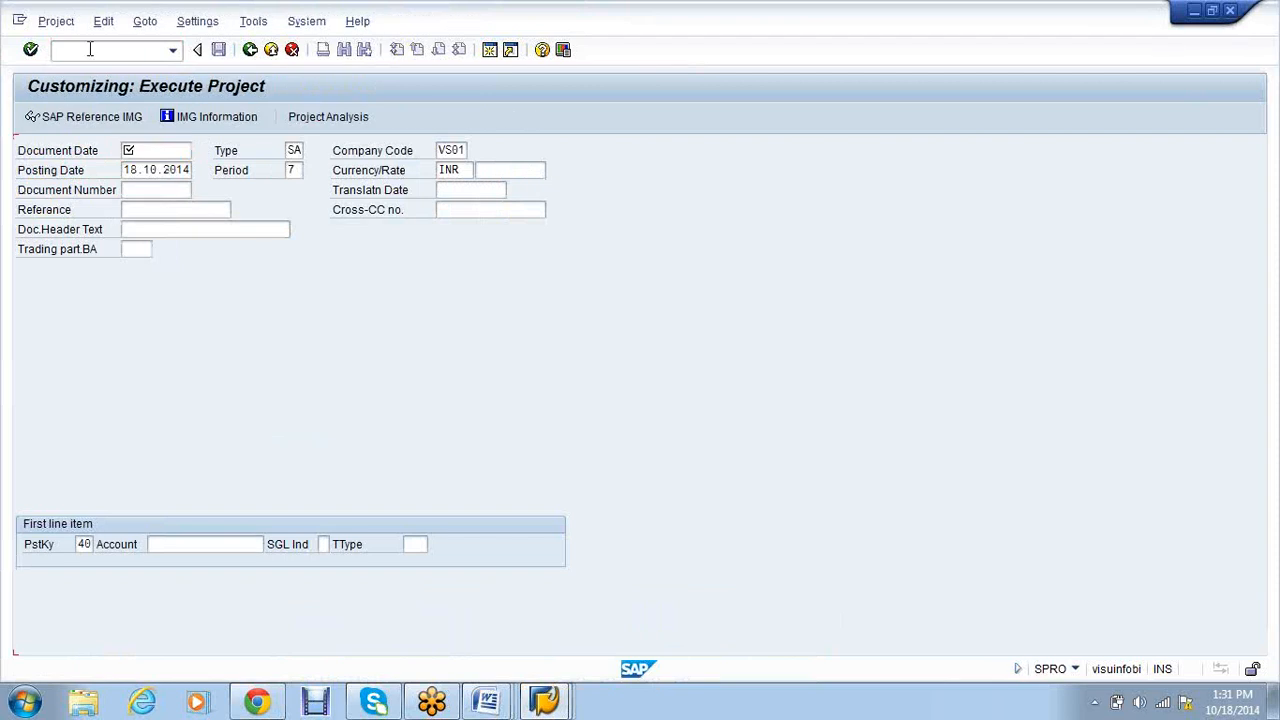
click(59, 124)
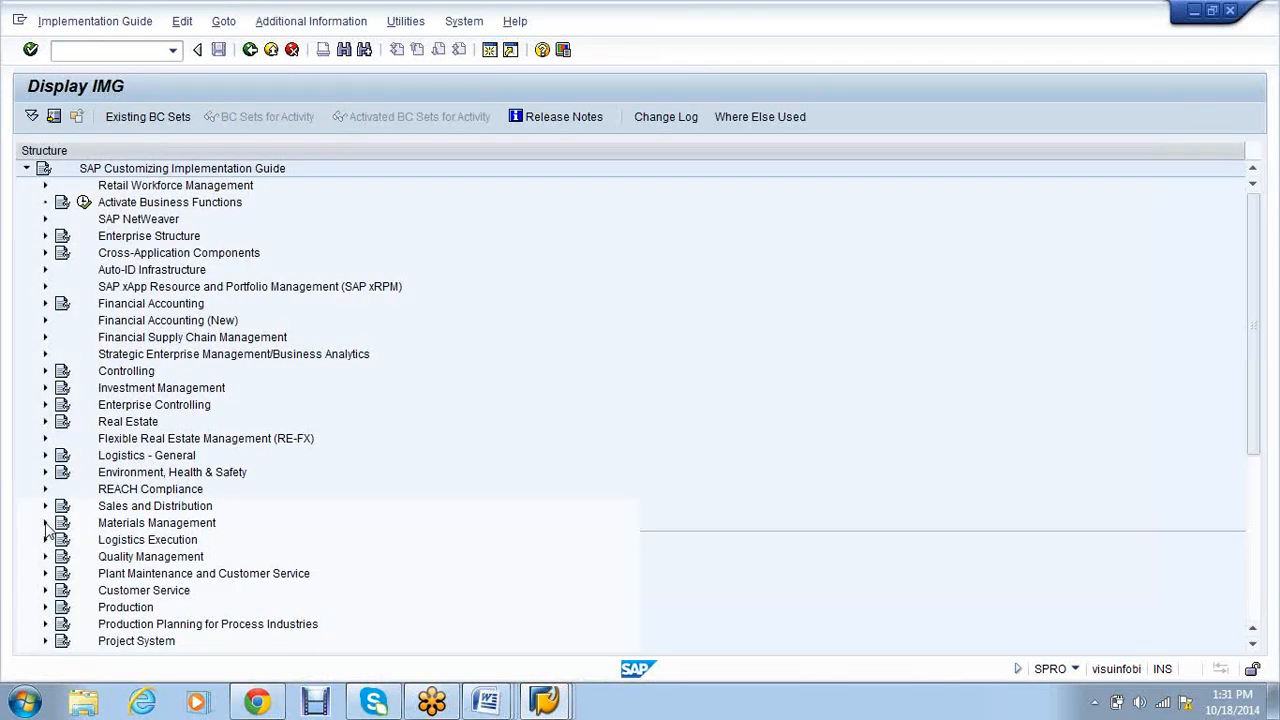
click(45, 523)
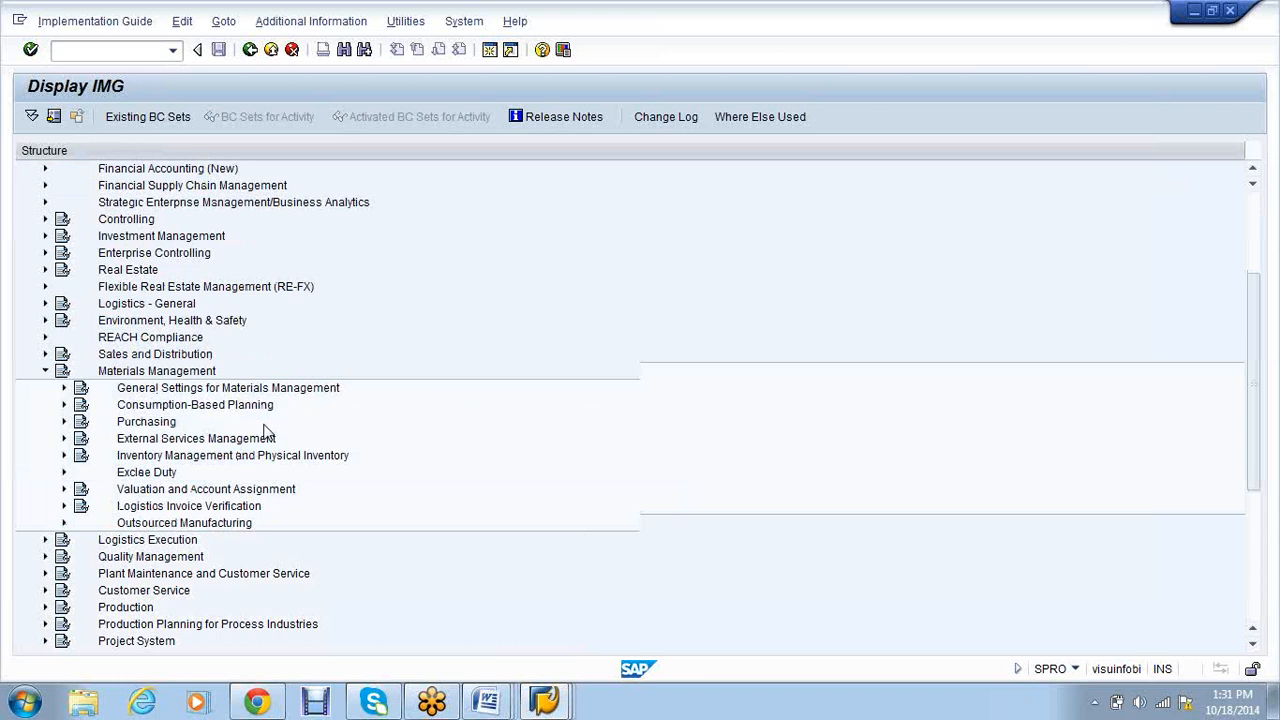
scroll(64, 343, down, 2)
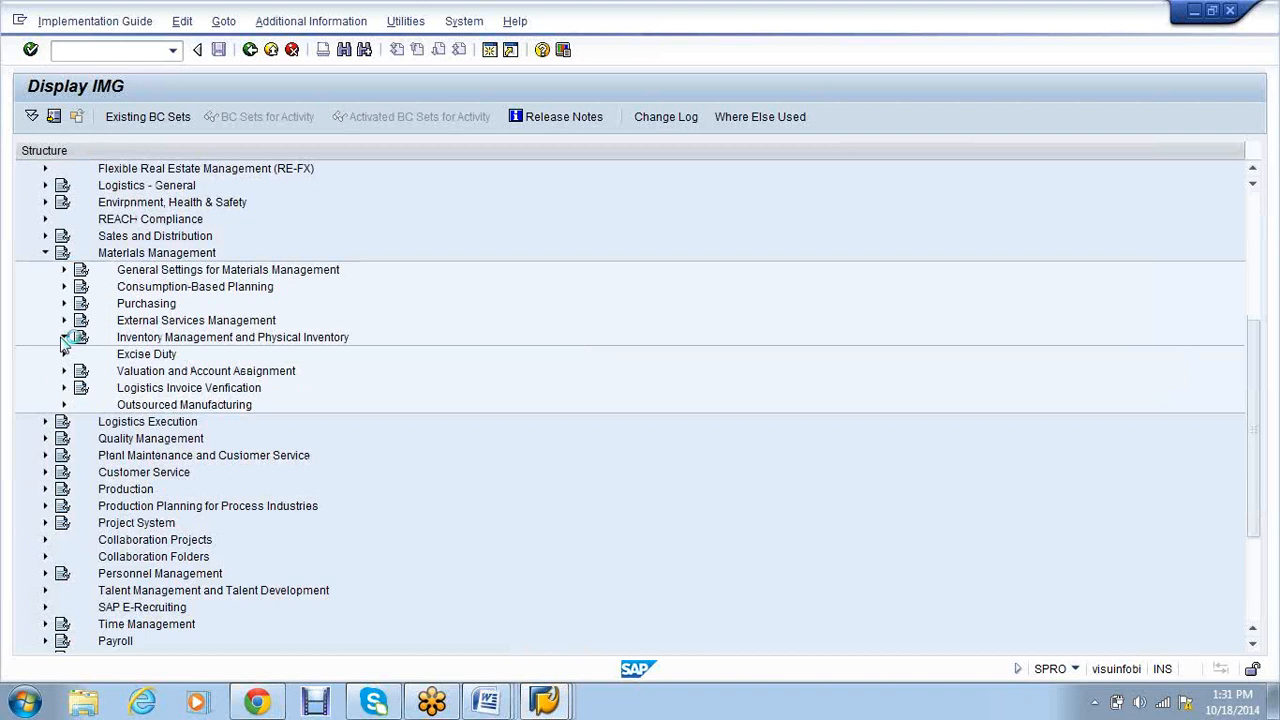
click(64, 338)
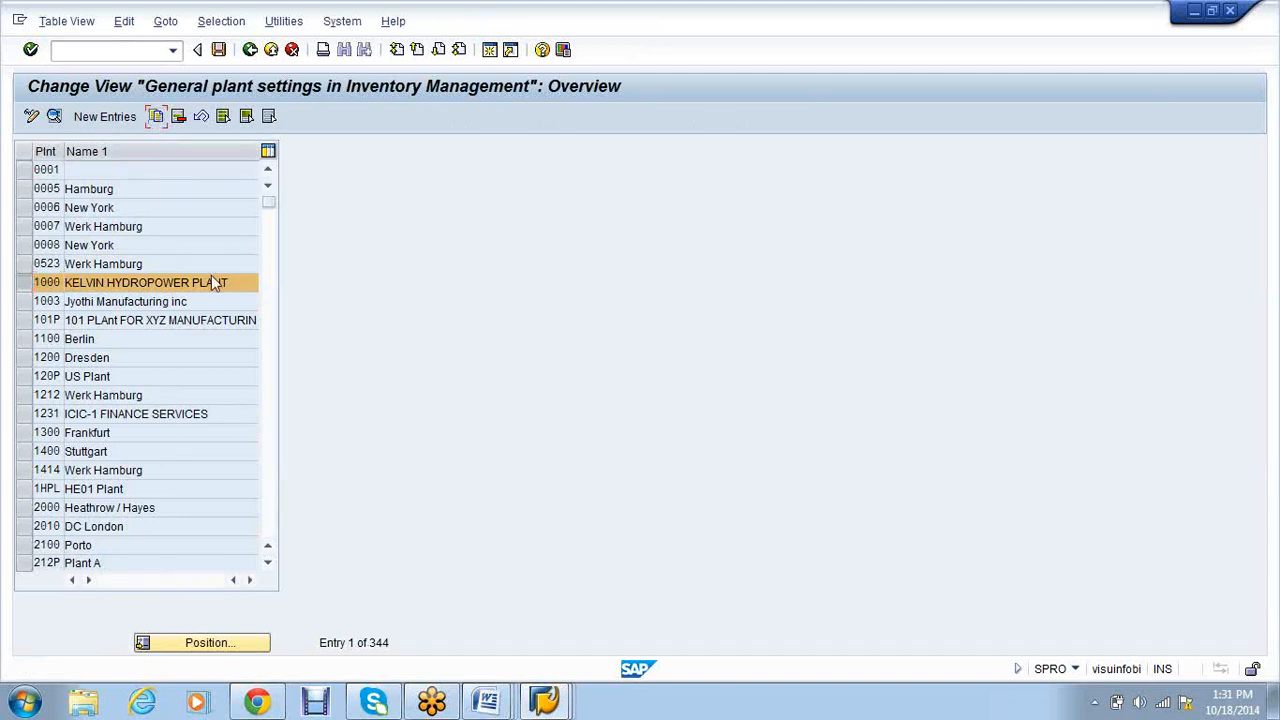
- Copy the general inventory management settings of plant 1000 to plant VS01 and save them
key(F6)
text(vs01)
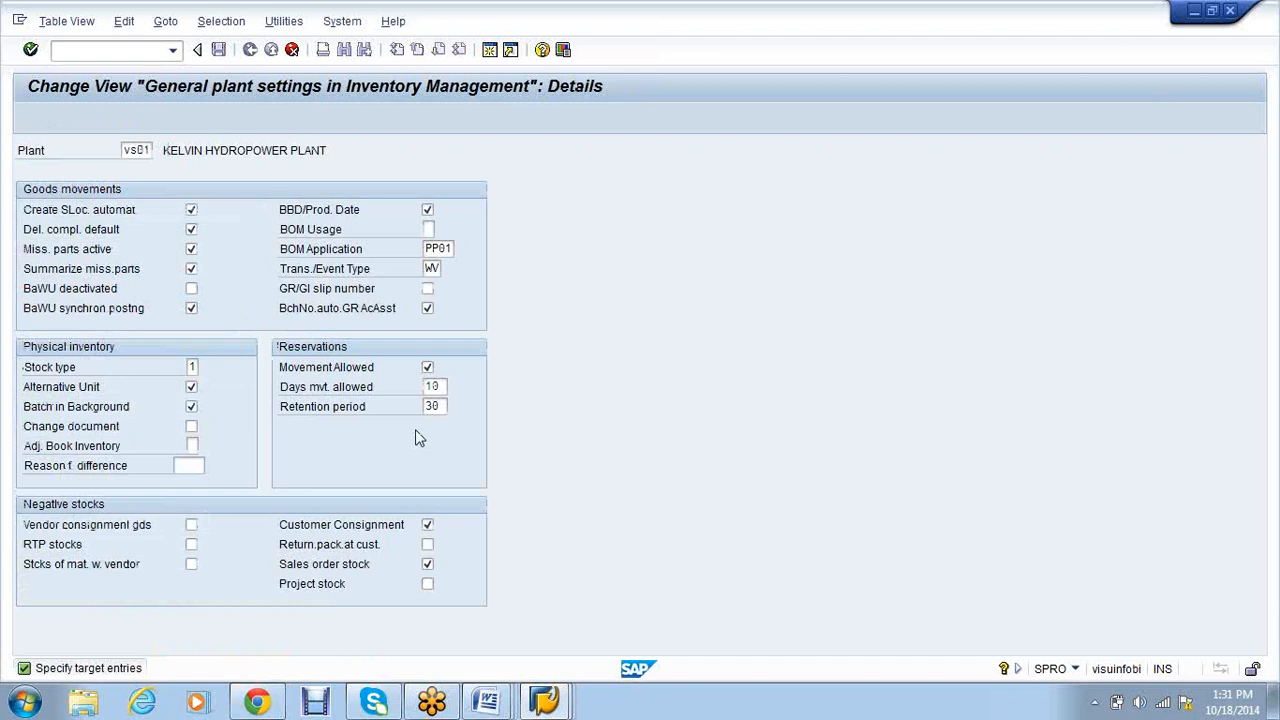
key(Return)
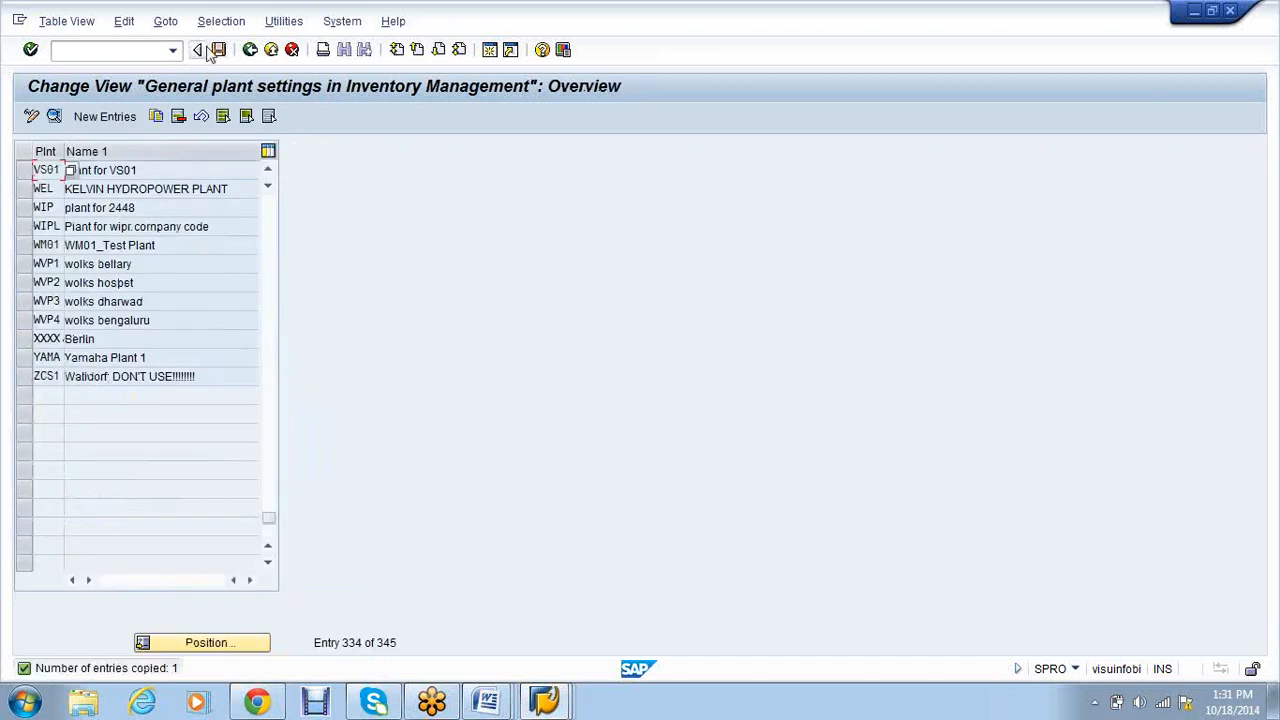
click(214, 50)
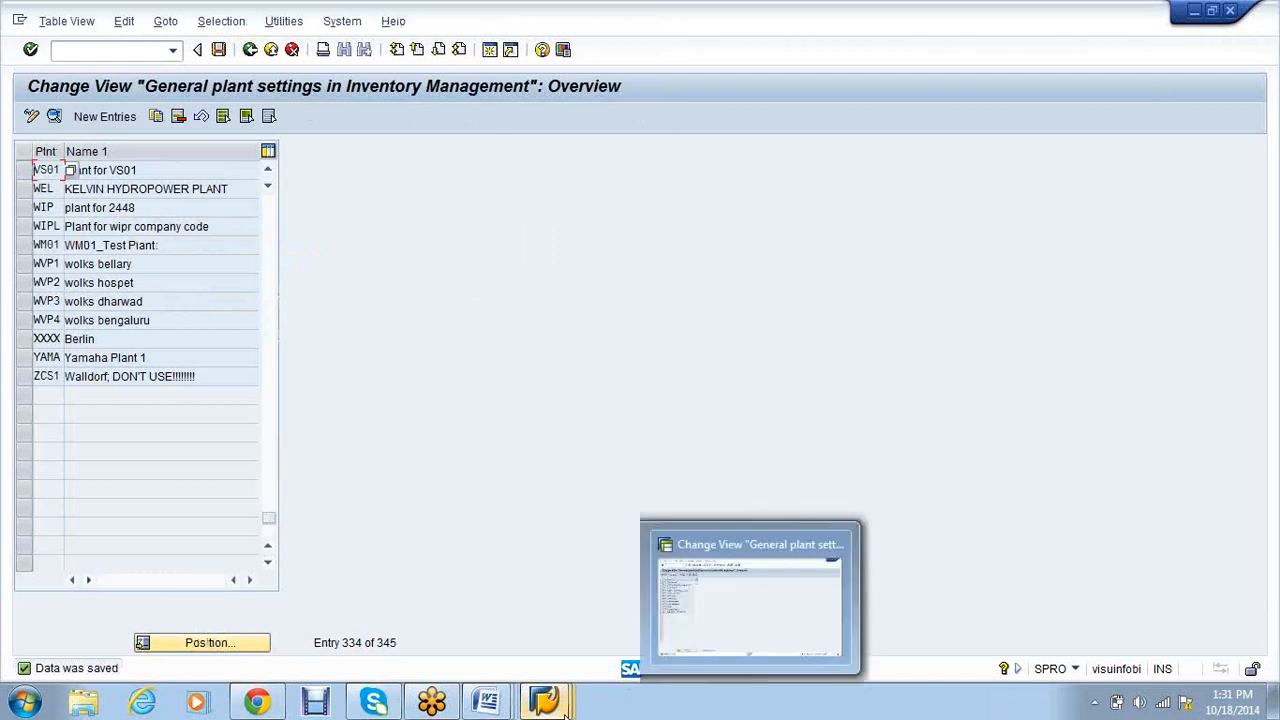
- Start a new session with SPRO and open Assign Country to Calculation Procedure in the basic tax settings of Financial Accounting Global Settings
click(490, 51)
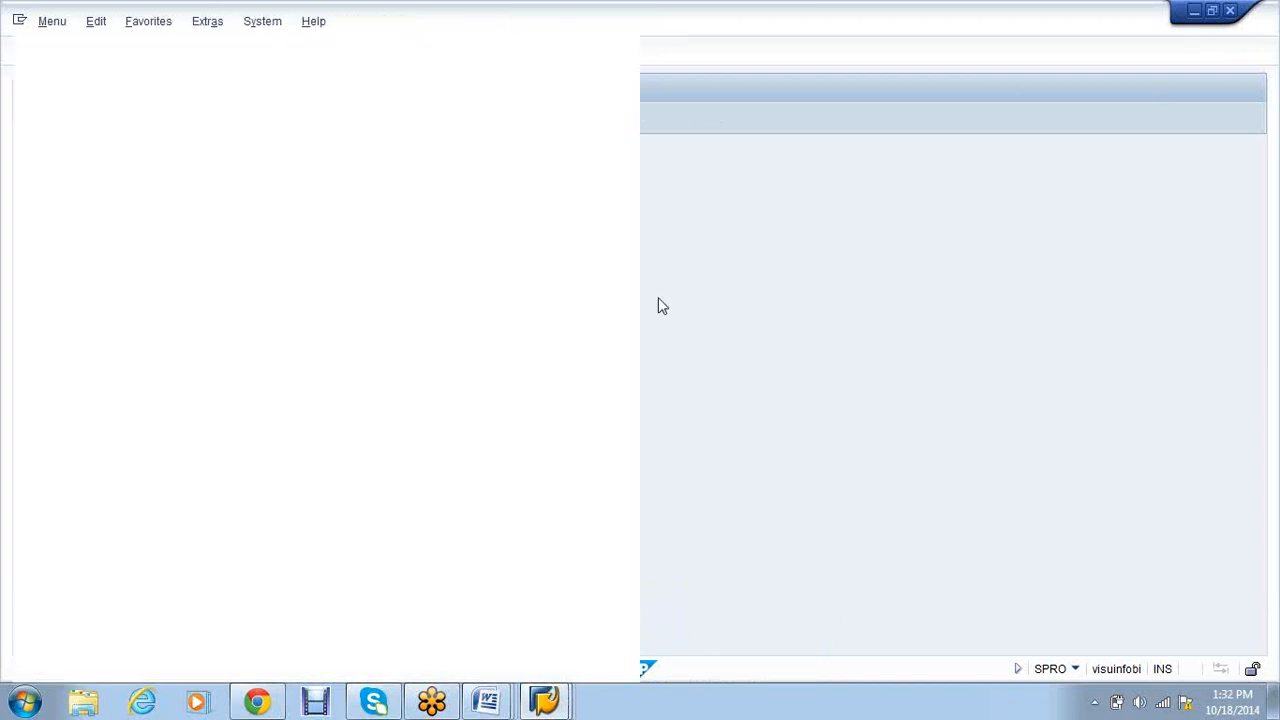
text(spro)
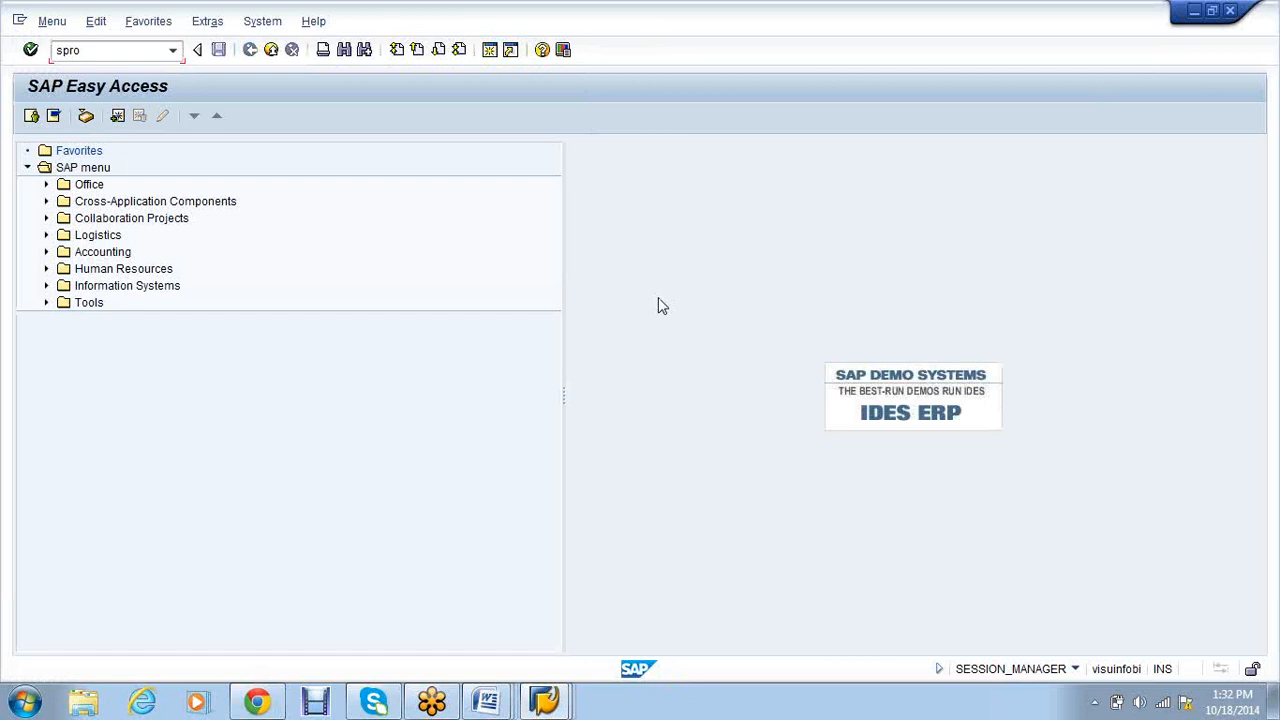
key(Return)
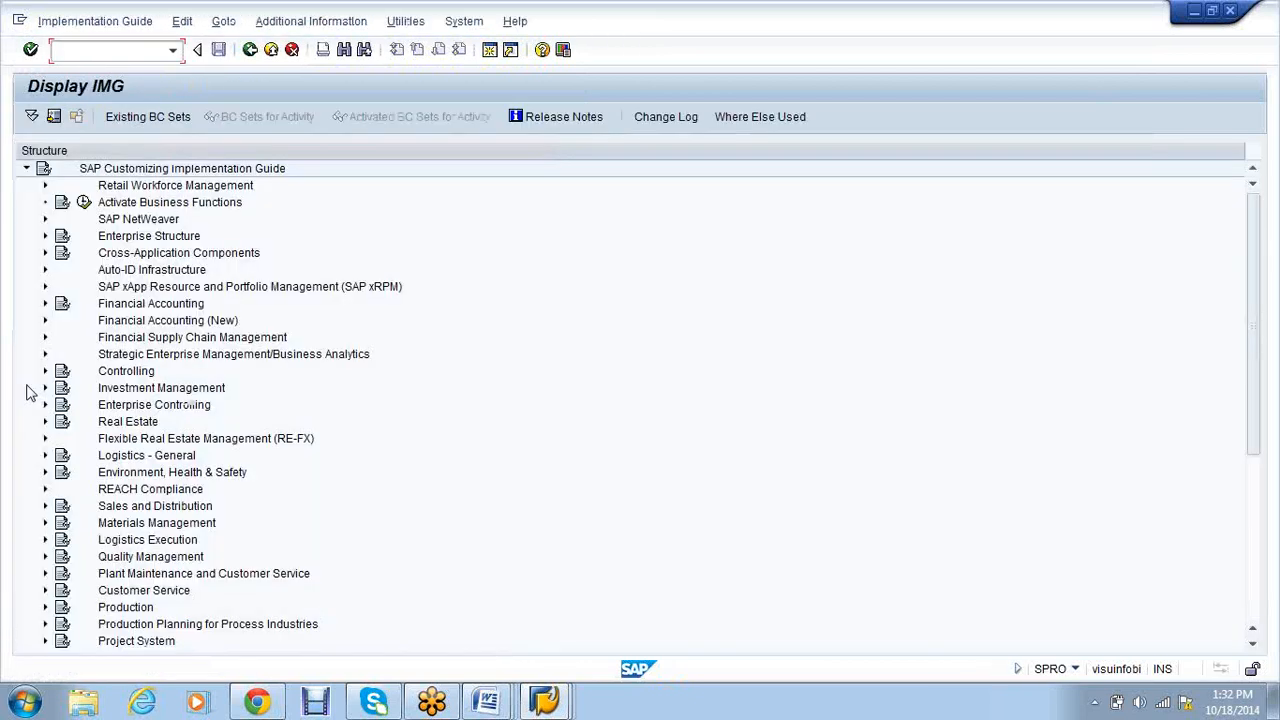
click(44, 303)
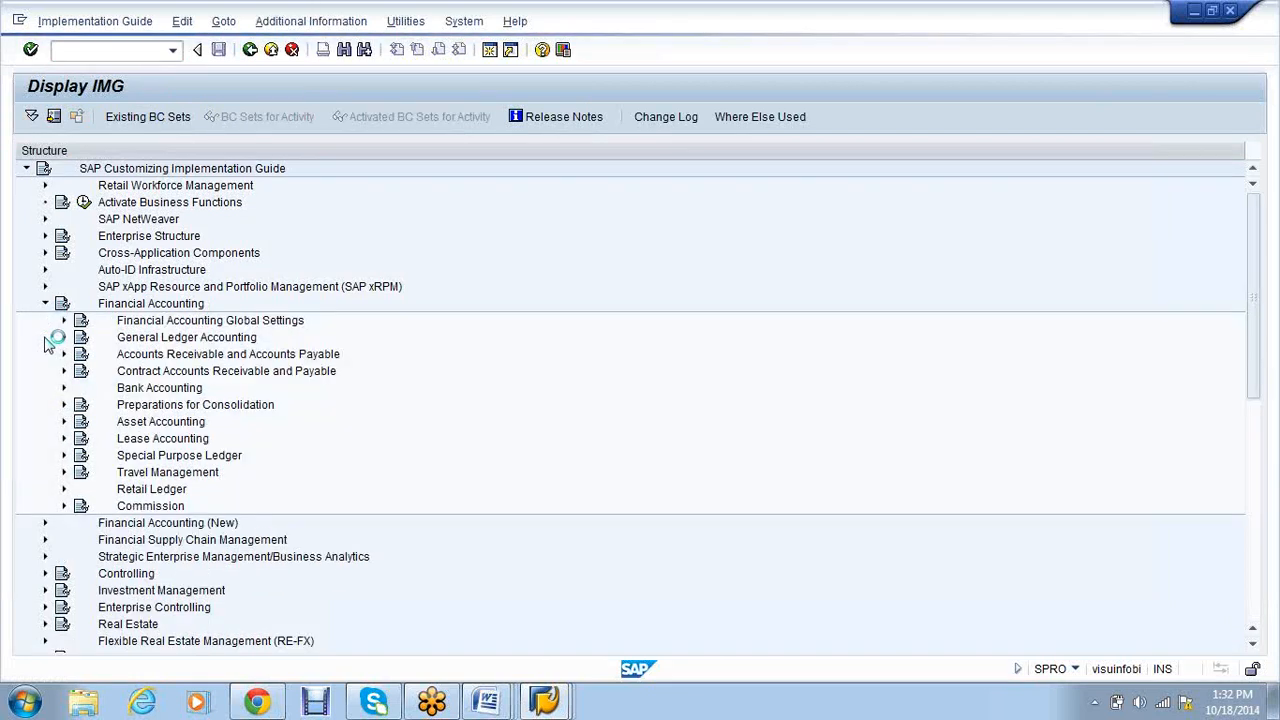
click(62, 338)
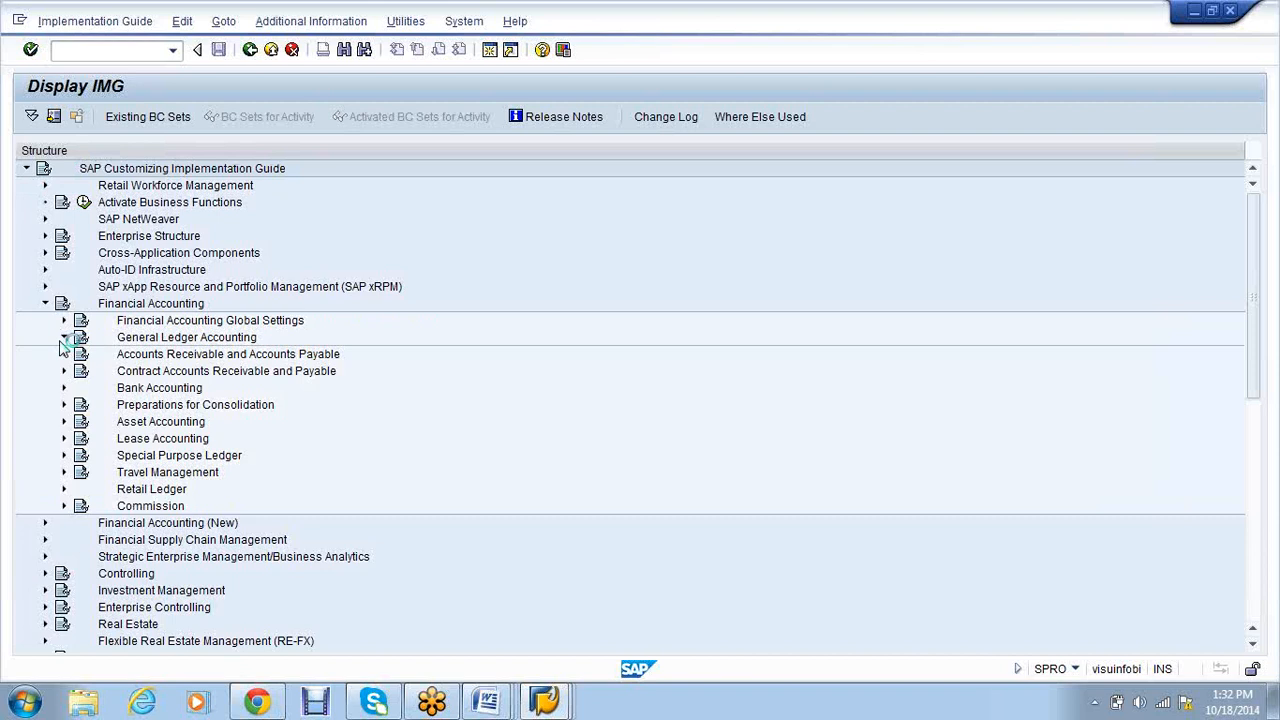
click(63, 321)
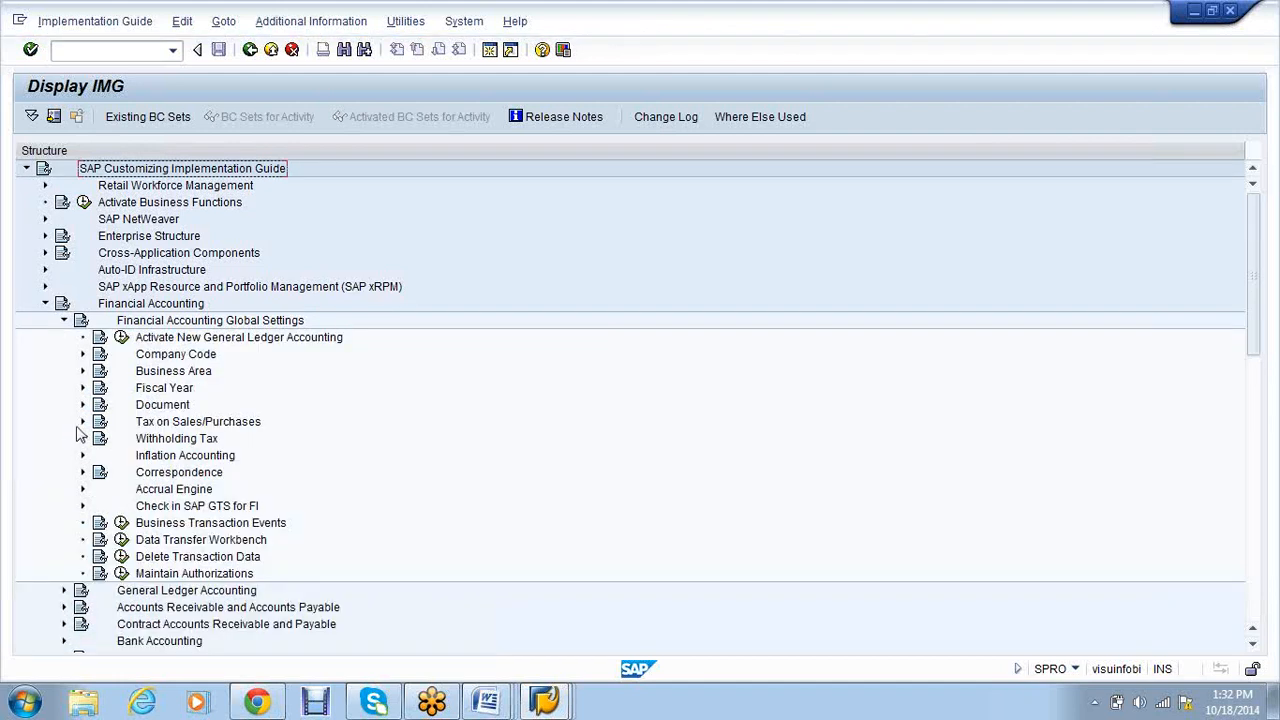
click(83, 422)
click(101, 440)
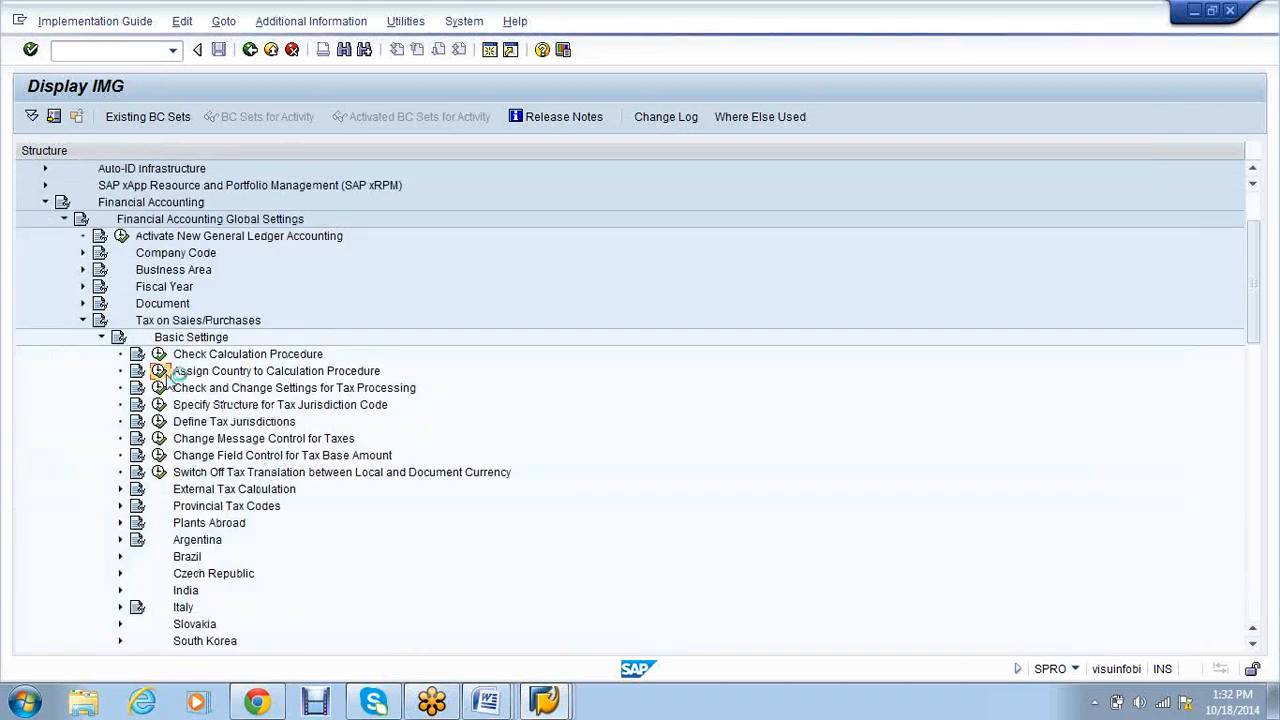
click(161, 372)
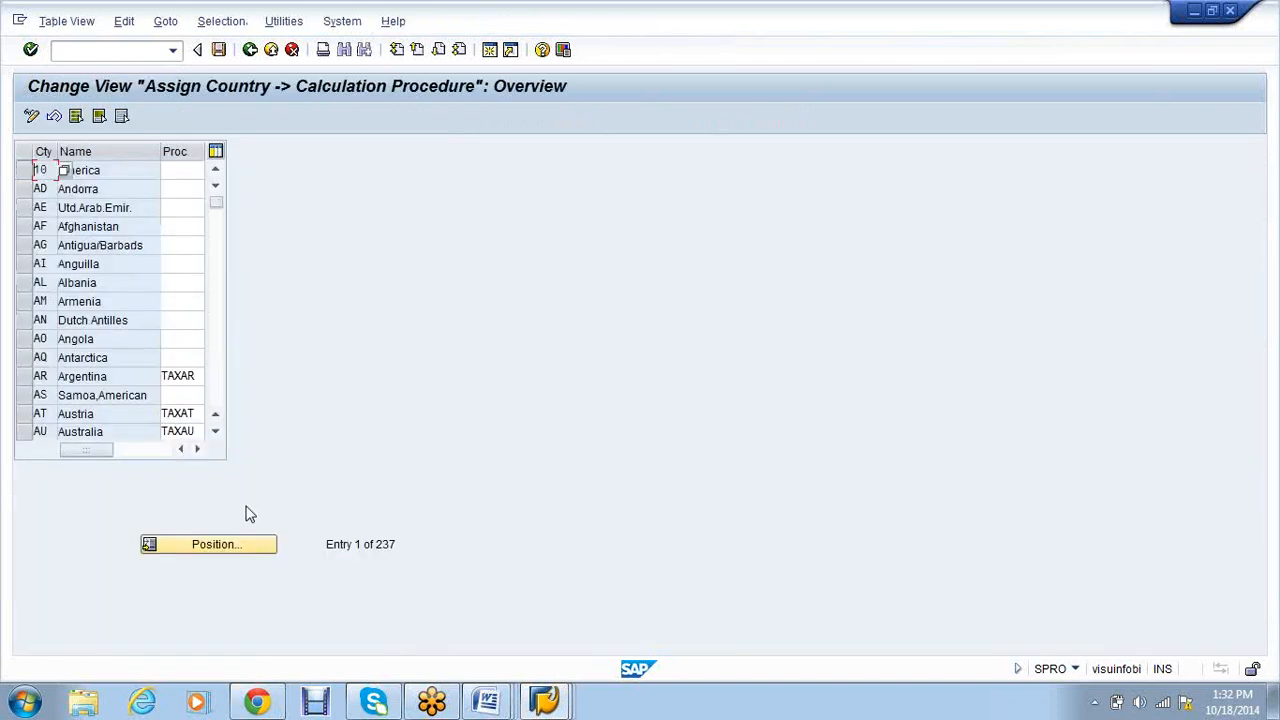
- Locate country IN, assign calculation procedure VS01 to it and save
click(222, 545)
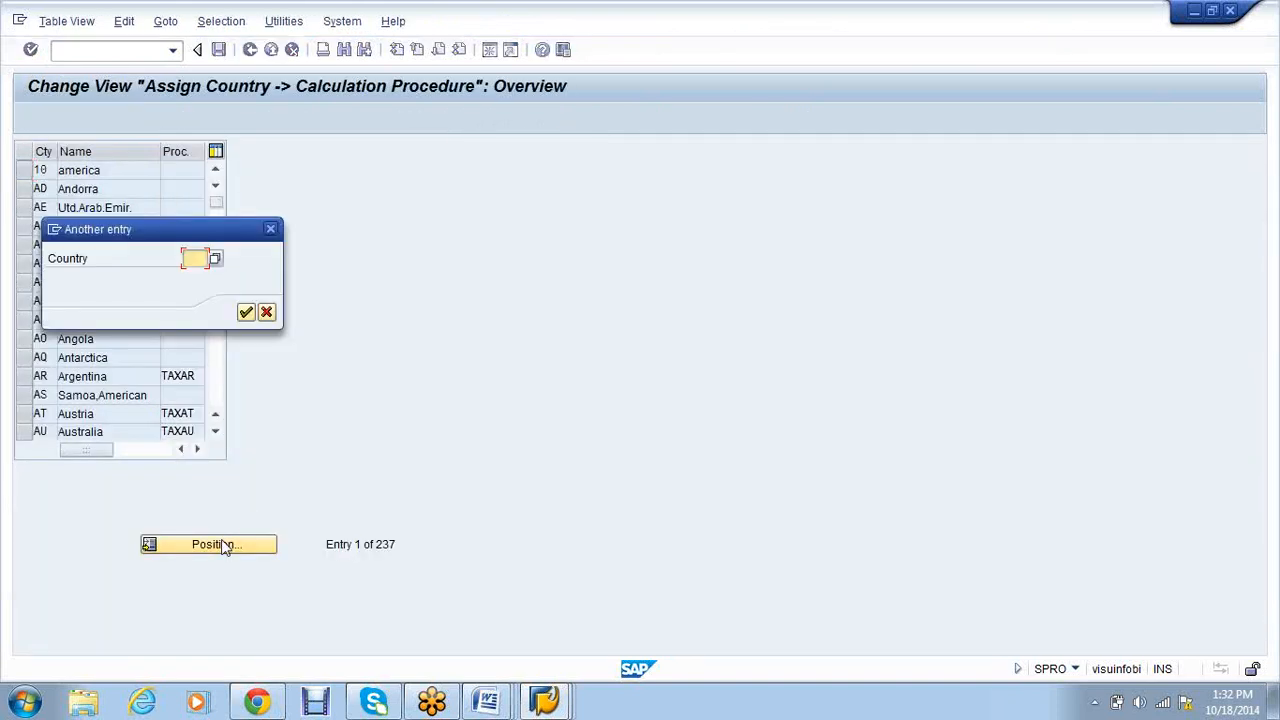
text(IN)
key(Return)
text(VS01)
key(Return)
key(ctrl+s)
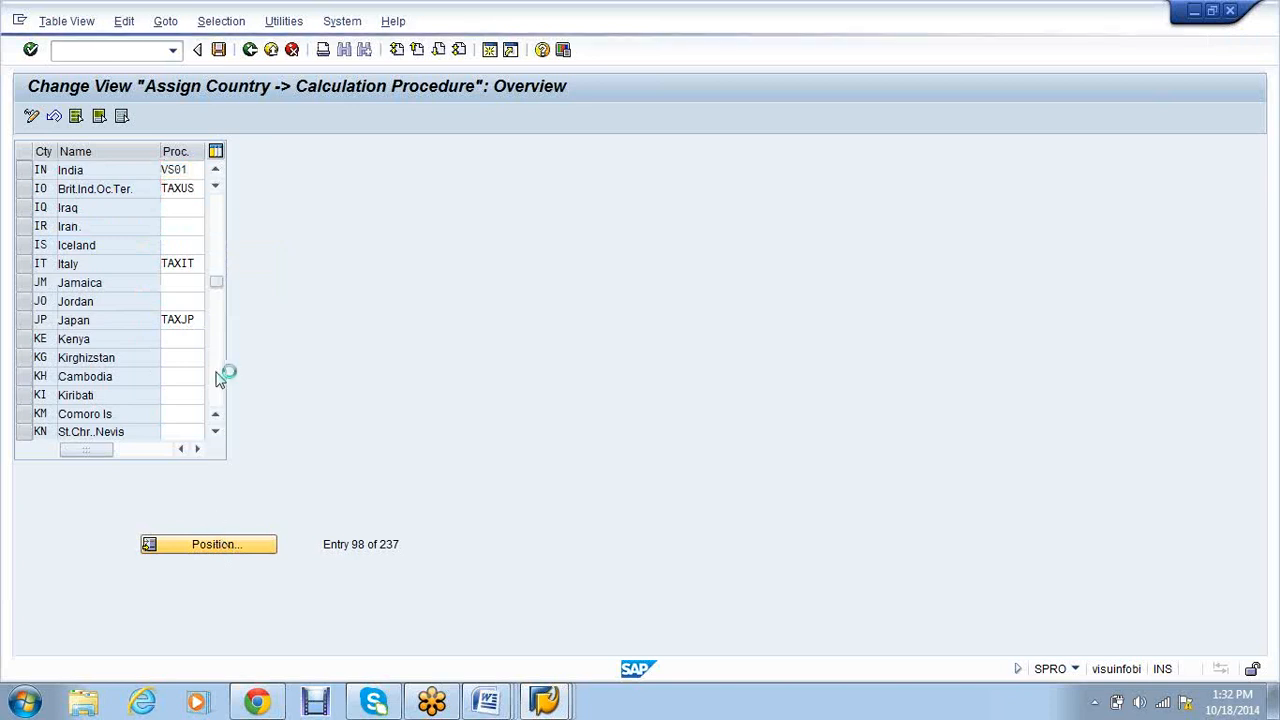
key(Return)
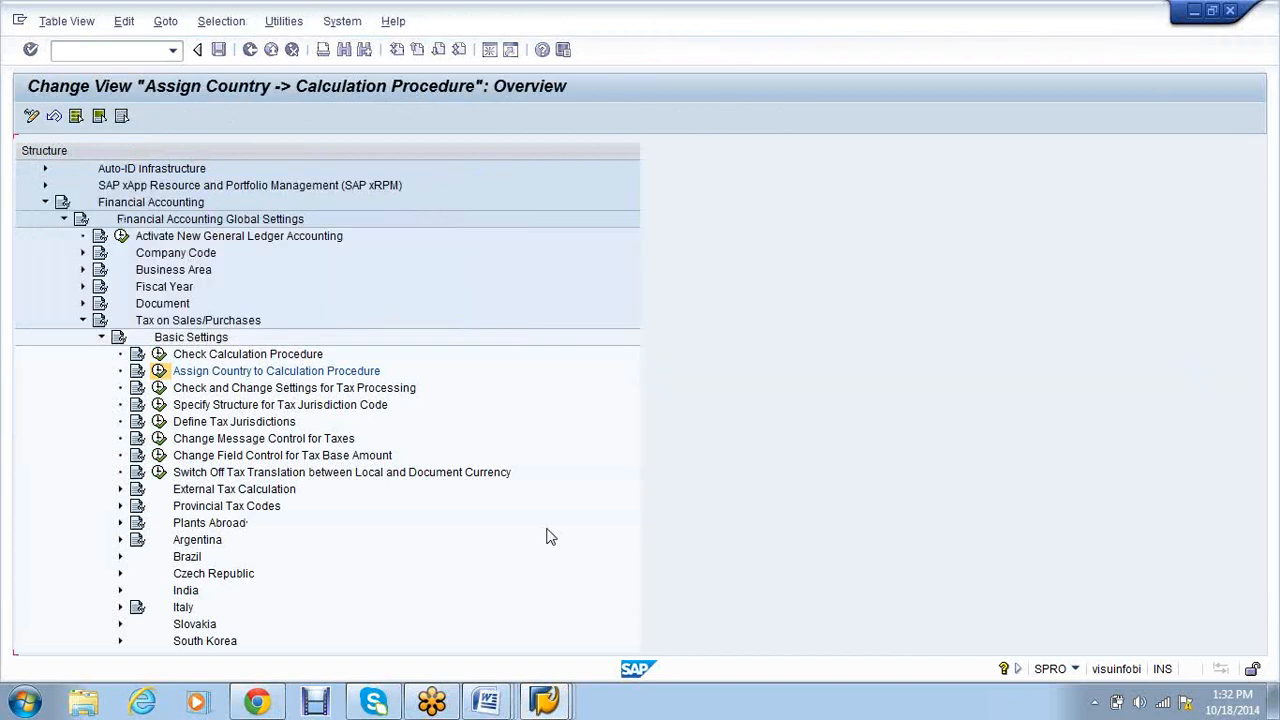
- In the quantity/value updating session, run OMR2, add an invoice verification tax default for company code VS01 with domestic tax code P0, and save
mouse_move(510, 705)
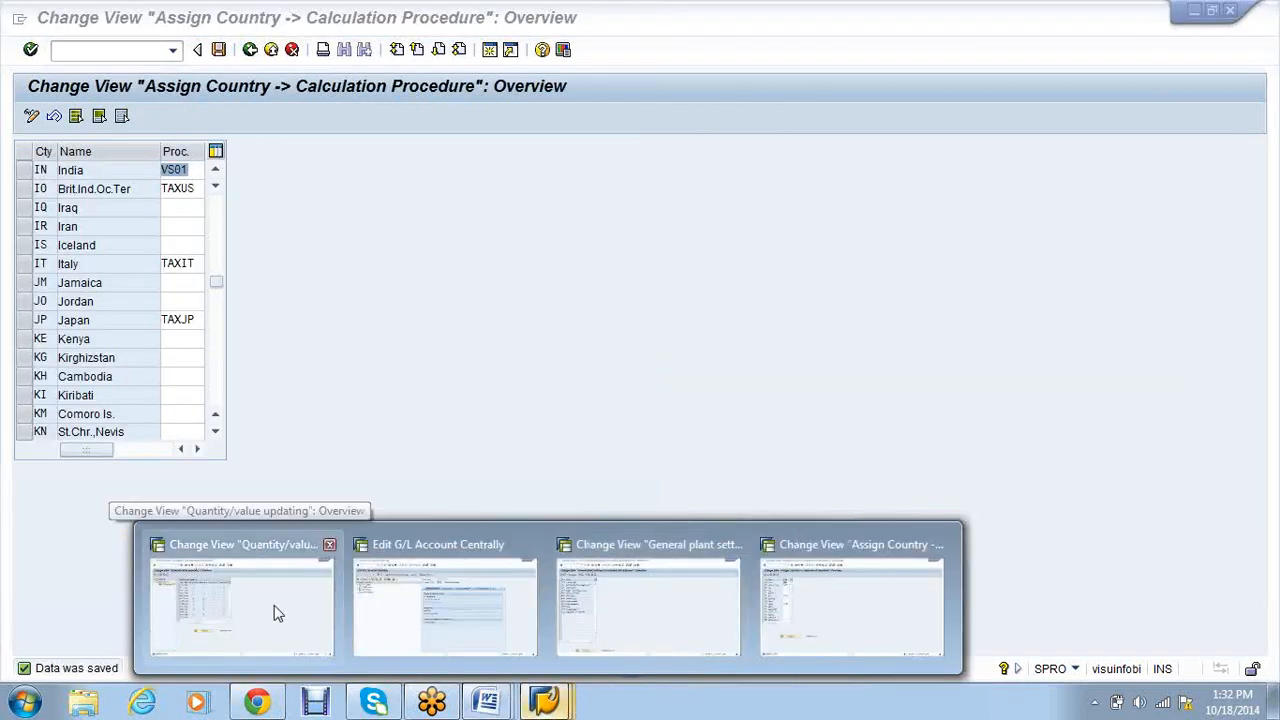
click(278, 612)
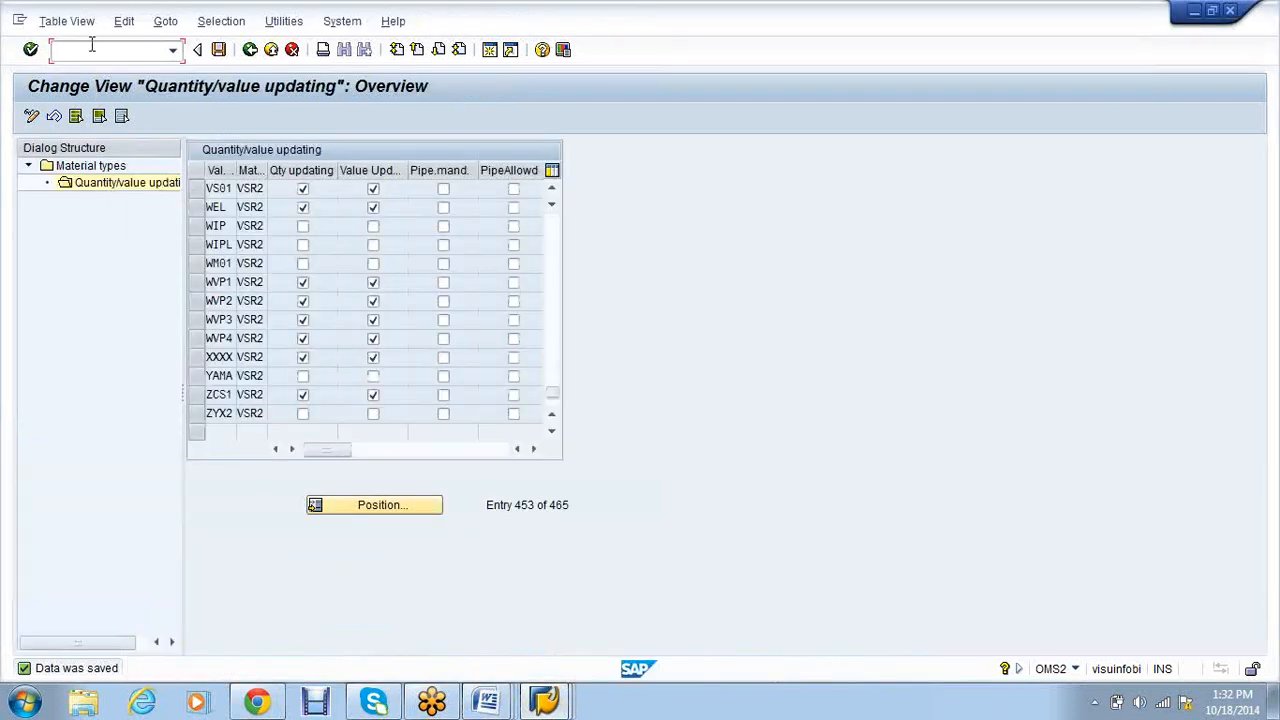
text(/nomr)
key(Return)
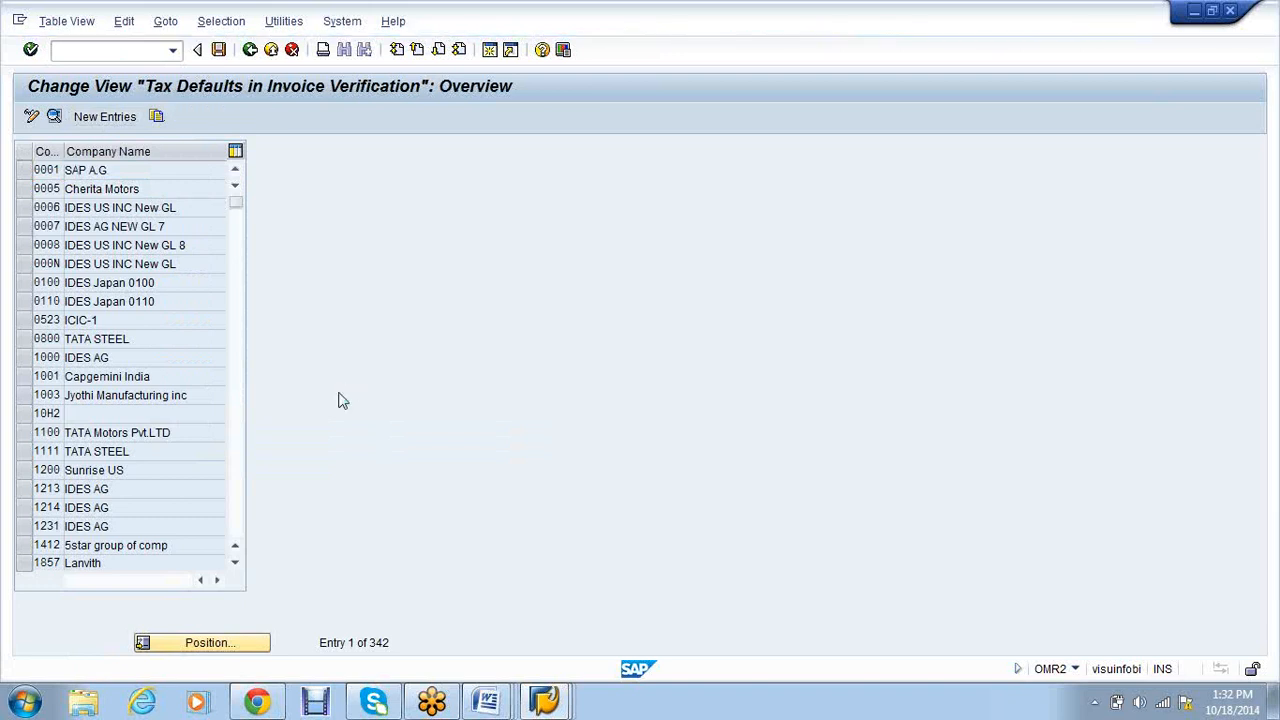
key(F5)
text(vs01)
key(Tab)
key(Tab)
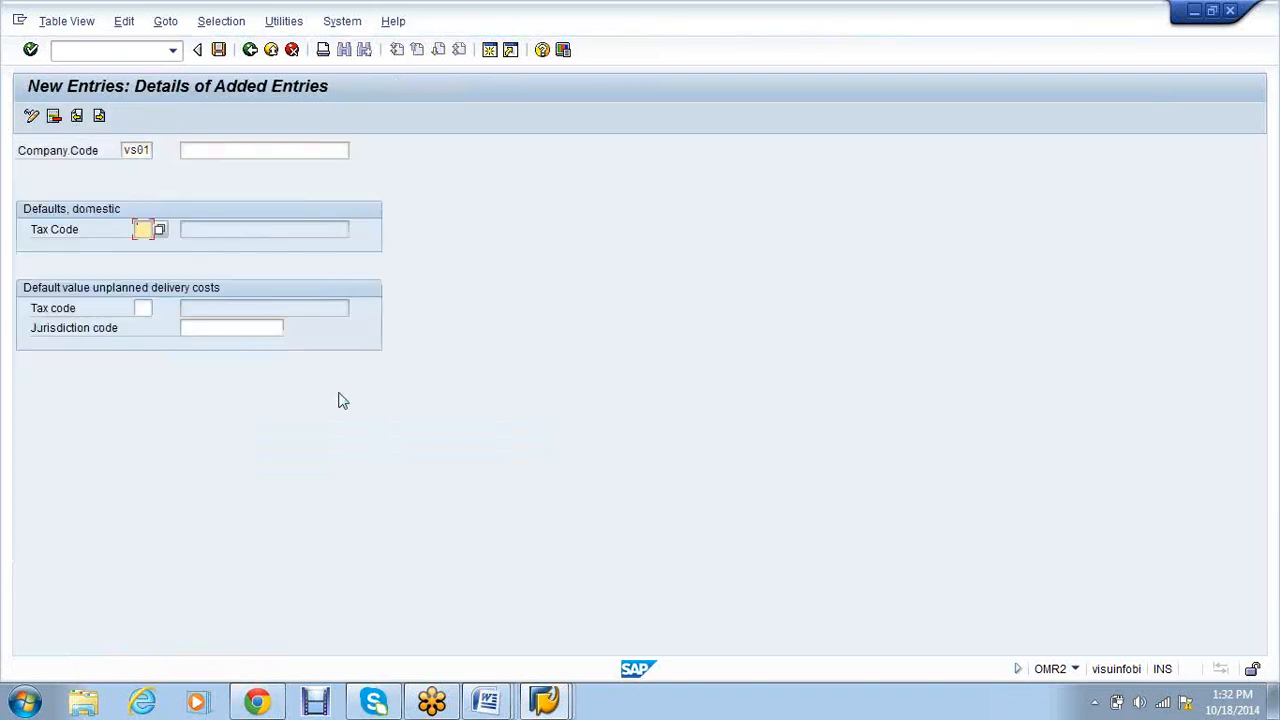
text(P0)
key(Return)
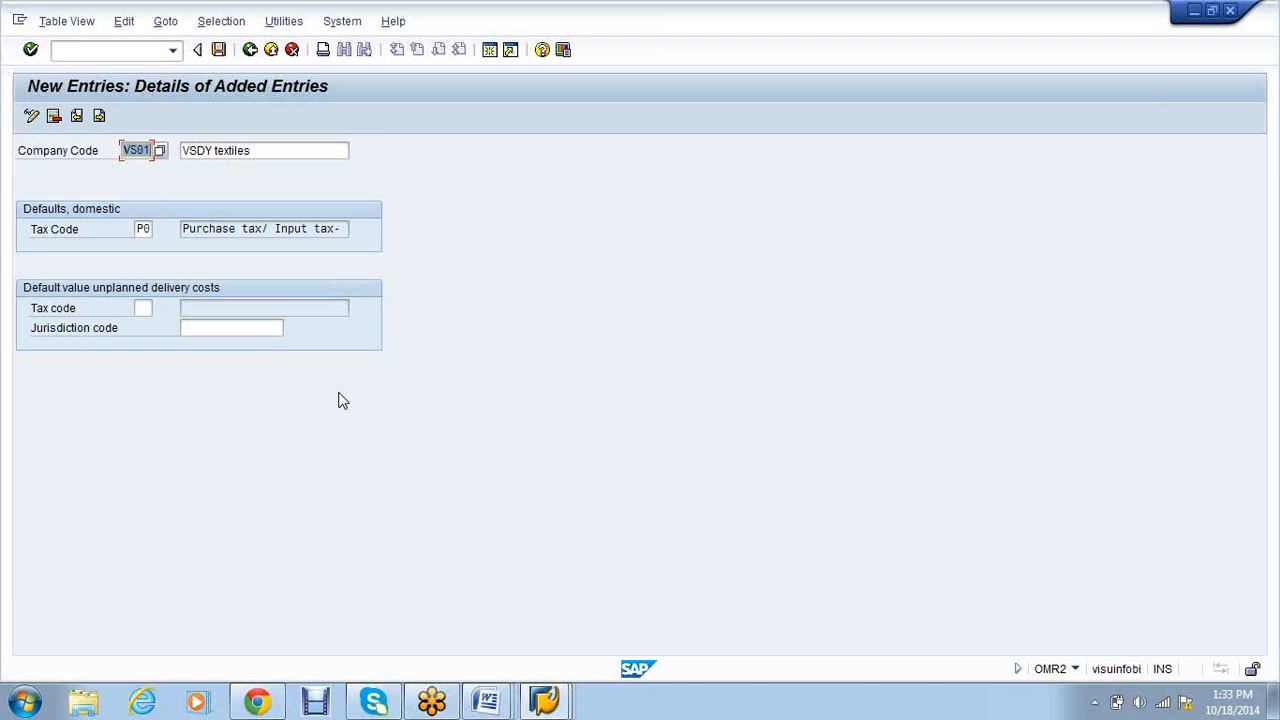
key(ctrl+s)
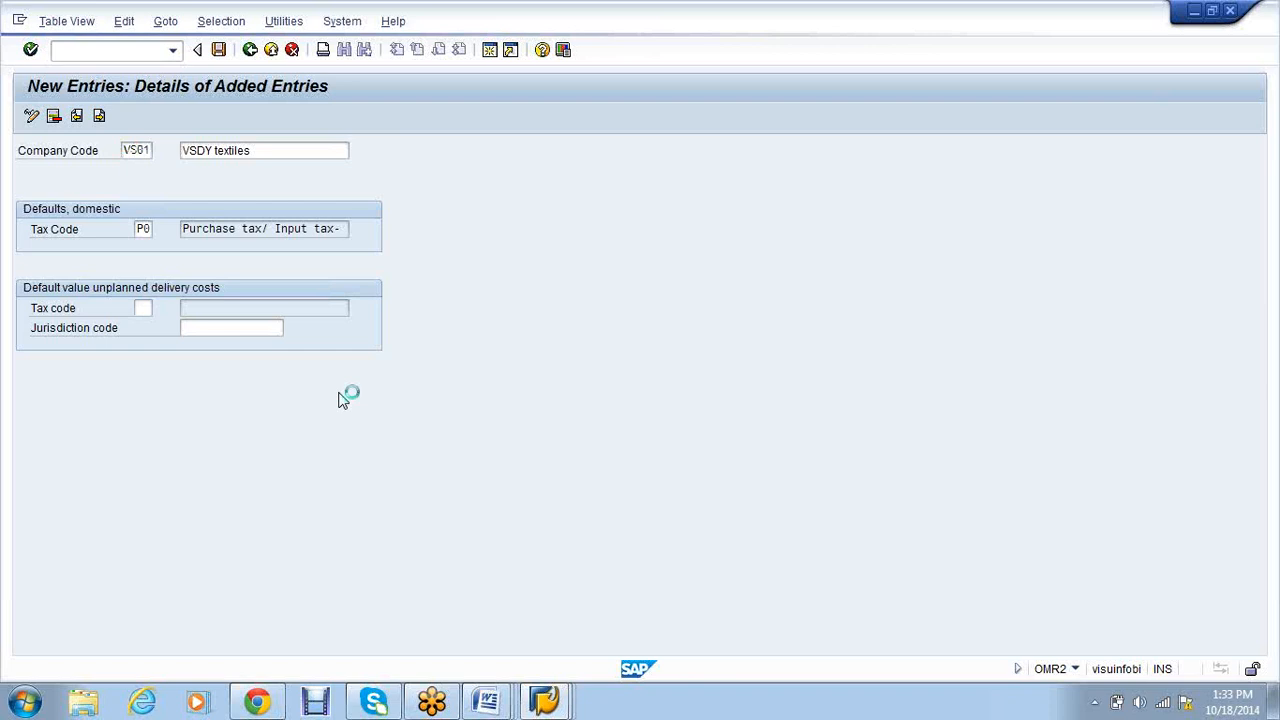
key(Return)
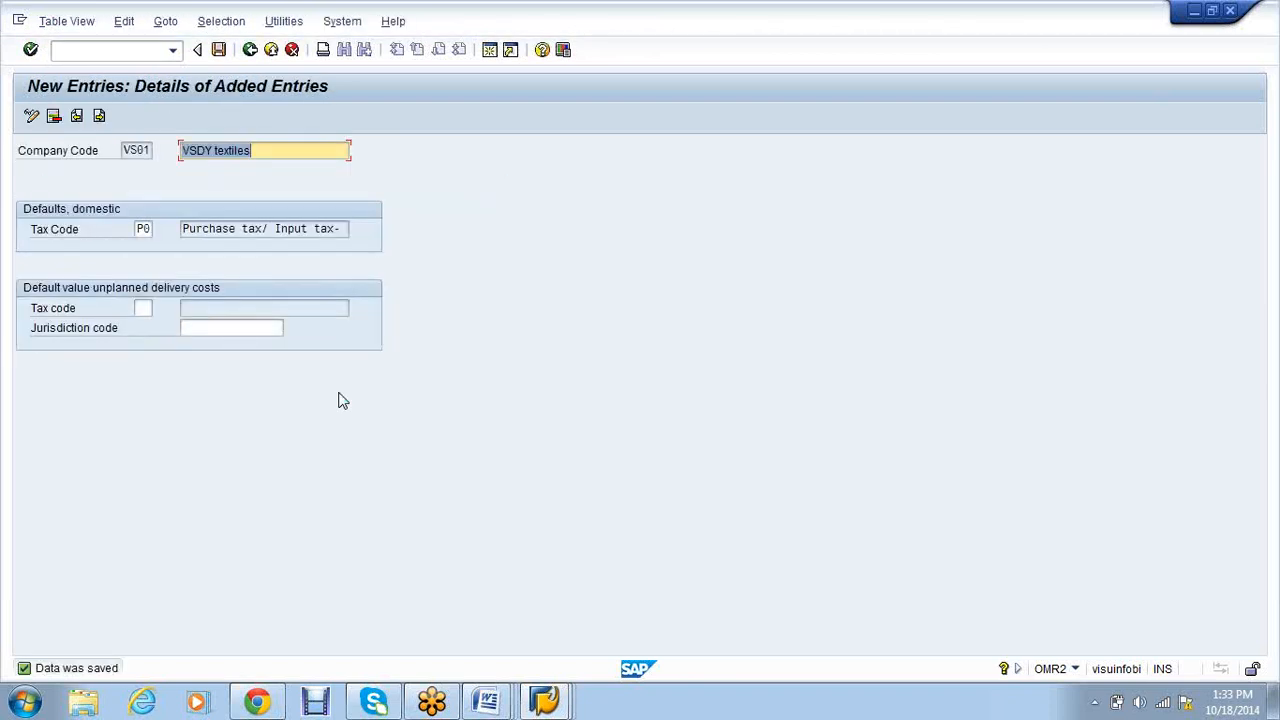
- In the general plant settings session, return to the IMG and open Set Tolerance Limits for Price Variance under Purchasing, Purchase Order
click(92, 44)
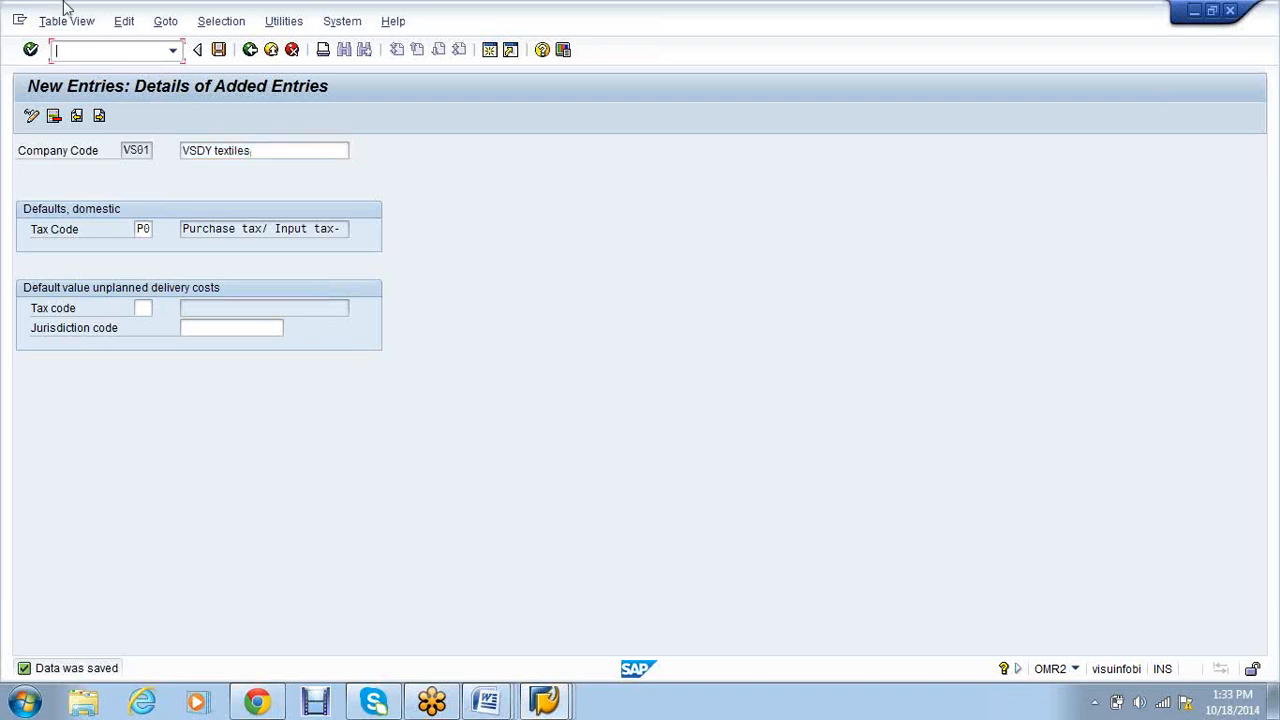
click(557, 712)
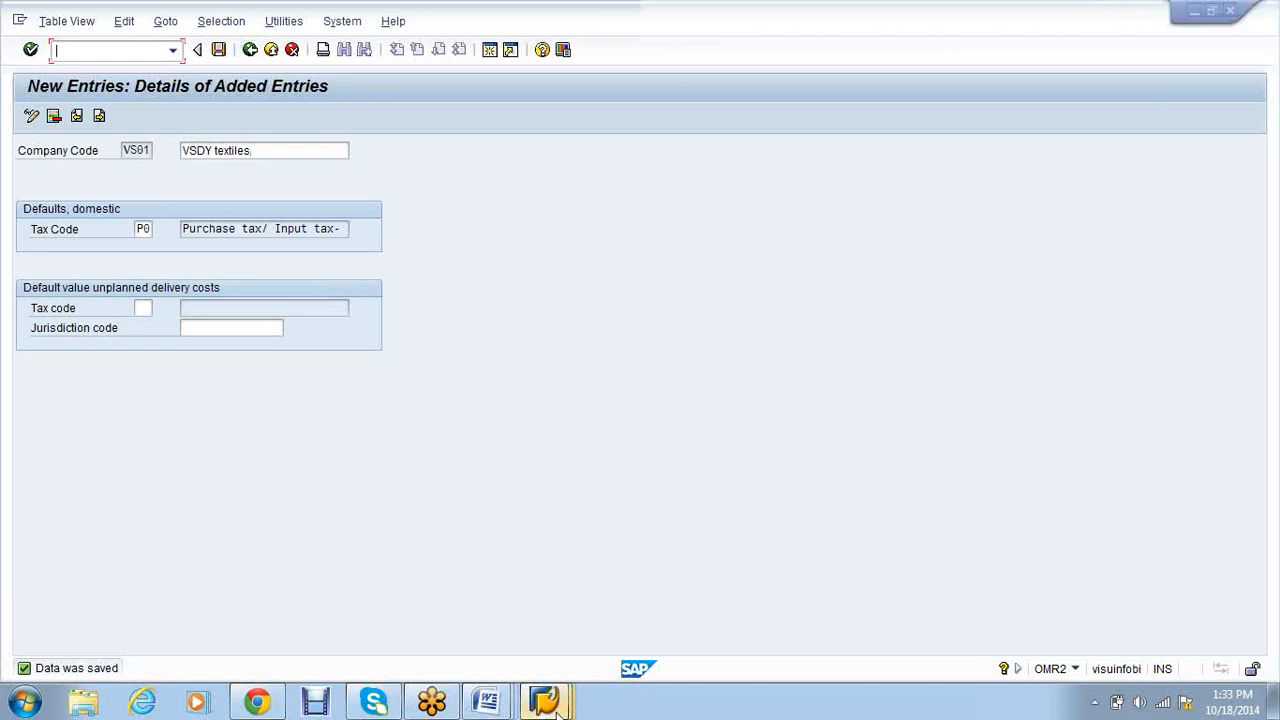
click(558, 708)
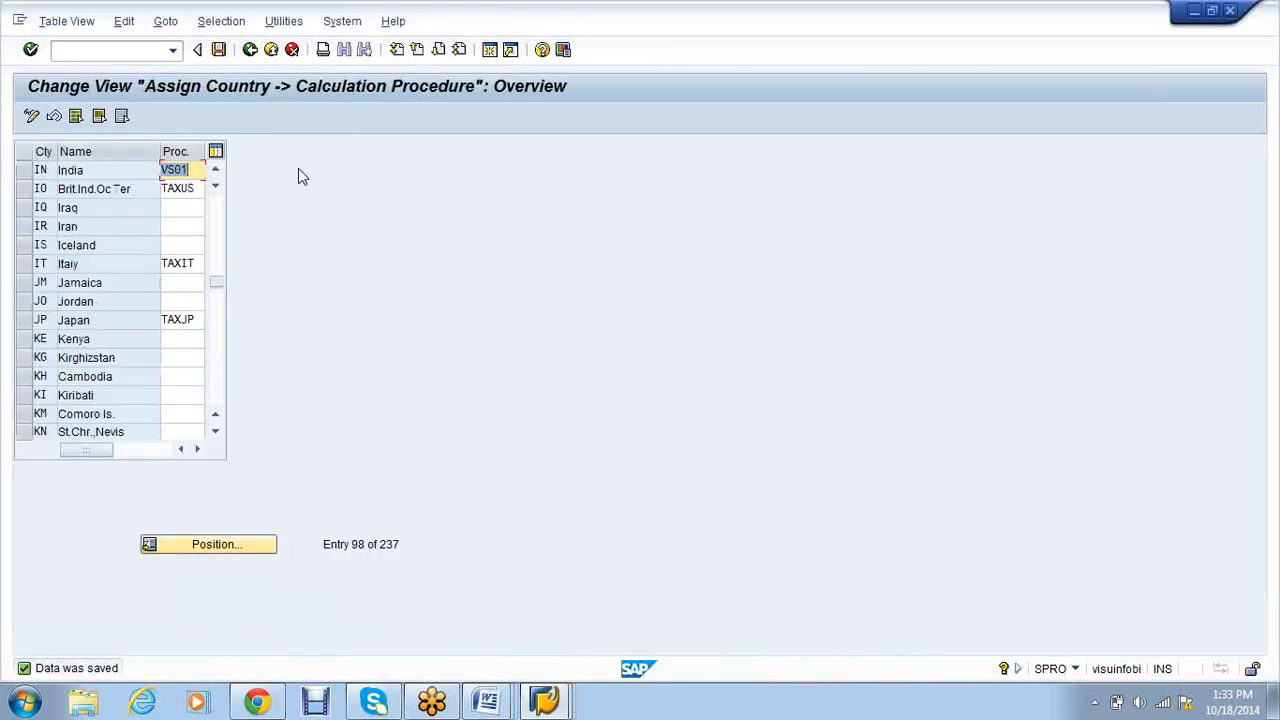
click(563, 705)
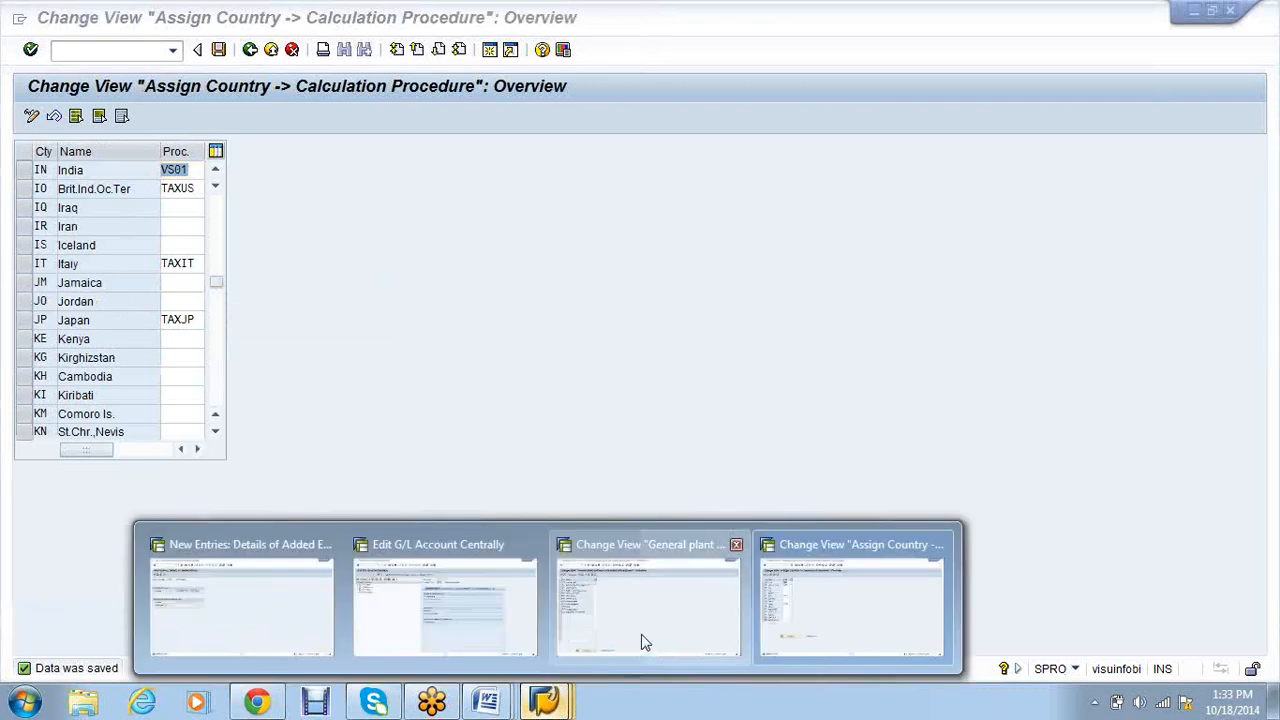
click(645, 642)
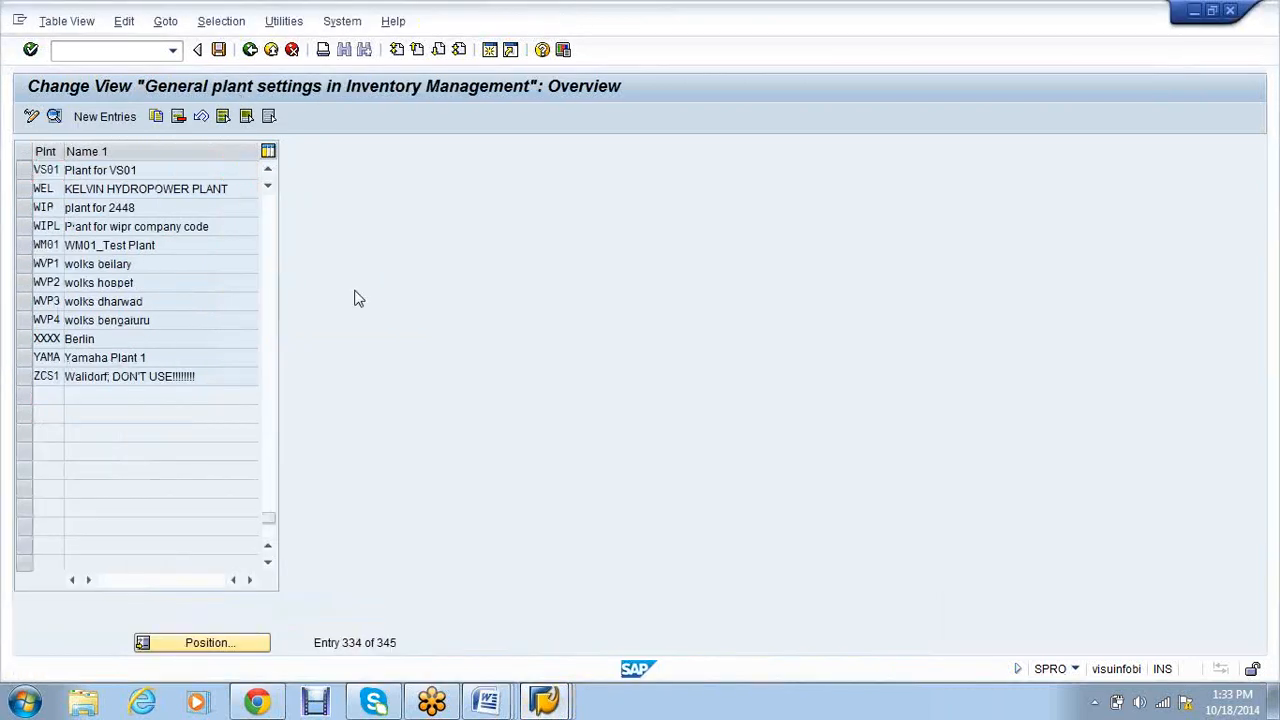
key(F3)
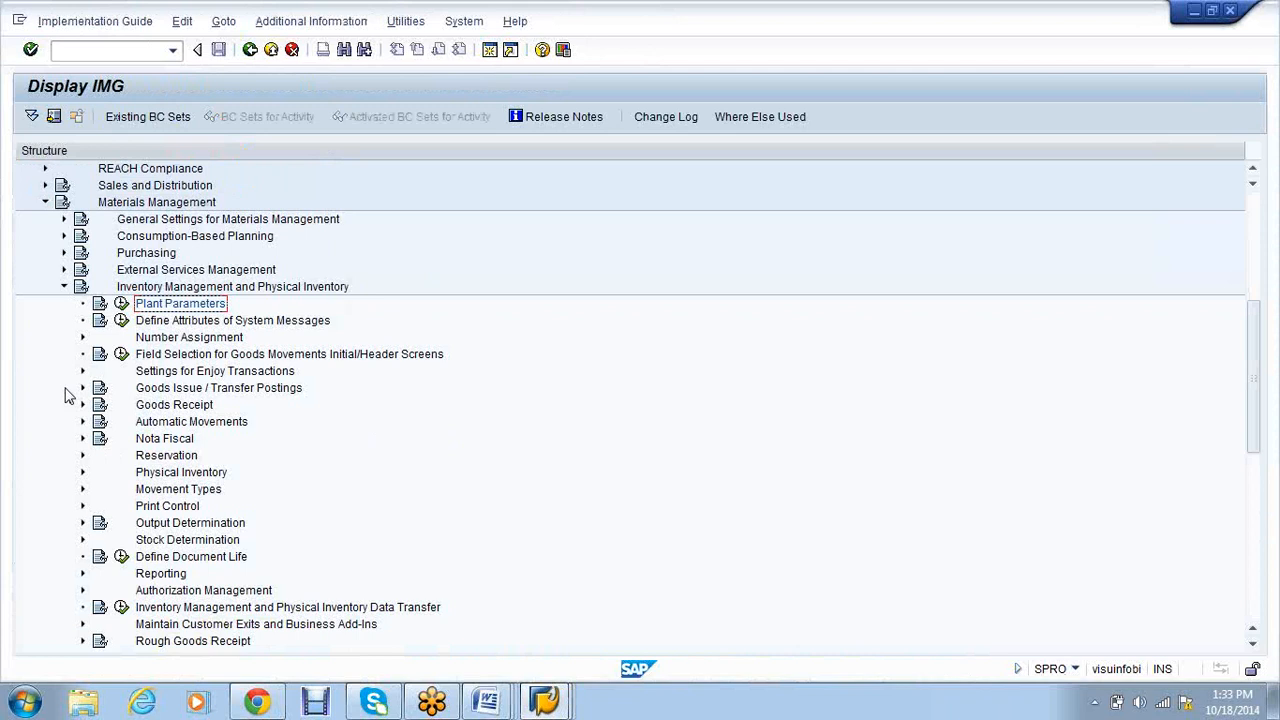
click(63, 287)
click(63, 254)
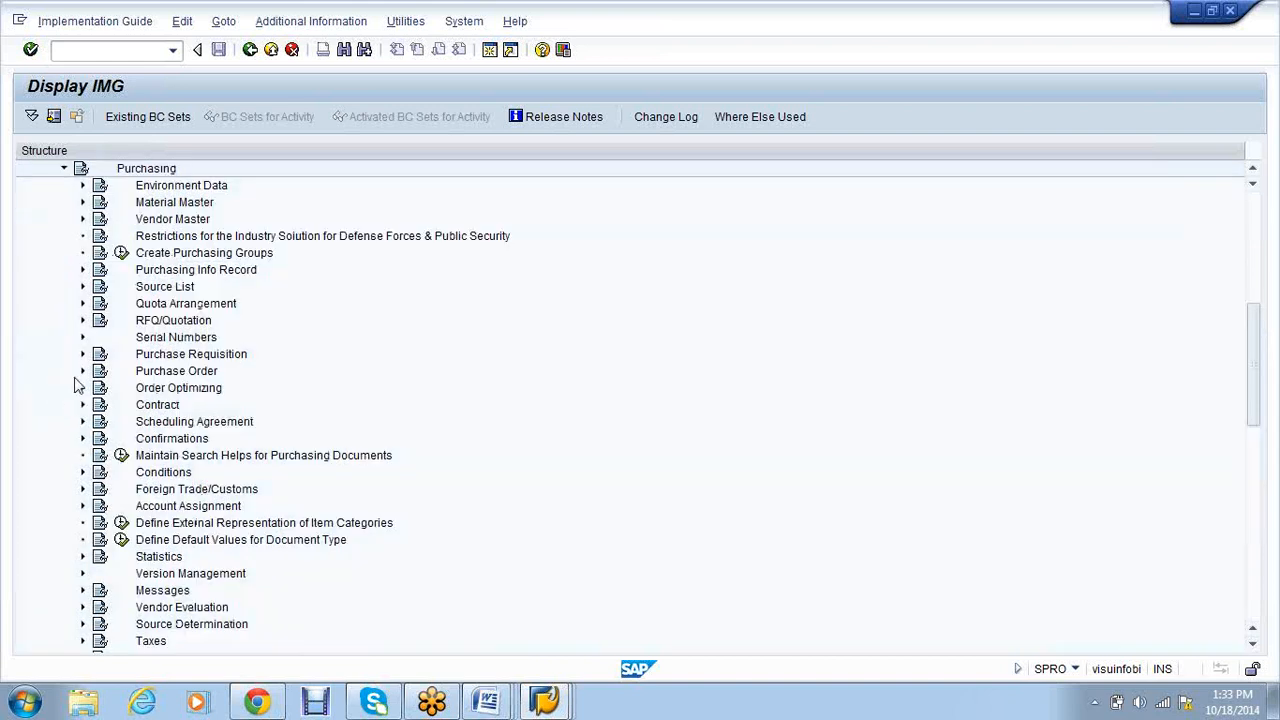
click(84, 372)
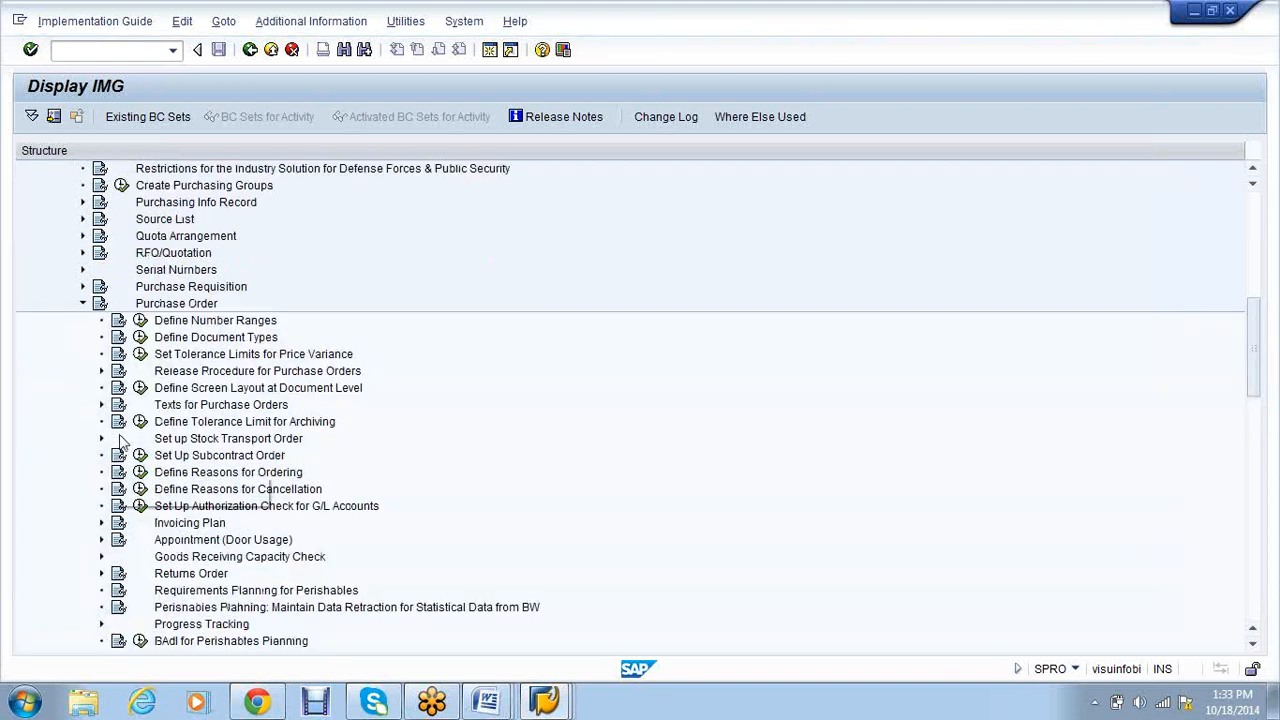
click(140, 354)
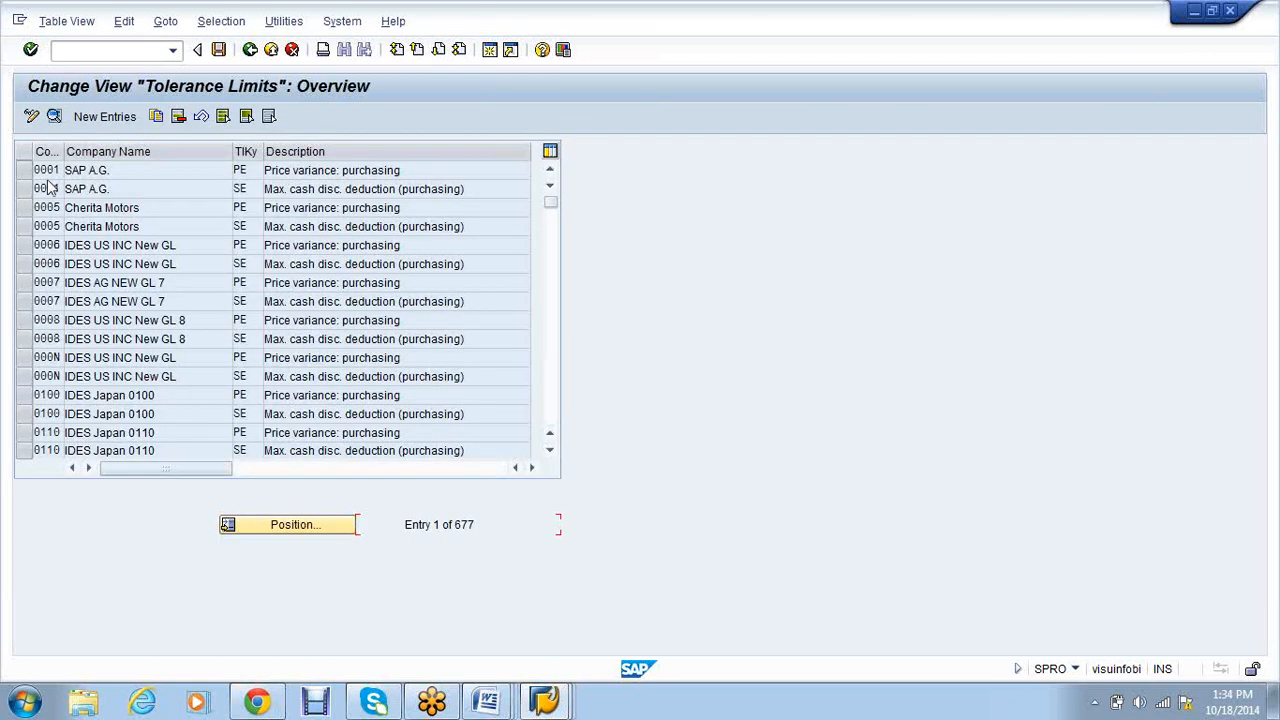
- Copy the purchasing tolerance limits PE and SE of company code 0001 to company code VS01 and save them
click(23, 172)
click(23, 189)
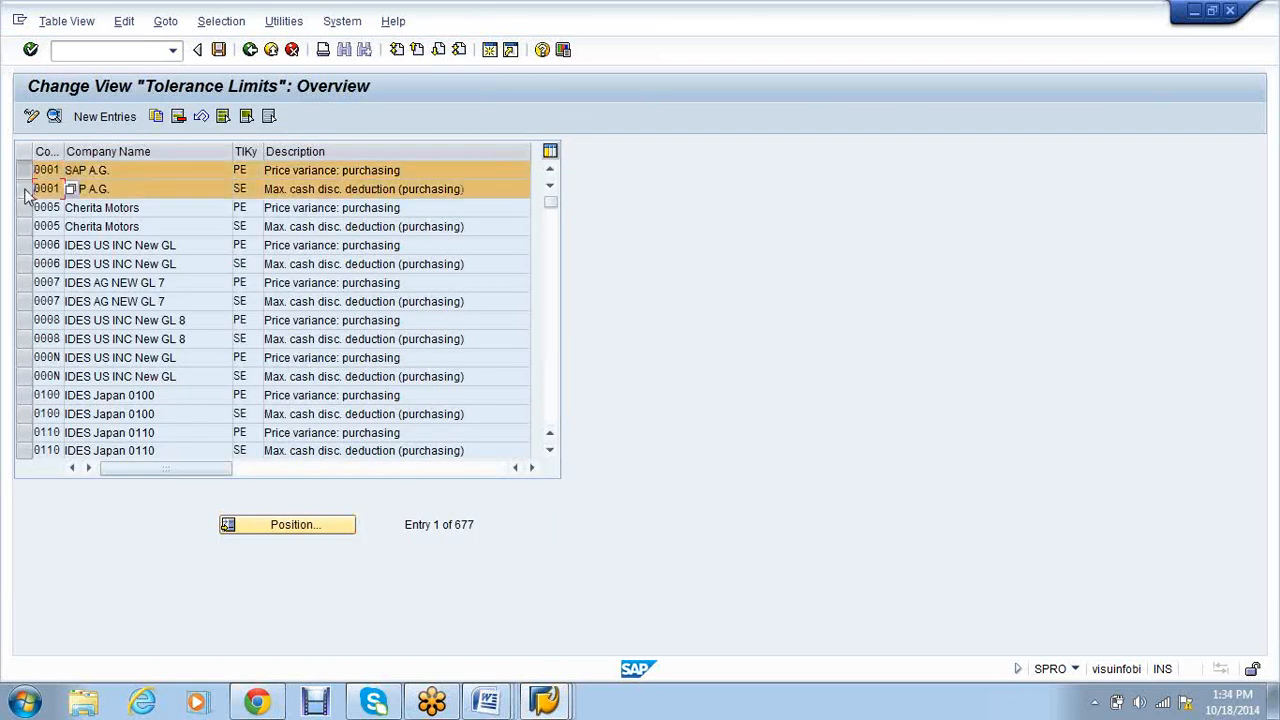
click(158, 117)
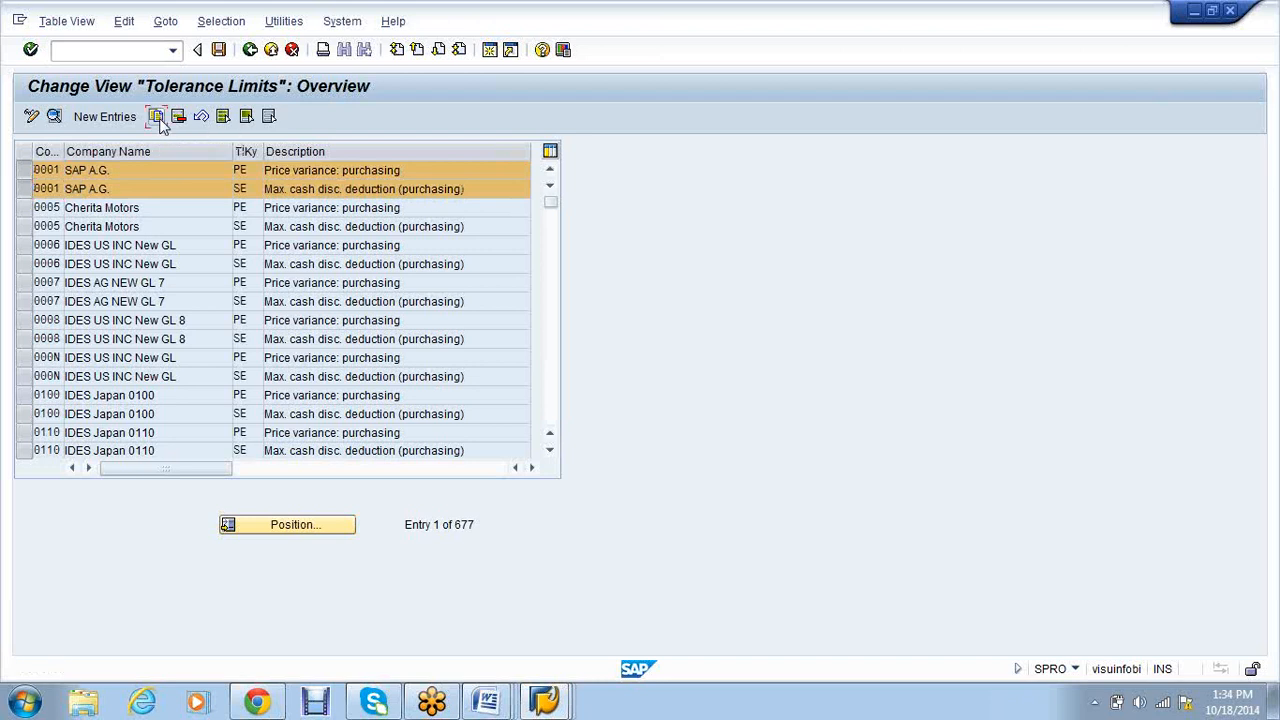
click(158, 117)
key(Tab)
text(vs01)
key(Return)
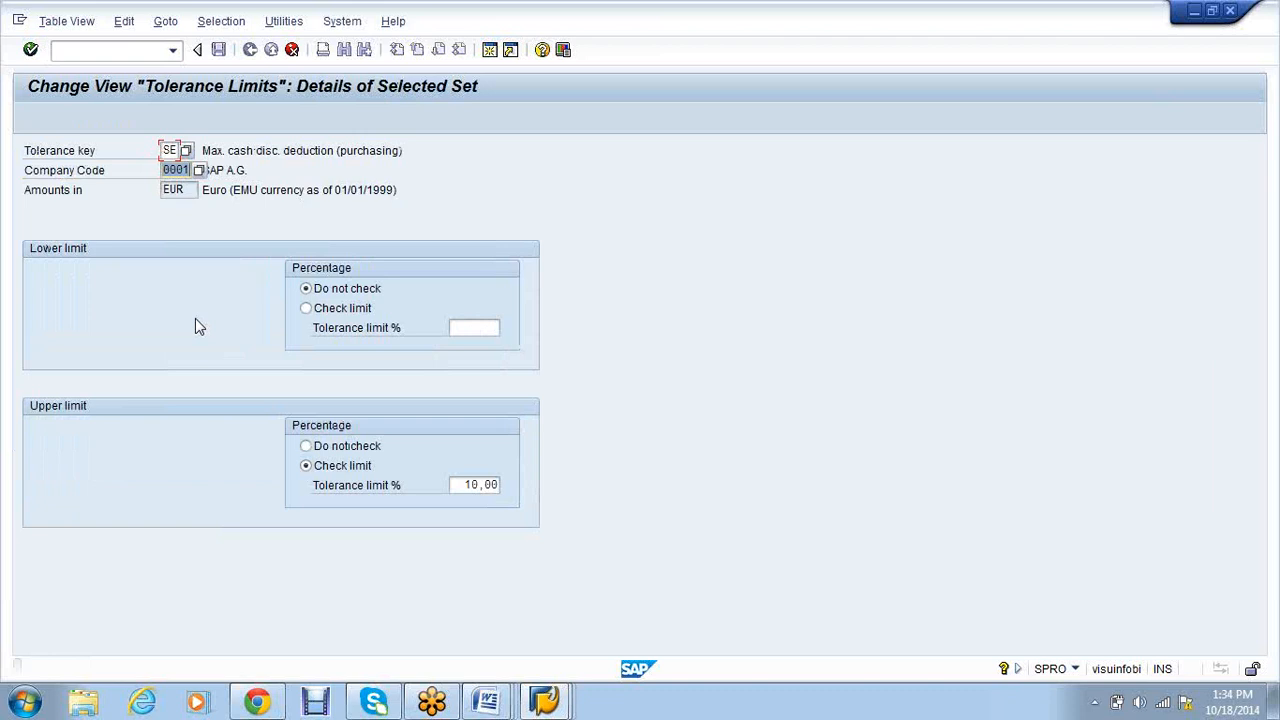
text(vs01)
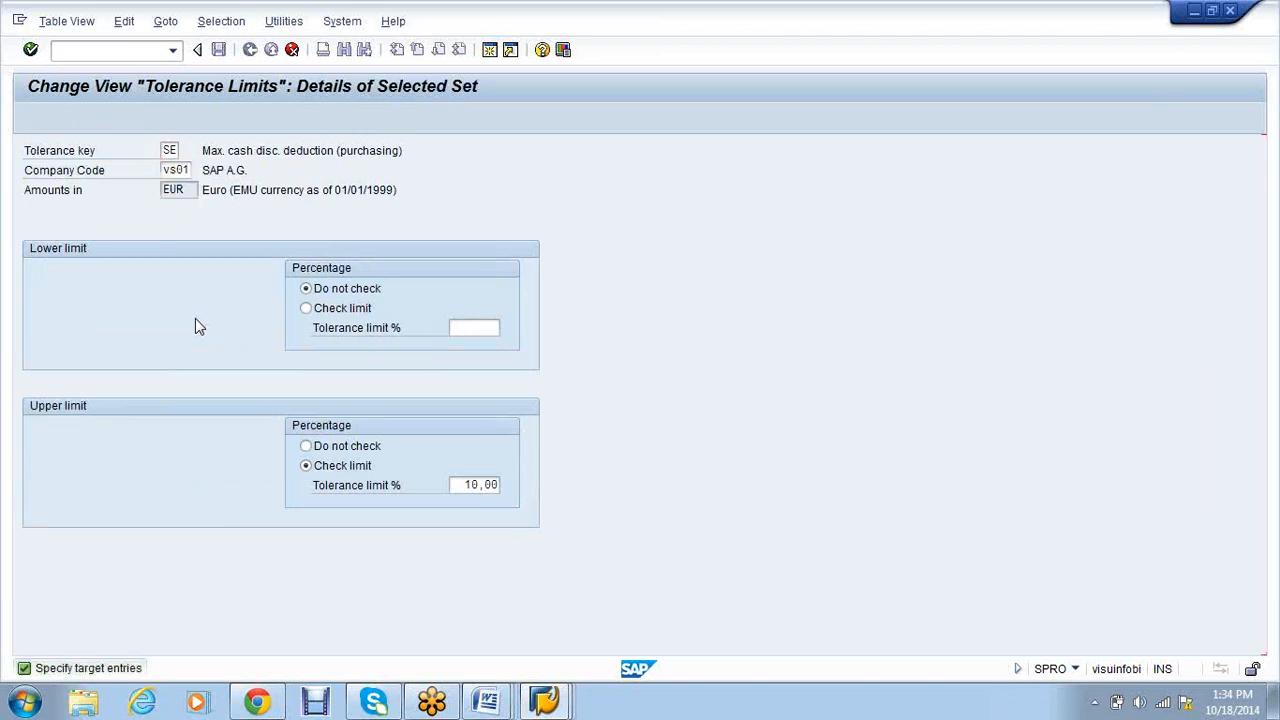
key(Return)
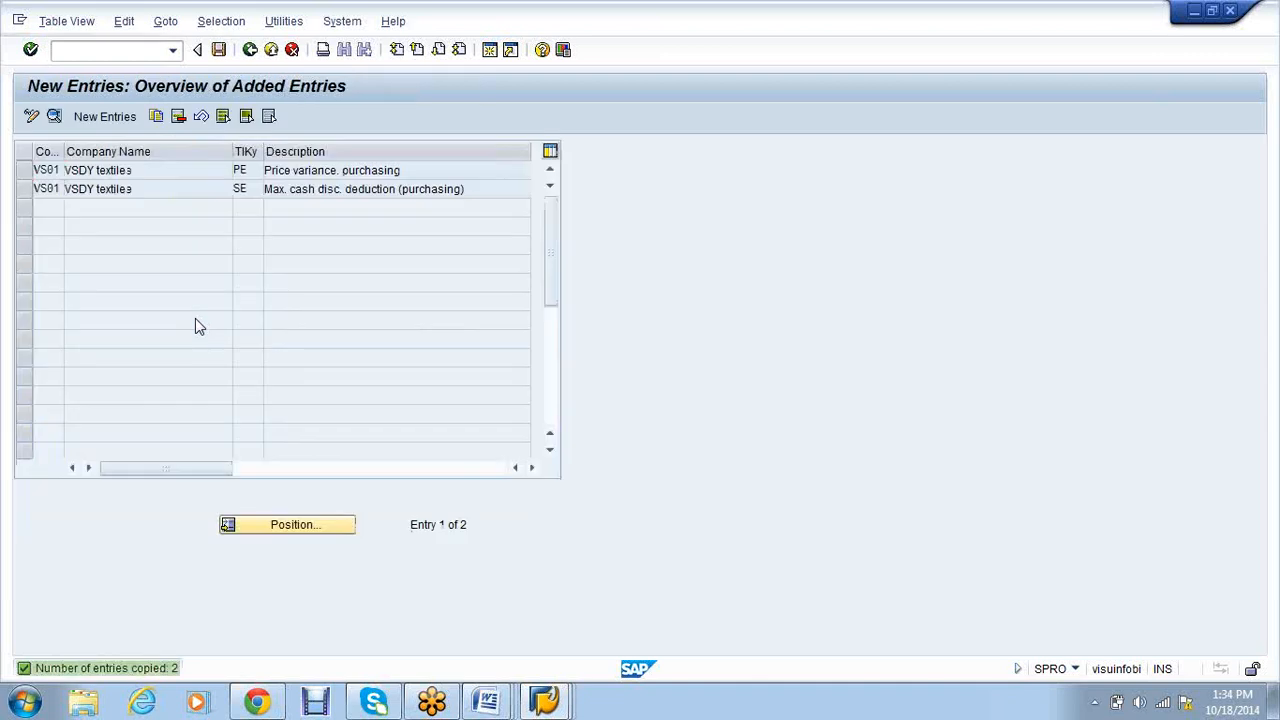
key(ctrl+s)
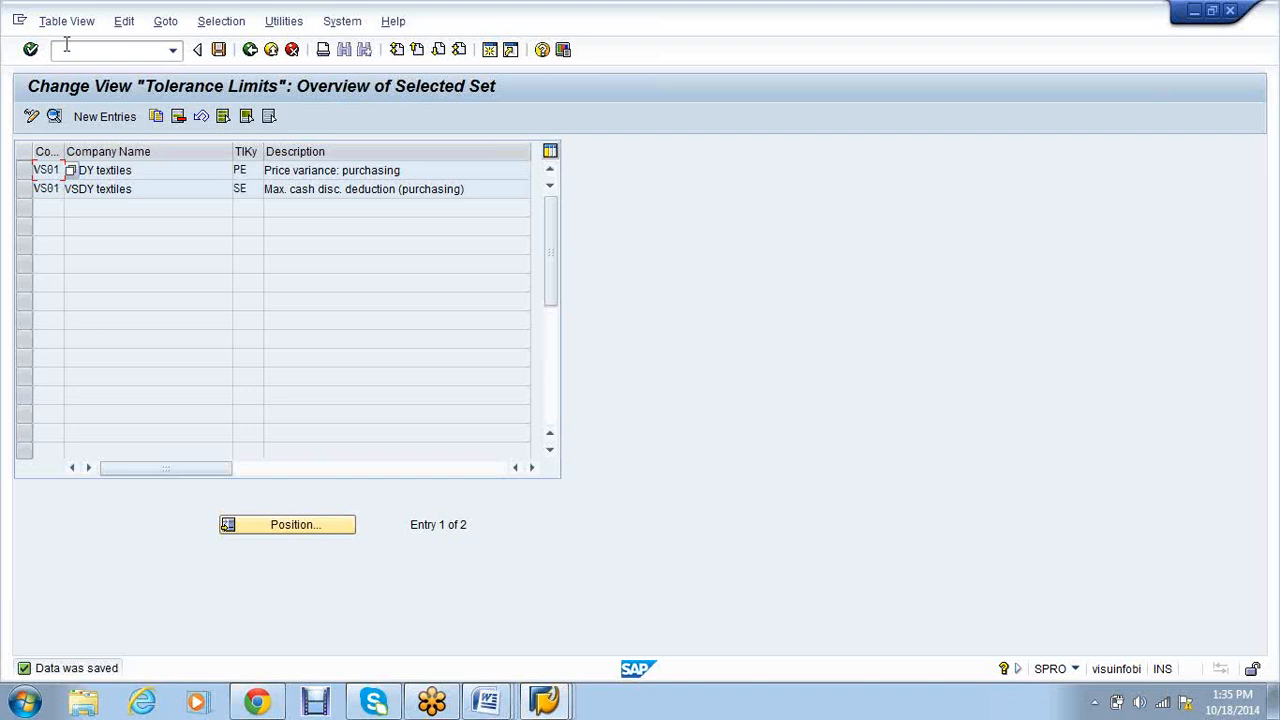
- Run OMC0, copy goods receipt tolerance limits B1, B2 and VP of company code 0005 to VS01, and save them
click(59, 49)
text(/nomo)
key(Return)
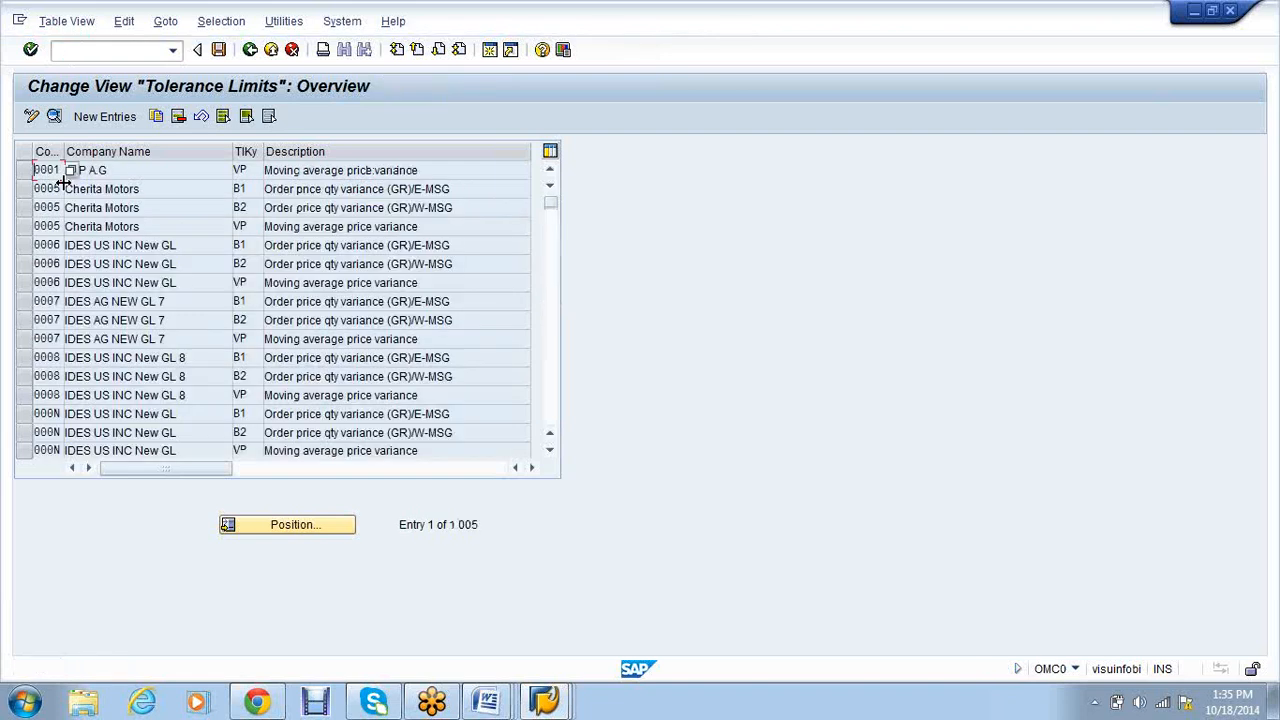
drag(24, 189, 28, 227)
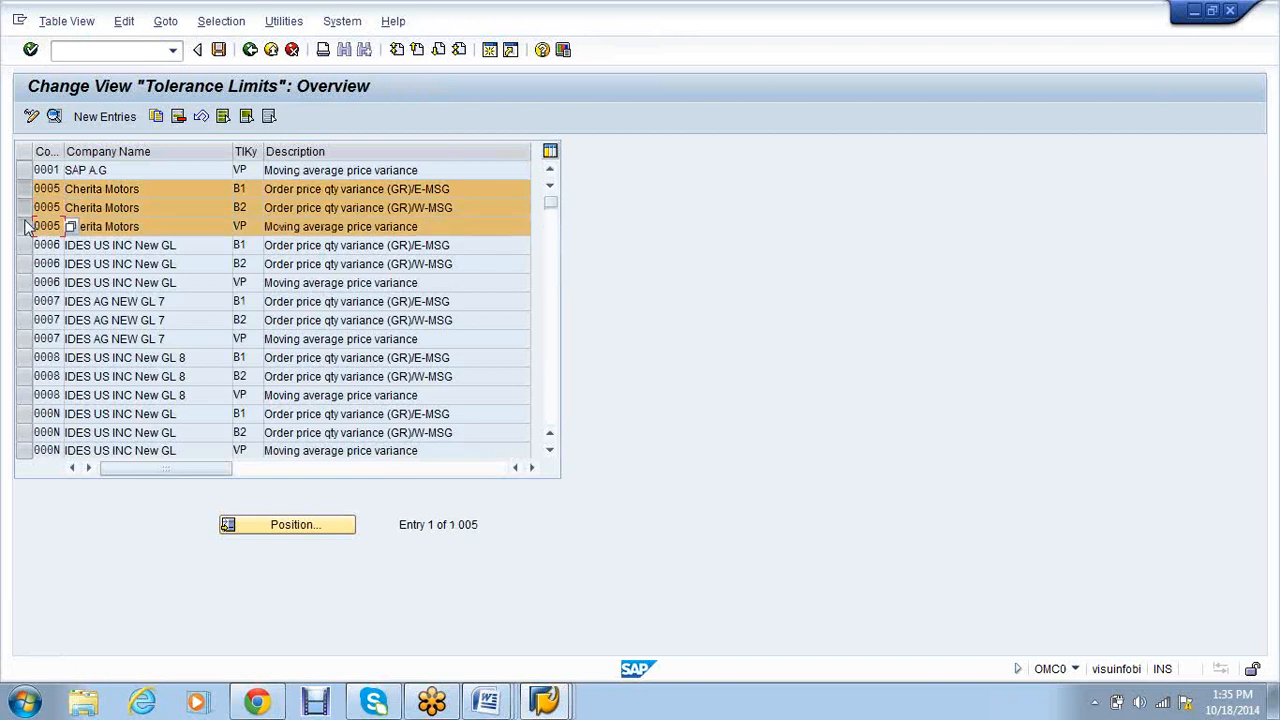
click(157, 117)
text(vs)
key(BackSpace)
key(BackSpace)
text(v)
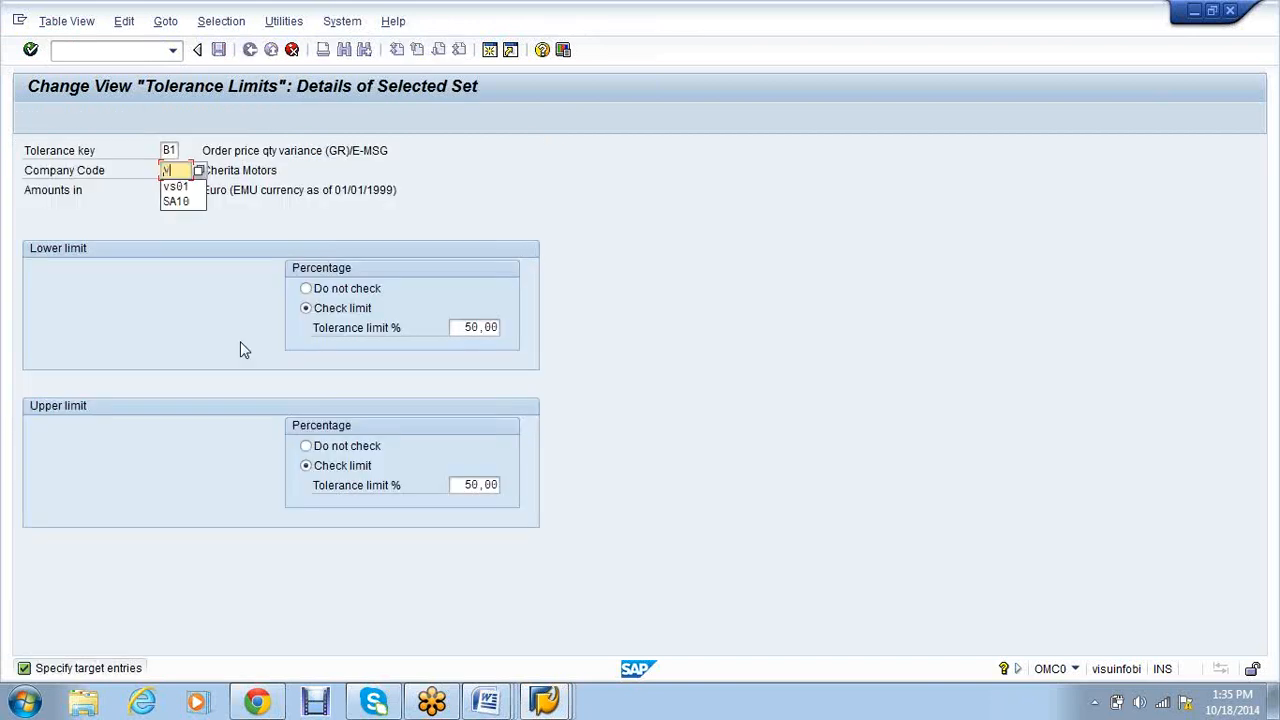
text(s01)
key(Return)
key(Tab)
text(vs01)
key(Return)
key(Return)
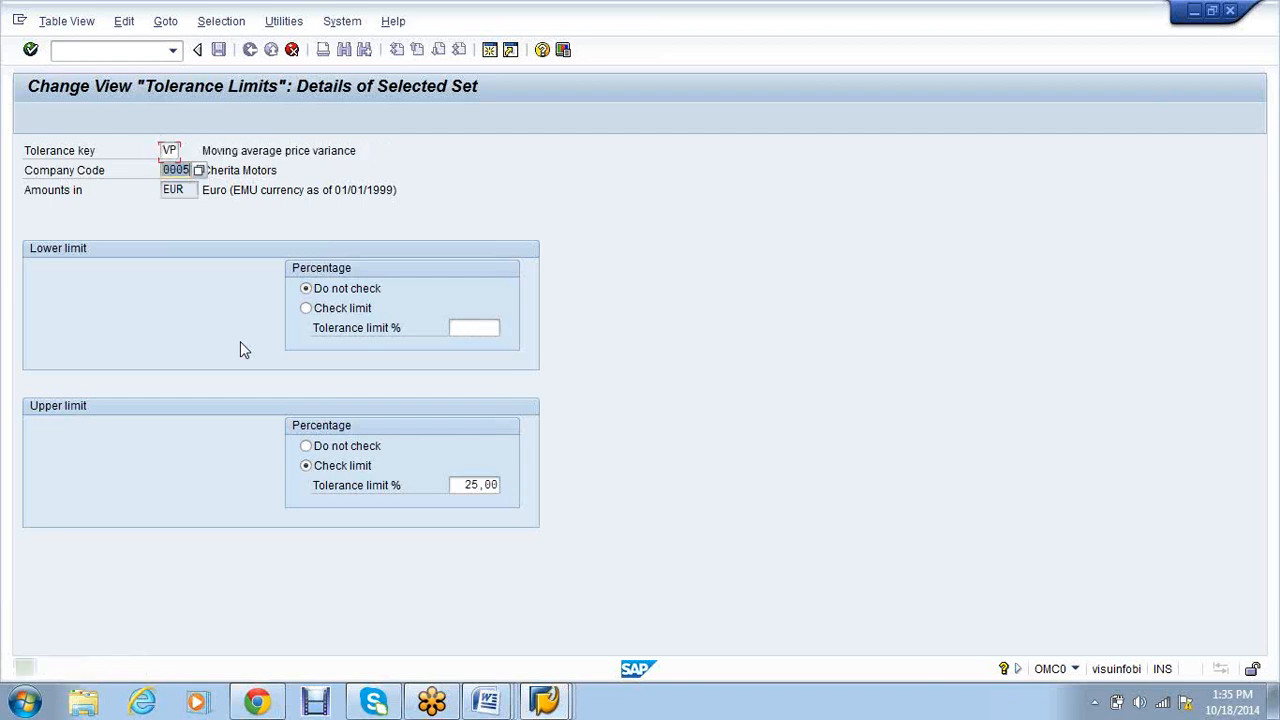
text(vs01)
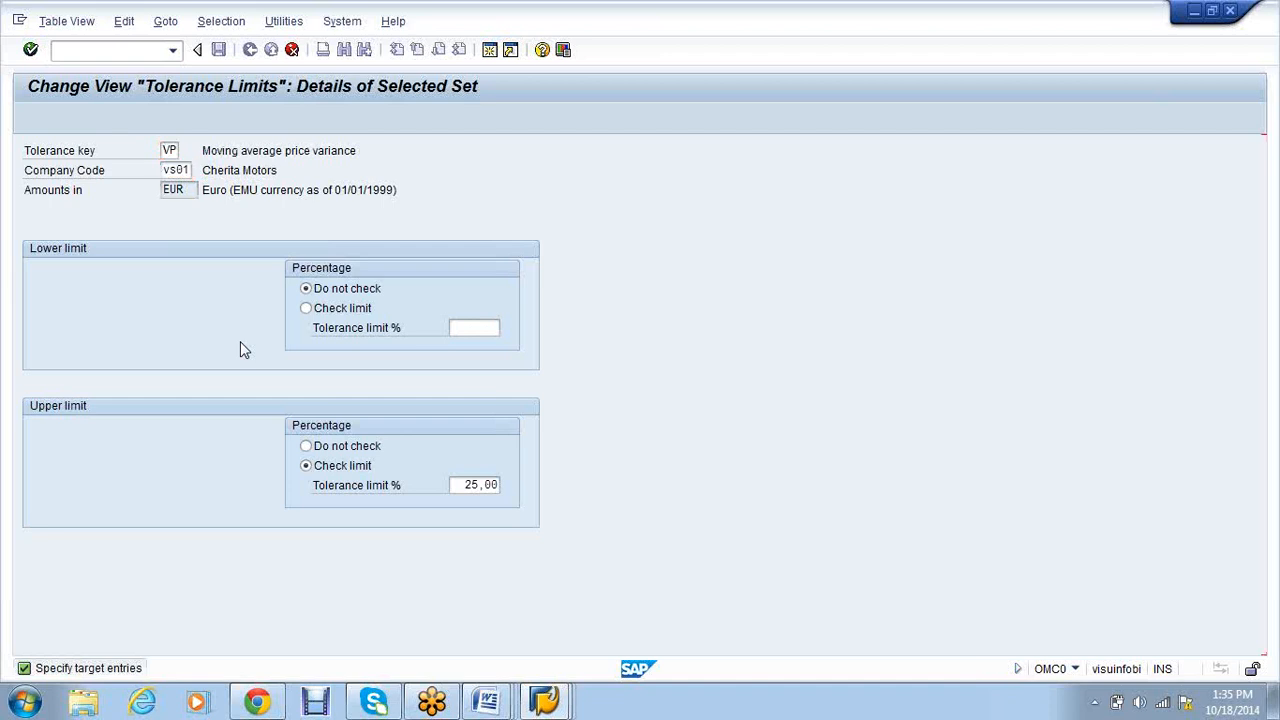
key(Return)
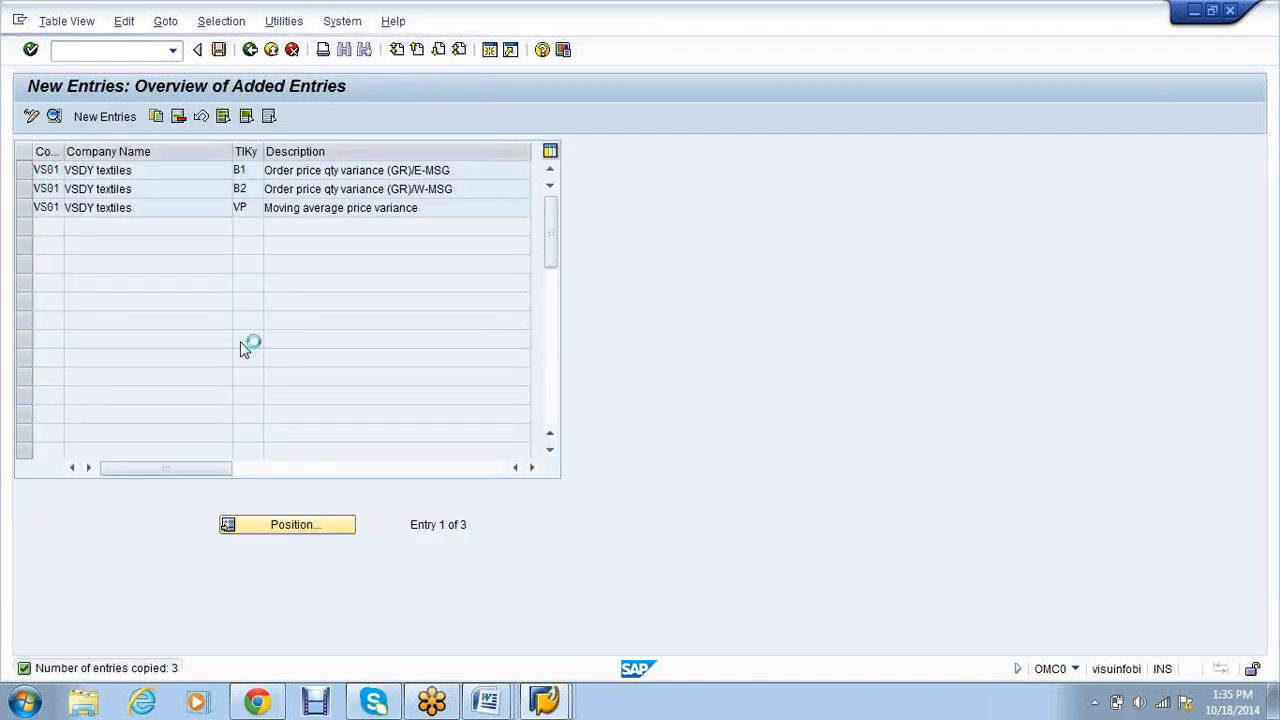
key(ctrl+s)
key(Return)
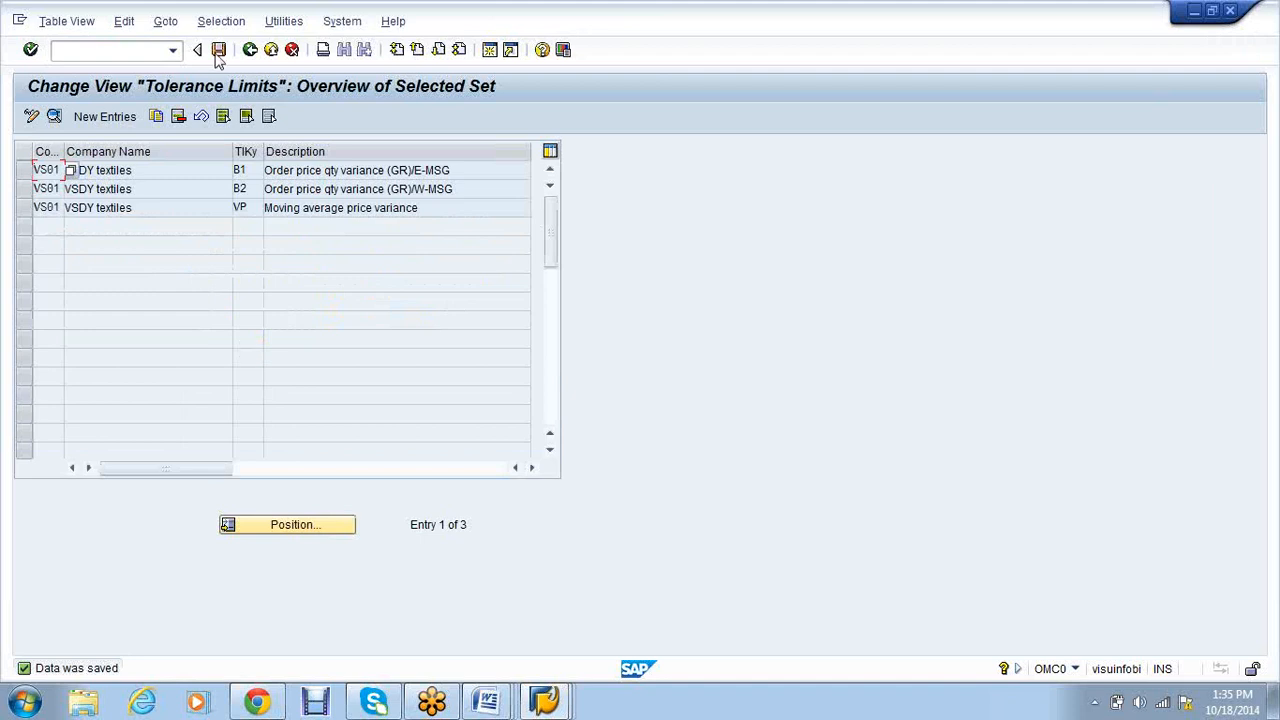
- Run OMR6, copy invoice verification tolerance limits BD and ST of company code 0005 to VS01, and save them
click(150, 47)
text(/nomr6)
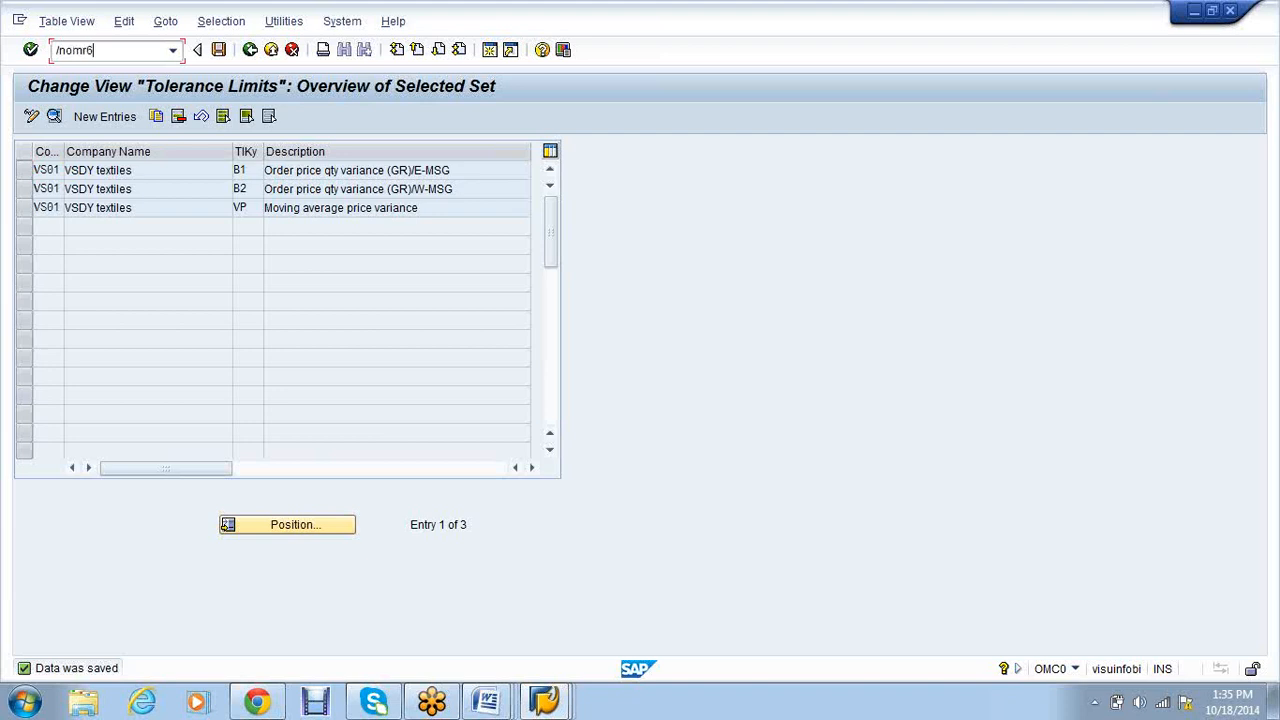
key(Return)
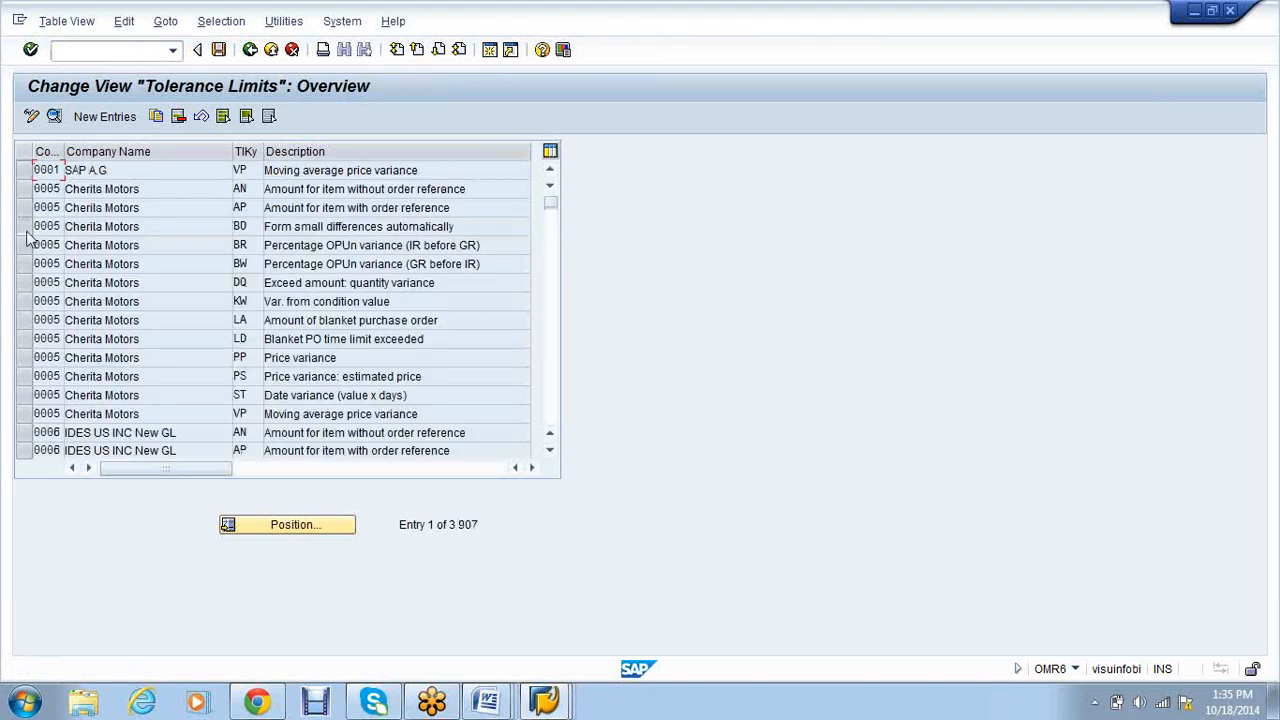
click(26, 230)
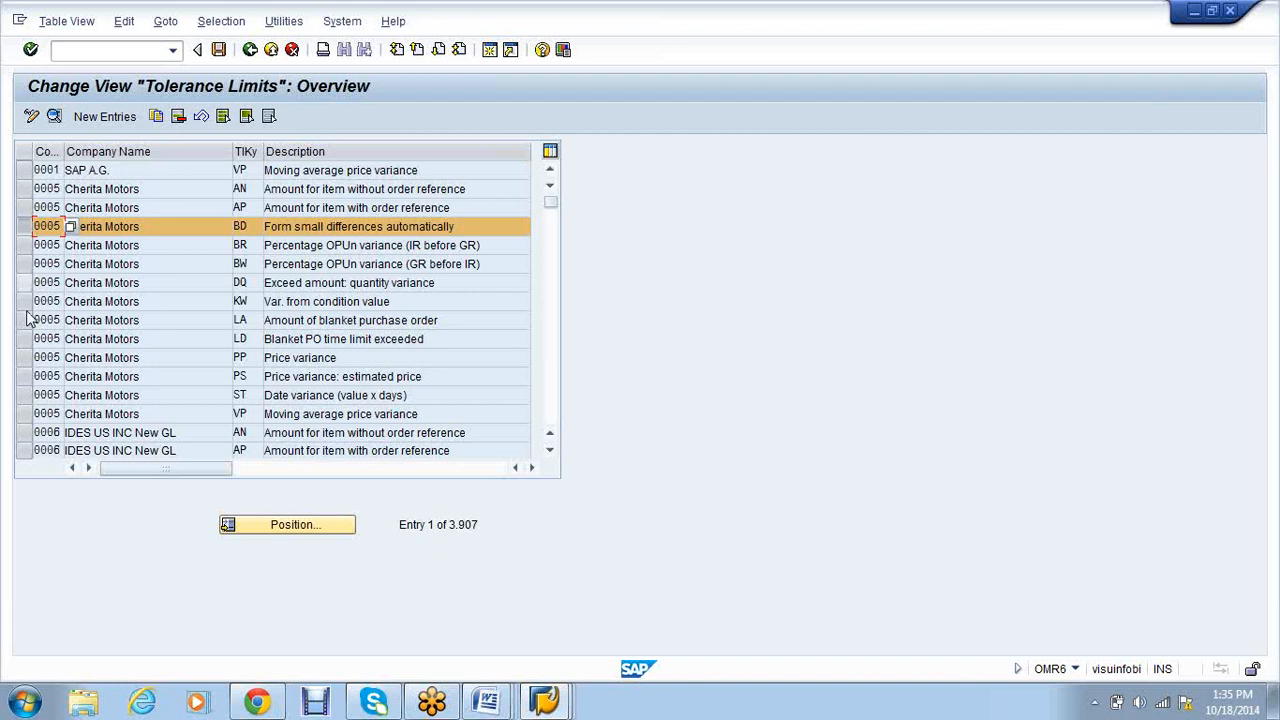
click(26, 396)
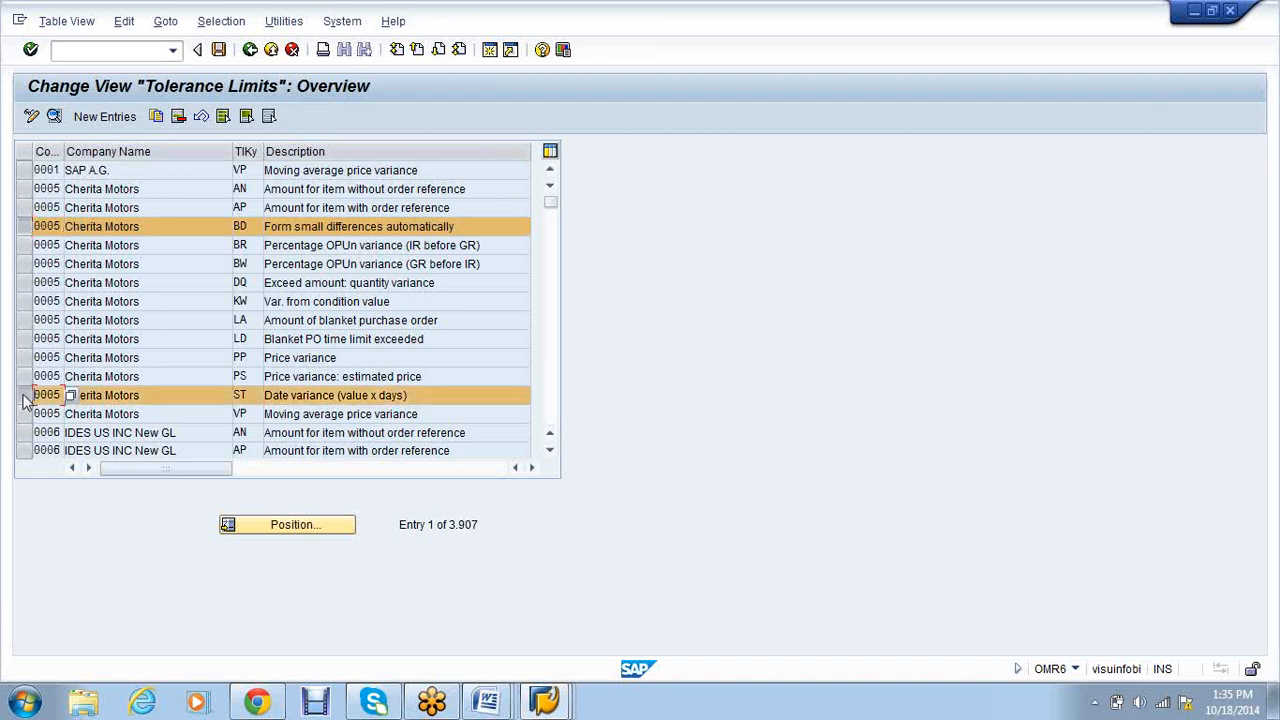
click(156, 117)
text(vs01)
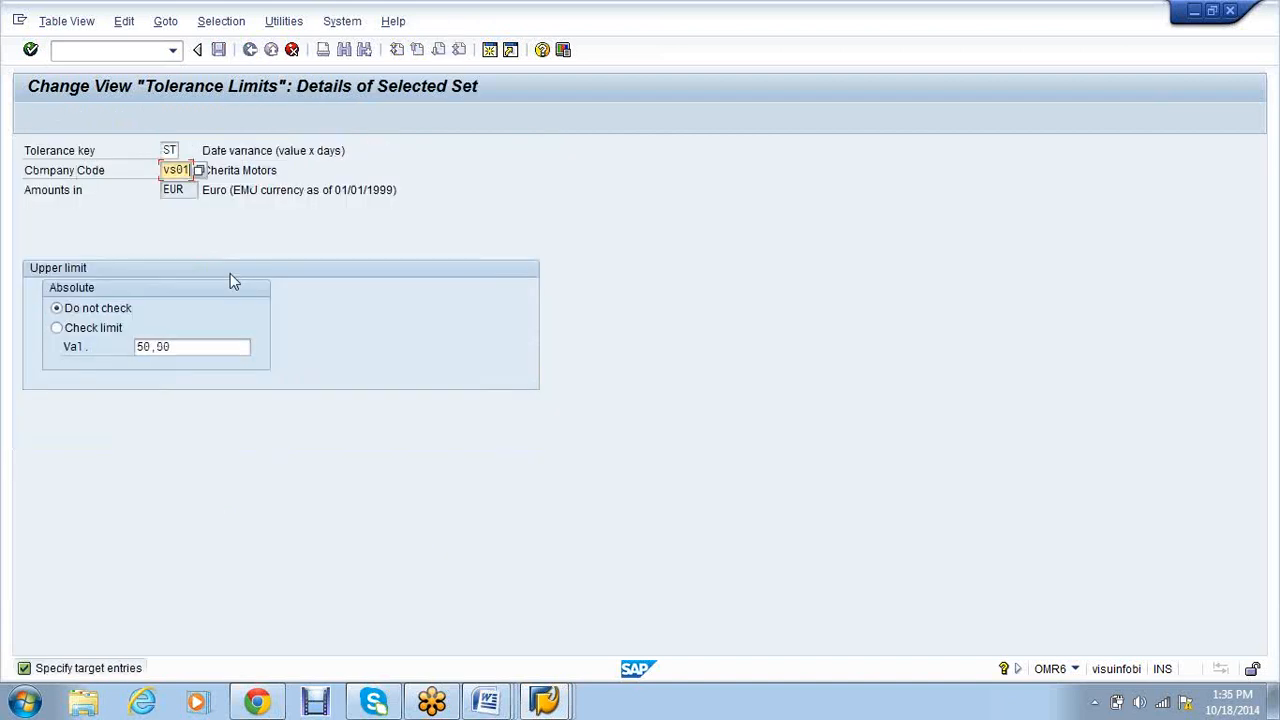
key(Return)
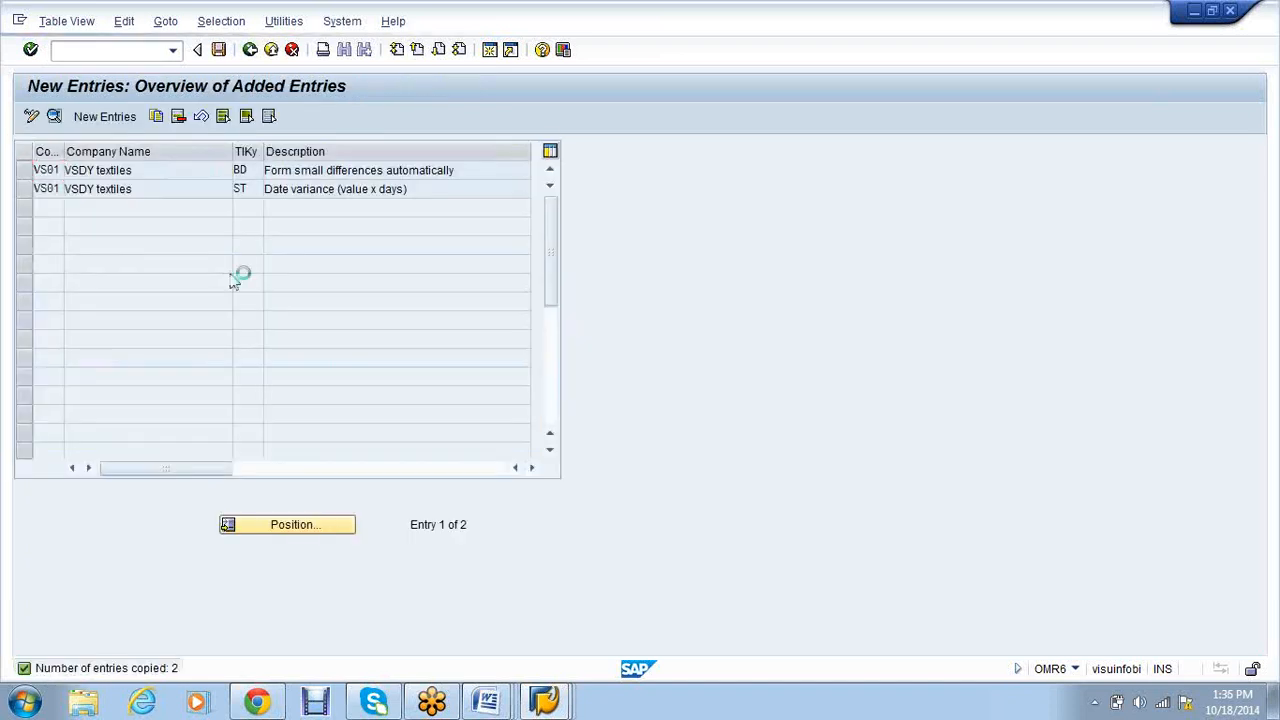
key(ctrl+s)
key(Return)
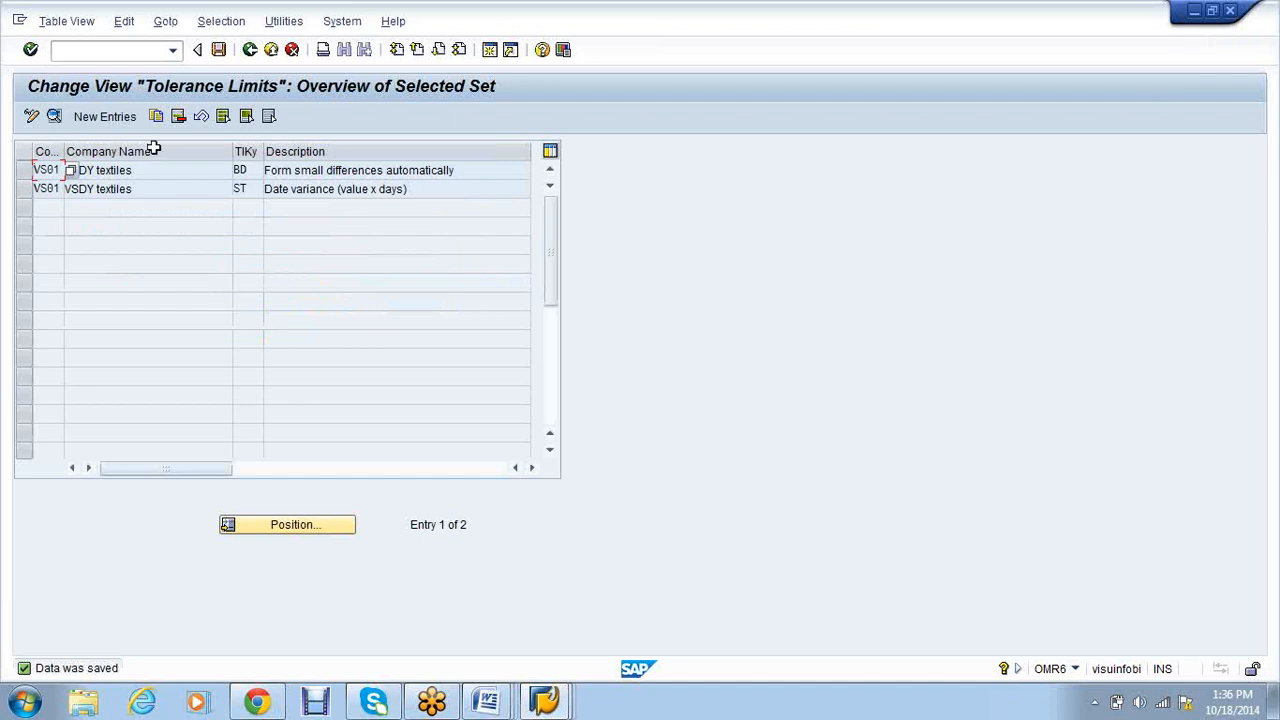
- Run OMWD, locate valuation area VS01, set its valuation grouping code to X, and save
click(95, 50)
text(/nomw)
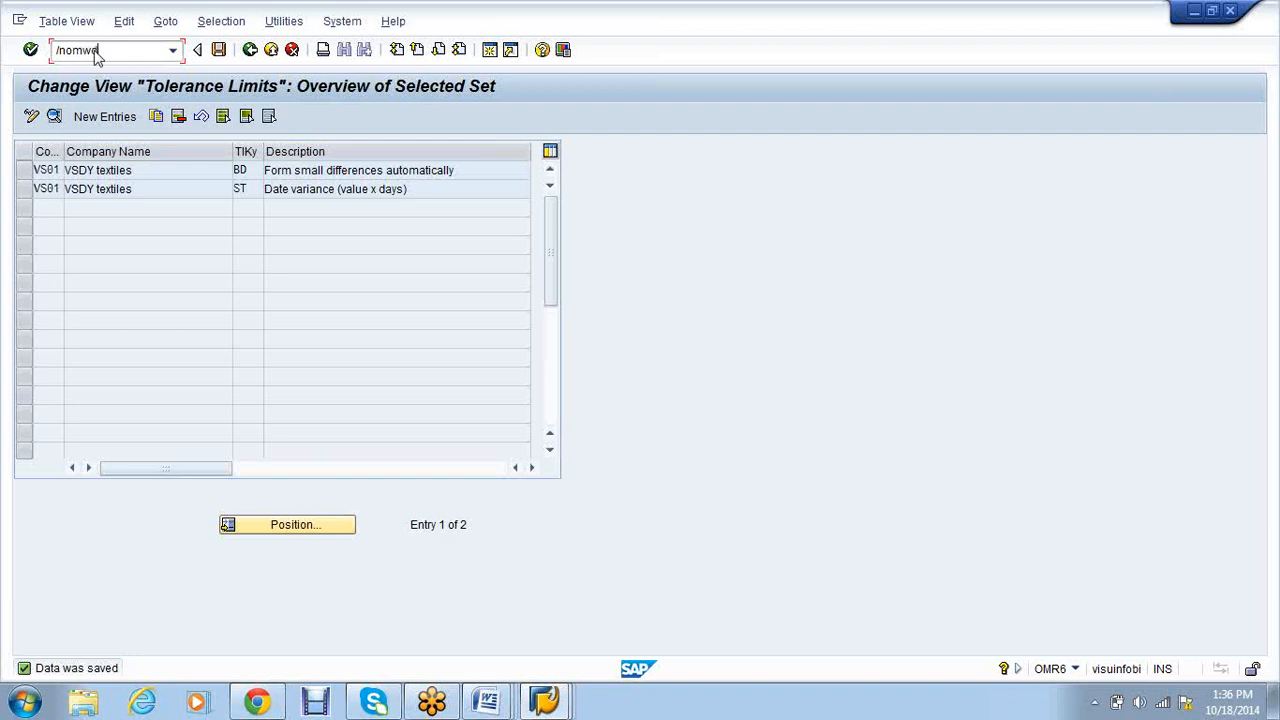
key(Return)
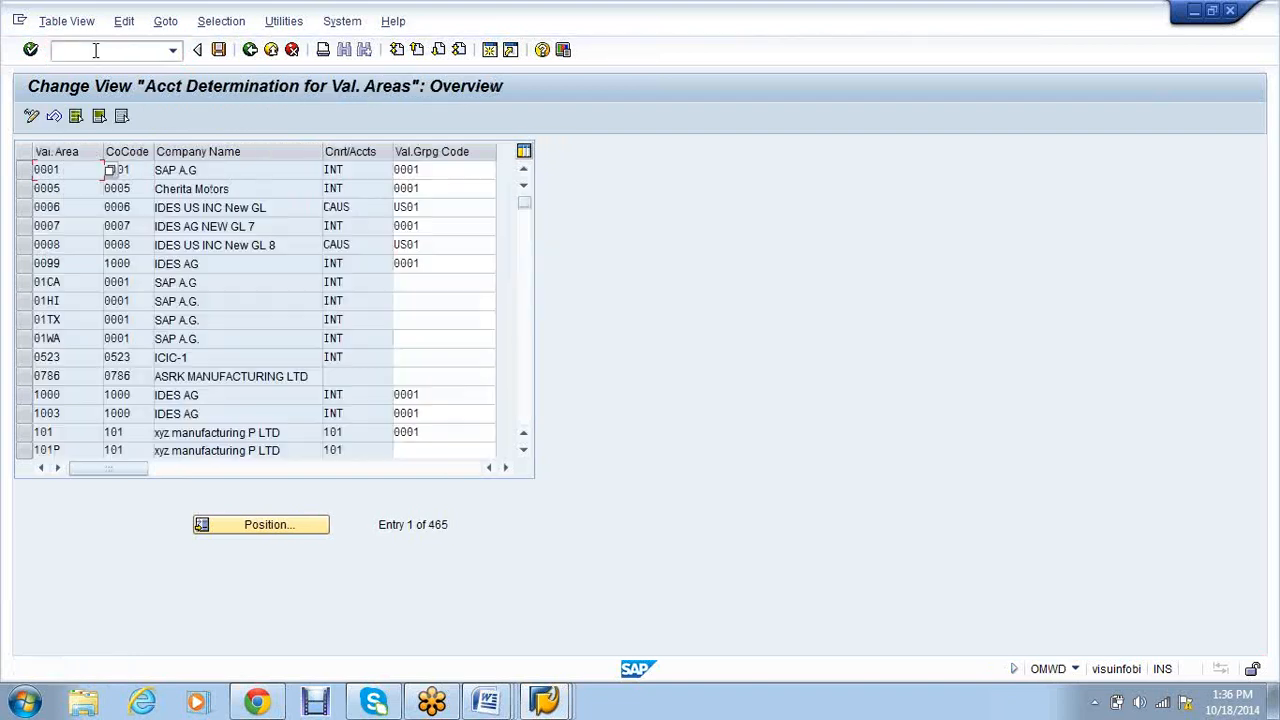
click(252, 534)
text(vs01)
key(Return)
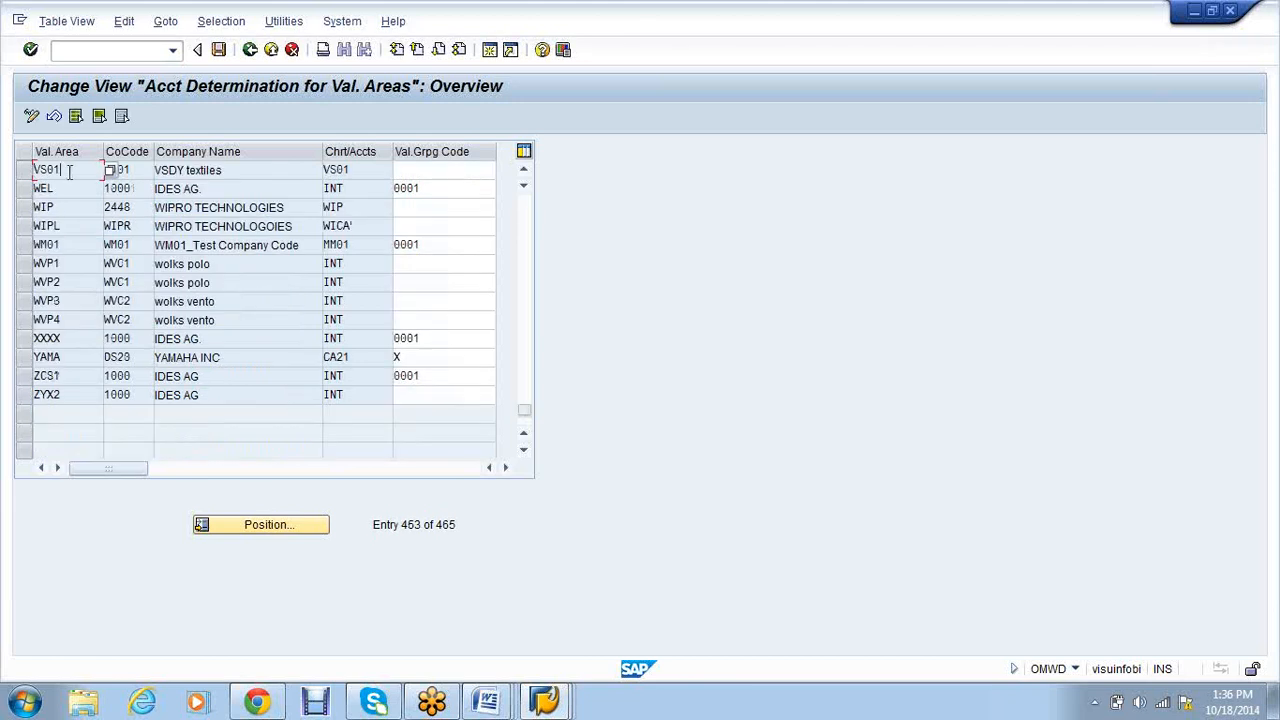
click(134, 172)
key(Tab)
text(X)
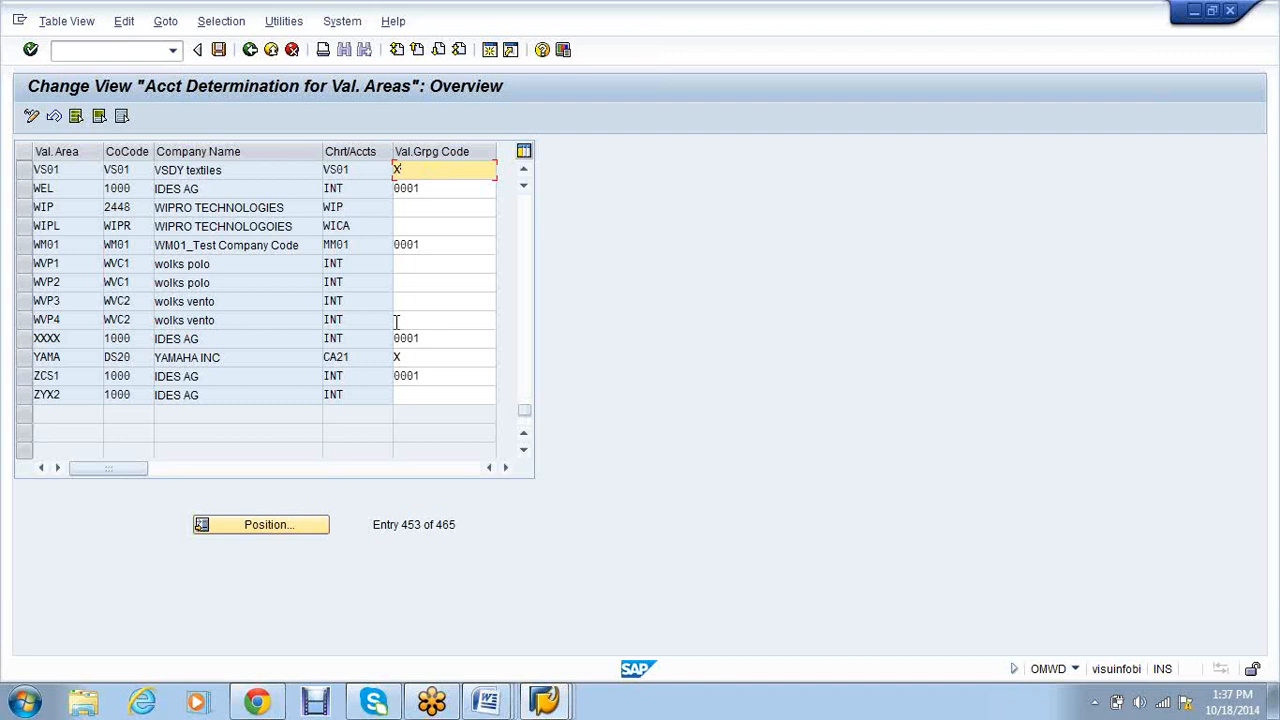
key(Return)
click(219, 52)
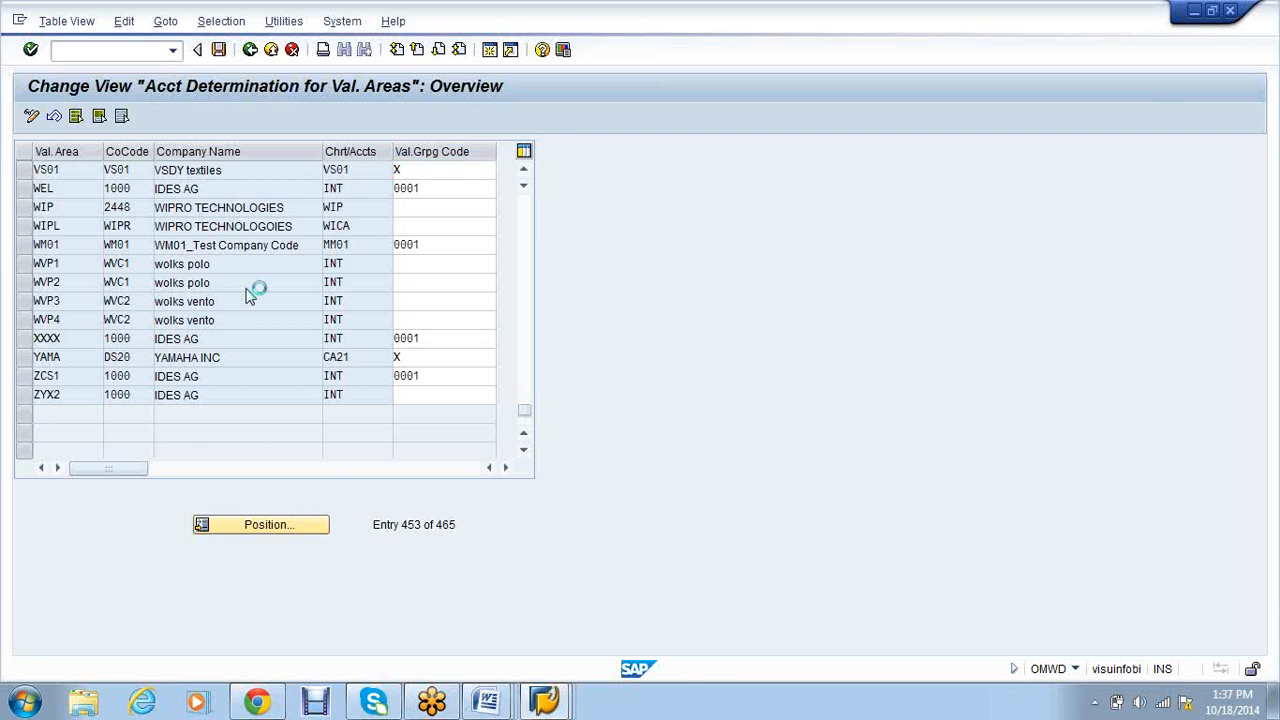
- Run OMSK, create valuation class VSR1 for Raw materials 1 with account category reference 0001 by copying an existing class, and save it
text(/n)
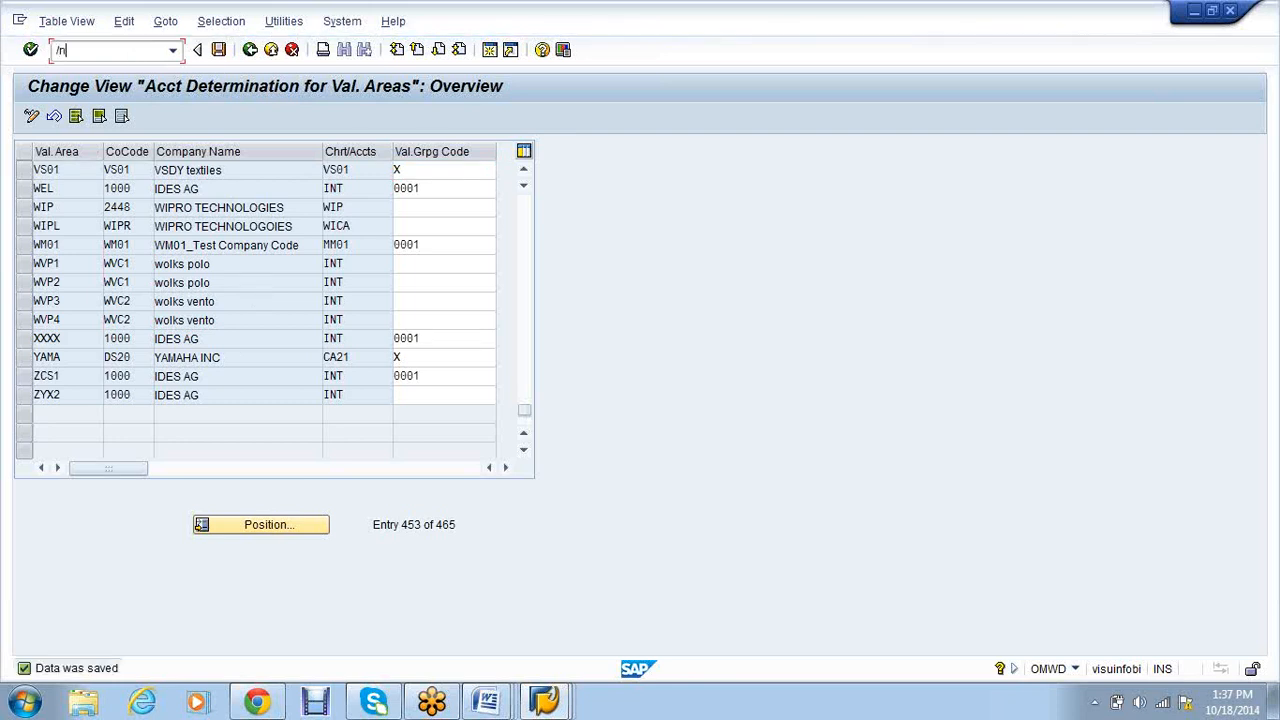
text(omwd)
key(Return)
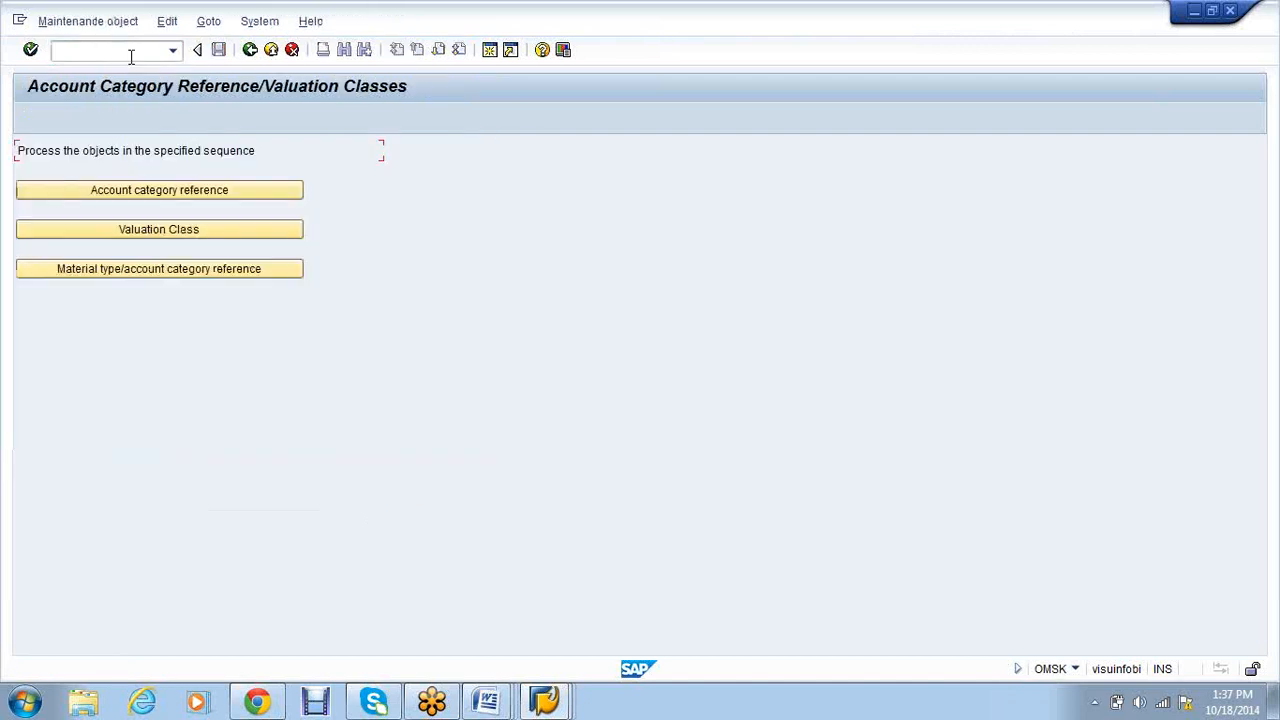
click(206, 230)
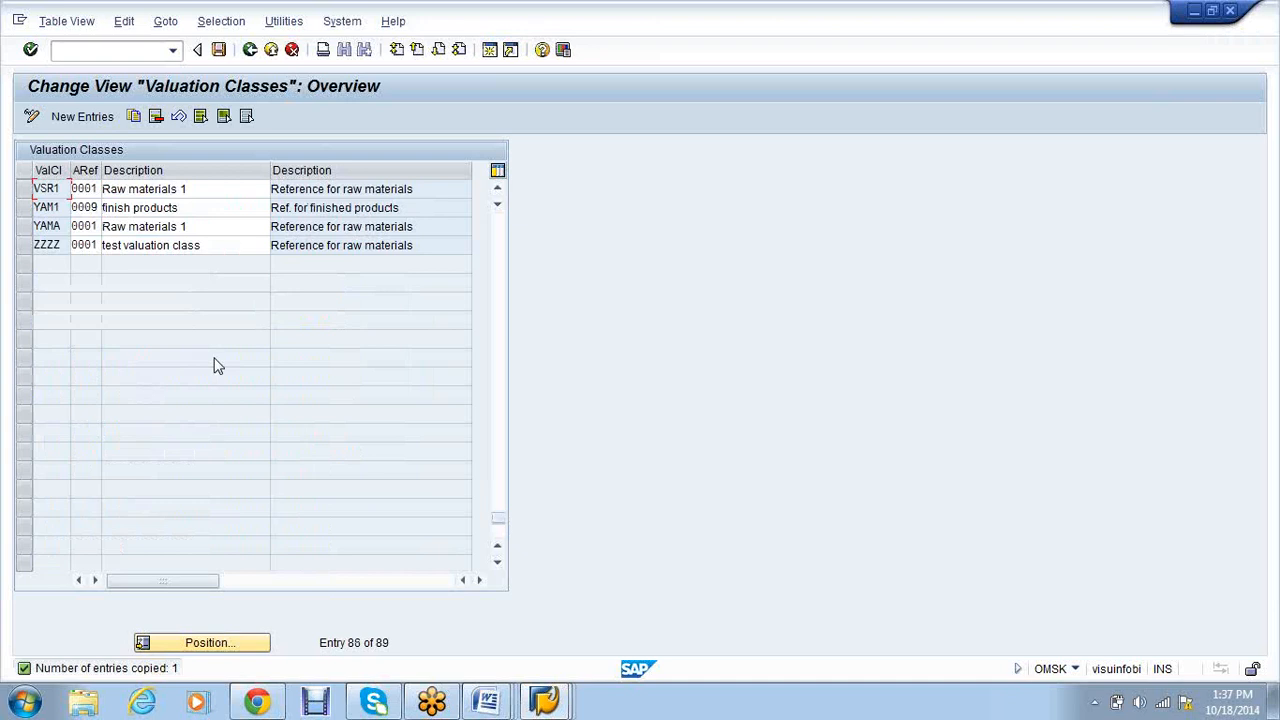
key(ctrl+s)
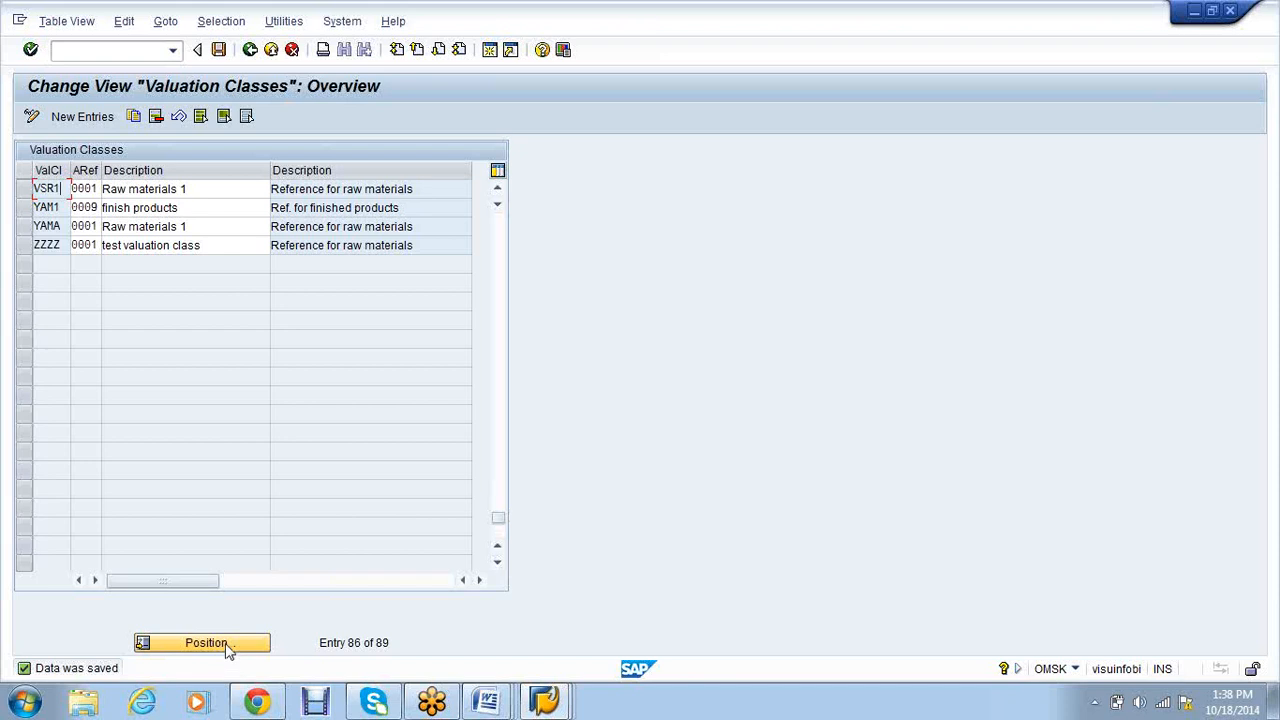
- Copy the finished products valuation class 7920 to a new valuation class VSR2 and save it
click(226, 650)
text(7920)
key(Return)
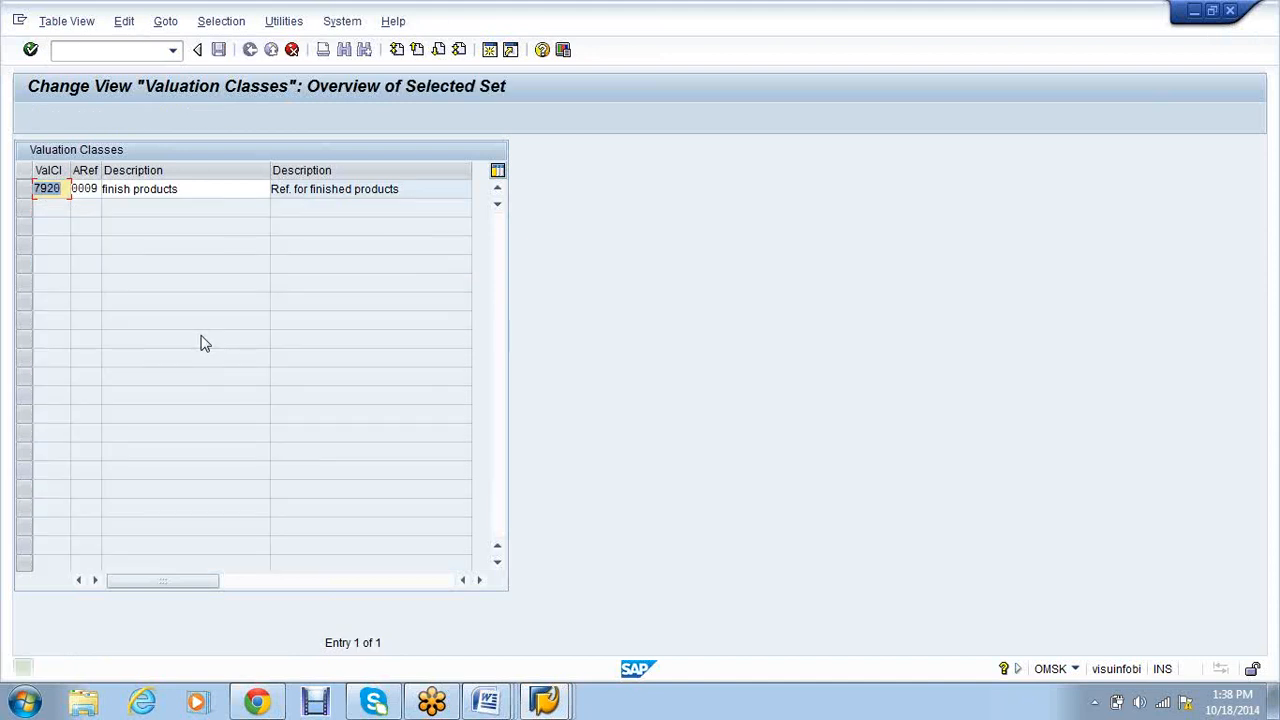
text(VSr2)
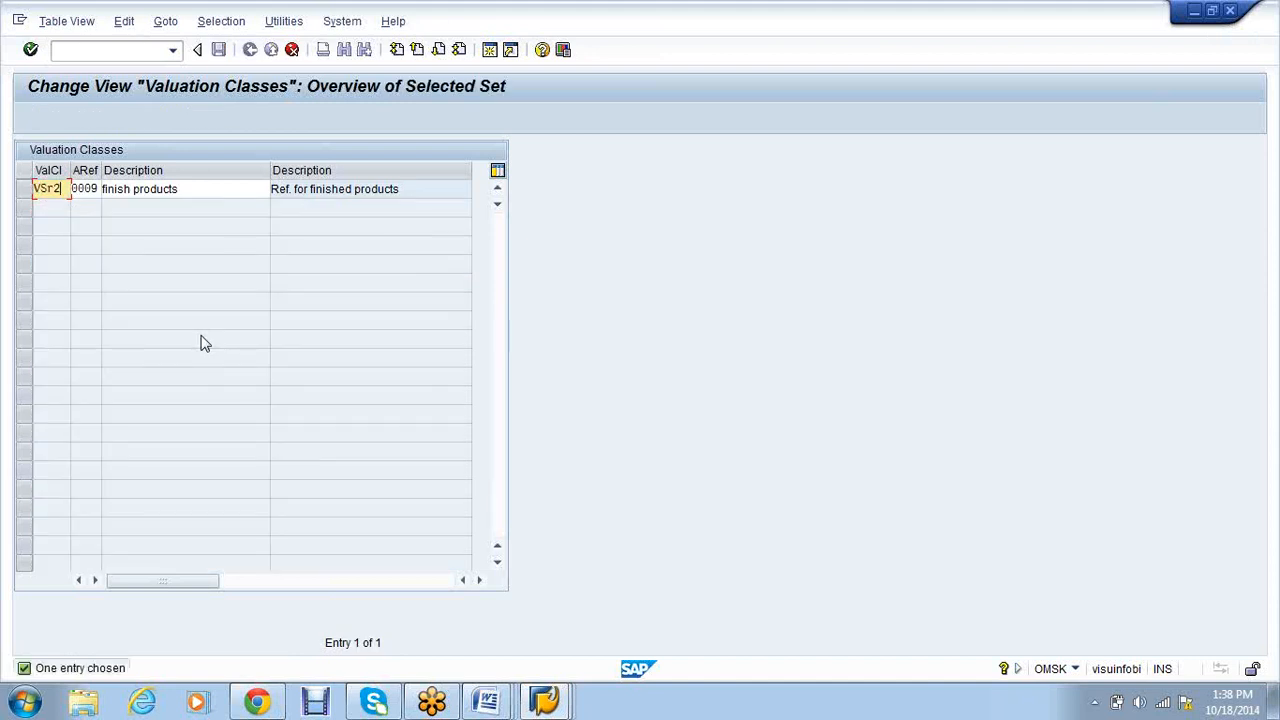
key(Return)
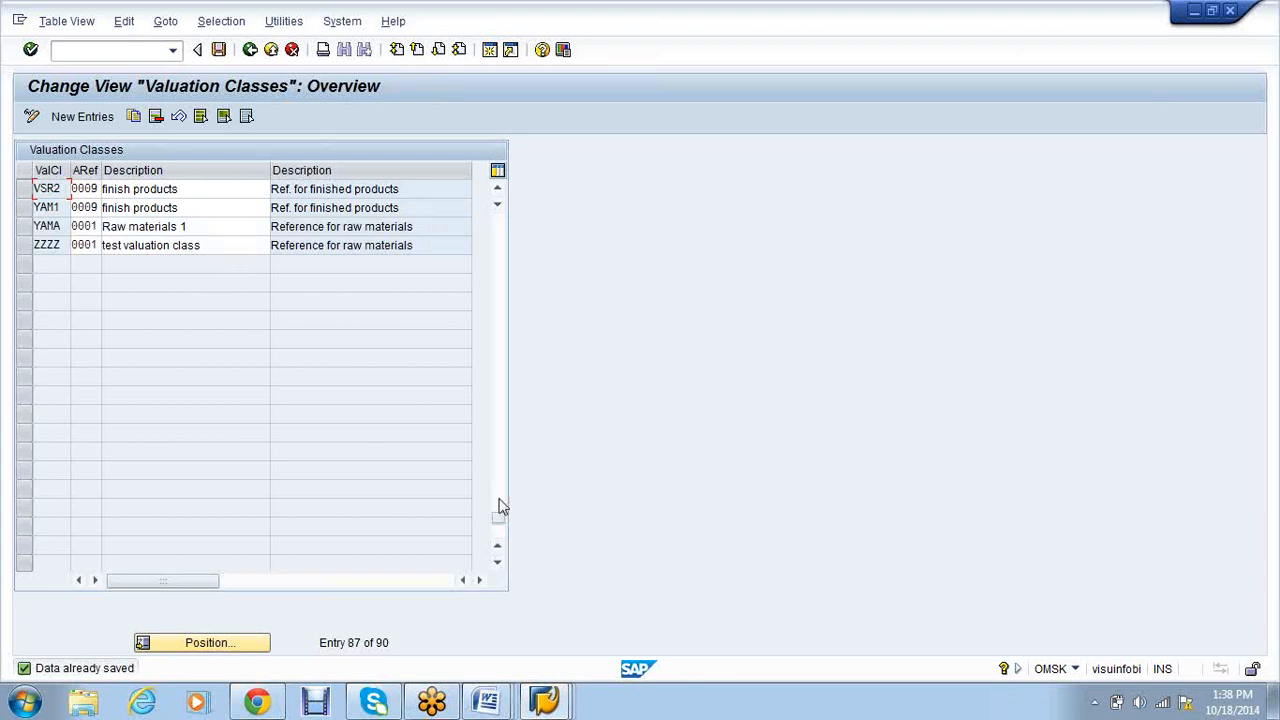
- Switch to the G/L account creation session and set the short and long texts of account 10 to RAW MATERIALS
click(548, 700)
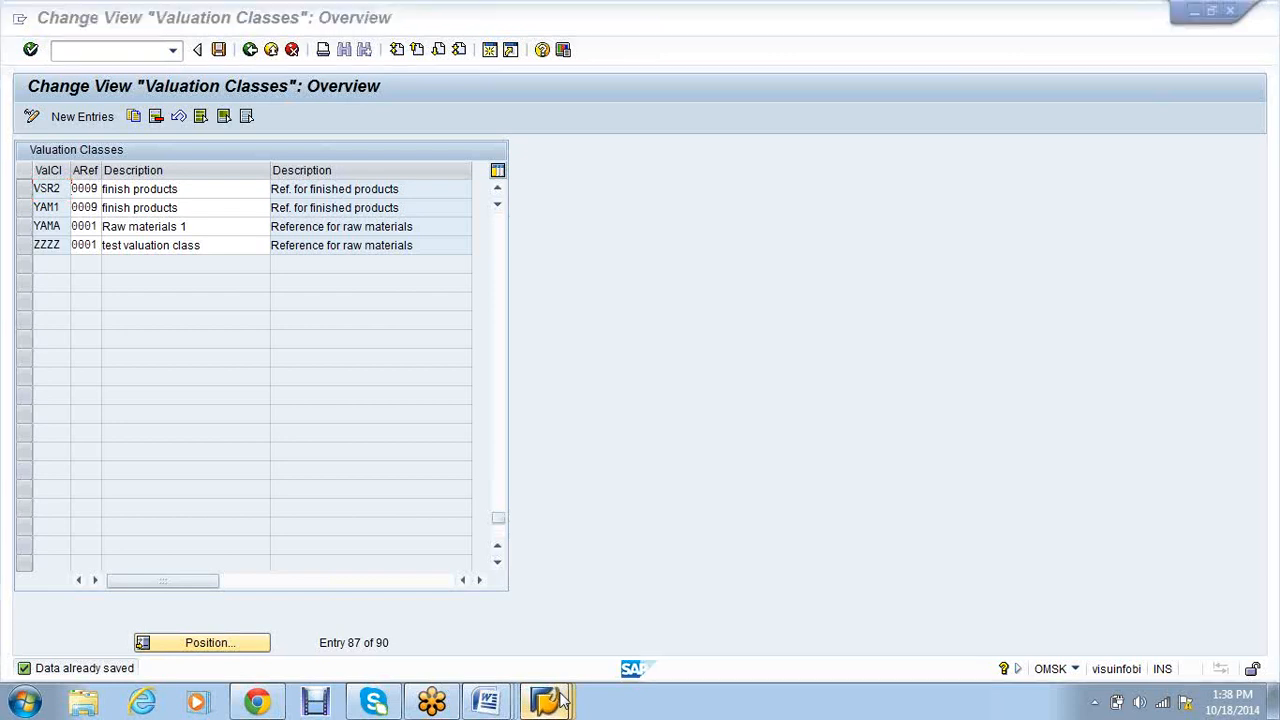
mouse_move(560, 700)
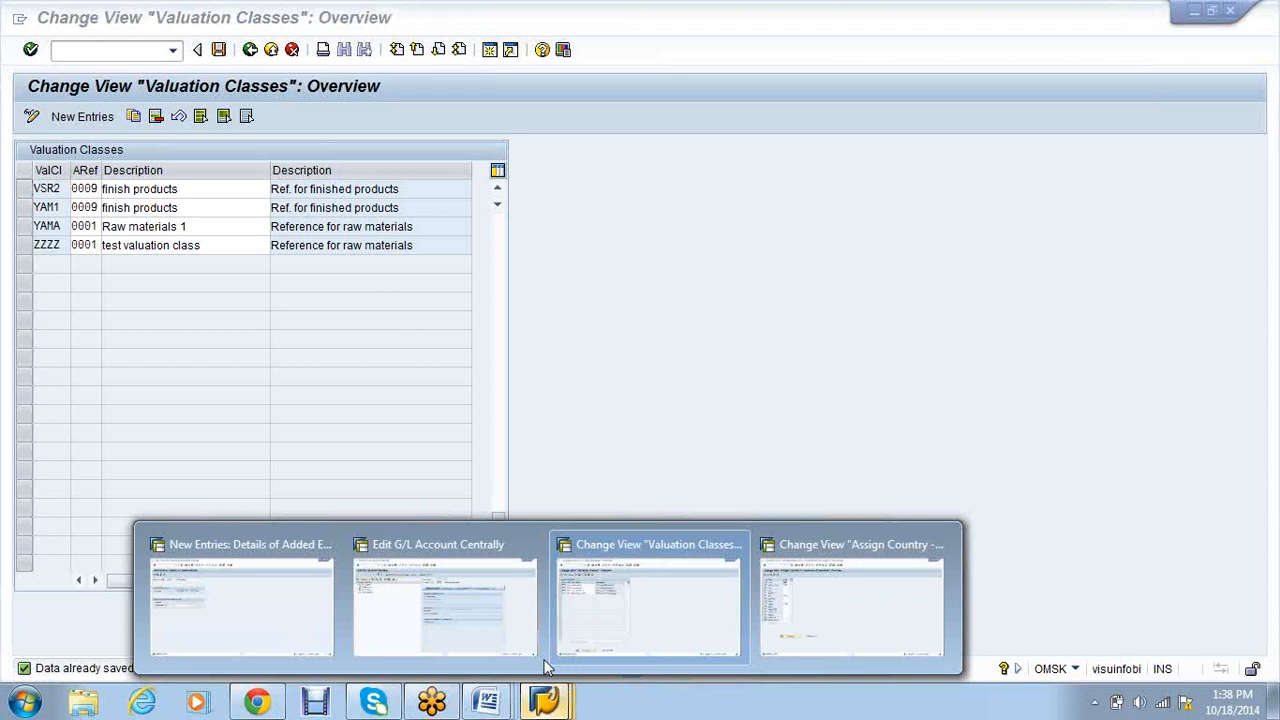
click(445, 600)
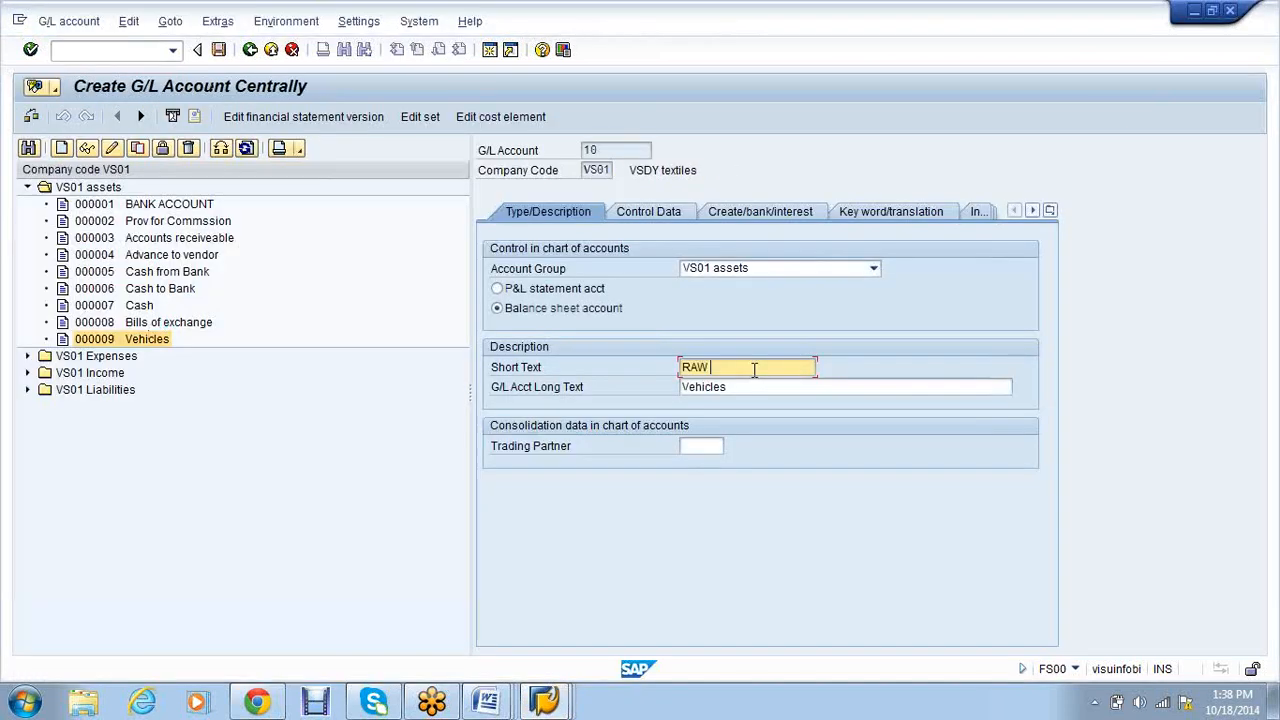
text(MATERIALS)
drag(775, 367, 681, 368)
key(ctrl+c)
key(Tab)
key(ctrl+v)
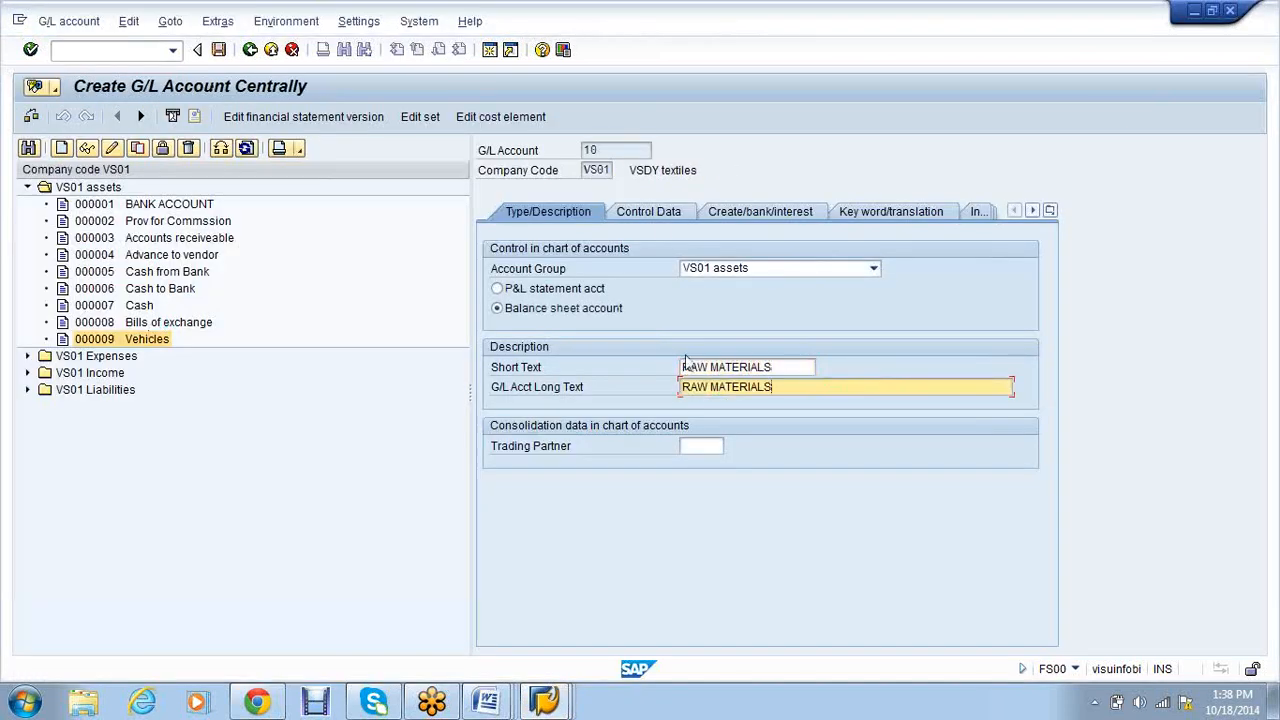
- For account 10, clear the reconciliation account type, enable Only balances in local crcy and Post automatically only, with field status group G001, and save
click(651, 218)
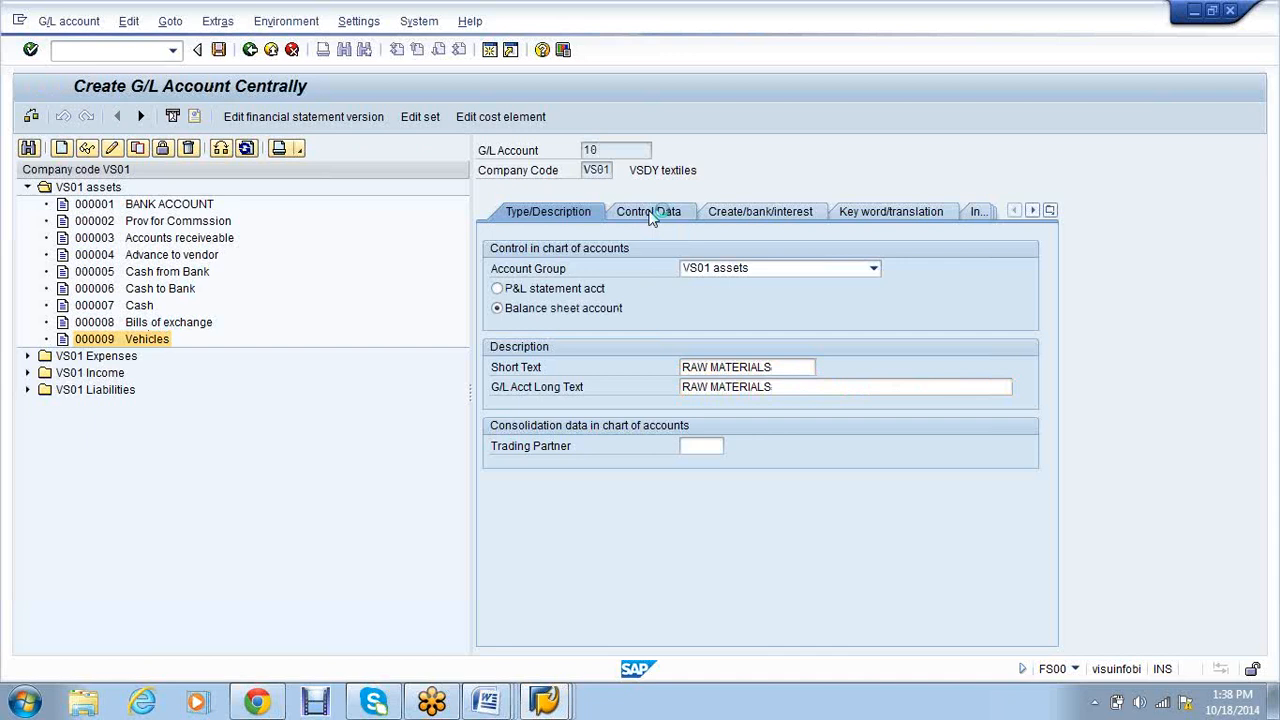
click(760, 386)
click(749, 450)
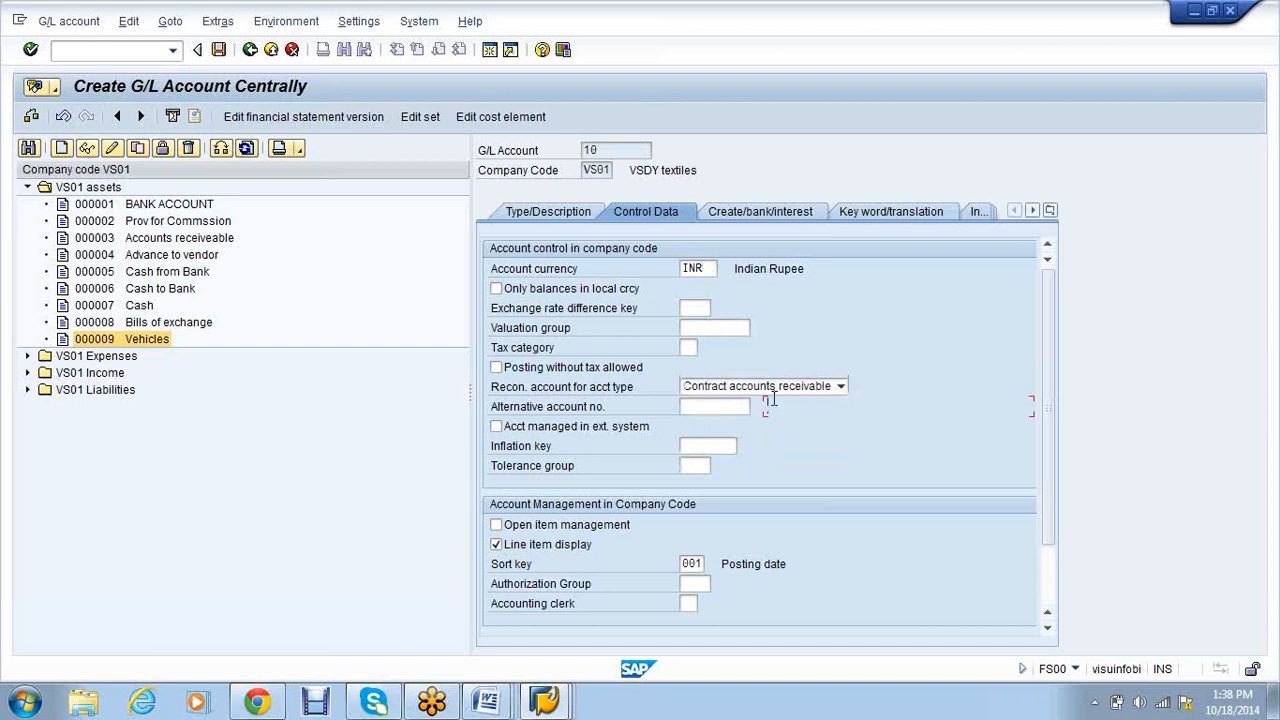
click(774, 392)
click(770, 463)
click(541, 290)
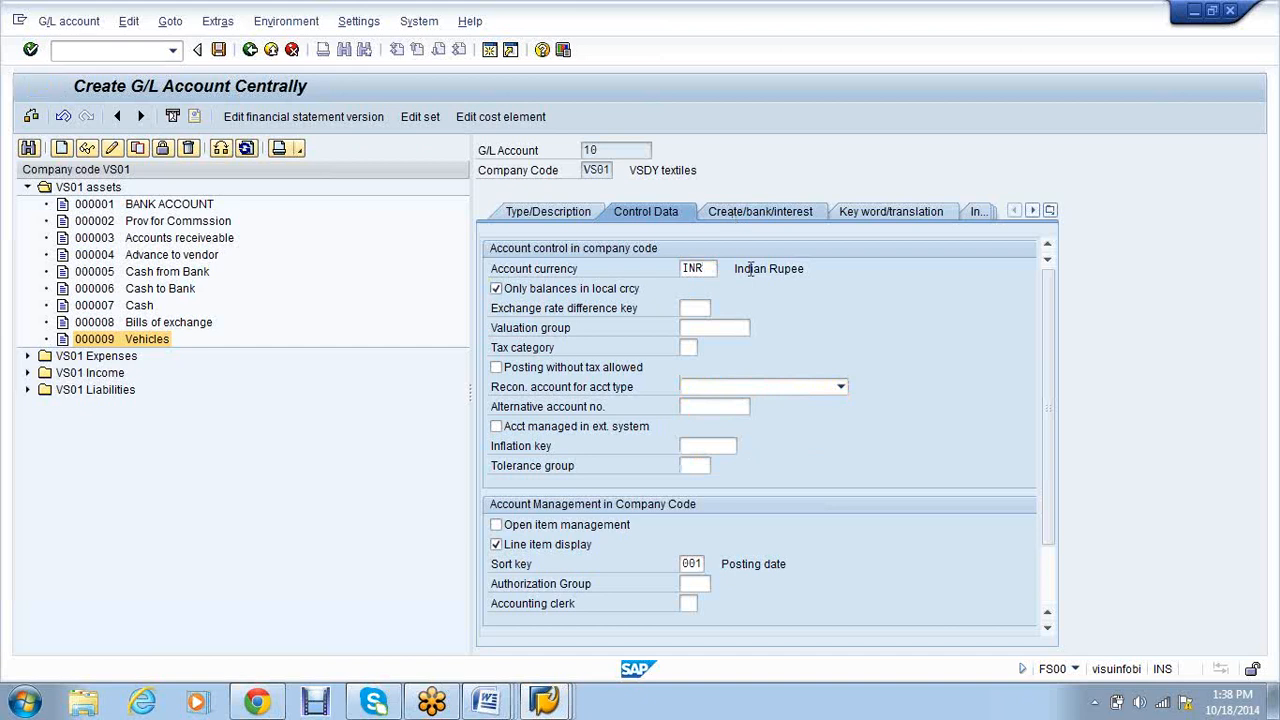
click(758, 211)
click(524, 292)
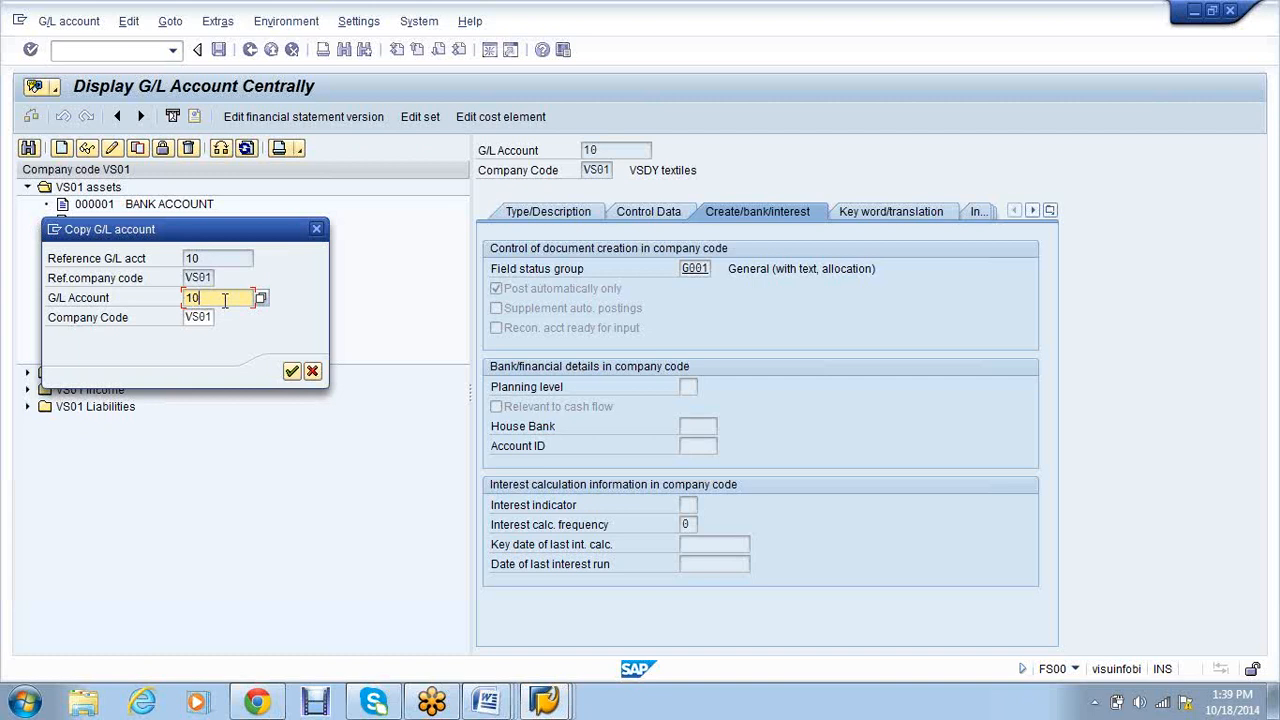
- Copy G/L account 10 to a new G/L account 11 in company code VS01
key(BackSpace)
text(1)
key(Return)
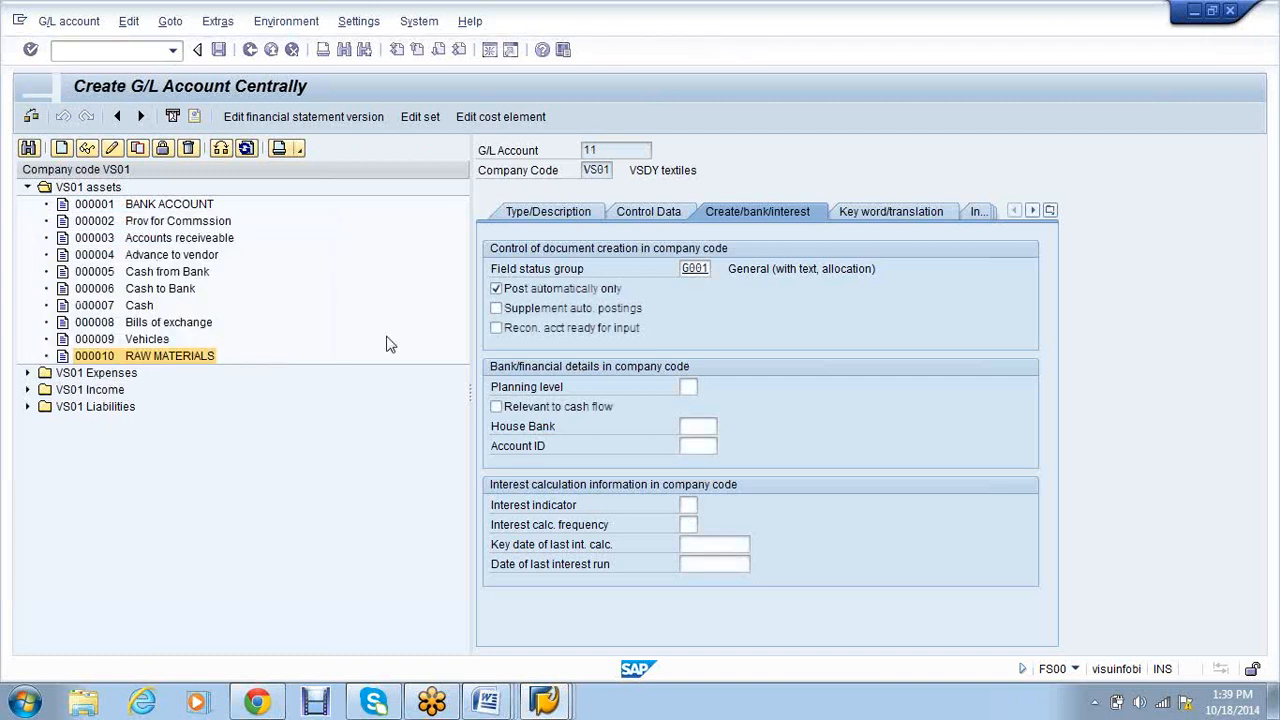
- Set the short and long texts of G/L account 11 to FINISHED GOODS and save the account
click(548, 212)
click(788, 367)
key(BackSpace)
key(BackSpace)
key(BackSpace)
key(BackSpace)
key(BackSpace)
key(BackSpace)
key(BackSpace)
key(BackSpace)
key(BackSpace)
key(BackSpace)
key(BackSpace)
key(BackSpace)
key(BackSpace)
text(FINISHED GOODS)
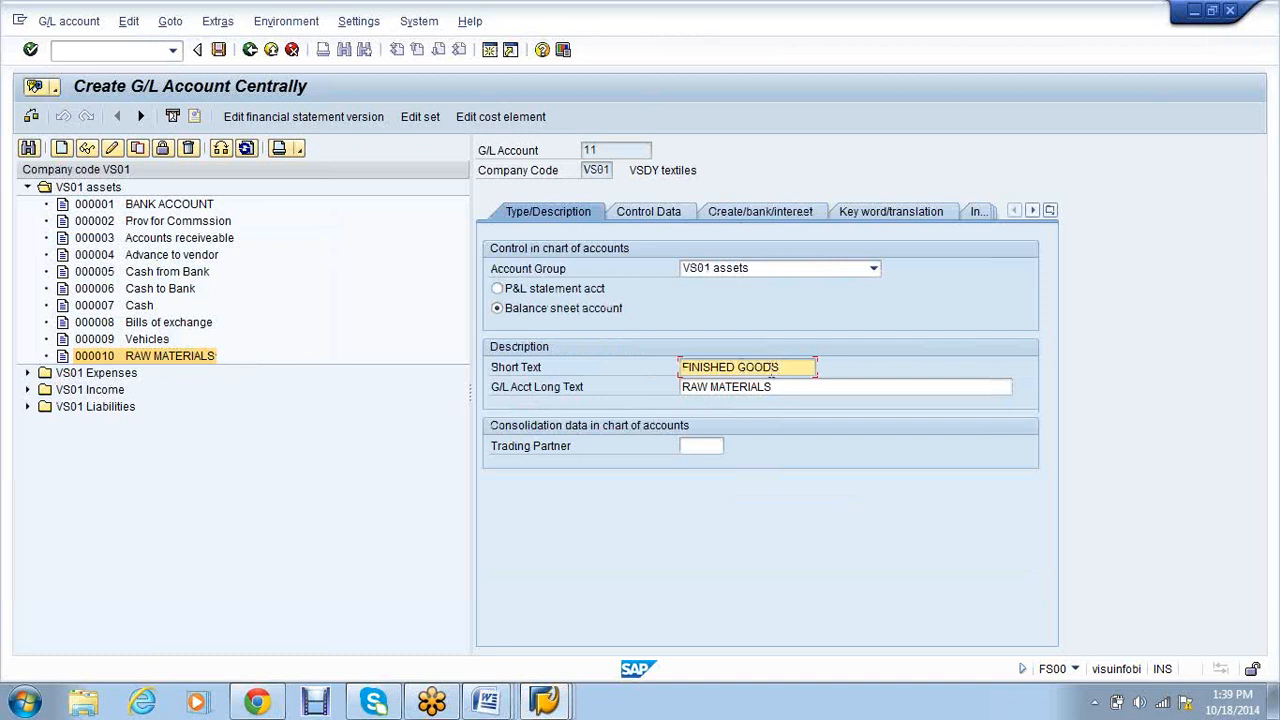
drag(793, 367, 672, 367)
key(Tab)
key(ctrl+v)
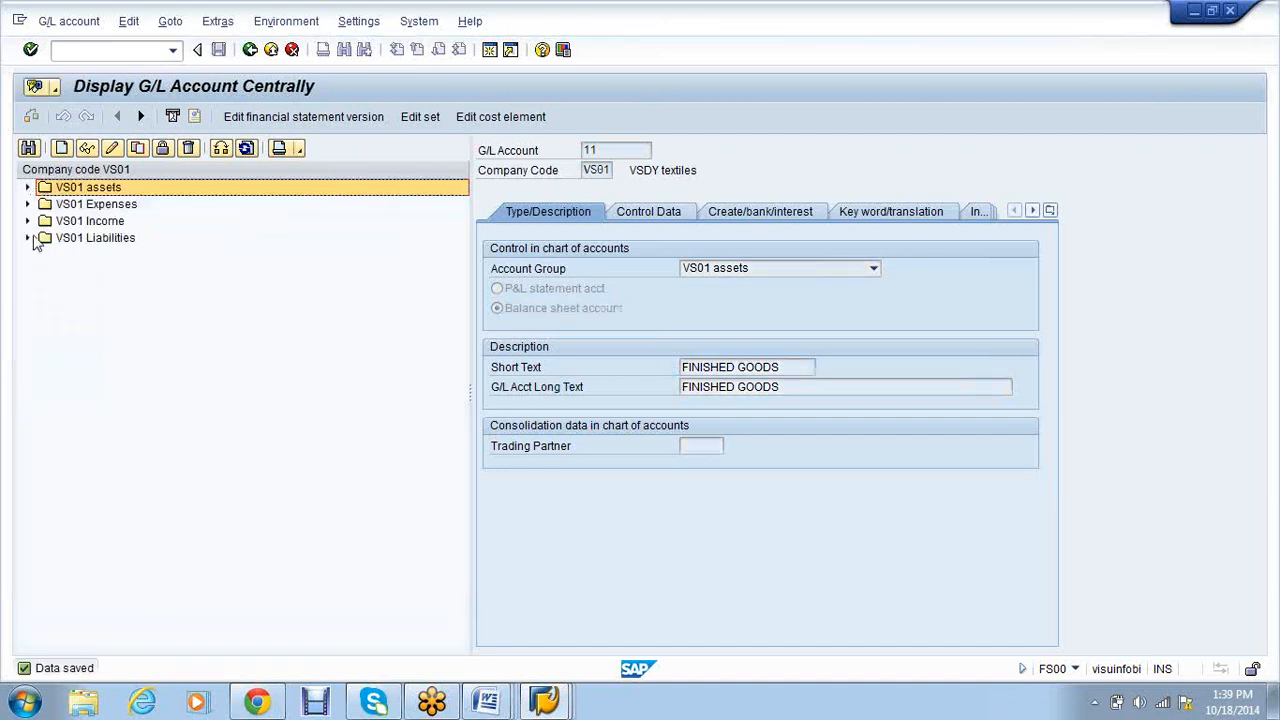
- Copy the VS01 Liabilities account 100006 Accumulated DEP to a new G/L account 100007
click(28, 239)
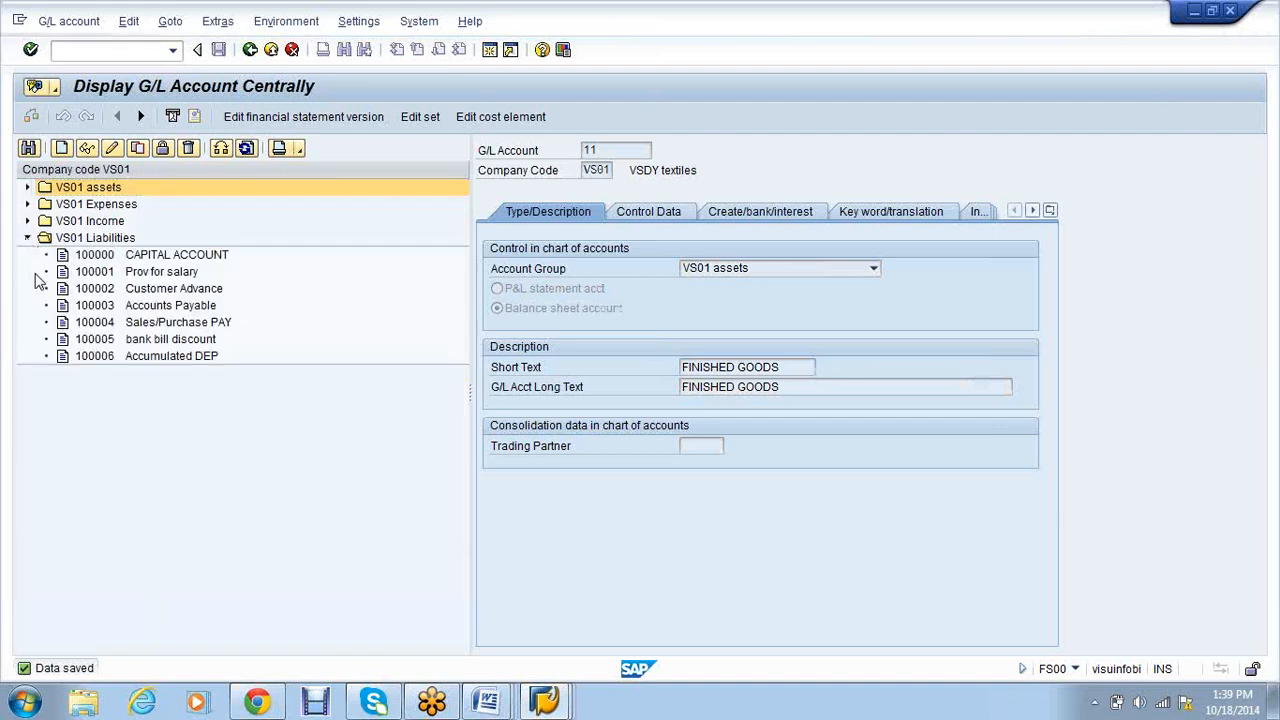
right_click(135, 360)
click(182, 408)
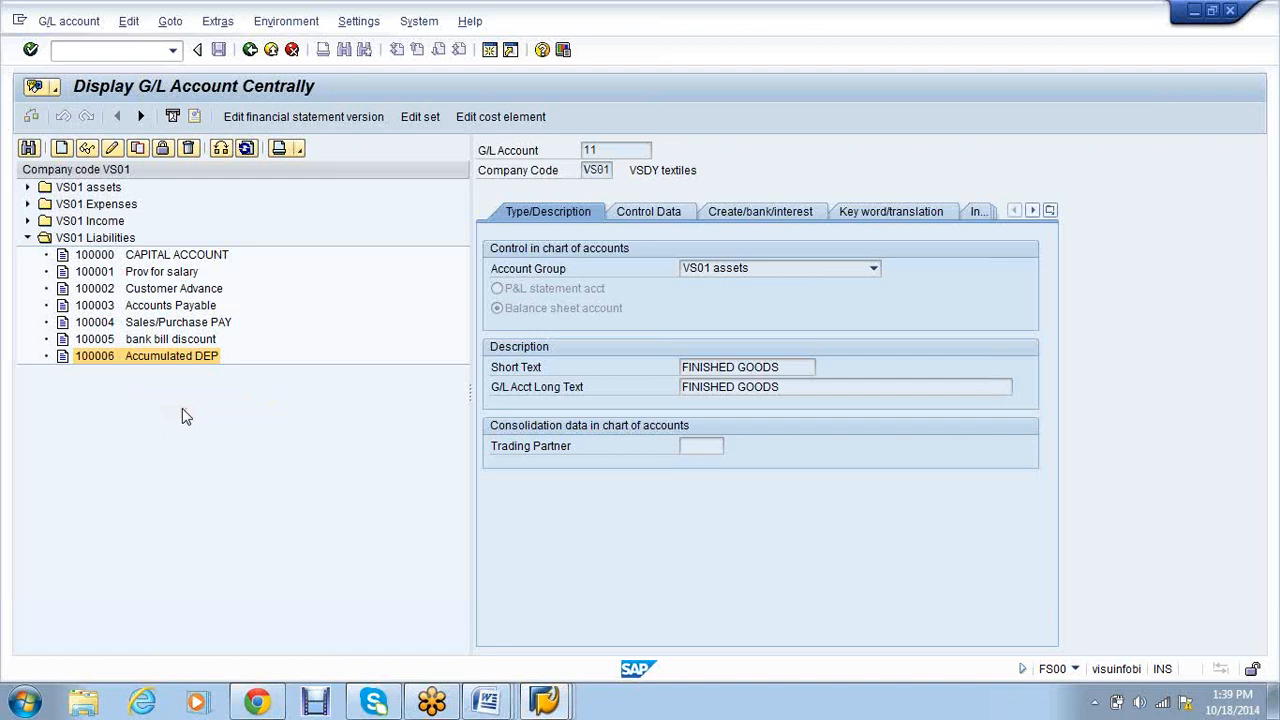
text(10000)
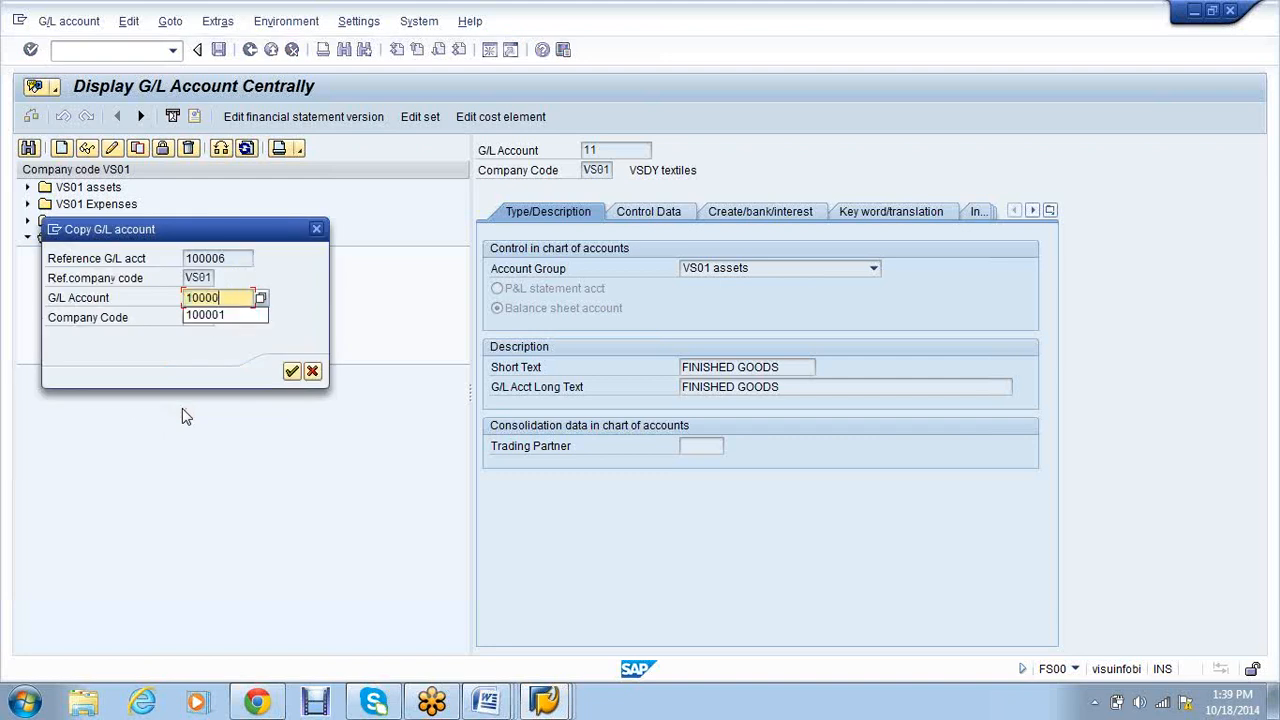
text(7)
key(Return)
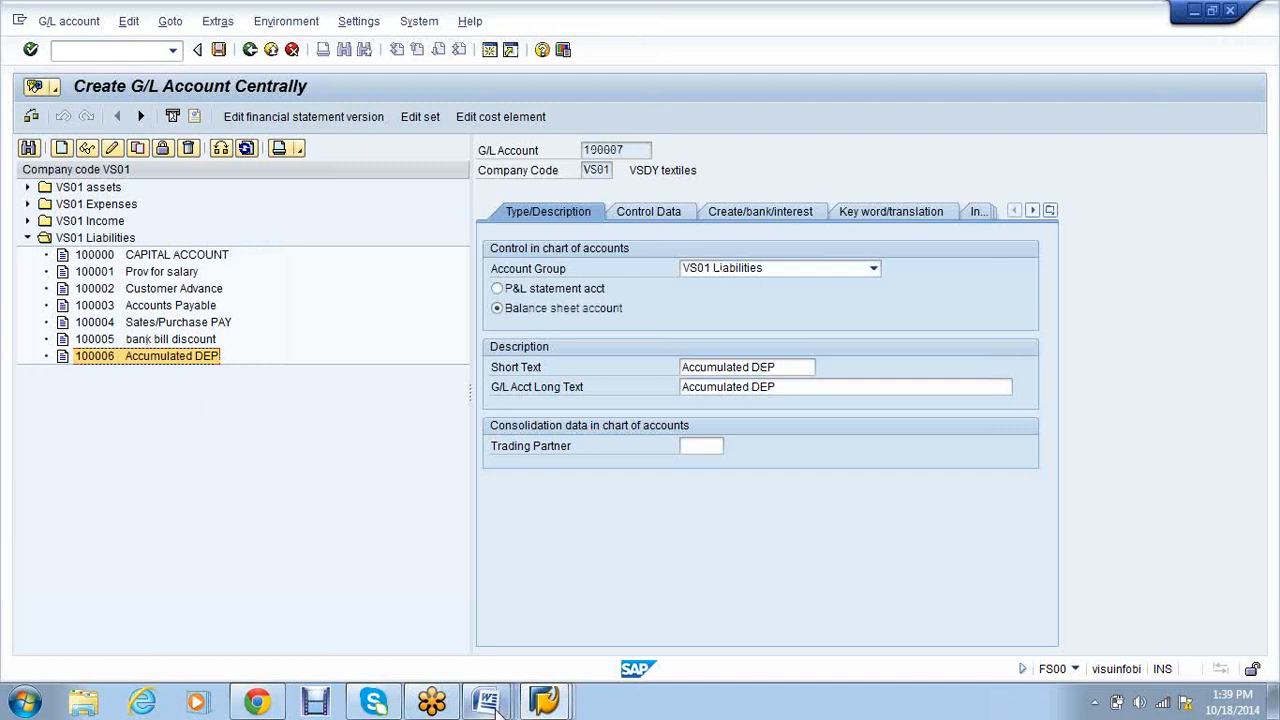
- Check the clearing account name in the Word notes, and set both texts of G/L account 100007 to GR/IR CLEARING
click(488, 702)
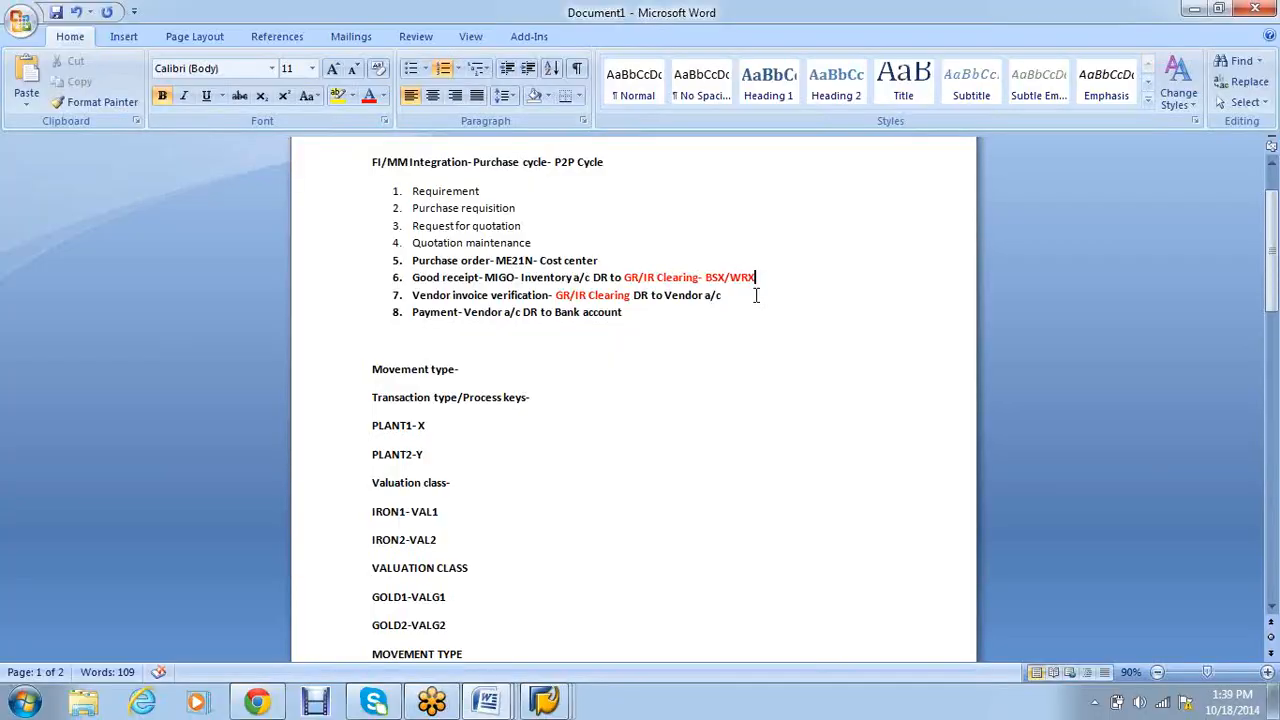
mouse_move(545, 702)
click(443, 600)
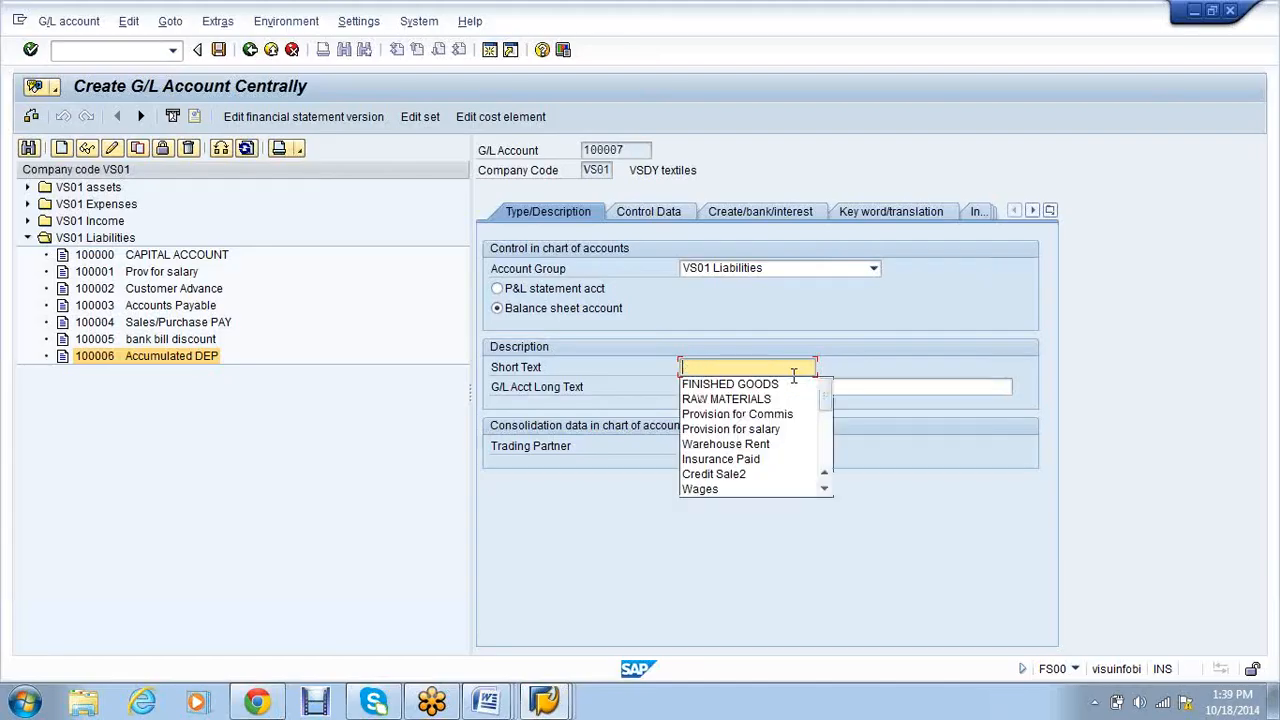
text(GR/IR)
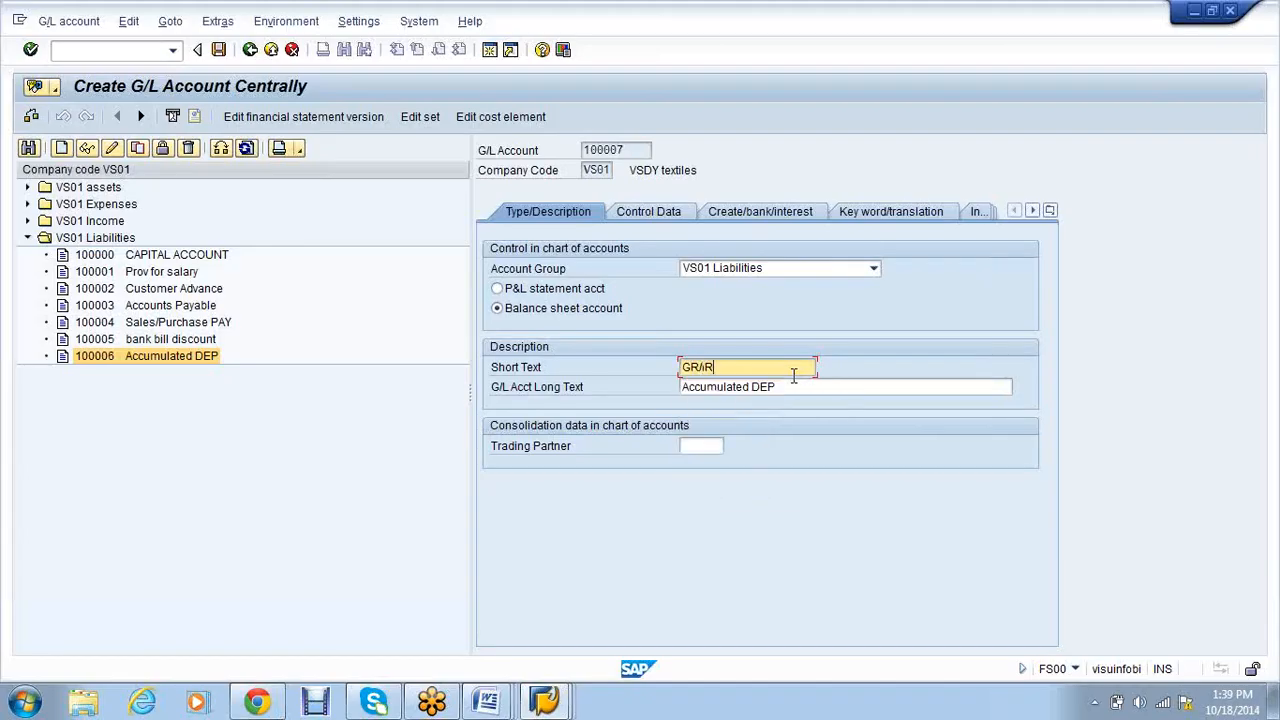
text( CLEARING)
drag(793, 375, 650, 371)
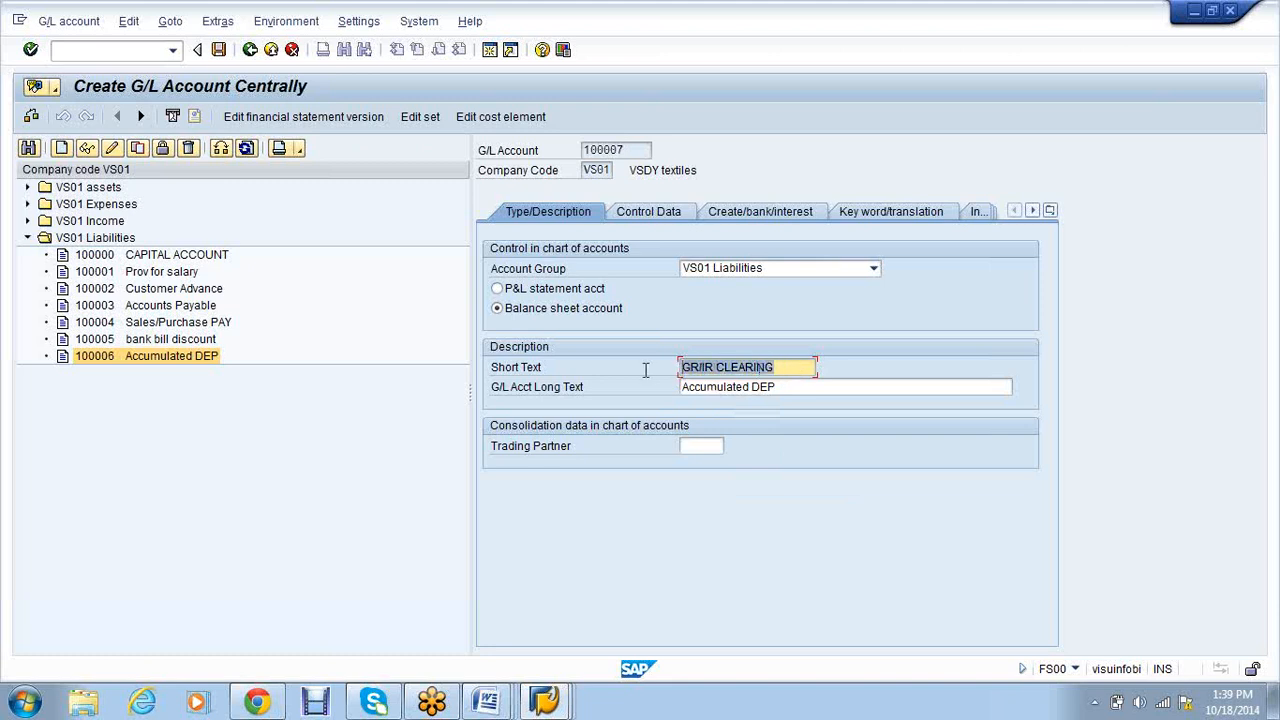
key(ctrl+c)
key(Tab)
key(ctrl+v)
- In account 100007's control data, clear the reconciliation account type, enable open item management, and set the tax category to allow all tax types (*)
click(649, 218)
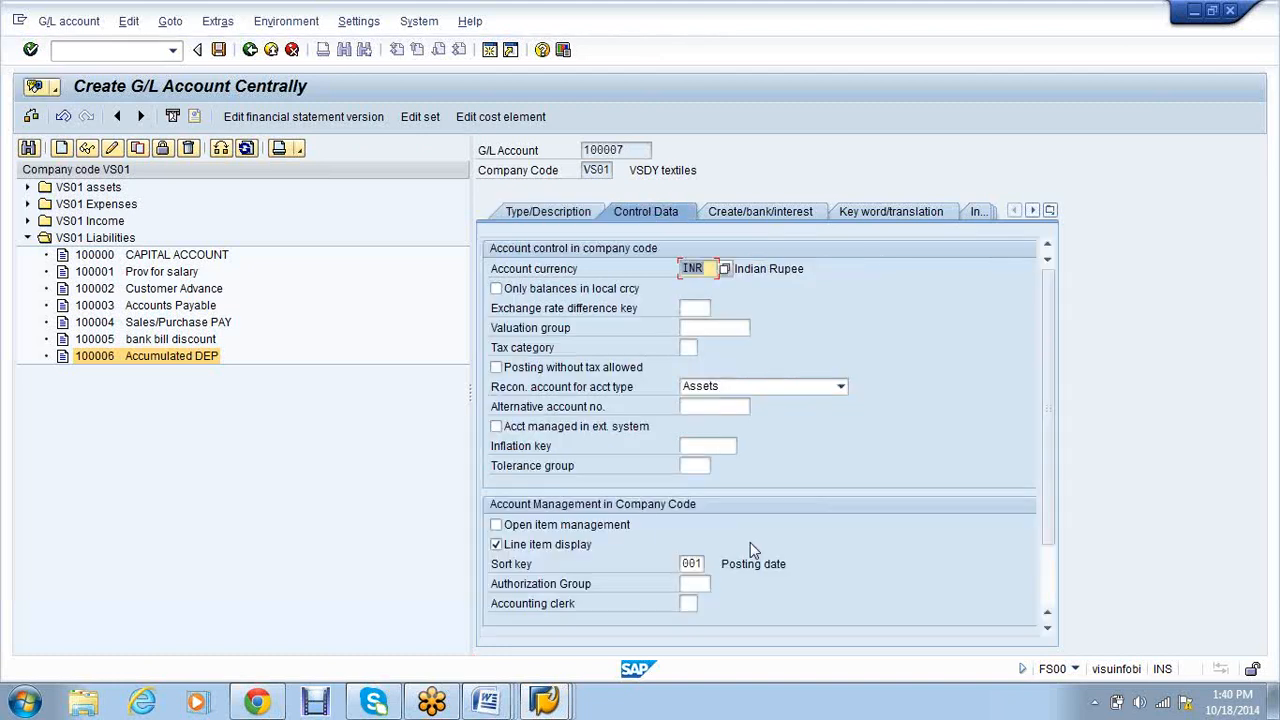
click(760, 387)
click(768, 459)
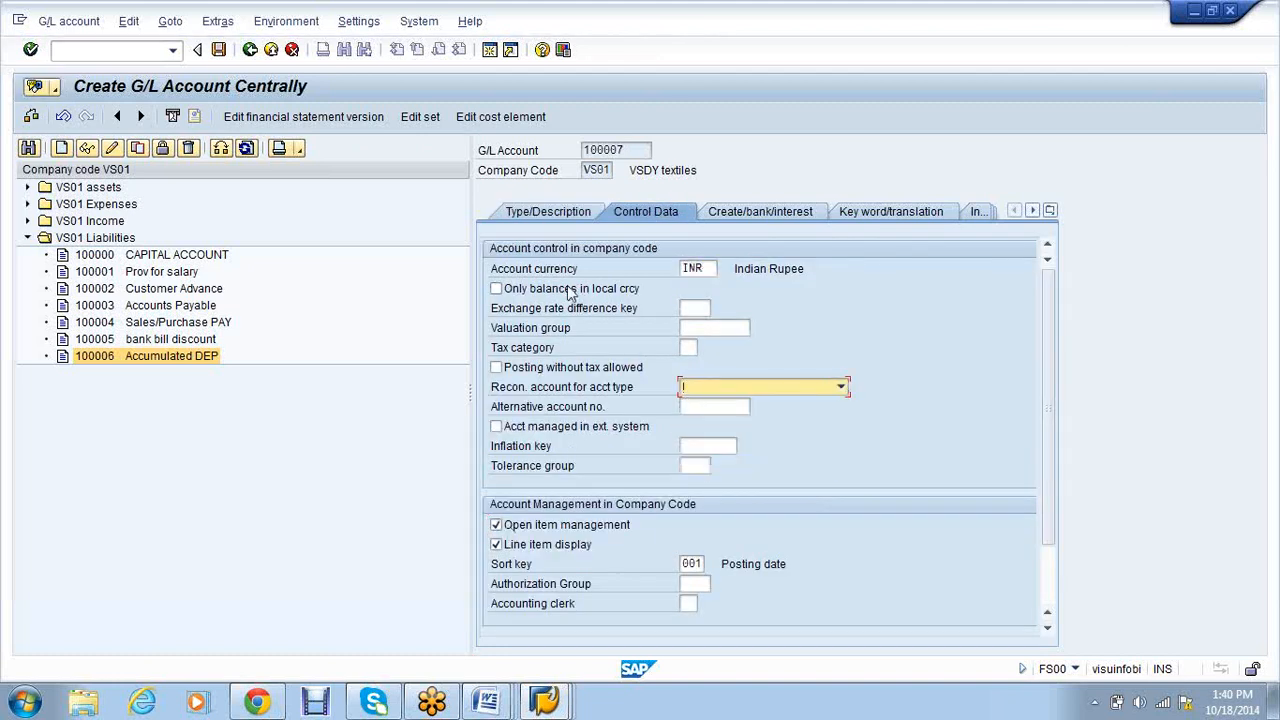
click(688, 348)
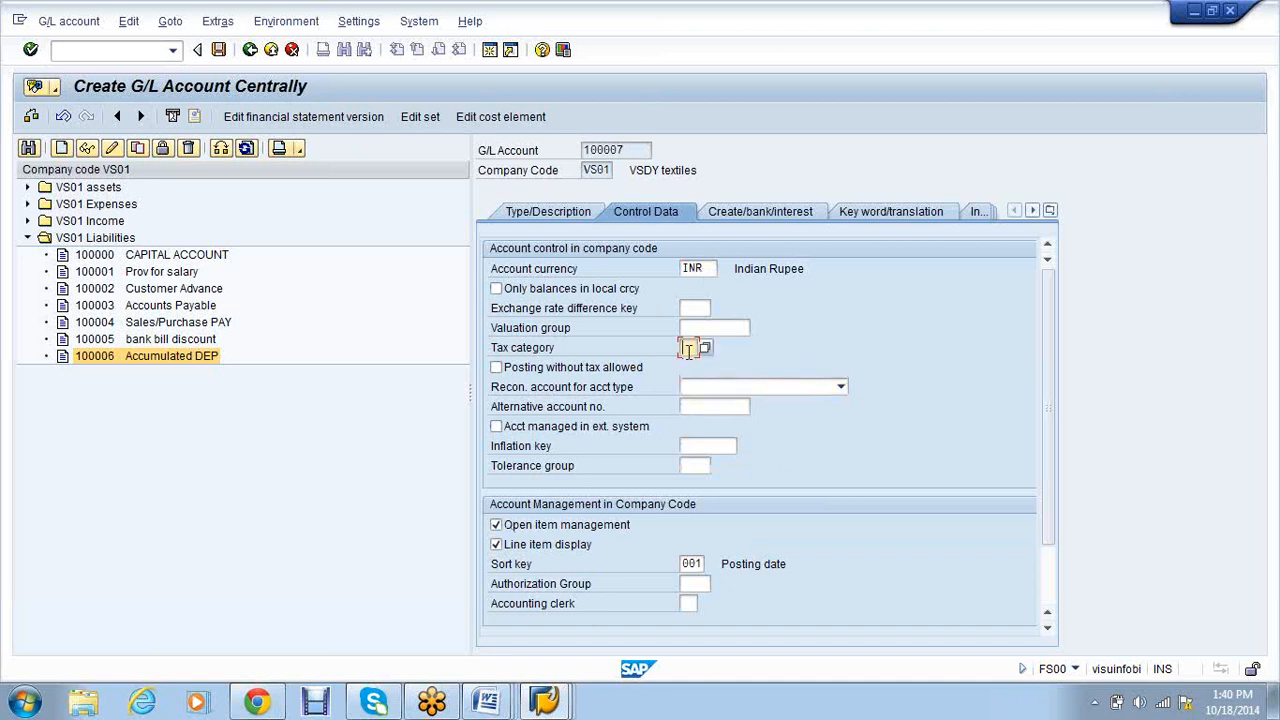
text(+)
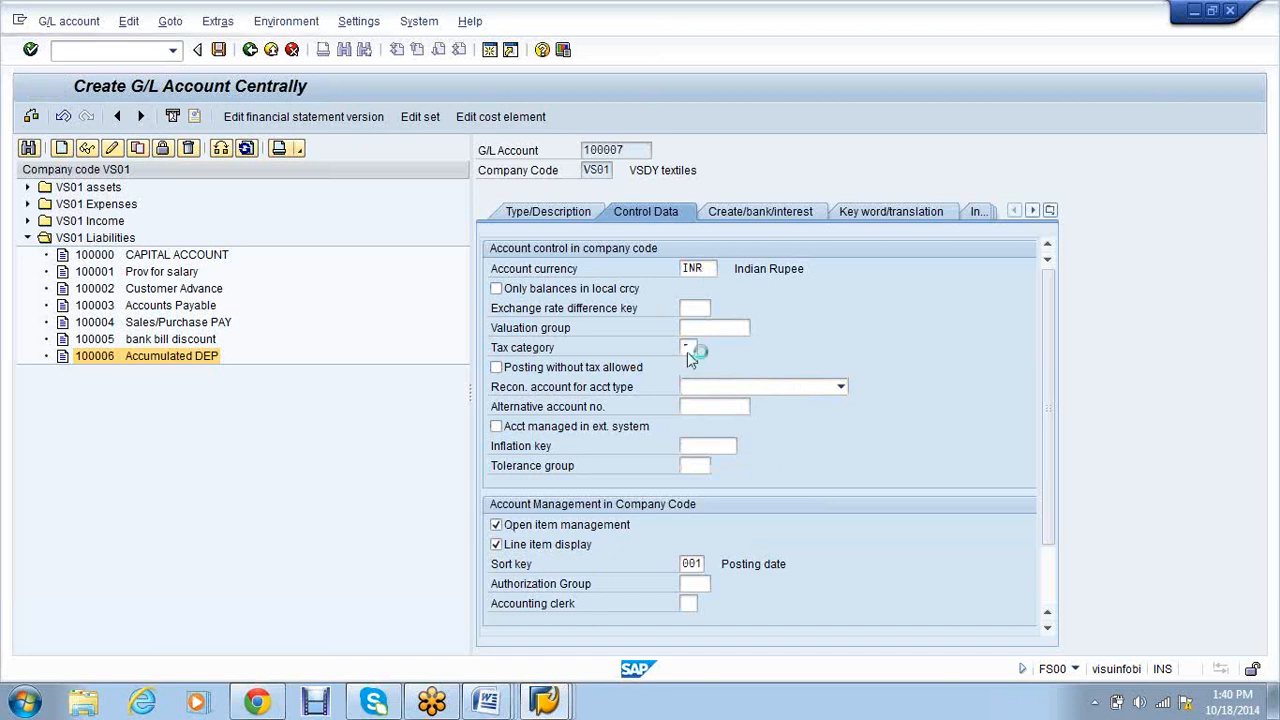
key(Return)
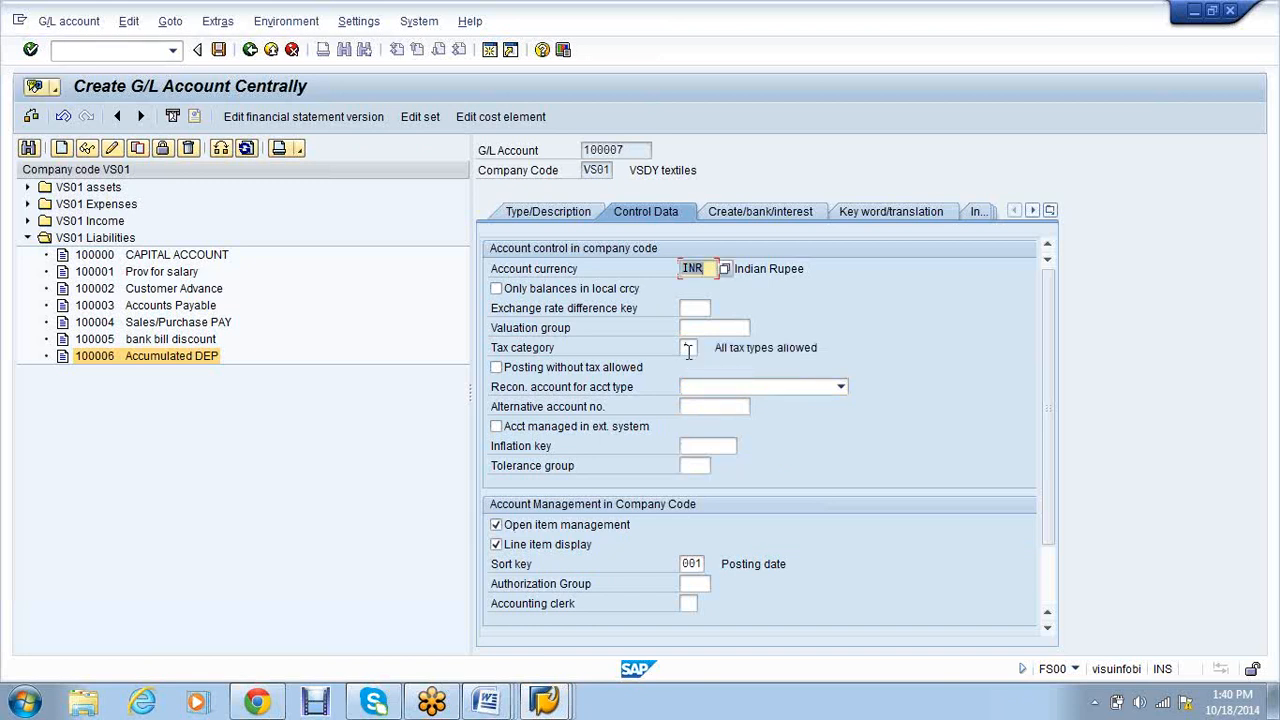
- Set account 100007's field status group to G001, enable Post automatically only, and save the account
click(764, 211)
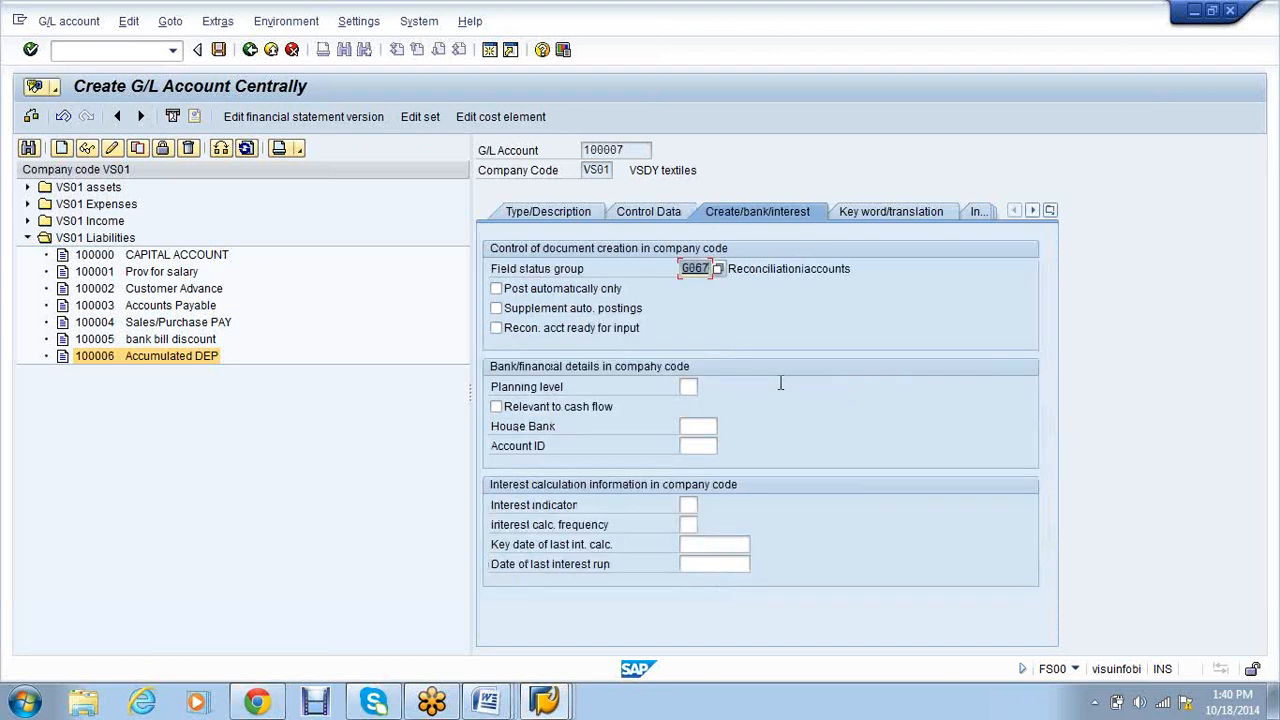
text(g001)
key(Return)
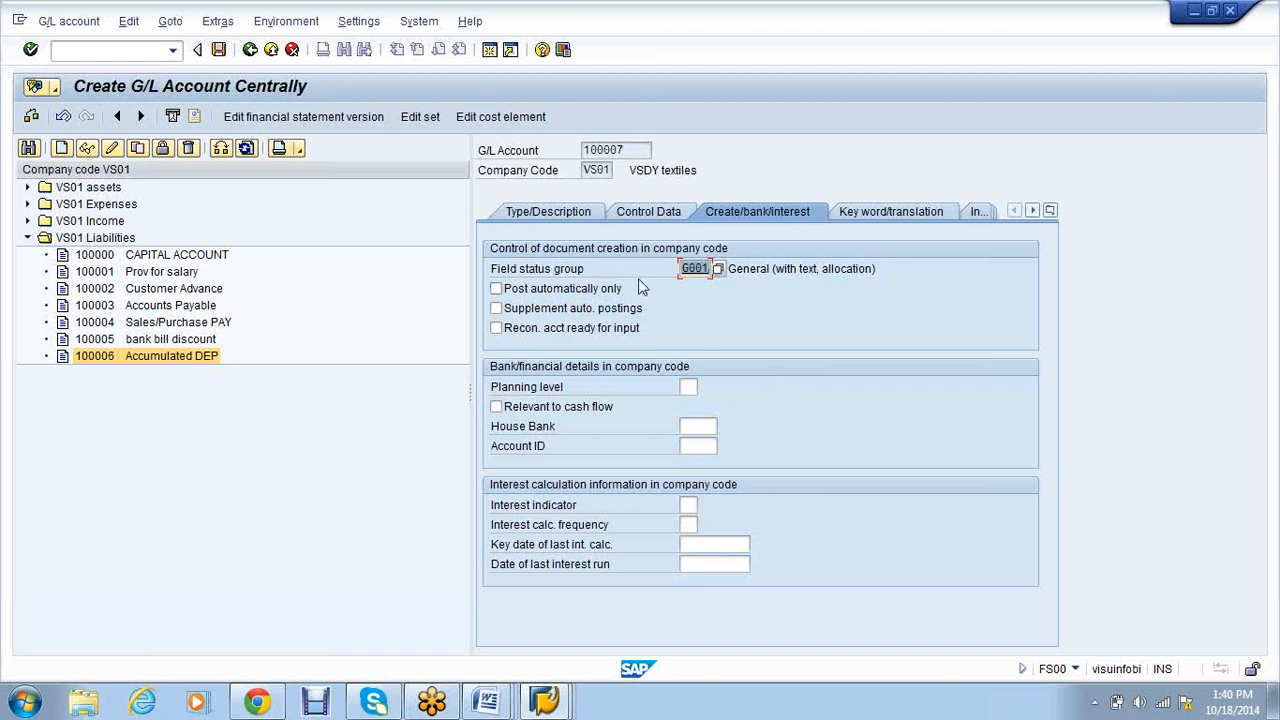
click(496, 288)
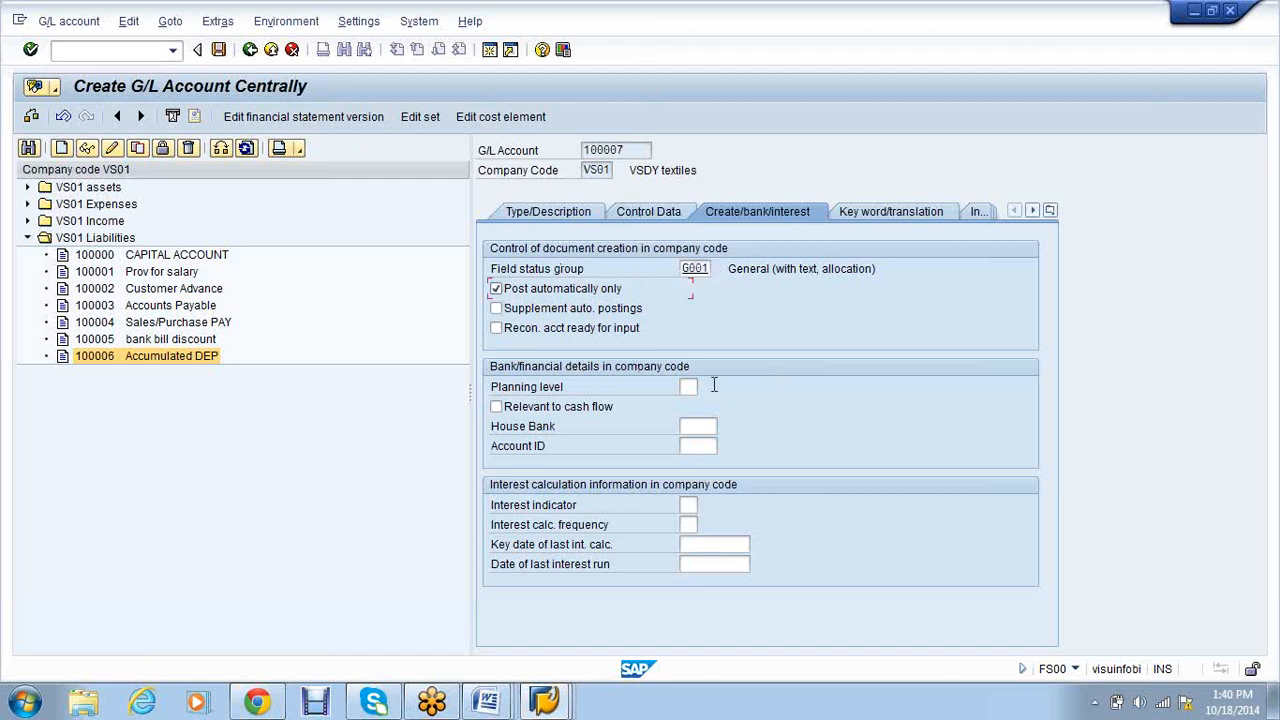
key(ctrl+s)
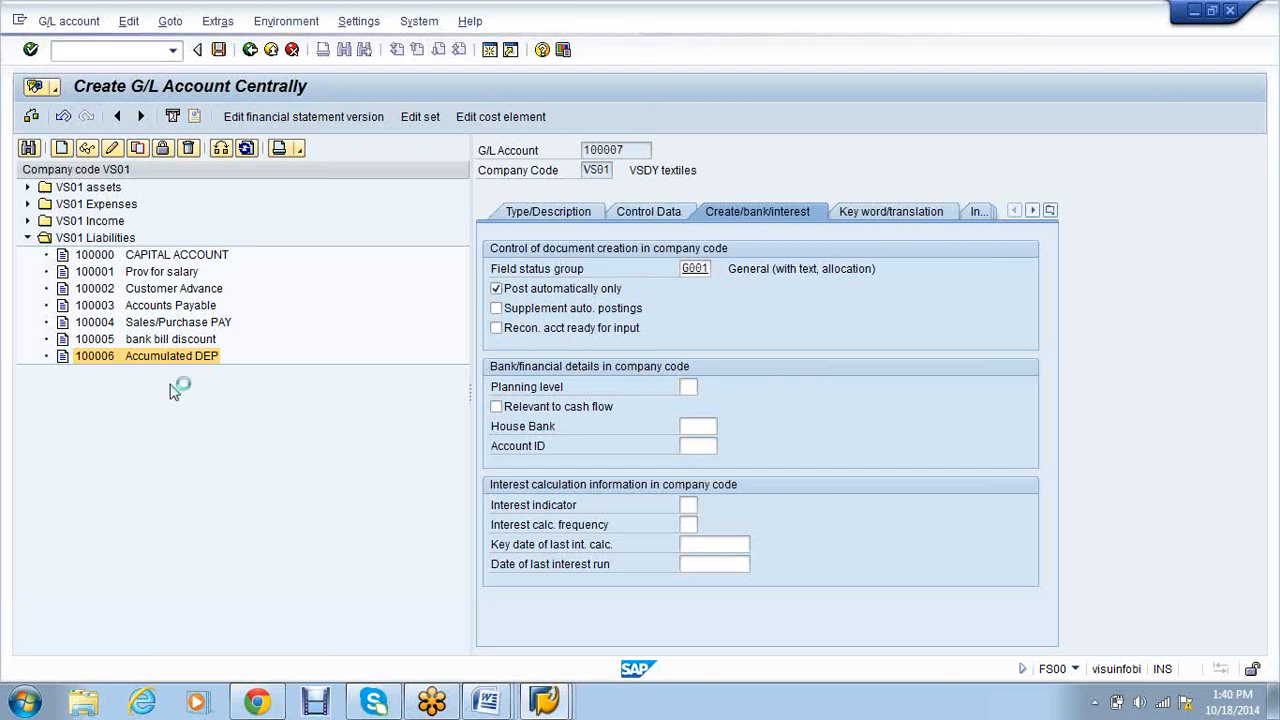
- Copy the VS01 Expenses account 300012 Wages to a new G/L account 300013 in company code VS01
click(27, 238)
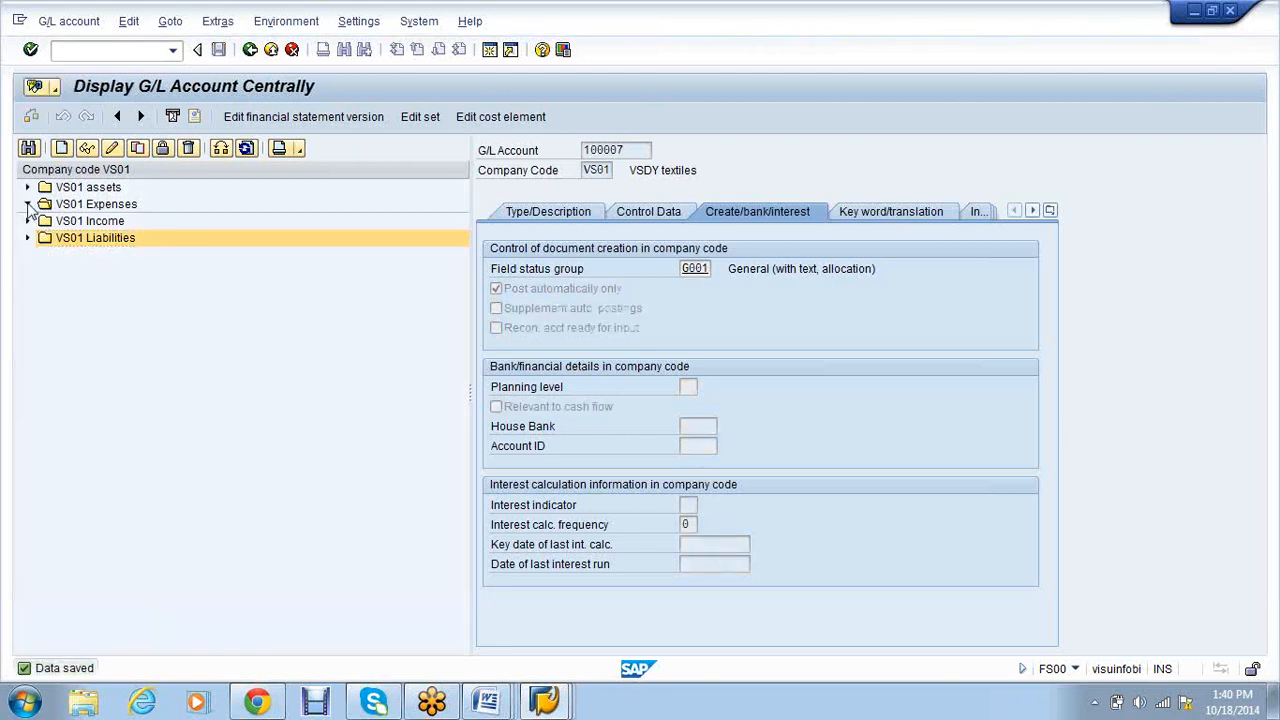
click(27, 204)
right_click(142, 424)
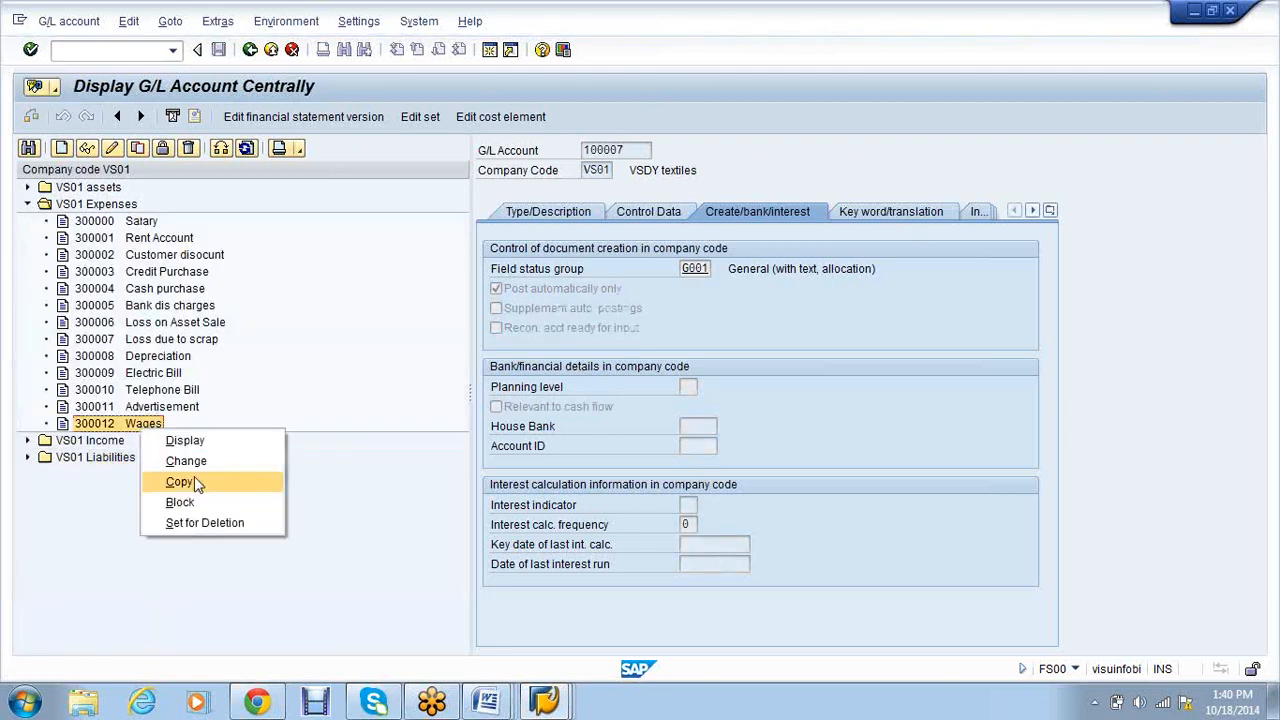
click(194, 479)
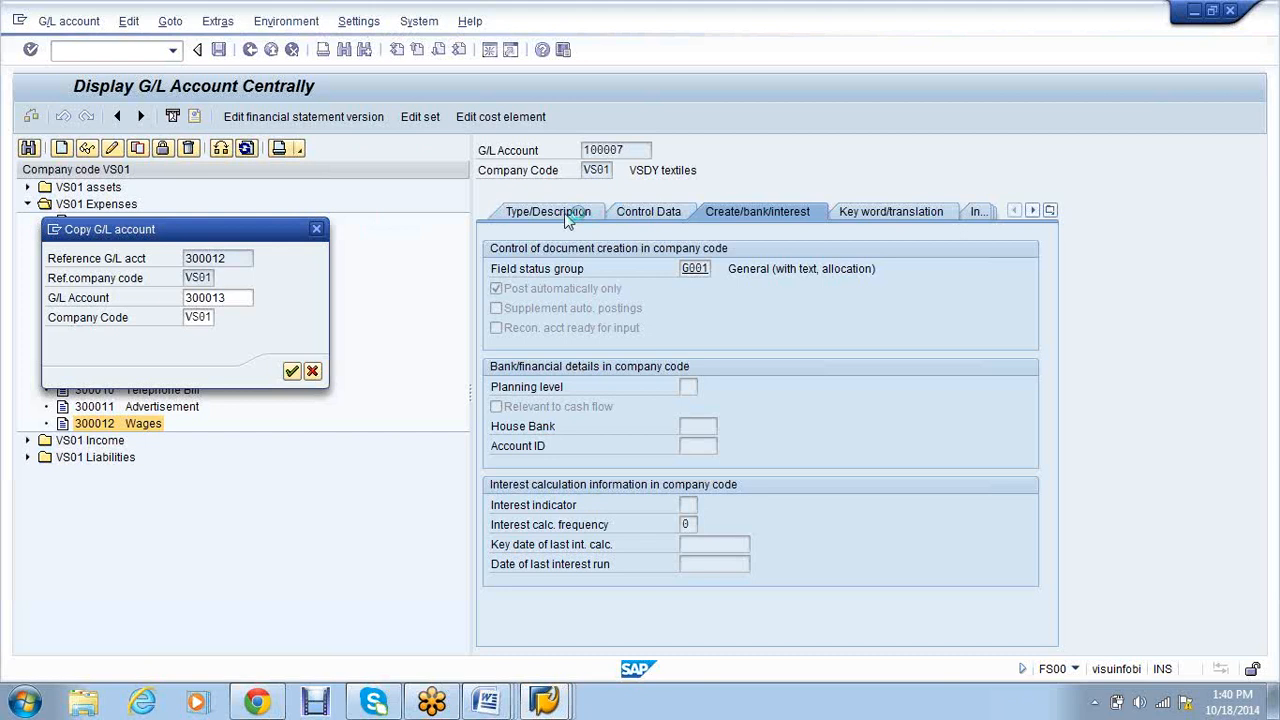
key(Return)
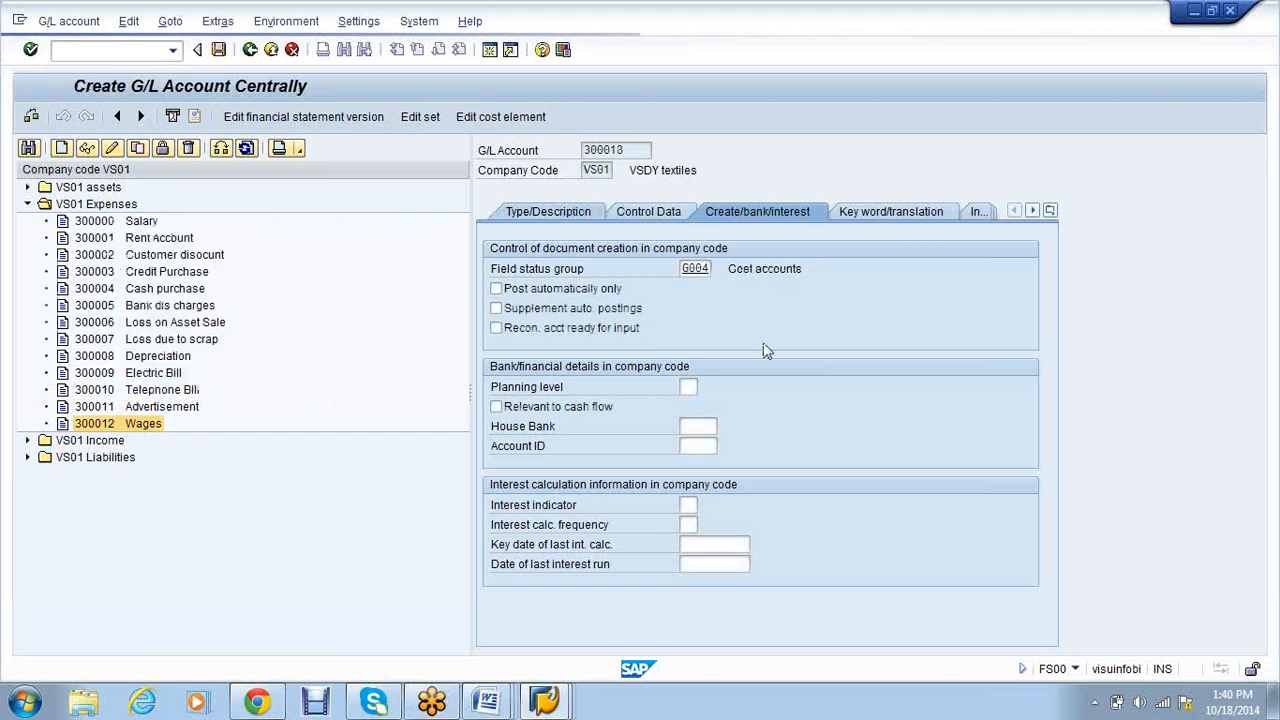
- Set both the short text and the long text of G/L account 300013 to RAW CONSUMPTION
click(761, 360)
key(BackSpace)
key(BackSpace)
key(BackSpace)
key(BackSpace)
key(BackSpace)
text(RAW )
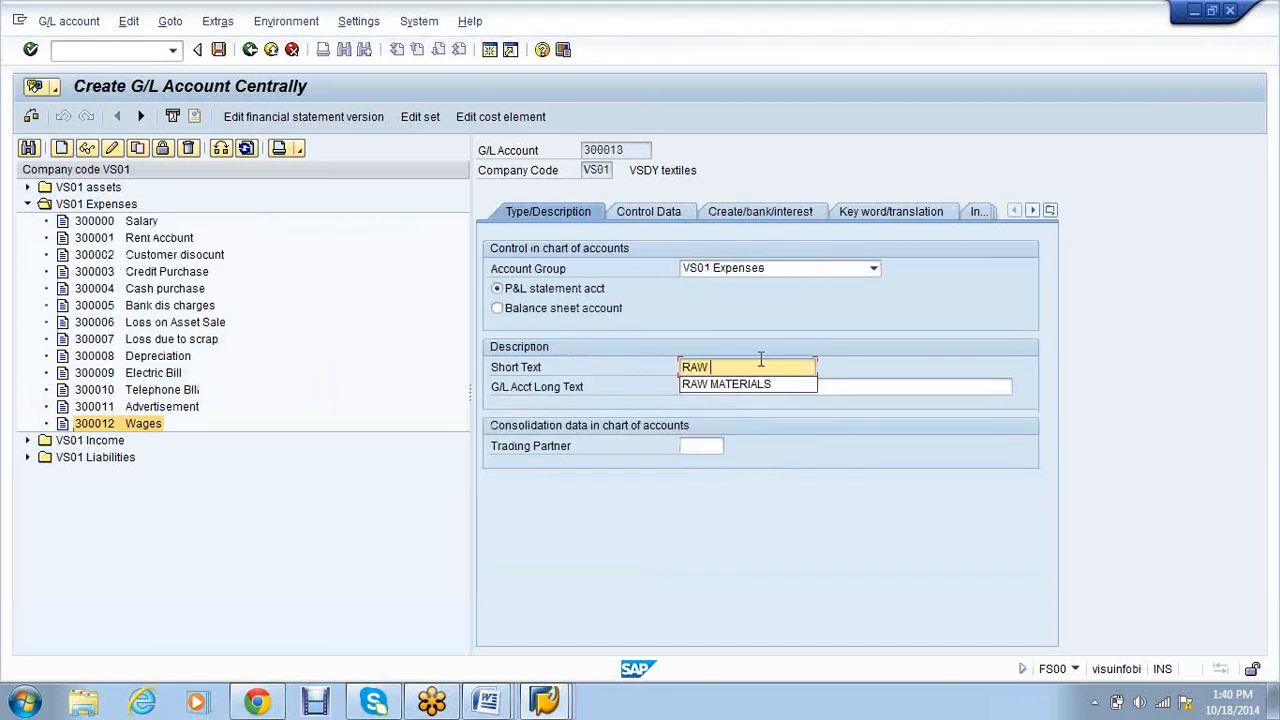
text(CONS)
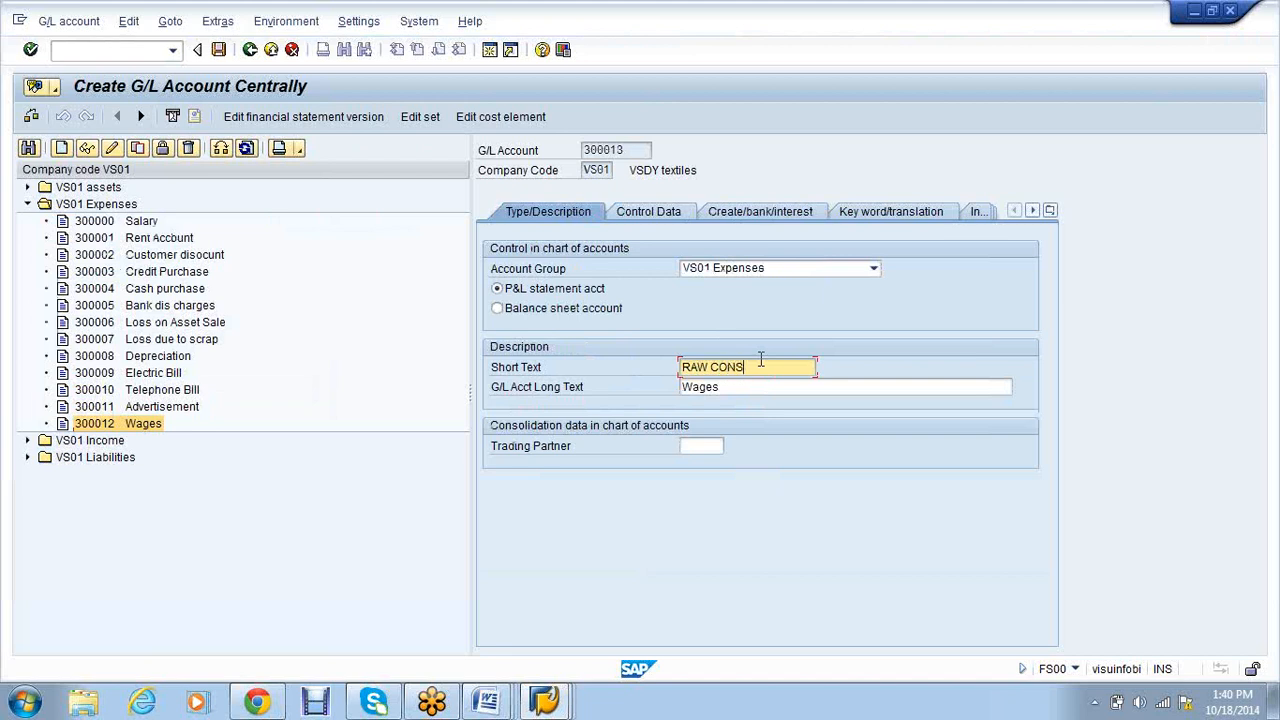
text(UMPTIOM)
key(BackSpace)
text(N)
drag(804, 369, 675, 375)
key(Tab)
key(ctrl+v)
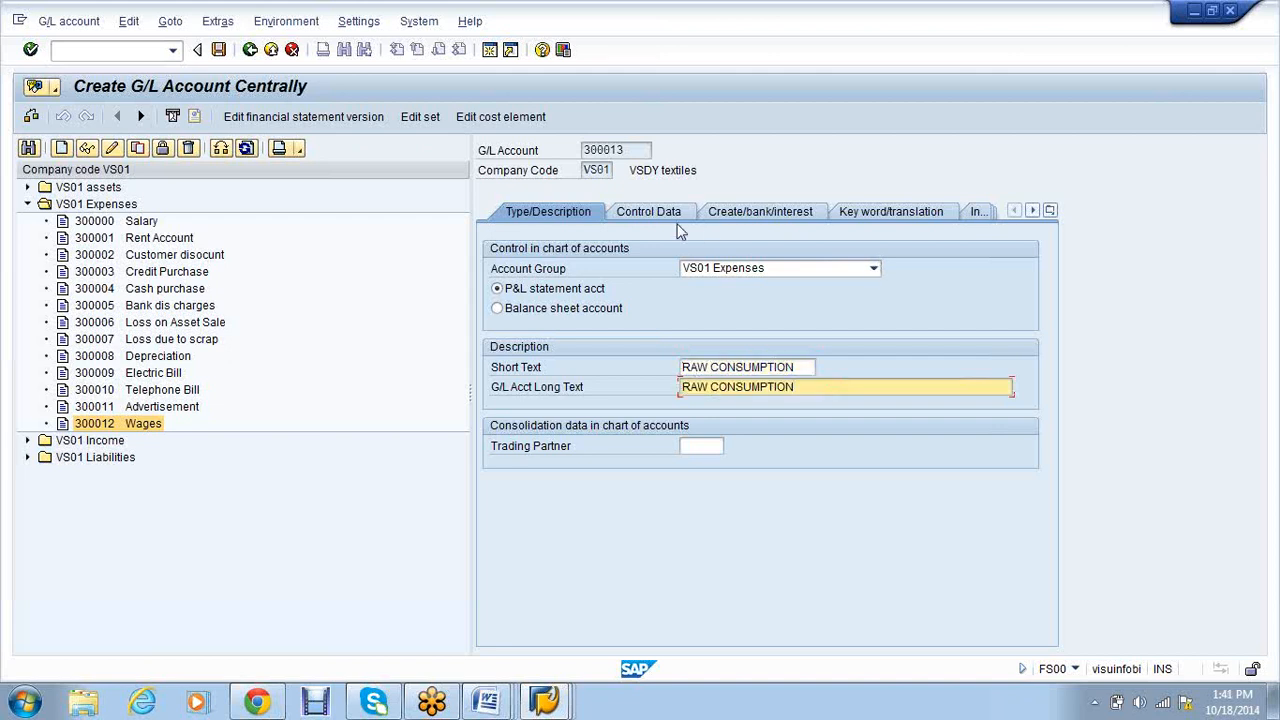
- Review account 300013's control data, set its field status group to G003 (Material consumption accounts), and save the account
click(632, 213)
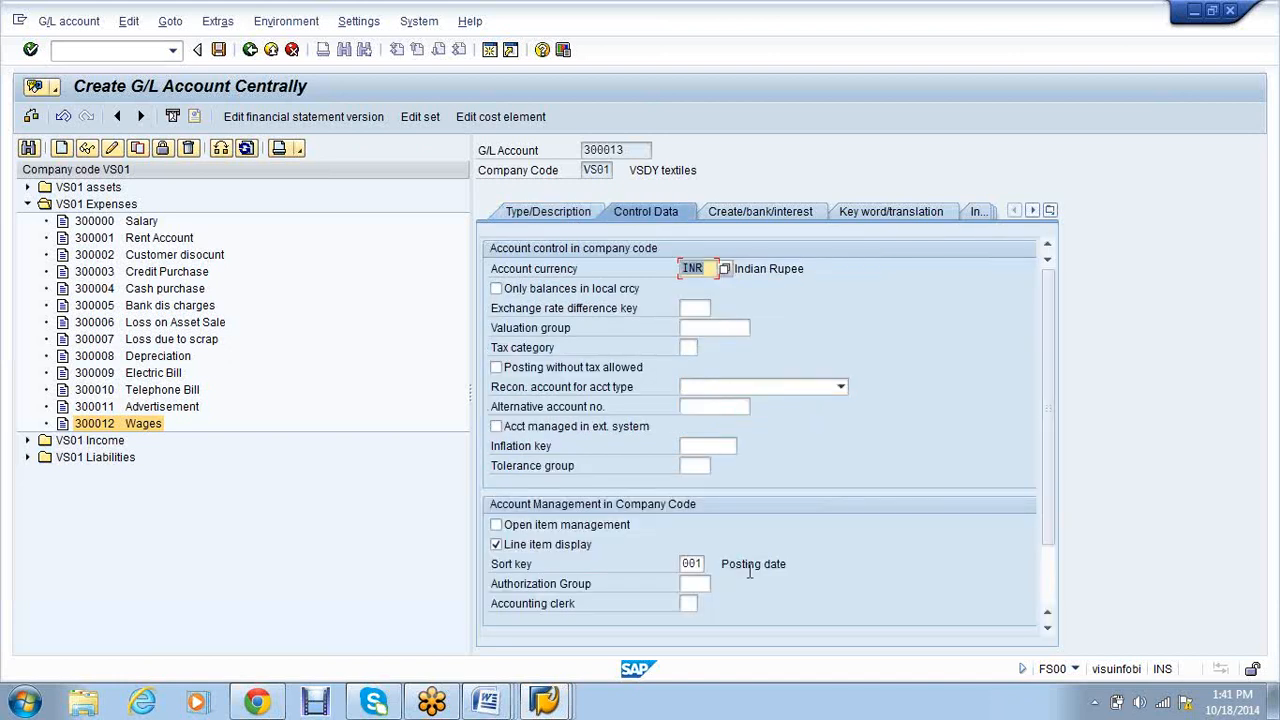
click(742, 212)
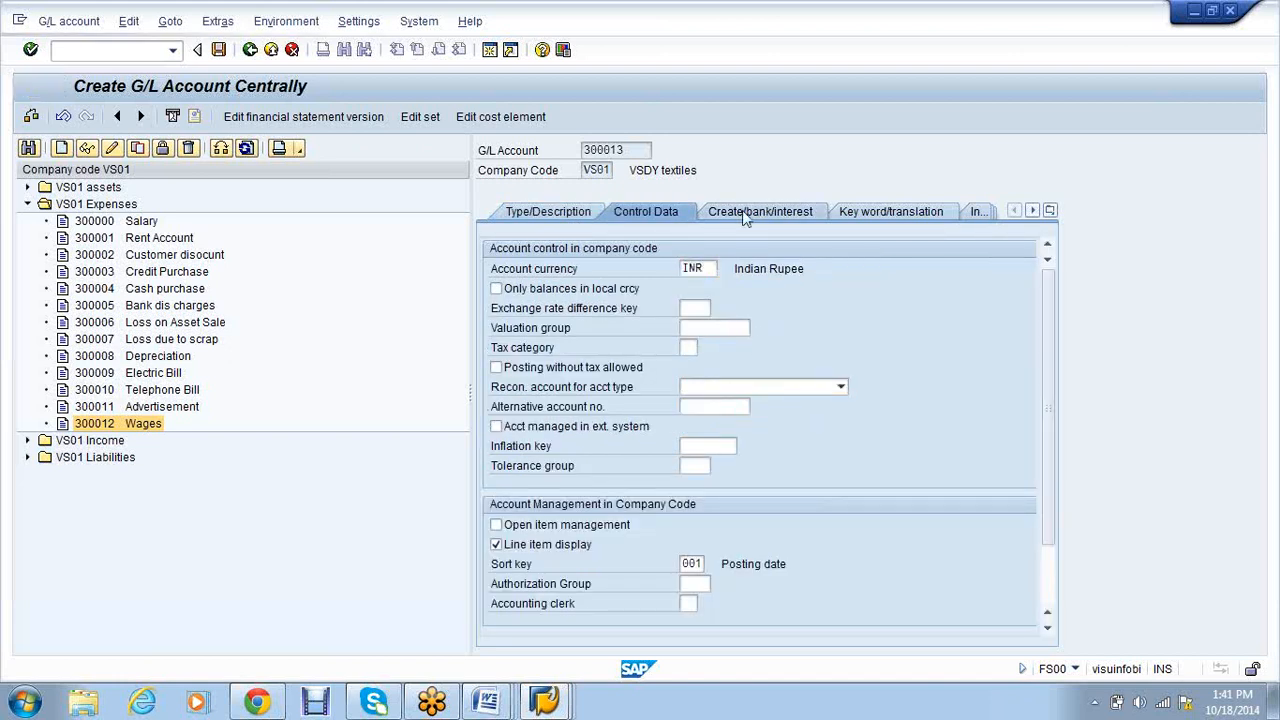
click(652, 214)
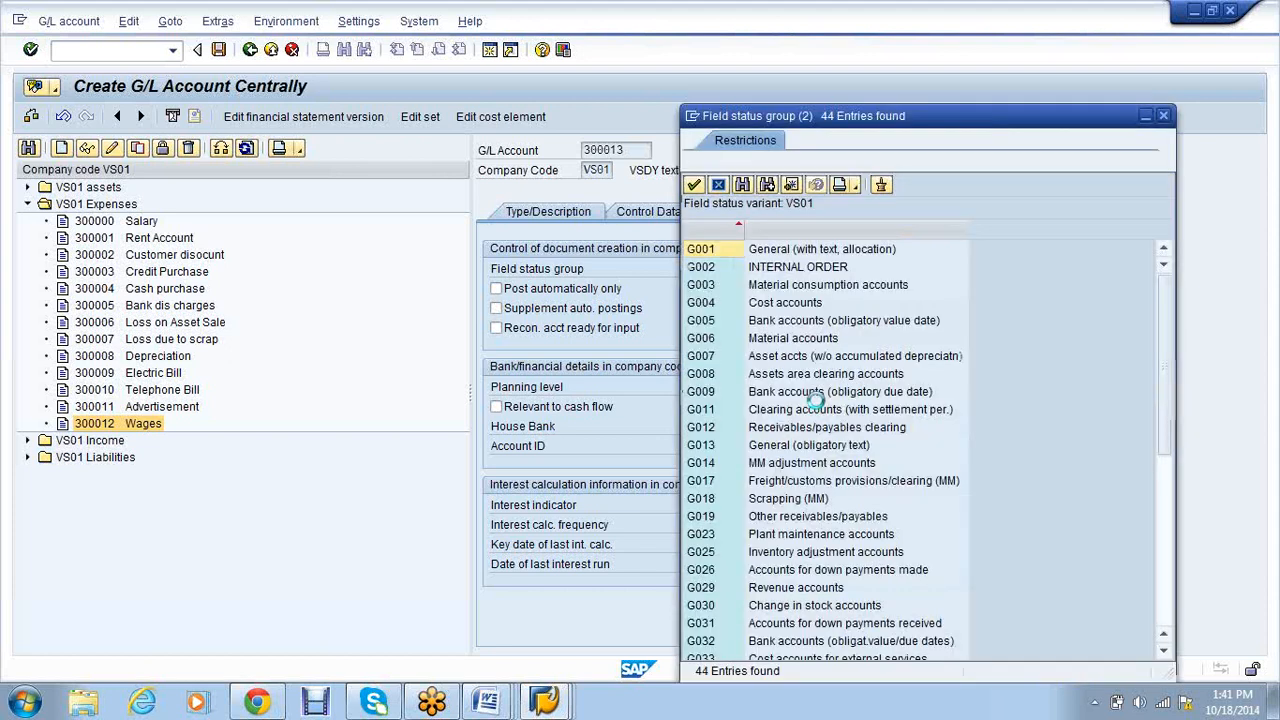
double_click(817, 284)
key(Return)
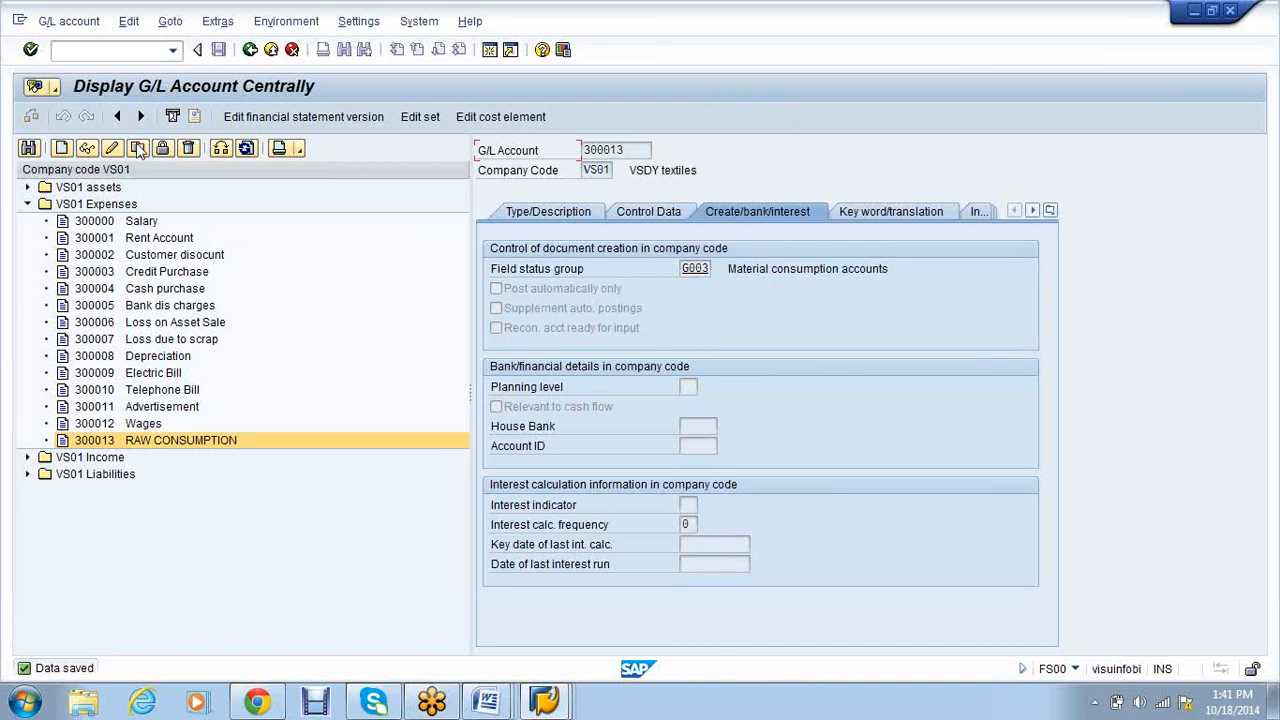
- Copy the RAW CONSUMPTION account 300013 to a new G/L account 300014 in company code VS01
click(165, 441)
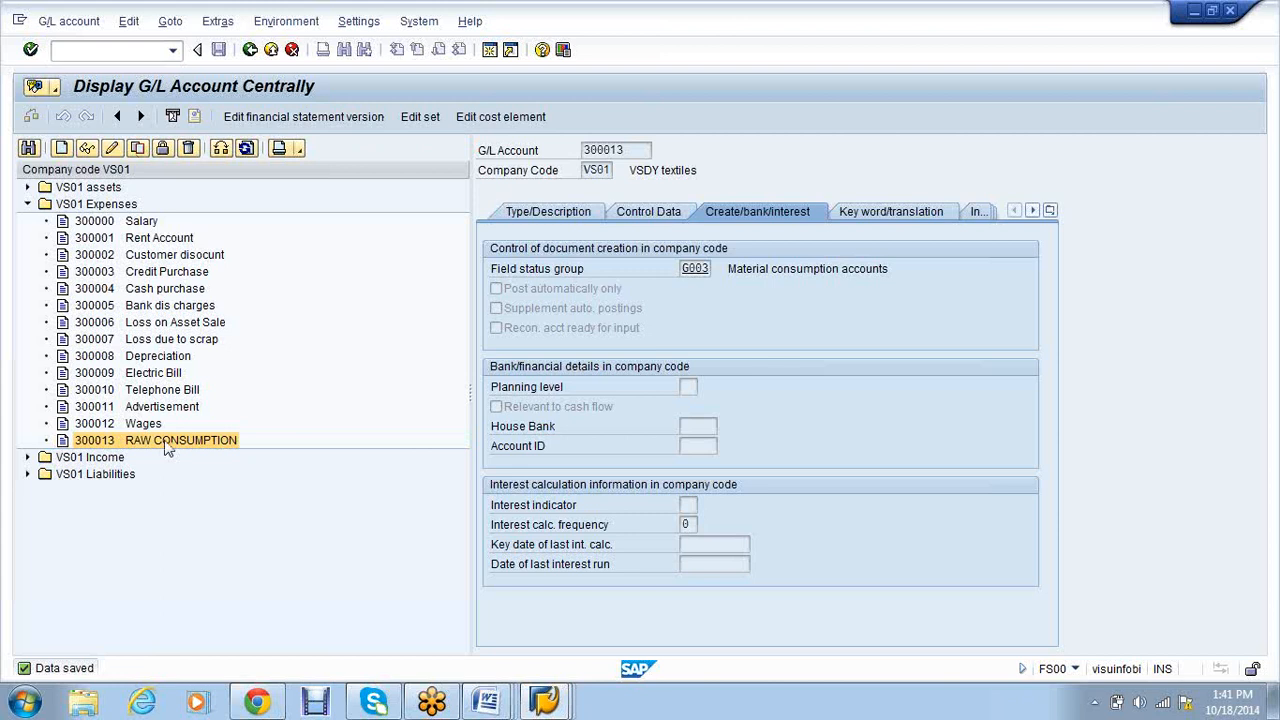
right_click(170, 452)
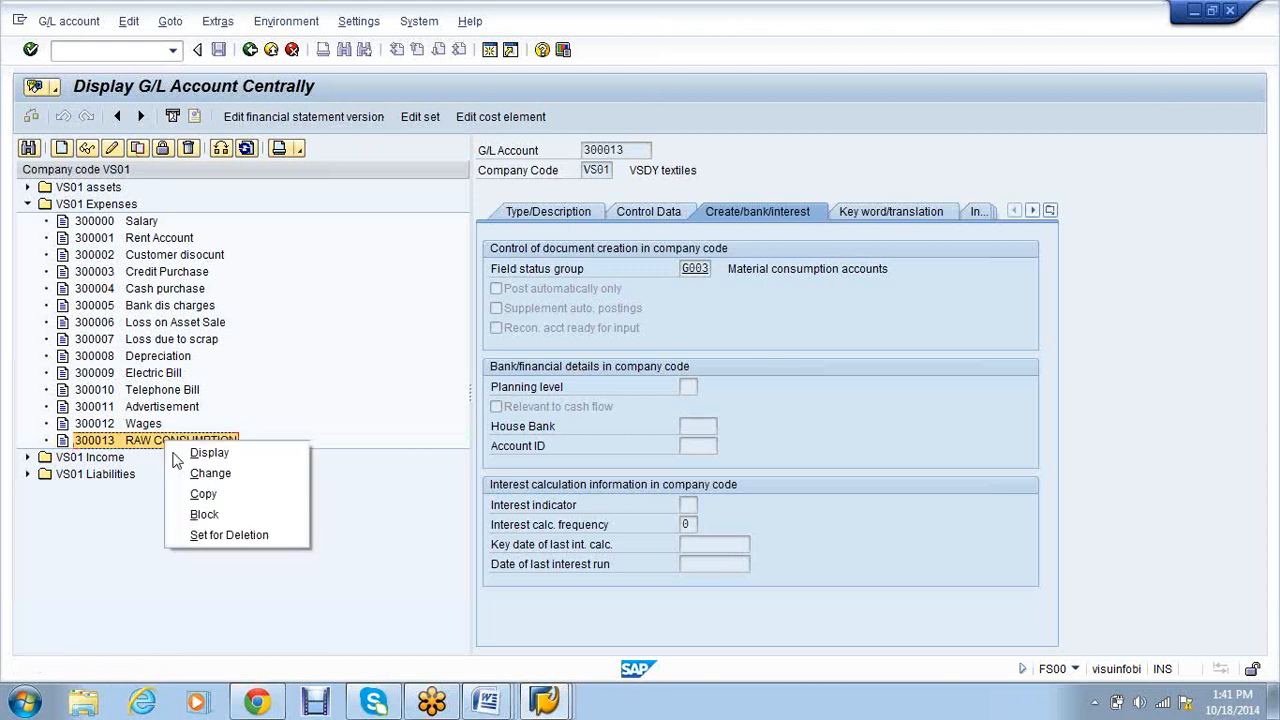
click(203, 494)
text(300014)
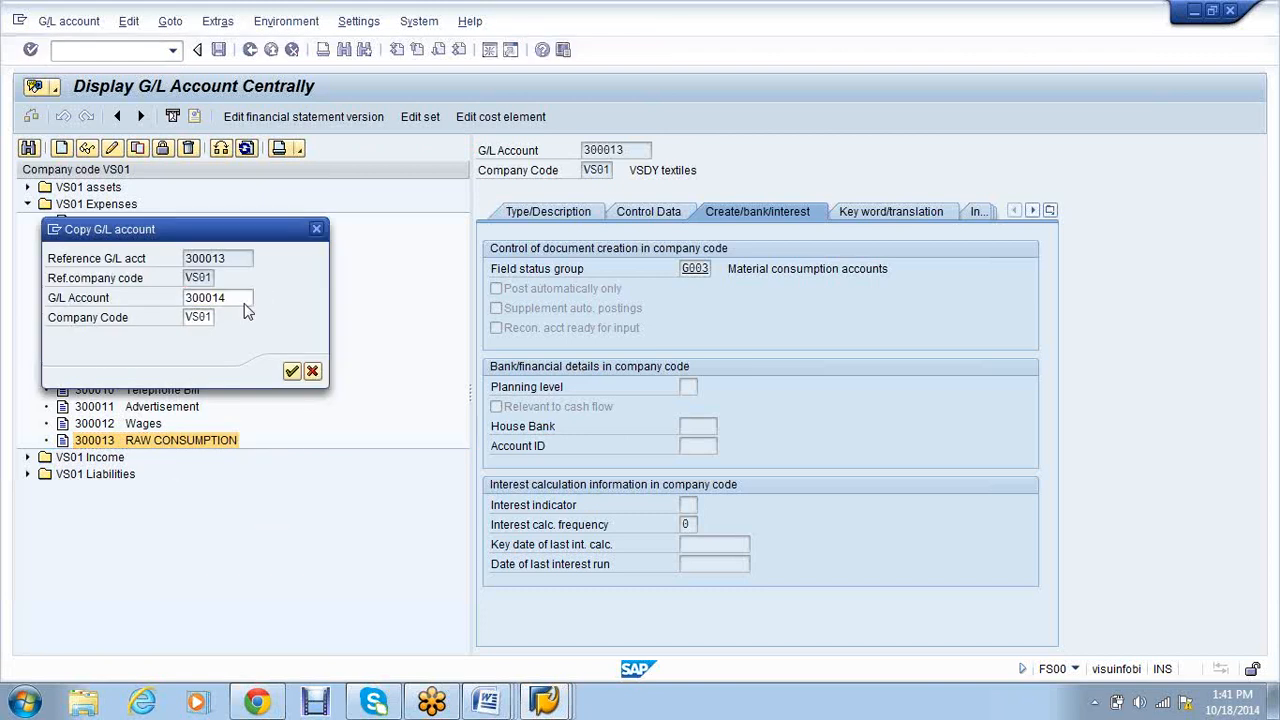
key(Return)
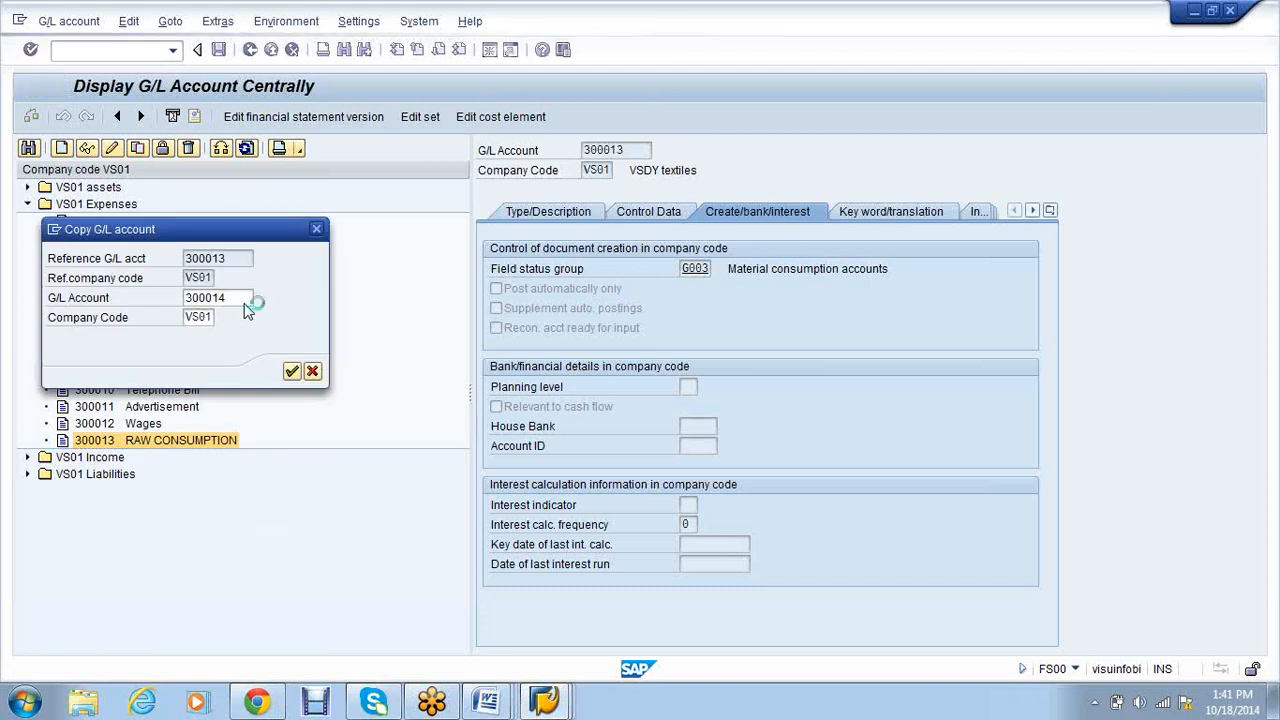
- Set the short text of G/L account 300014 to INC/DEC STOCK and copy that text into the long text
text(INC/DEC)
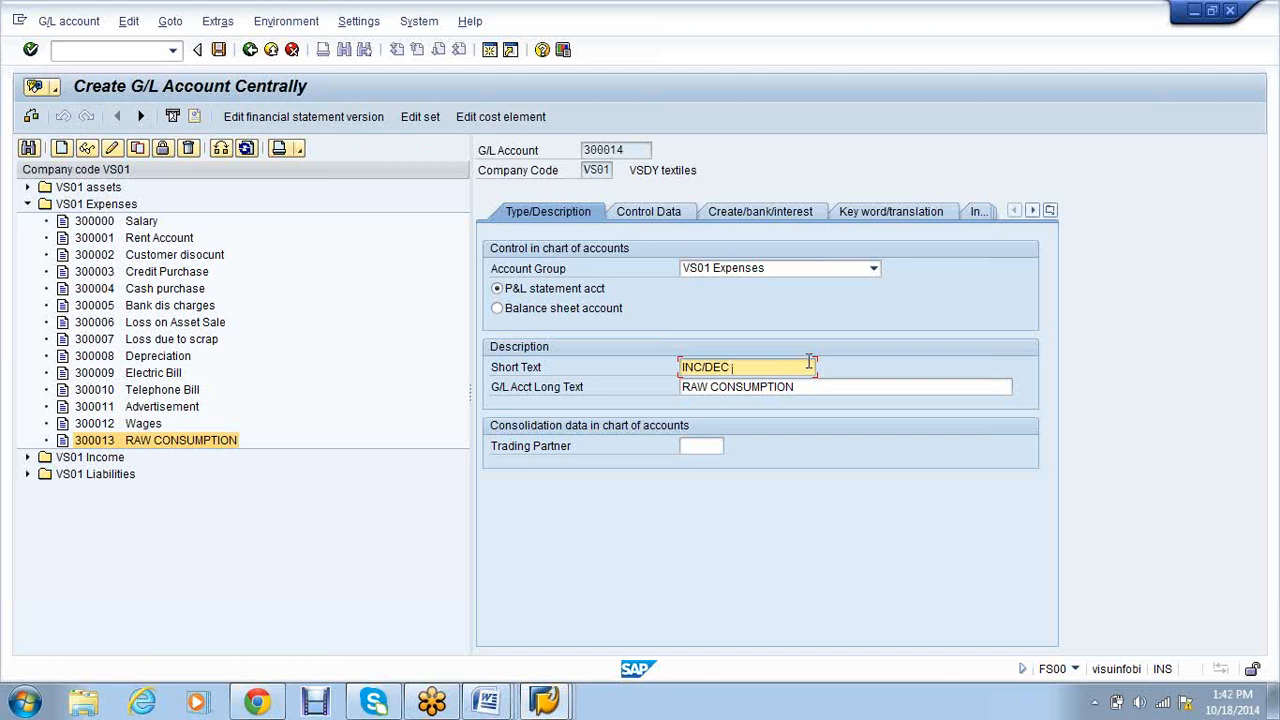
text(STOCK)
drag(768, 368, 684, 368)
click(685, 368)
key(Tab)
key(ctrl+v)
- Set account 300014's field status group to G030 (Change in stock accounts), enable Post automatically only, and save the account
click(630, 213)
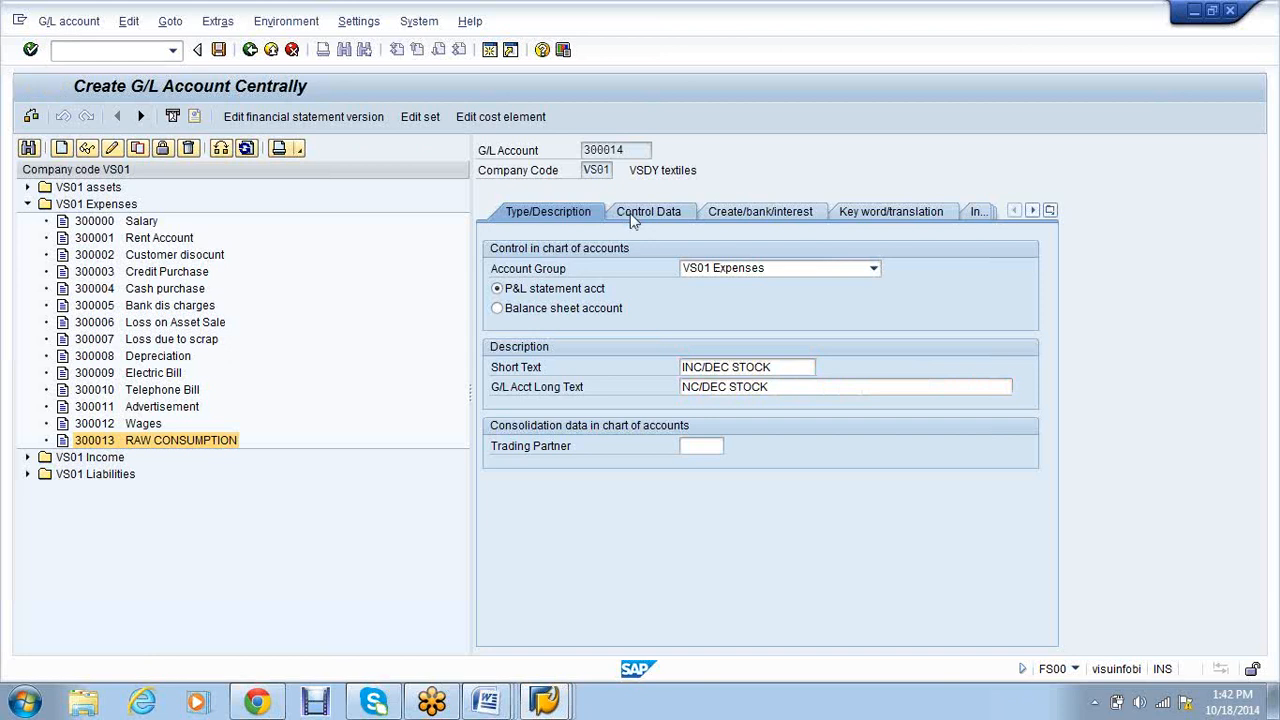
click(744, 208)
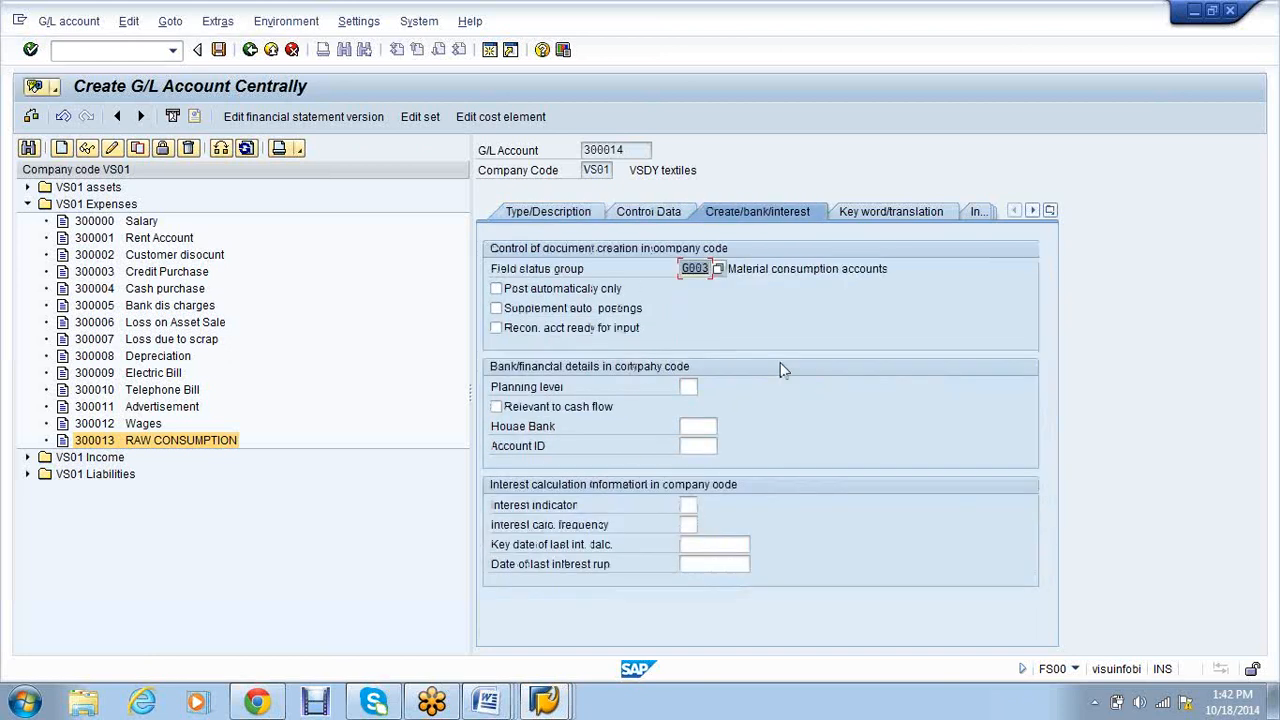
click(719, 269)
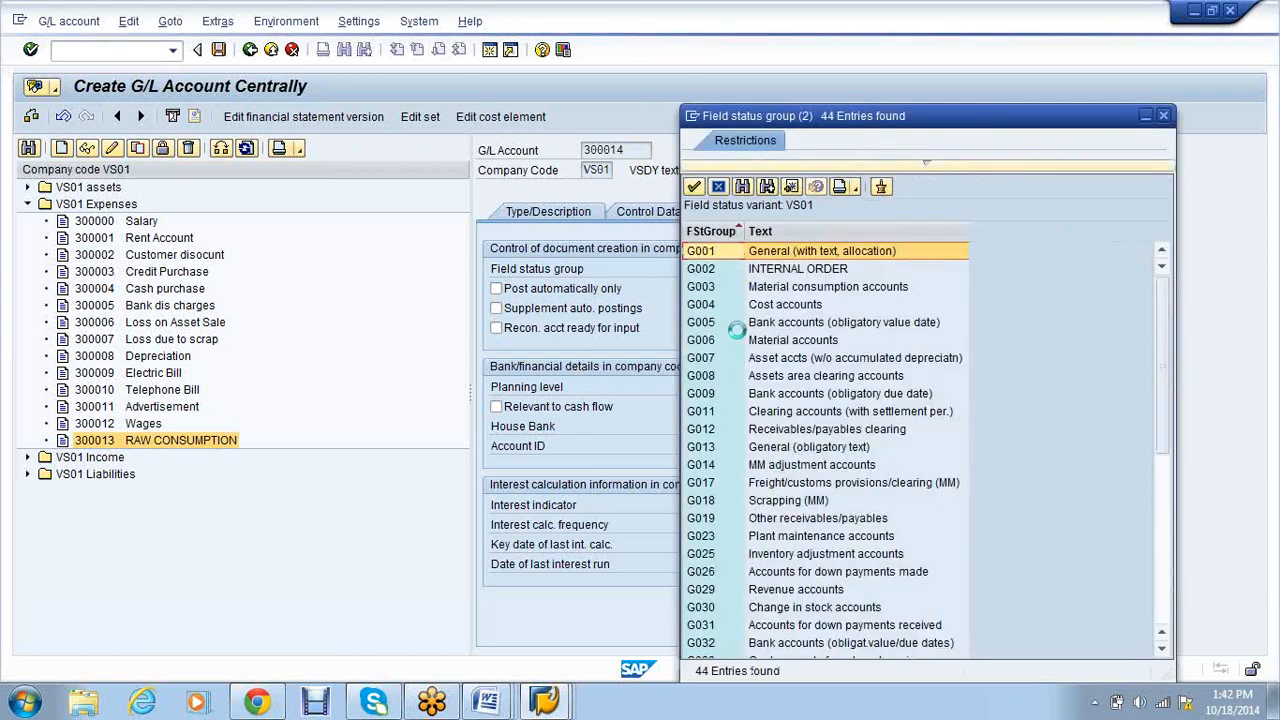
scroll(760, 450, down, 1)
click(773, 553)
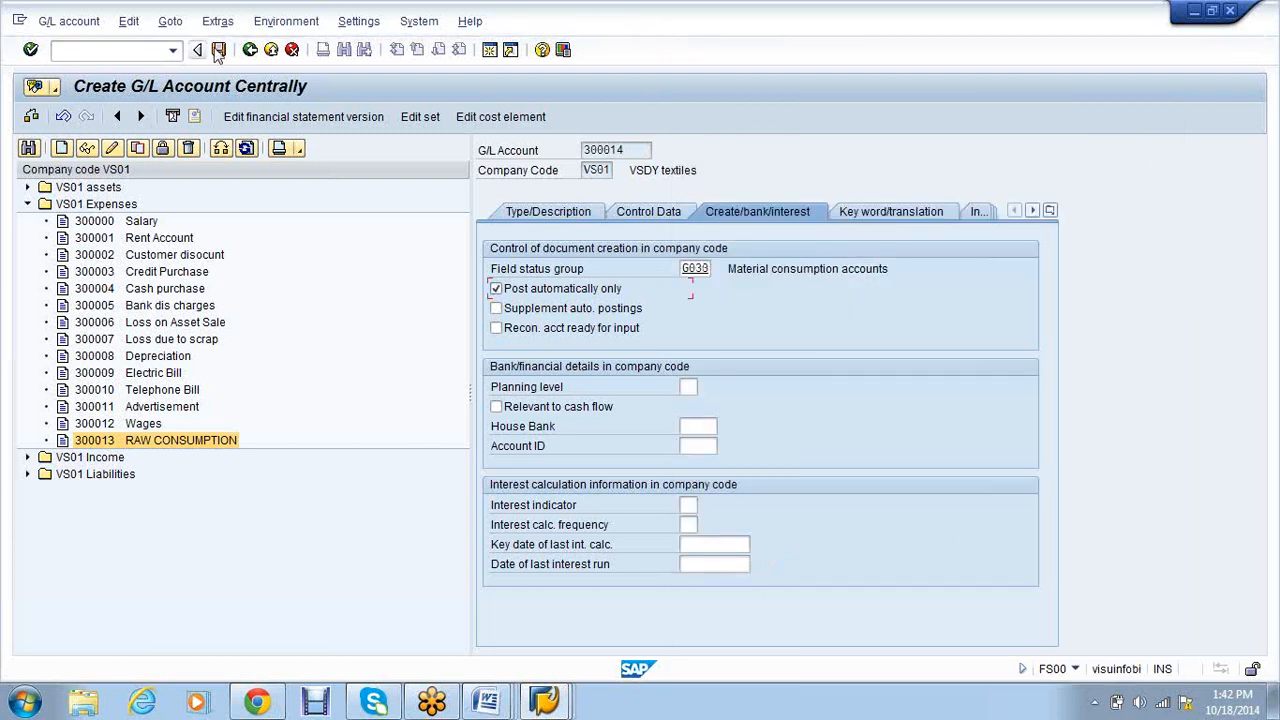
click(219, 50)
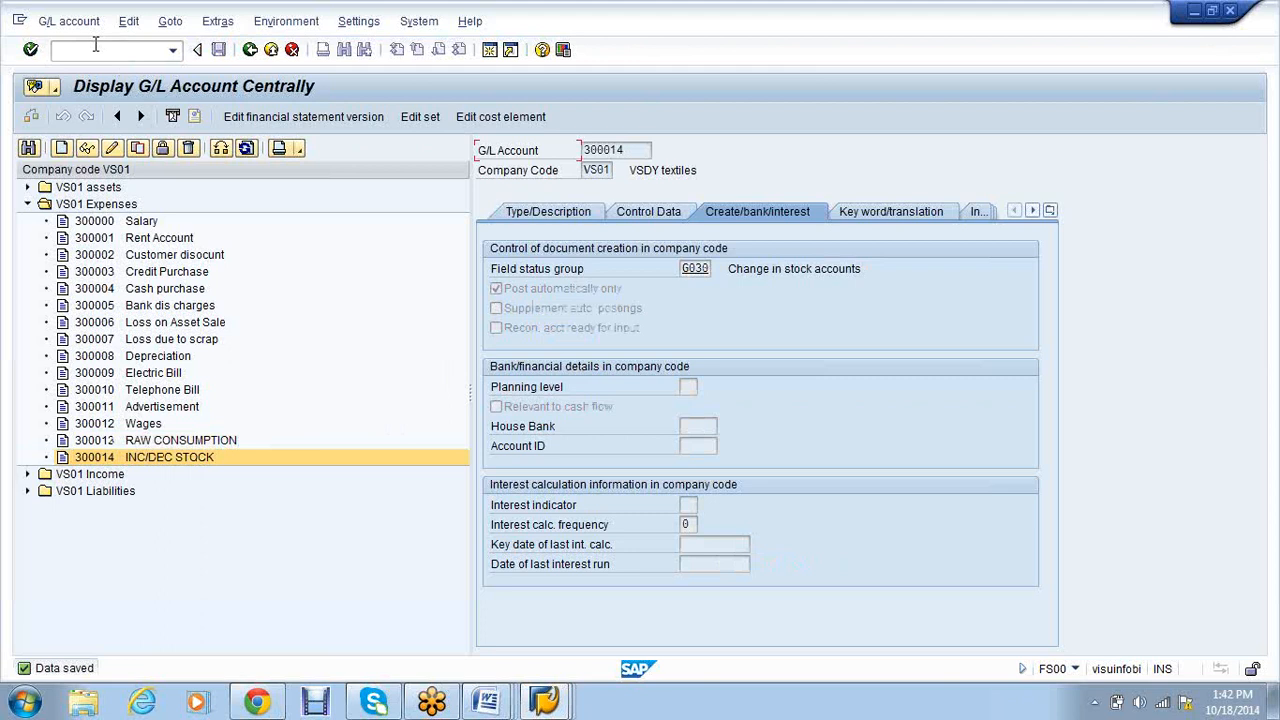
- Start transaction OBYC and open the Inventory posting procedure BSX for chart of accounts VS01
text(/nobyc)
key(Return)
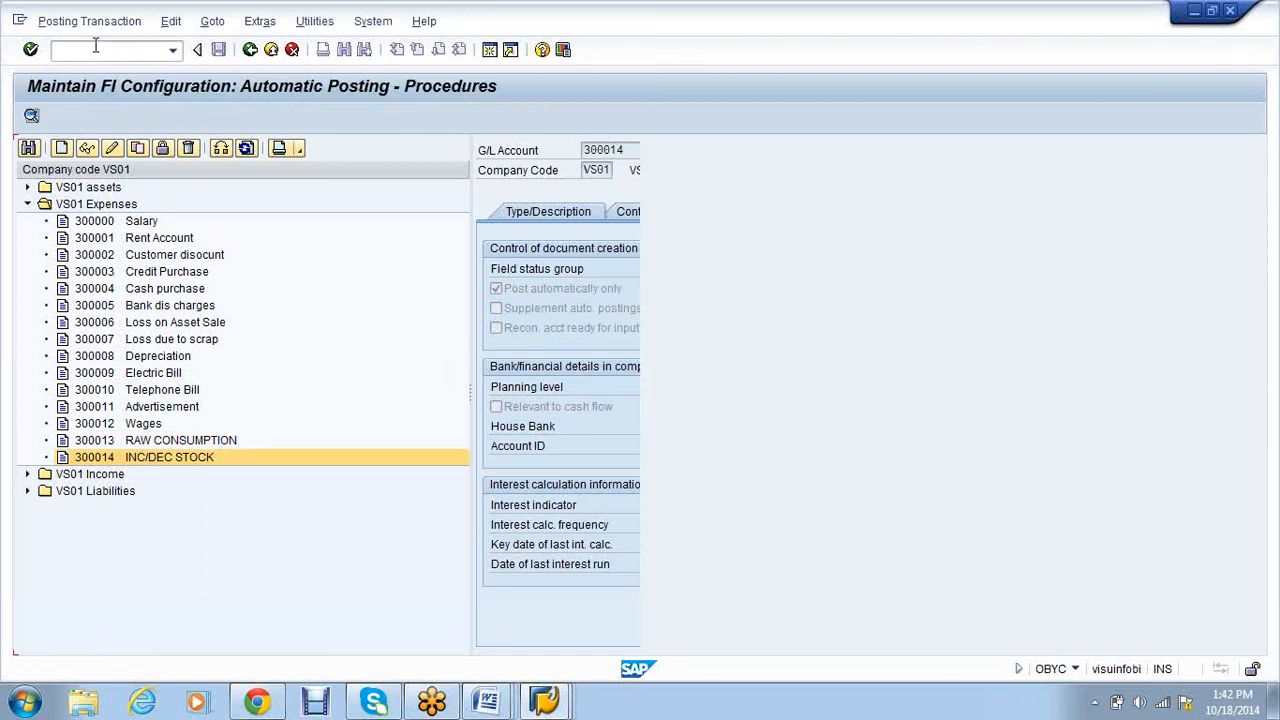
double_click(143, 416)
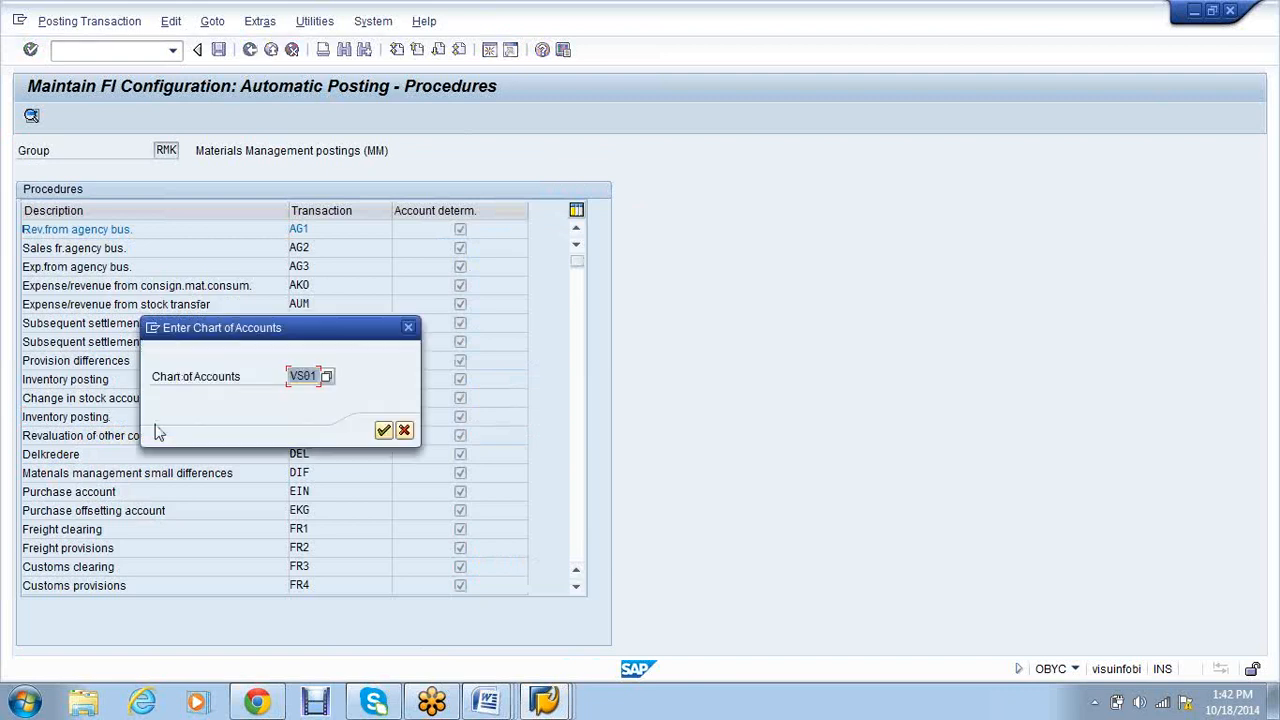
click(383, 431)
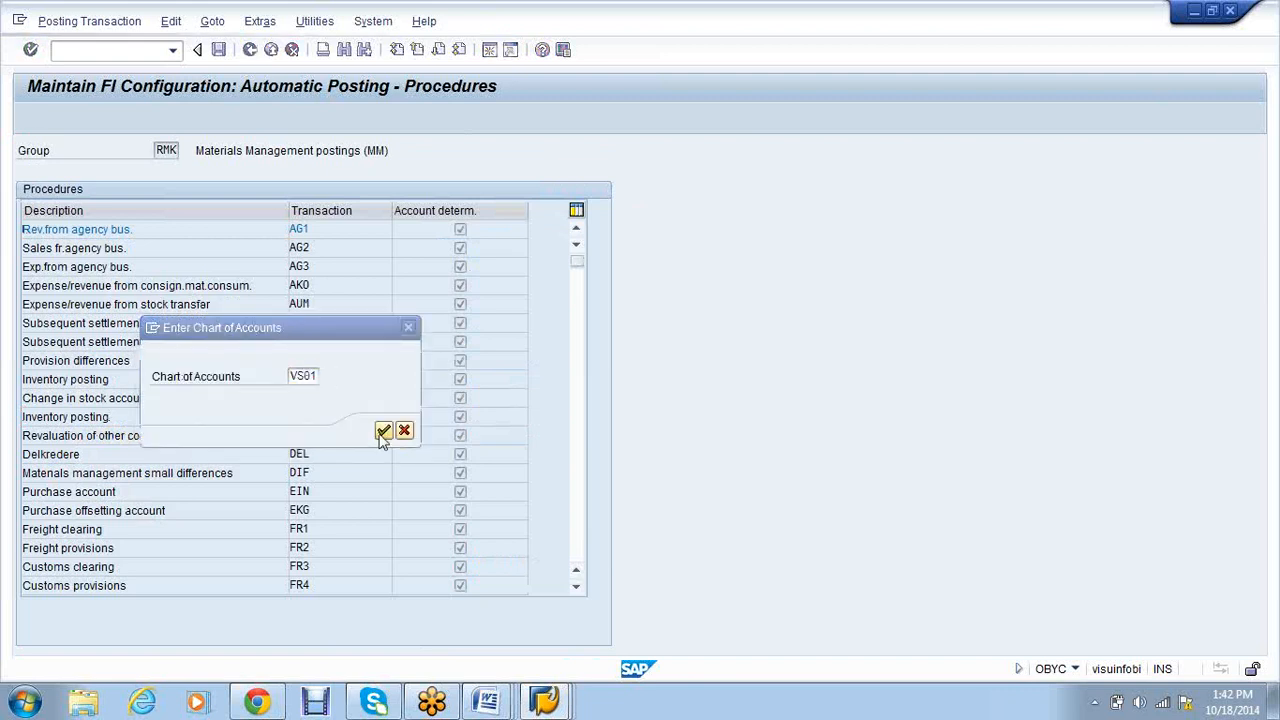
- Enable account determination by valuation modifier and valuation class for BSX, and save the rules
click(166, 249)
click(167, 269)
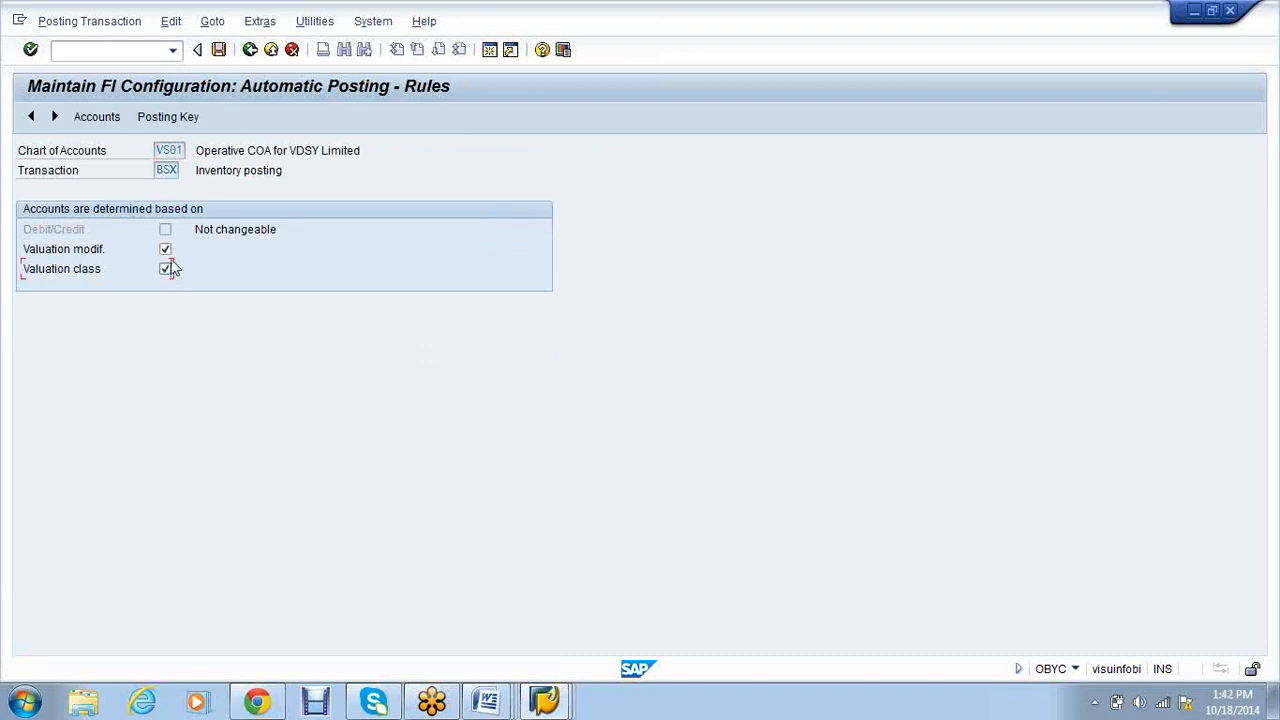
click(165, 249)
click(165, 249)
click(218, 50)
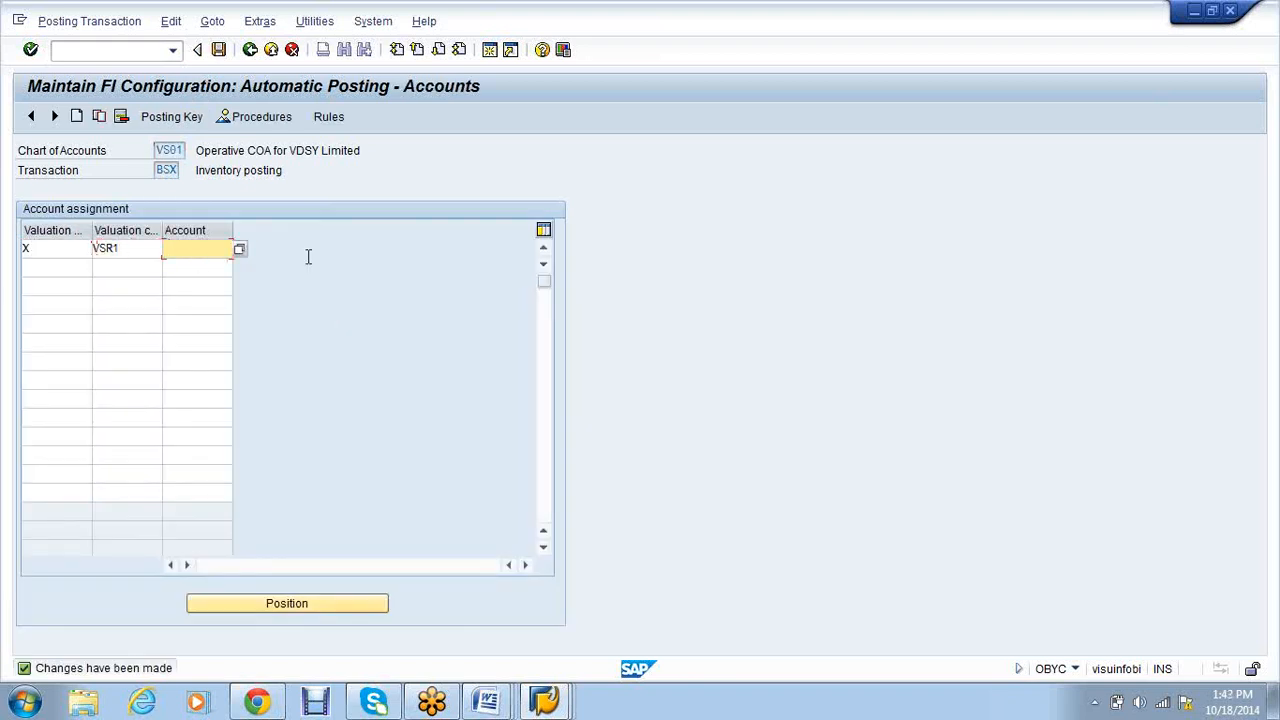
- Check the valuation classes and G/L accounts in the other sessions, and assign BSX accounts 10 to X/VSR1 and 11 to X/VSR2, saving the entries
click(548, 703)
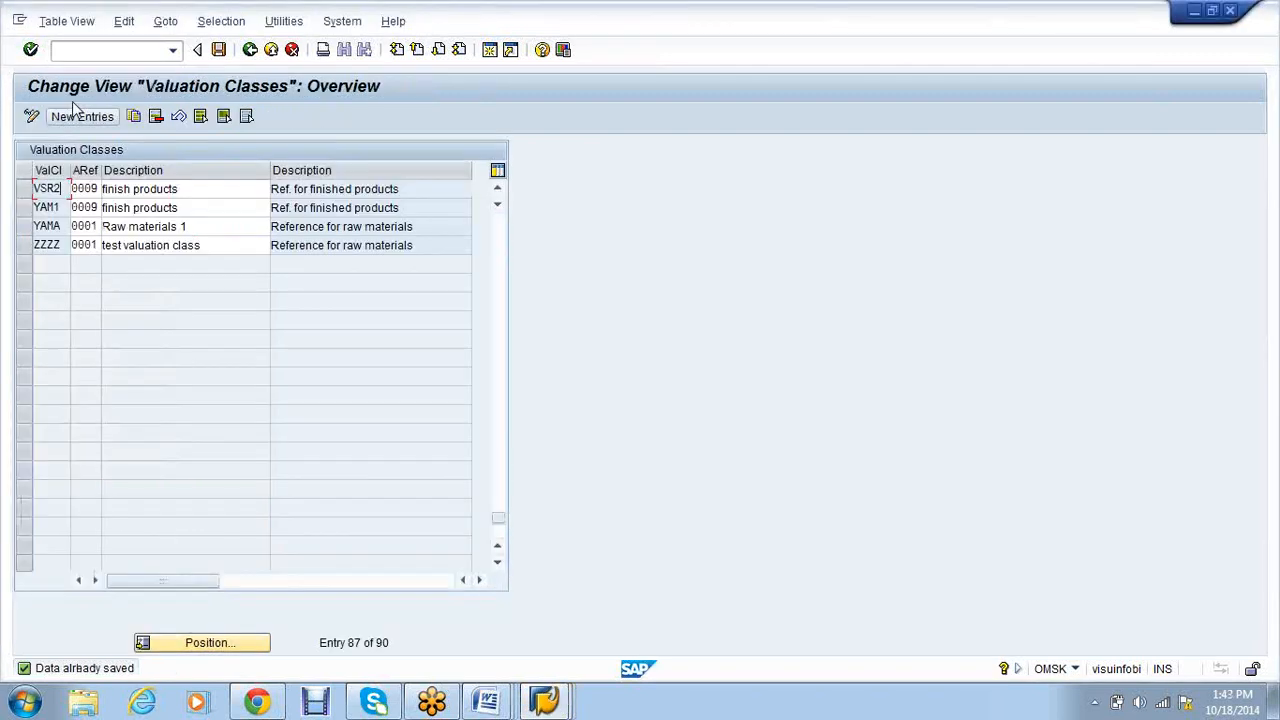
click(91, 51)
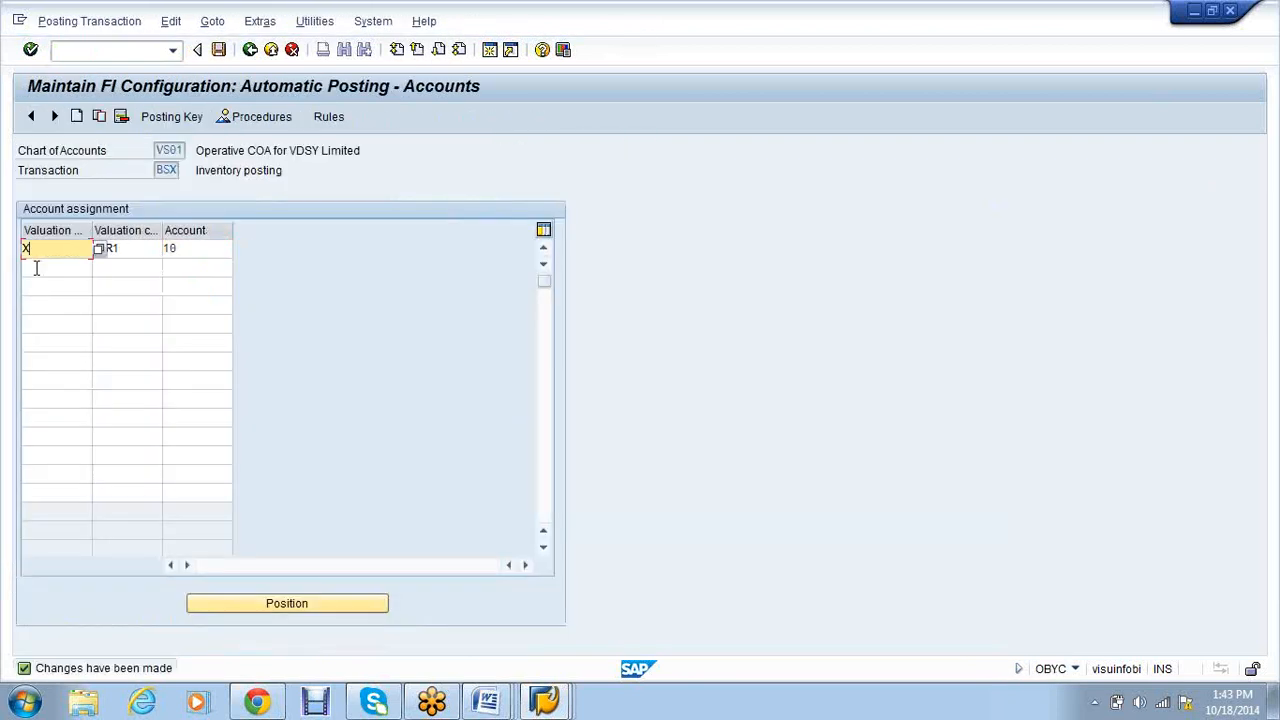
click(35, 267)
text(X)
key(Tab)
text(VSR2)
key(Tab)
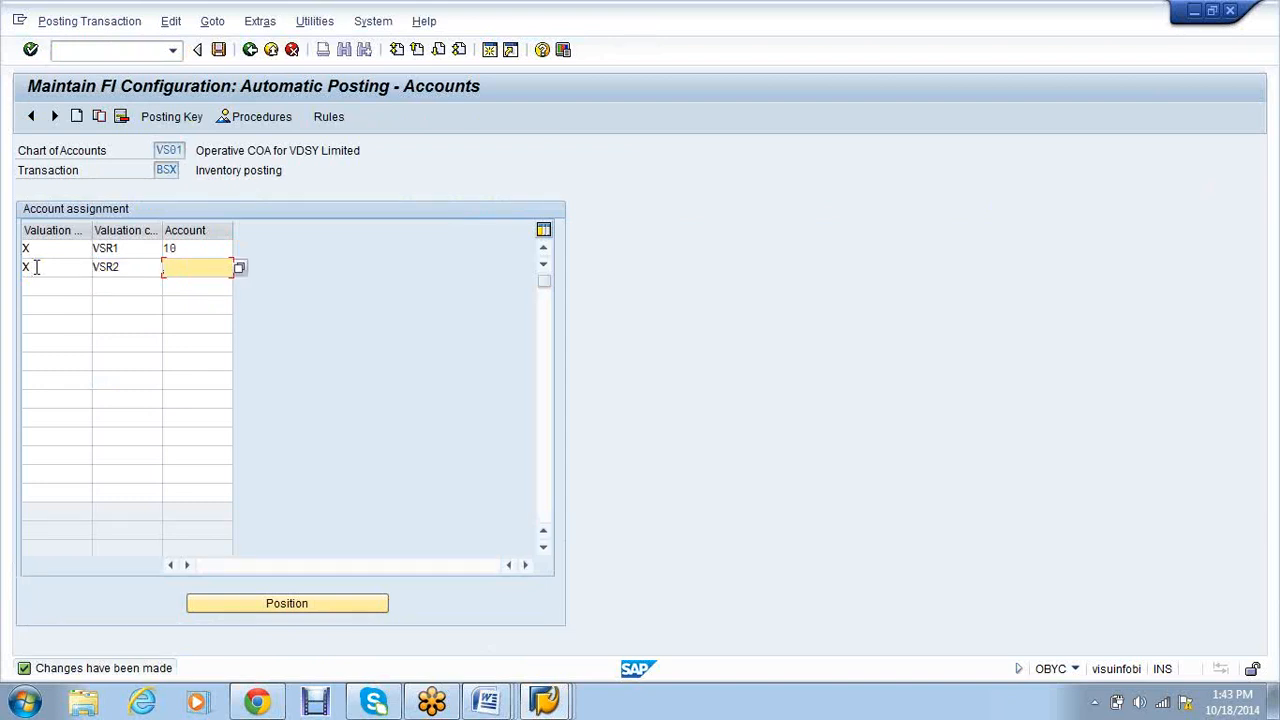
key(alt+Tab)
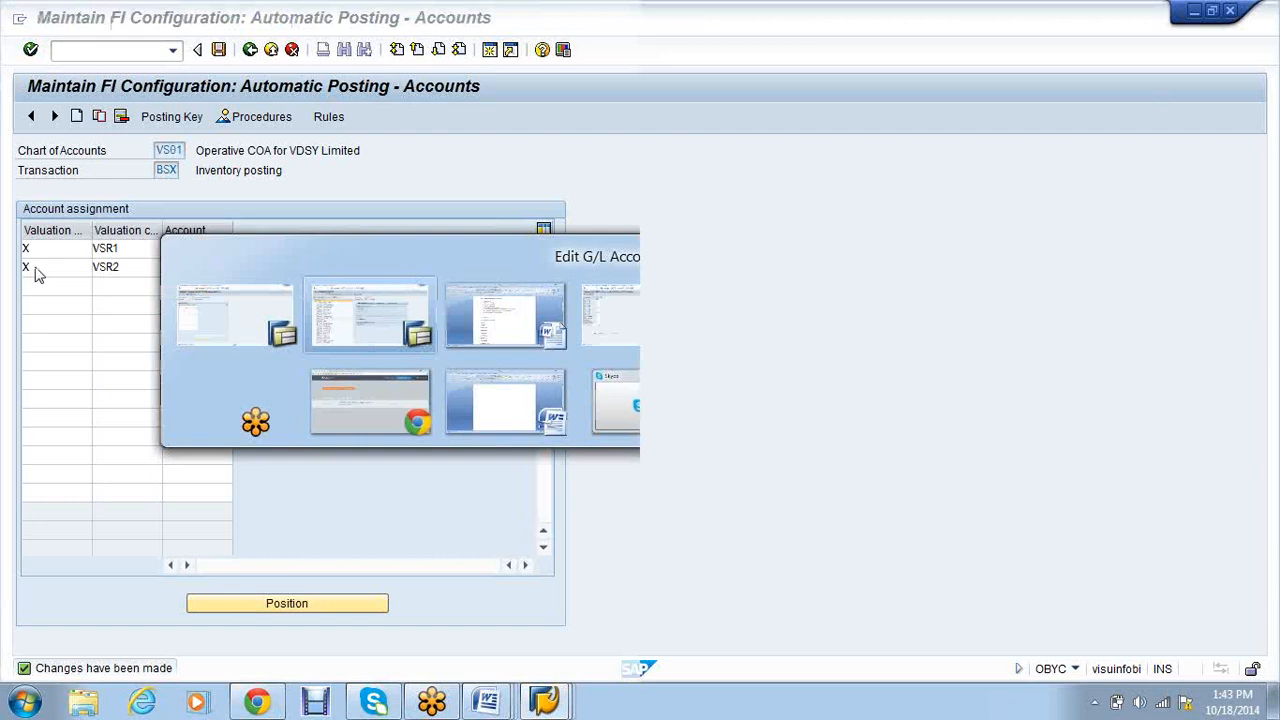
key(alt+Tab)
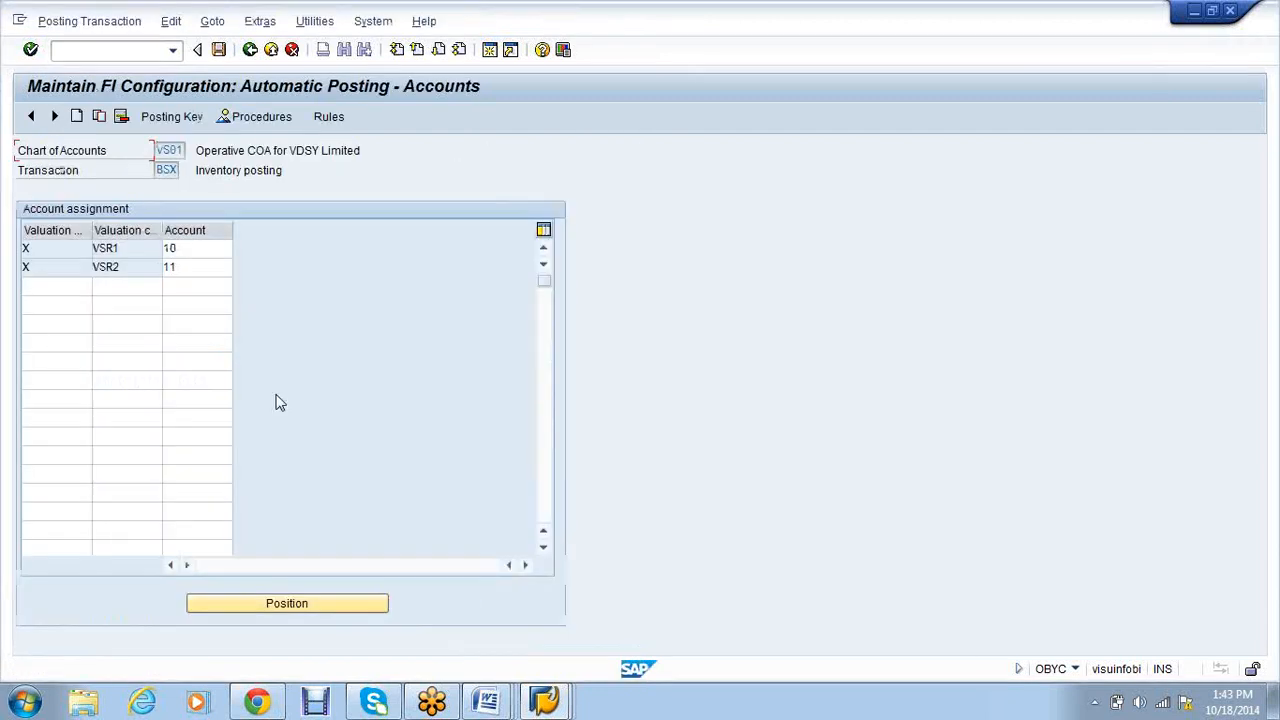
key(F3)
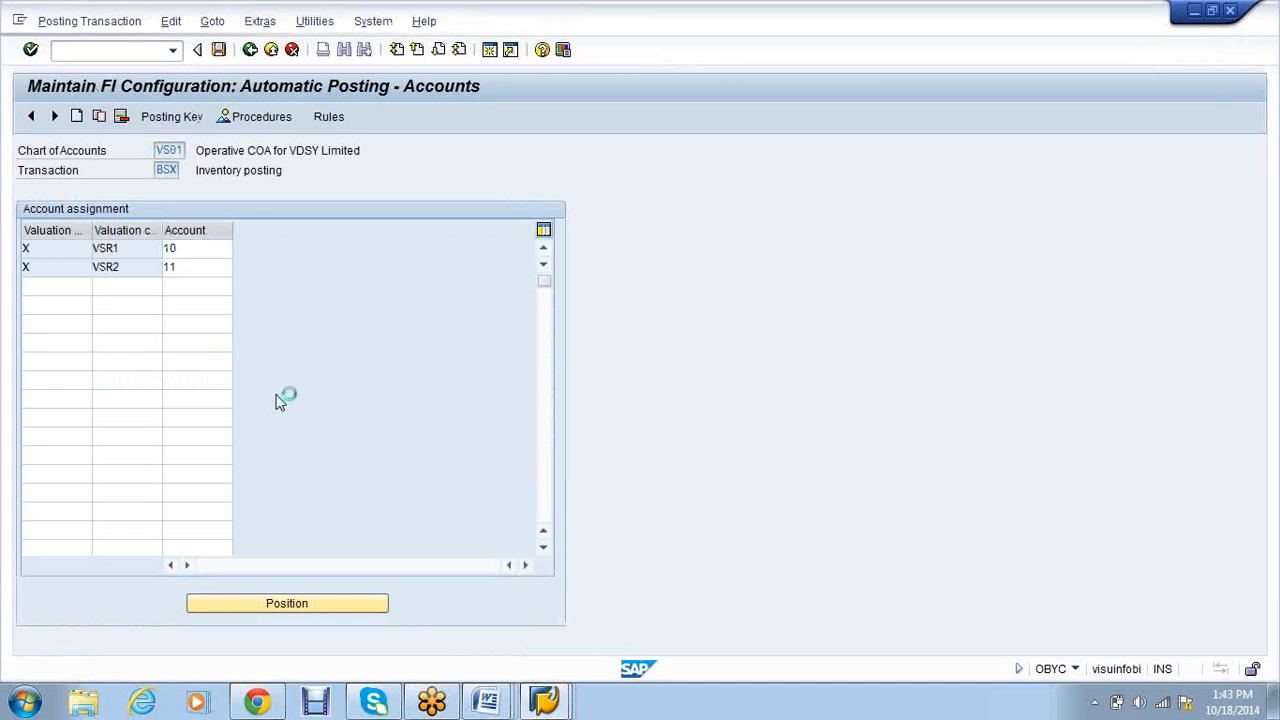
- Open the GR/IR clearing procedure WRX and save its rules with account determination by valuation modifier and valuation class
click(278, 320)
scroll(334, 300, down, 1)
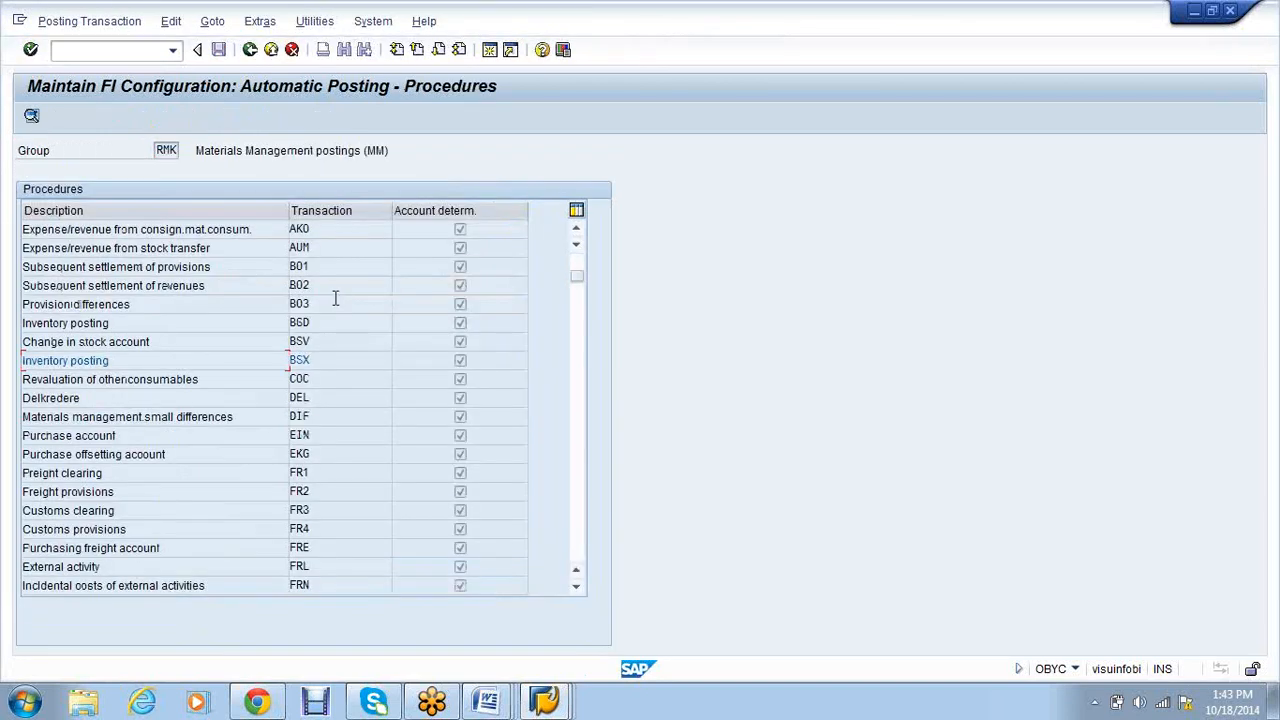
scroll(338, 302, down, 3)
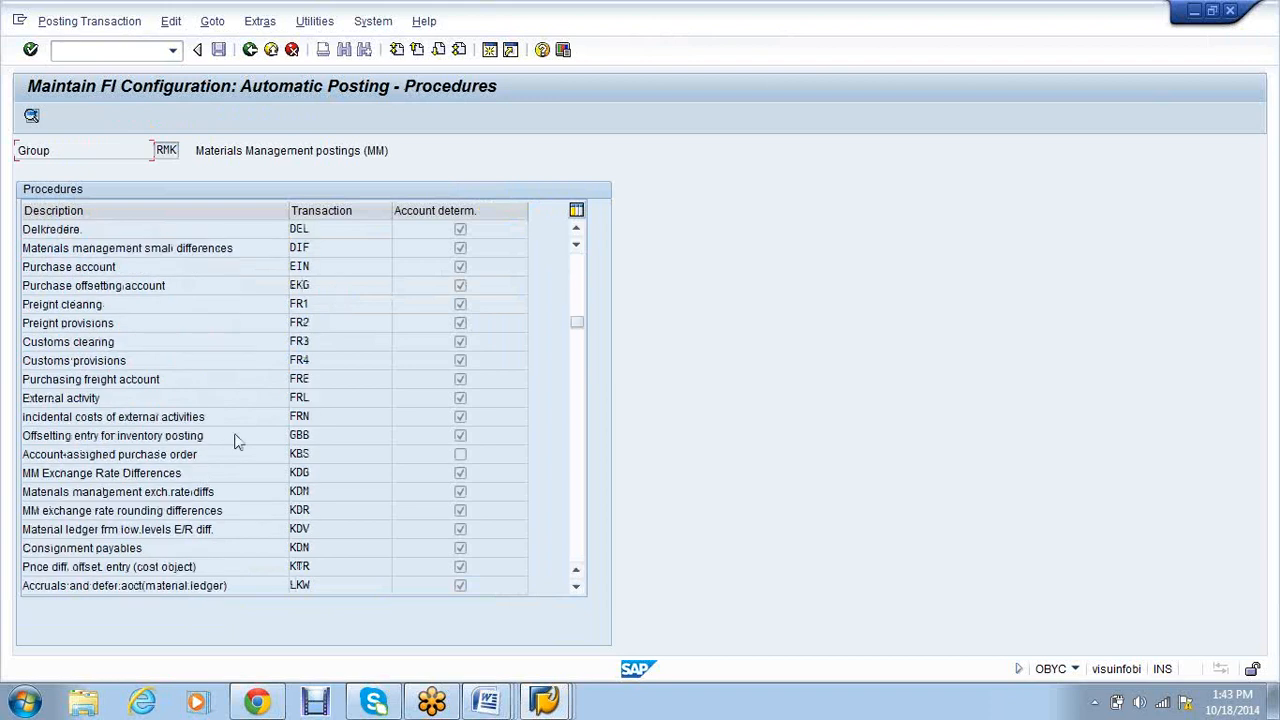
scroll(237, 442, down, 1)
scroll(237, 448, down, 8)
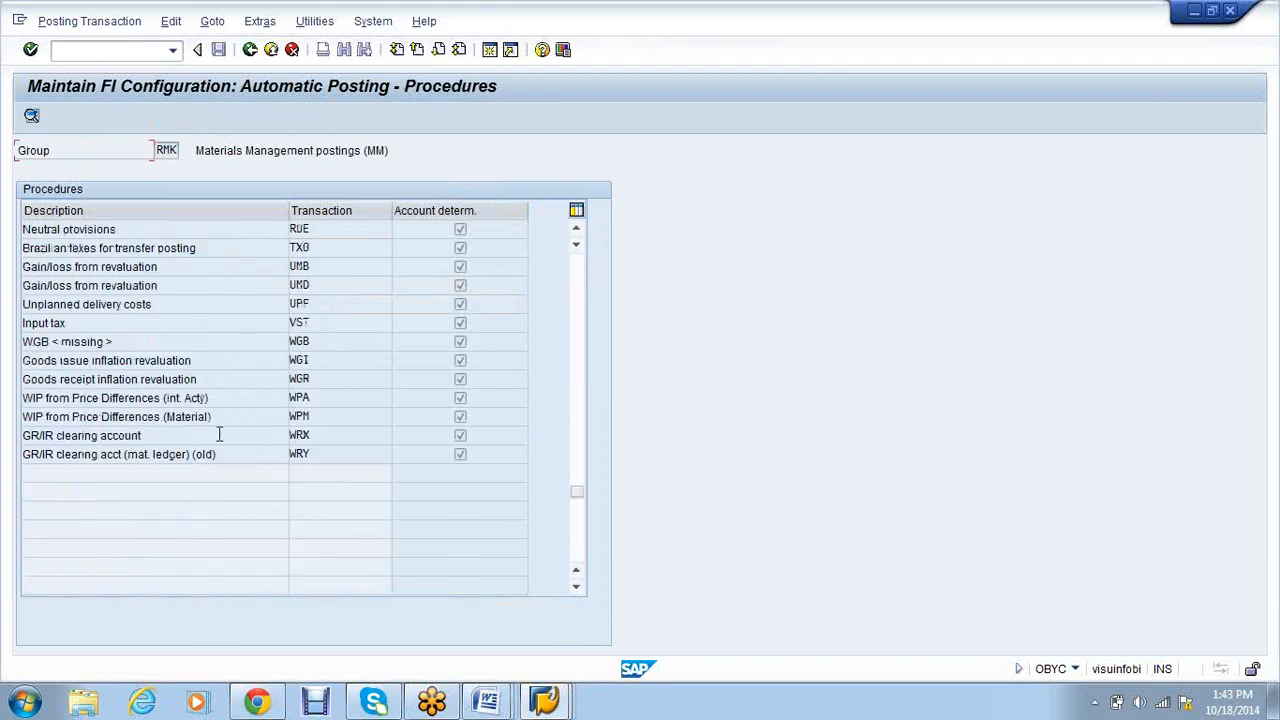
double_click(222, 443)
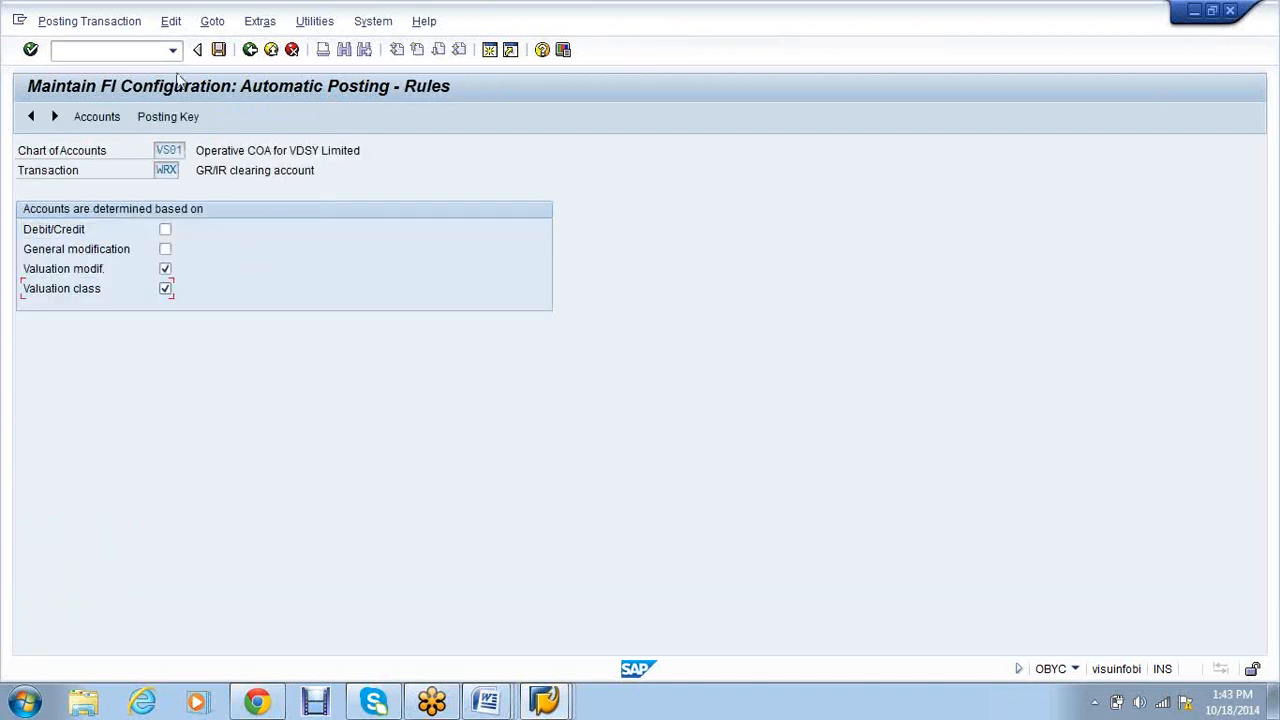
click(218, 49)
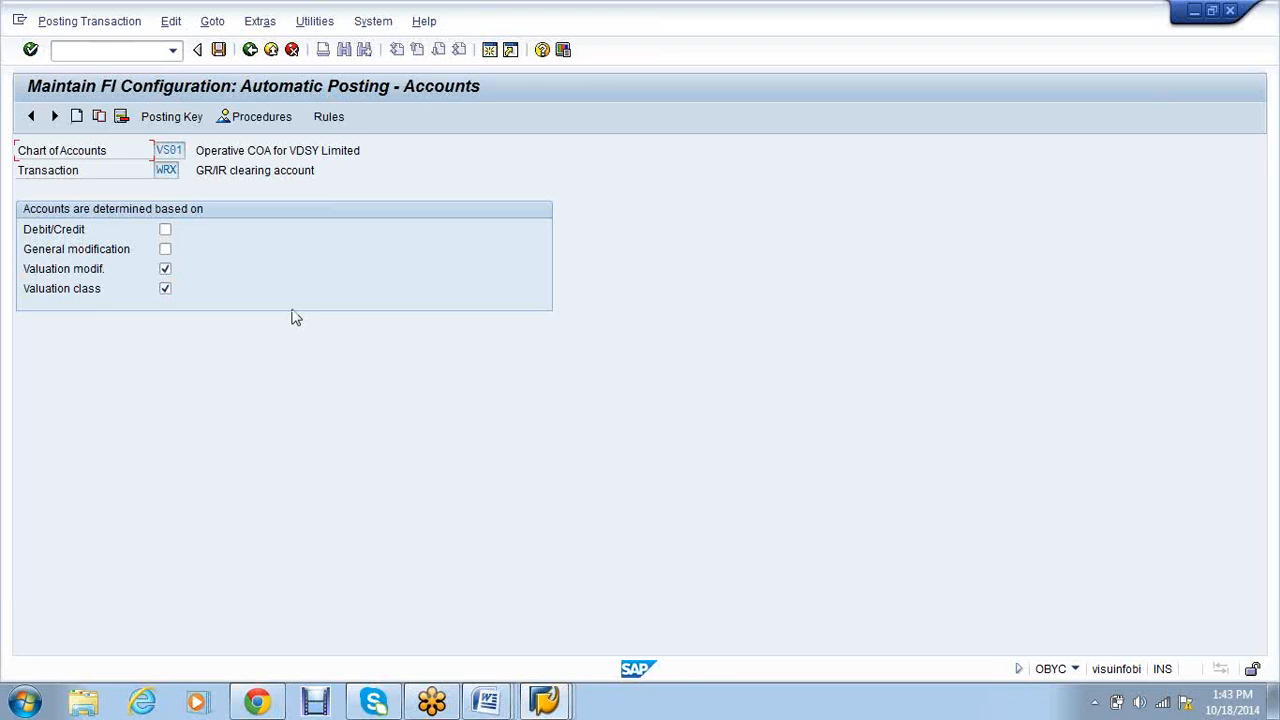
- Enter valuation modifier X and valuation class VSR1 in the first WRX account assignment row
click(31, 247)
text(X)
key(Tab)
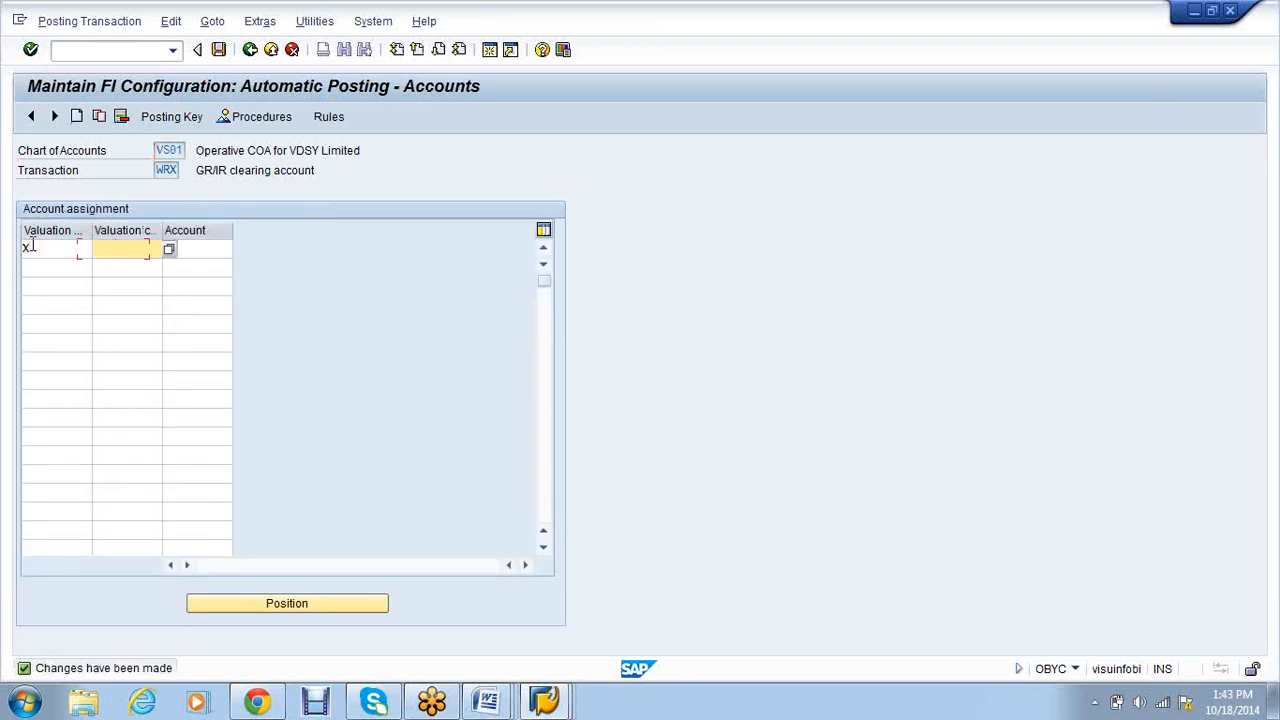
click(122, 270)
- Look up the GR/IR clearing account under VS01 Liabilities in the G/L account session, and save WRX account 100007 for X/VSR1
click(545, 700)
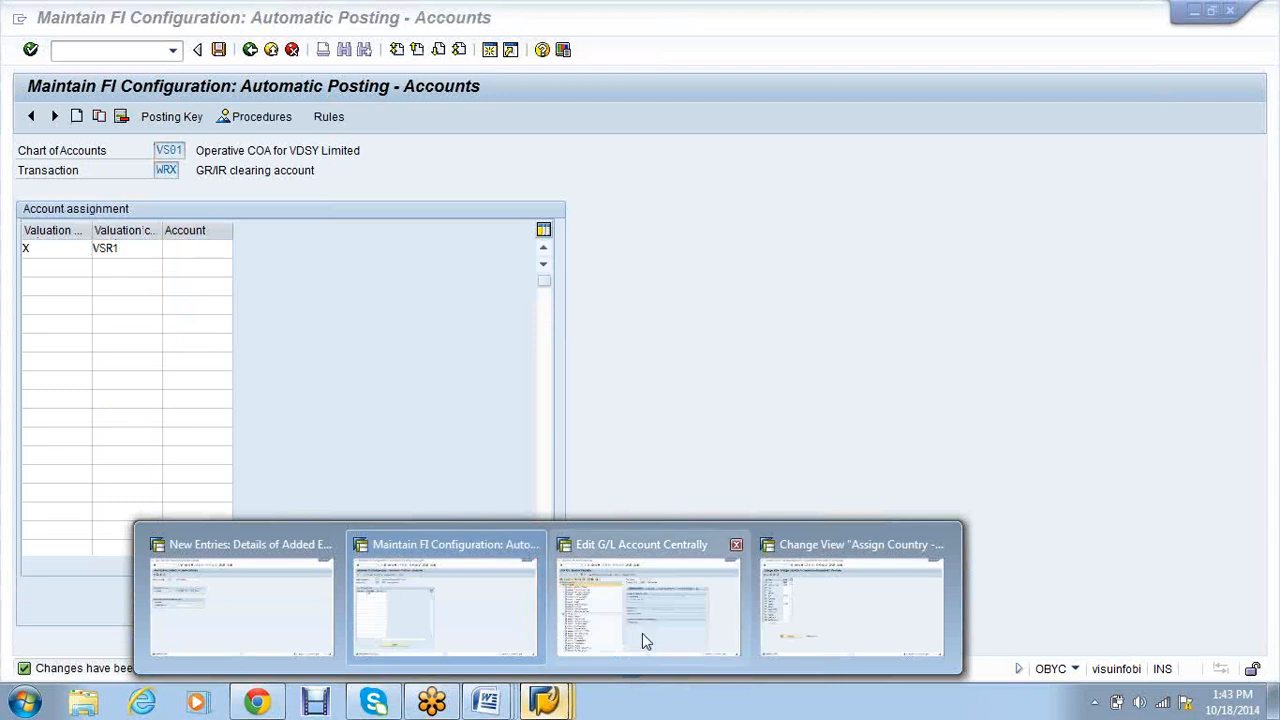
click(642, 633)
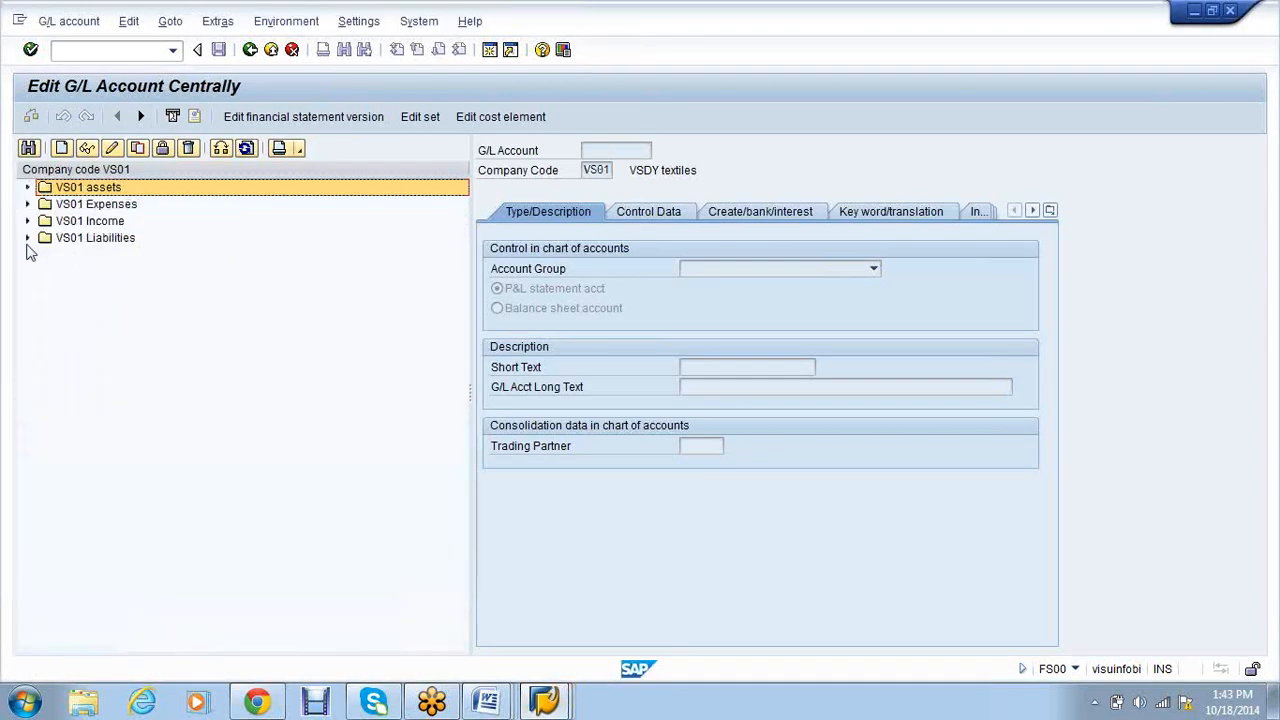
click(27, 238)
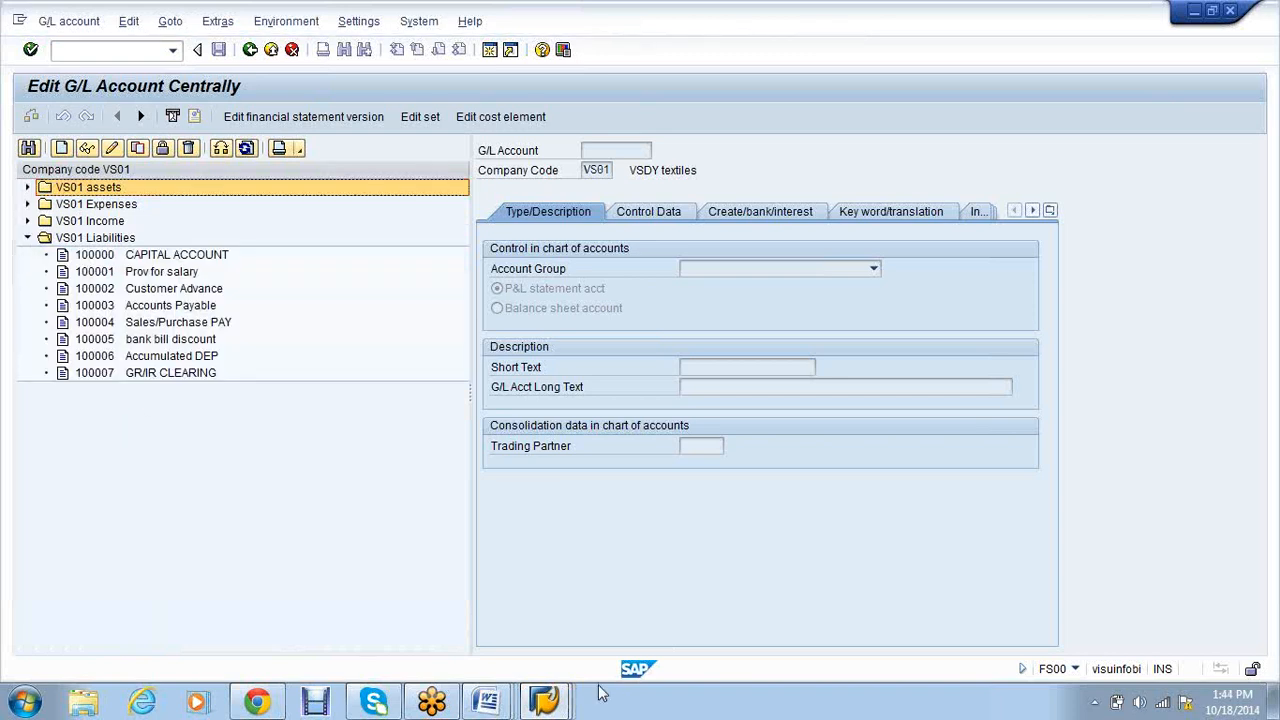
mouse_move(594, 663)
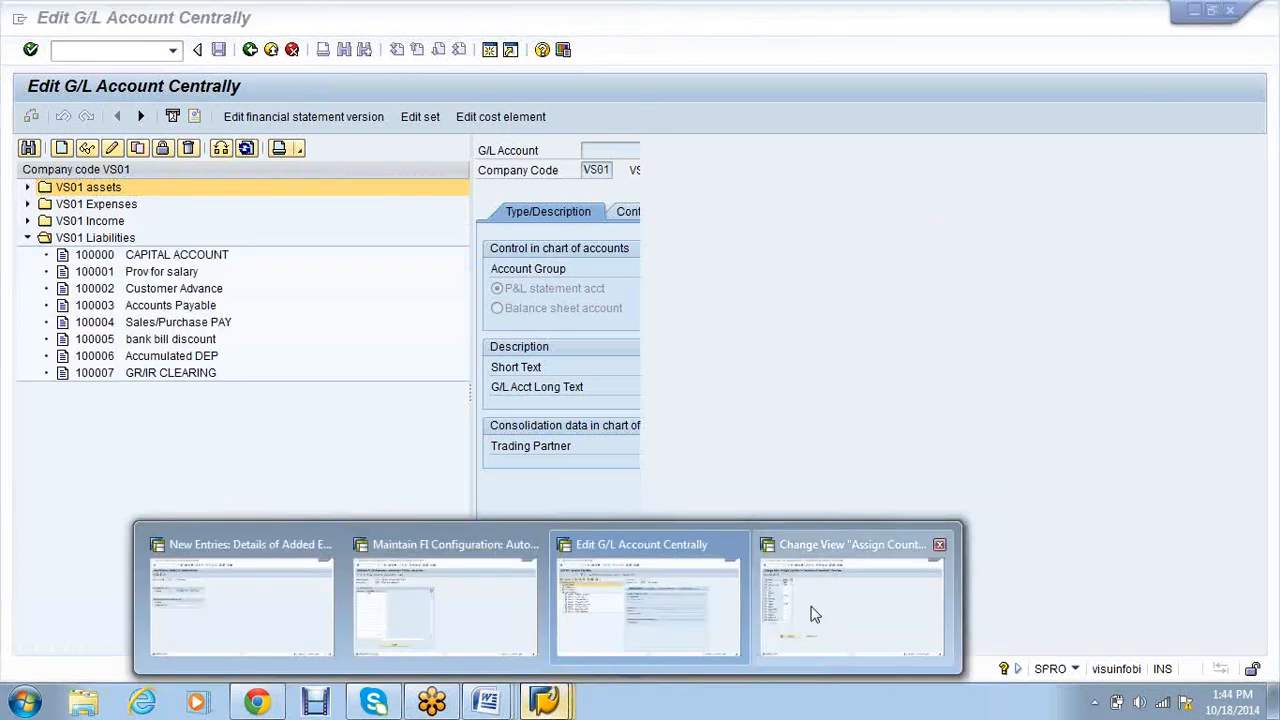
click(815, 614)
mouse_move(548, 700)
click(466, 638)
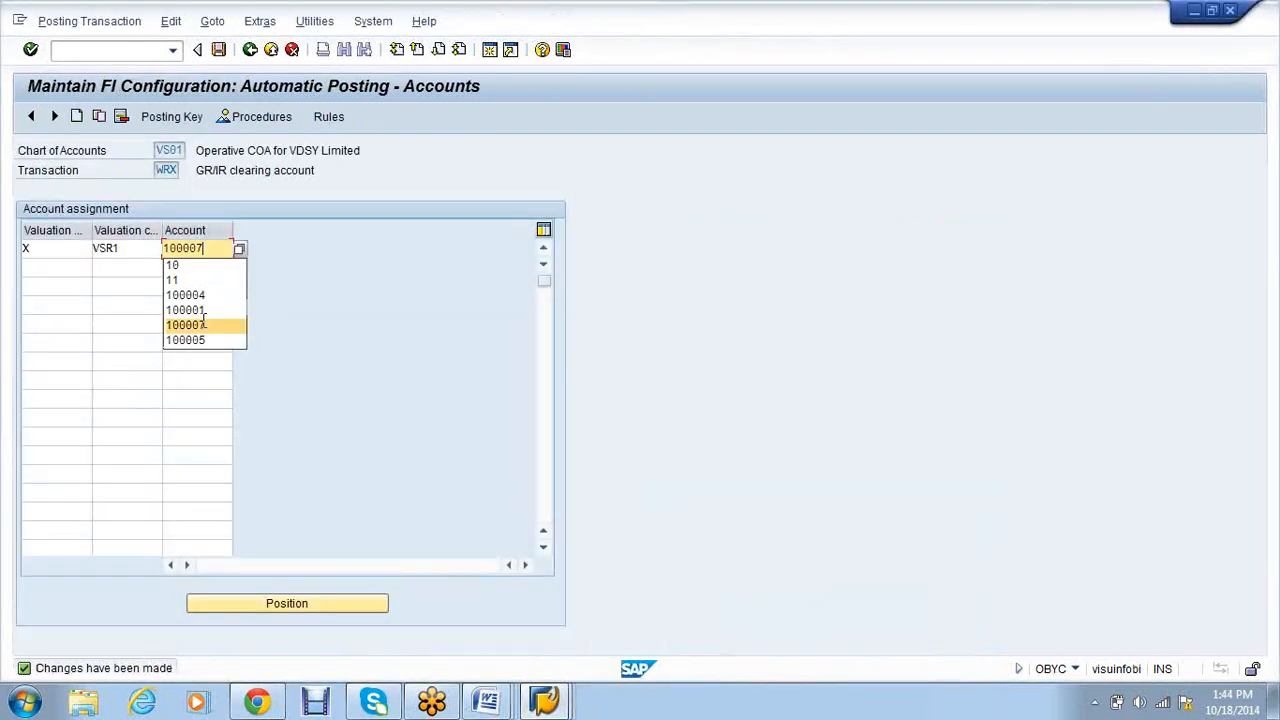
click(219, 51)
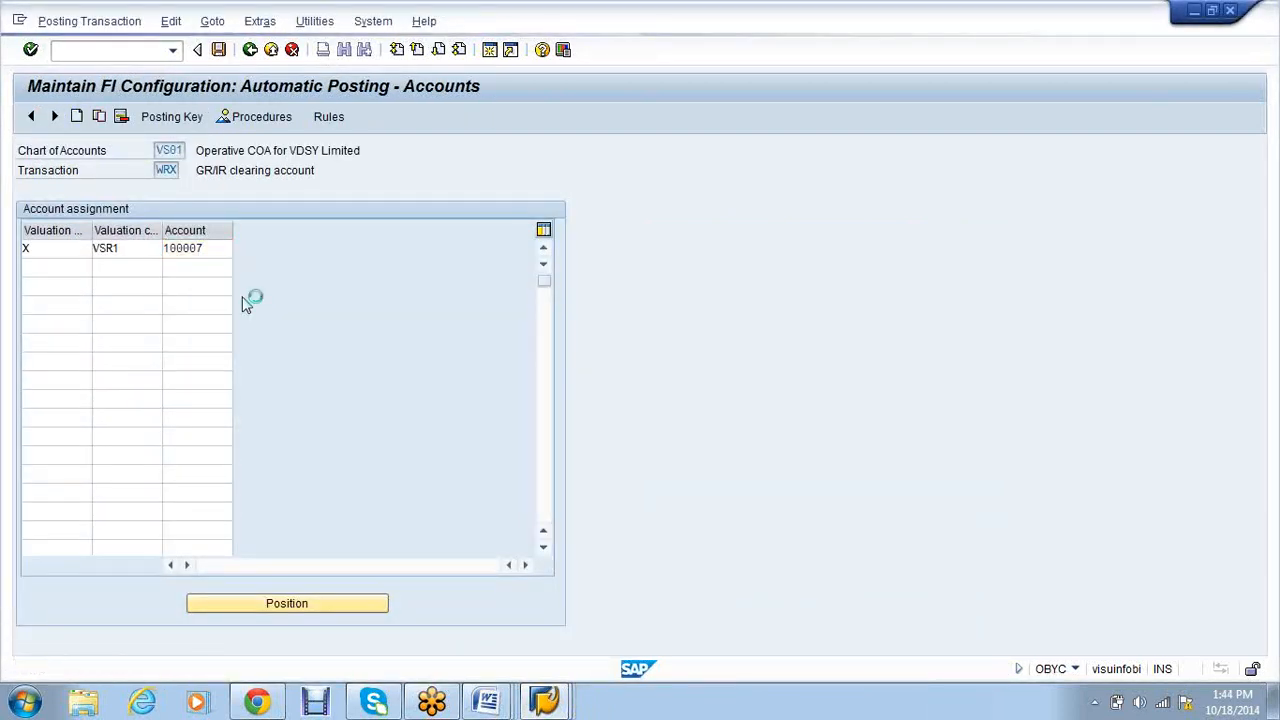
- Add a second WRX assignment with valuation modifier X, valuation class VSR2 and account 100007, and save the entries
click(51, 269)
text(X)
key(Tab)
key(F4)
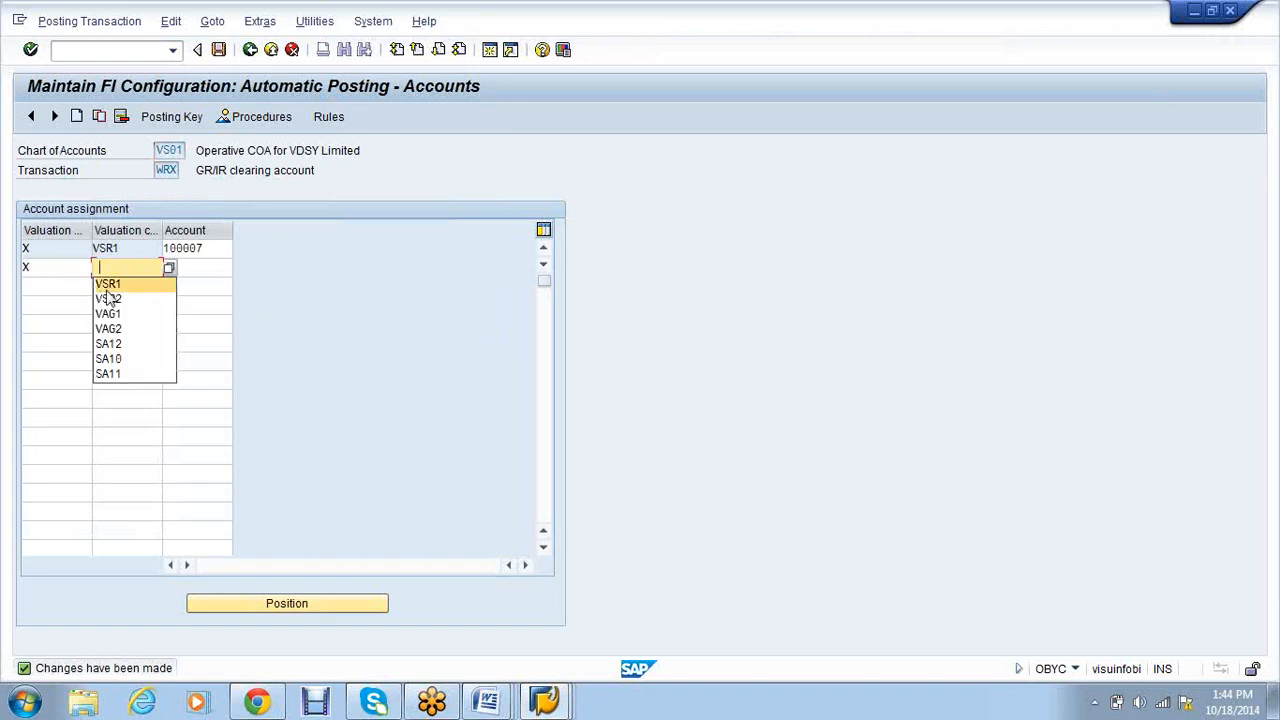
click(111, 299)
key(Tab)
key(space)
click(210, 284)
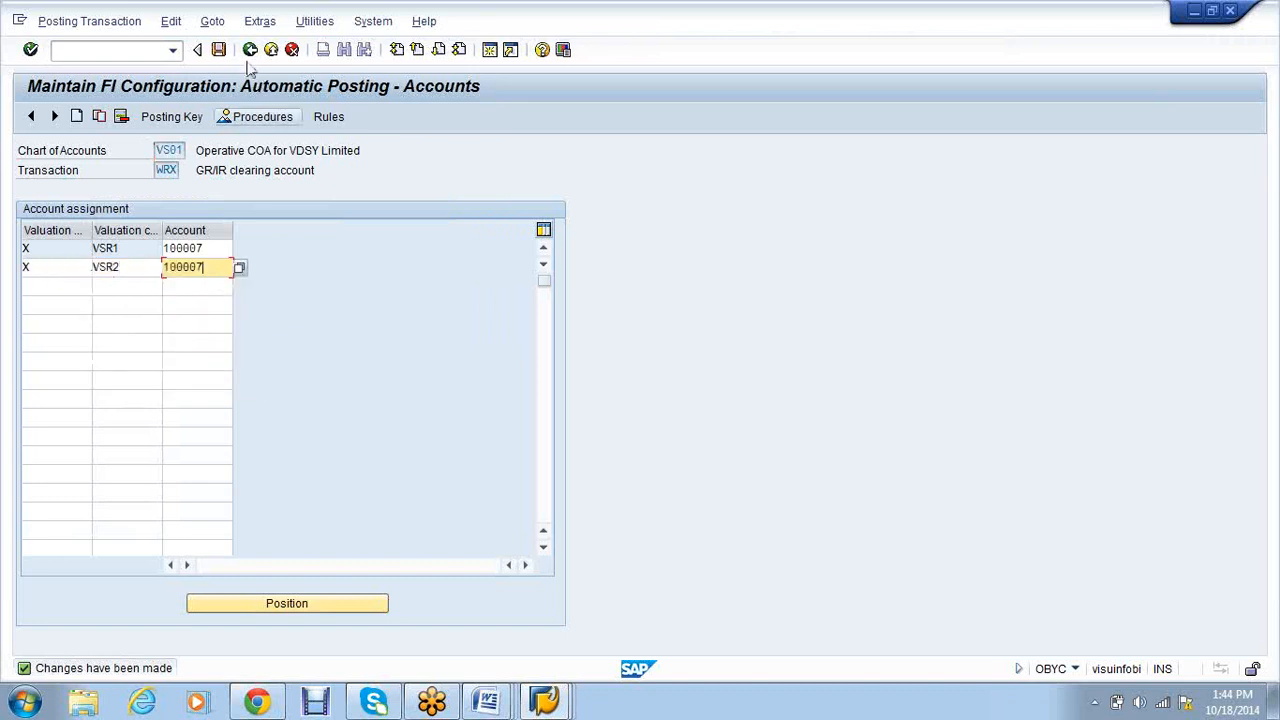
click(219, 50)
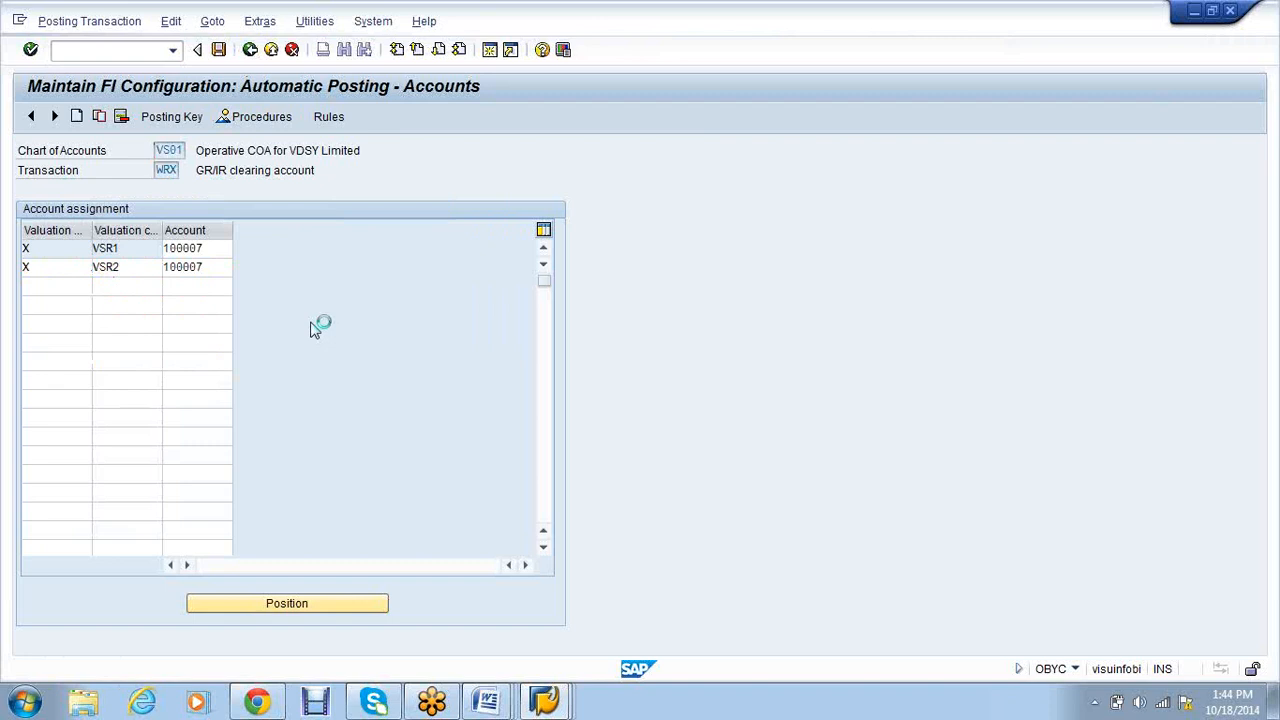
click(274, 311)
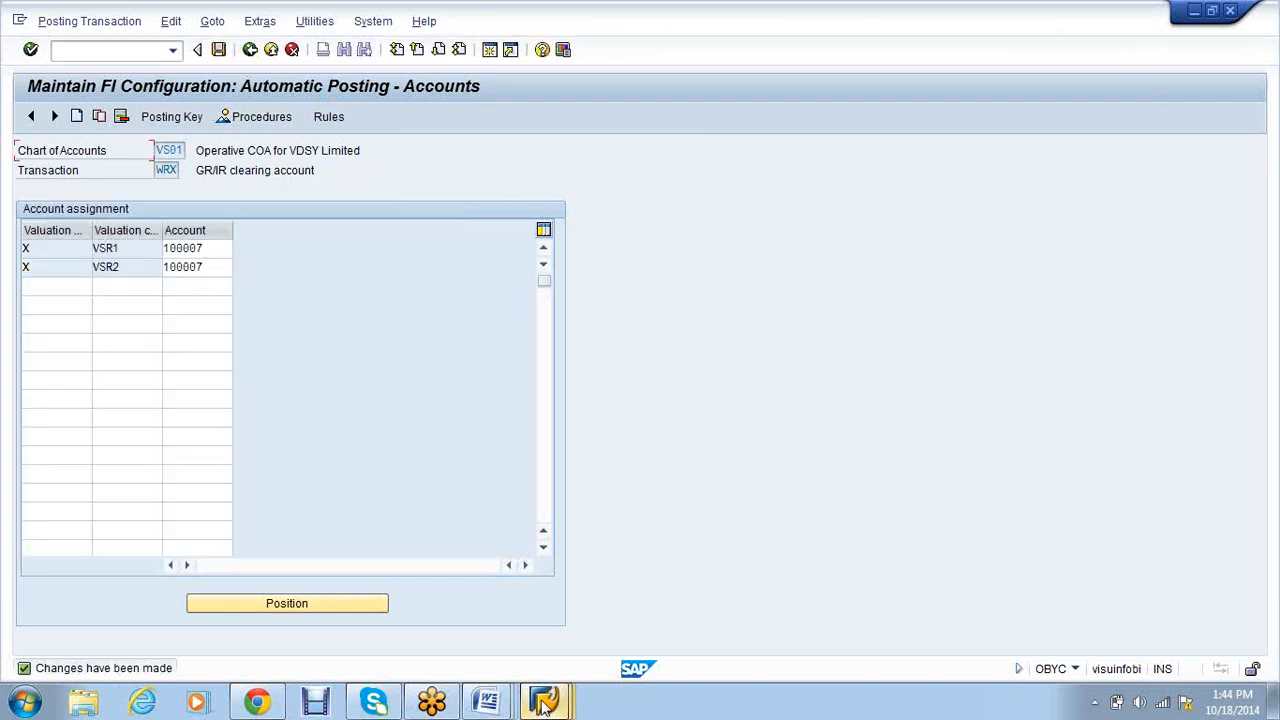
click(545, 705)
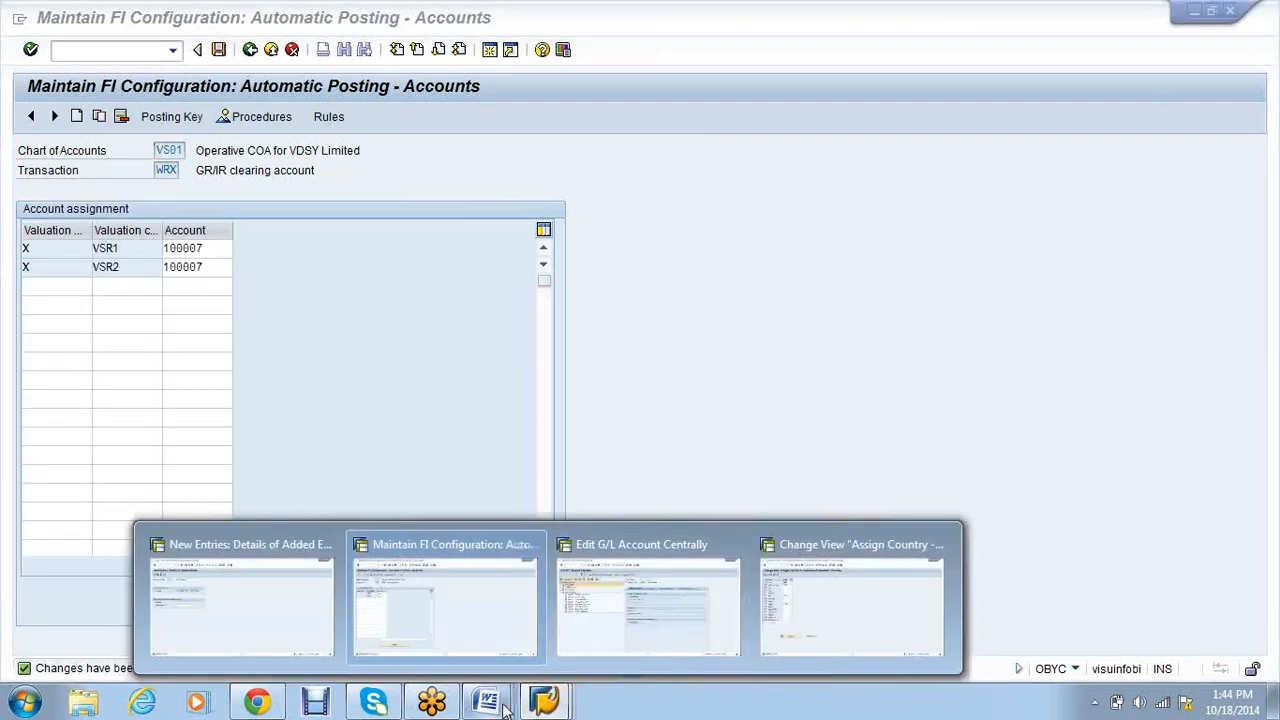
mouse_move(505, 708)
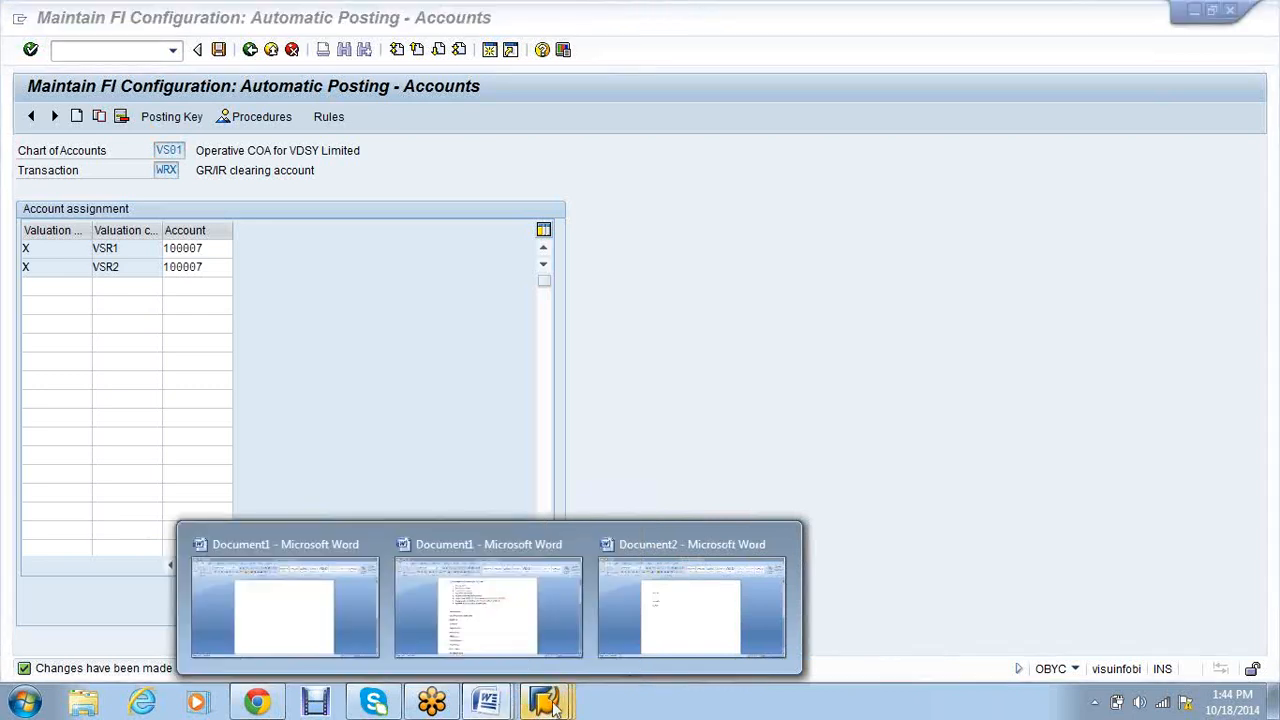
mouse_move(545, 705)
click(595, 652)
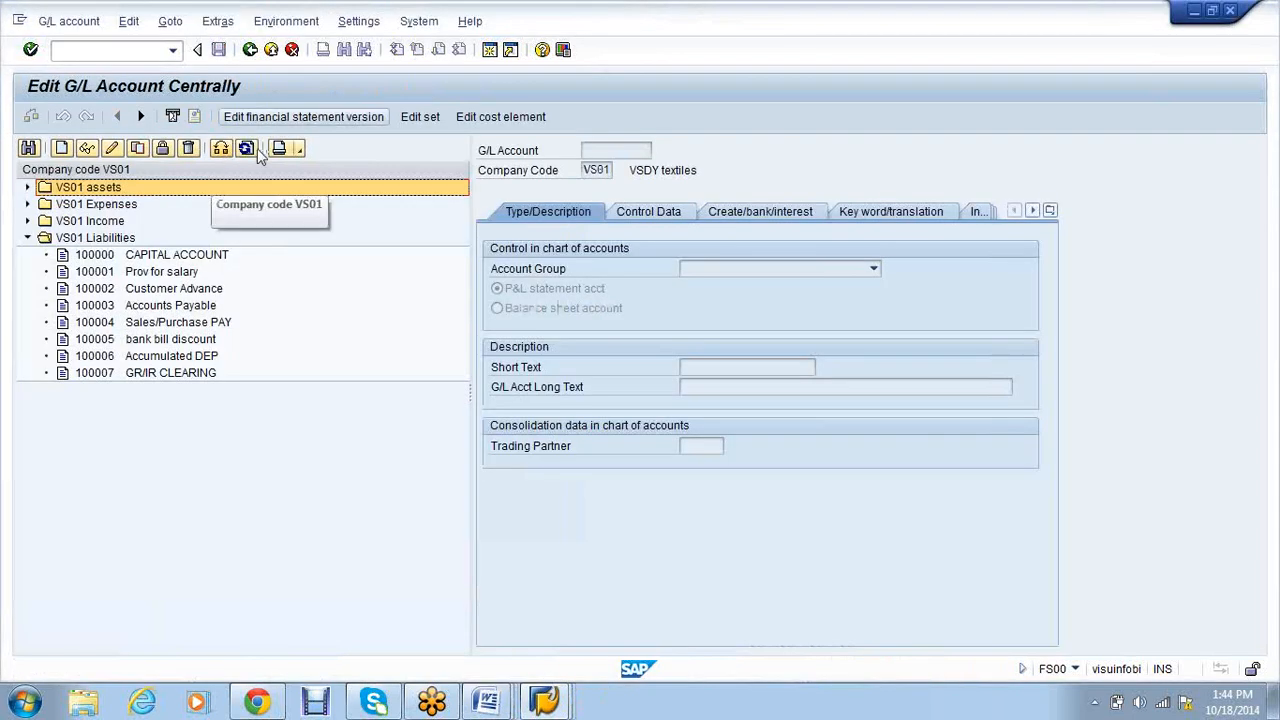
click(565, 708)
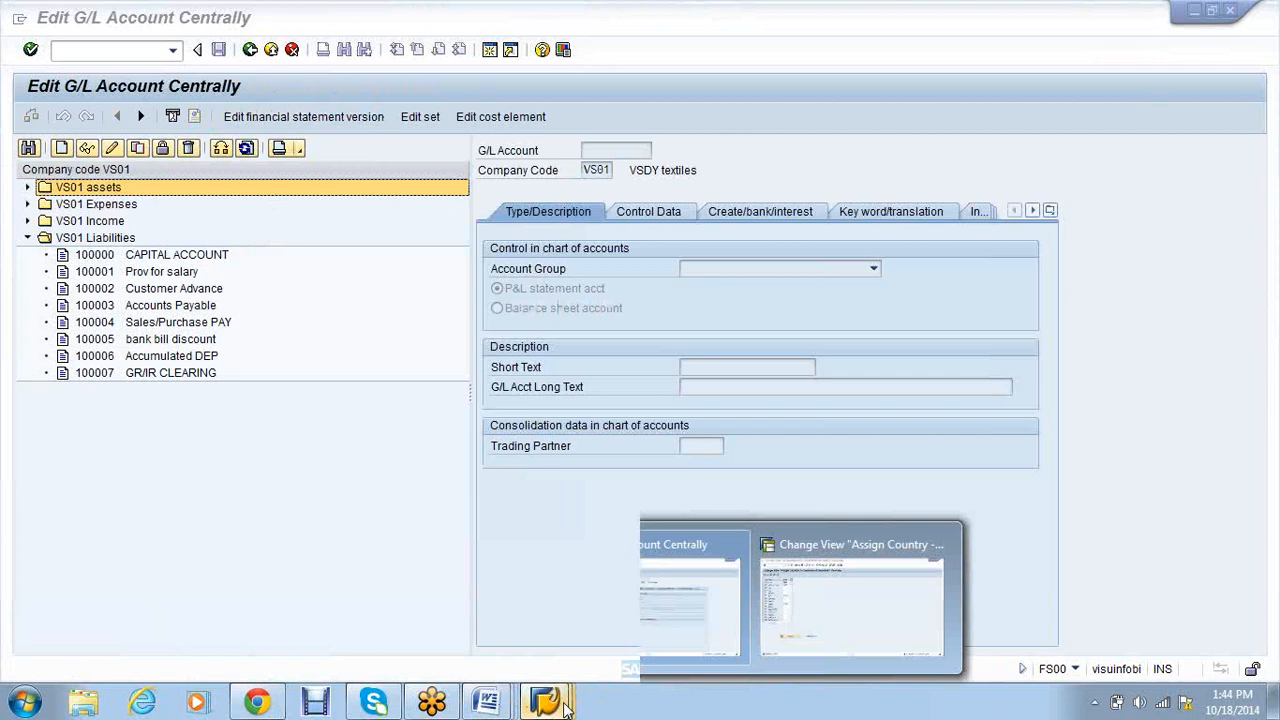
click(423, 603)
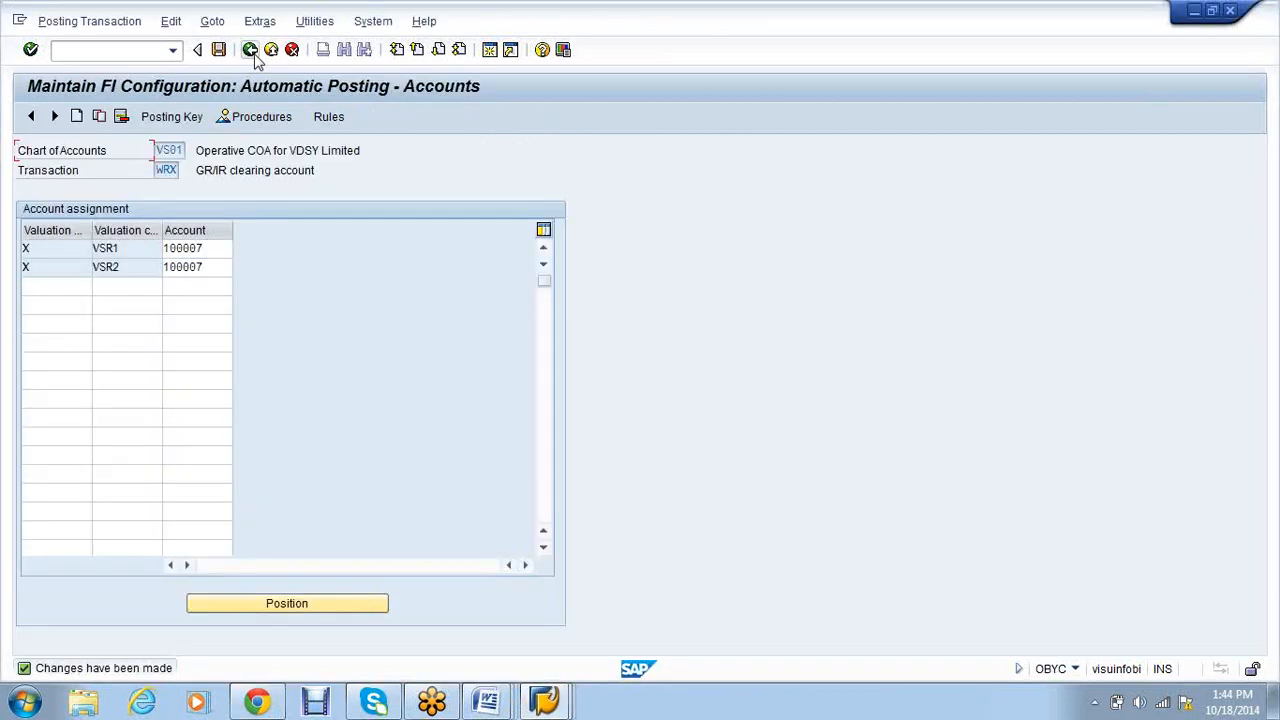
- Return to the procedures list and open the Offsetting entry for inventory posting procedure GBB
key(F3)
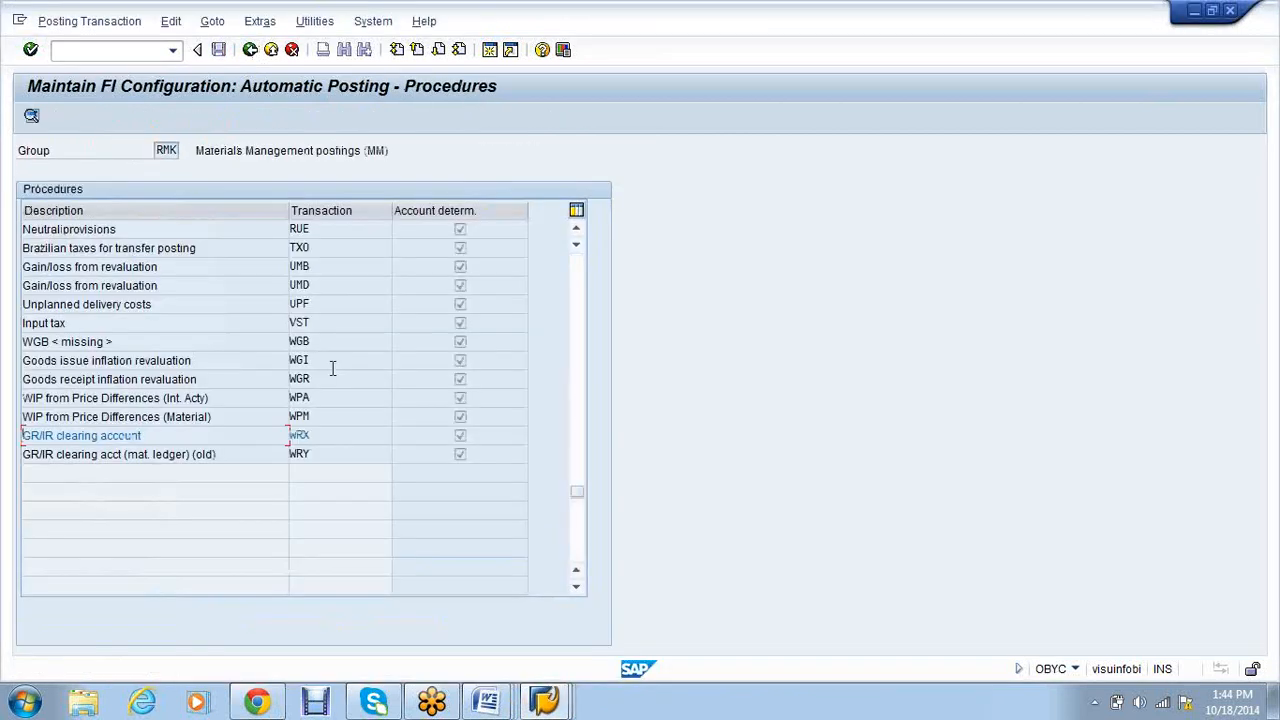
scroll(331, 365, up, 2)
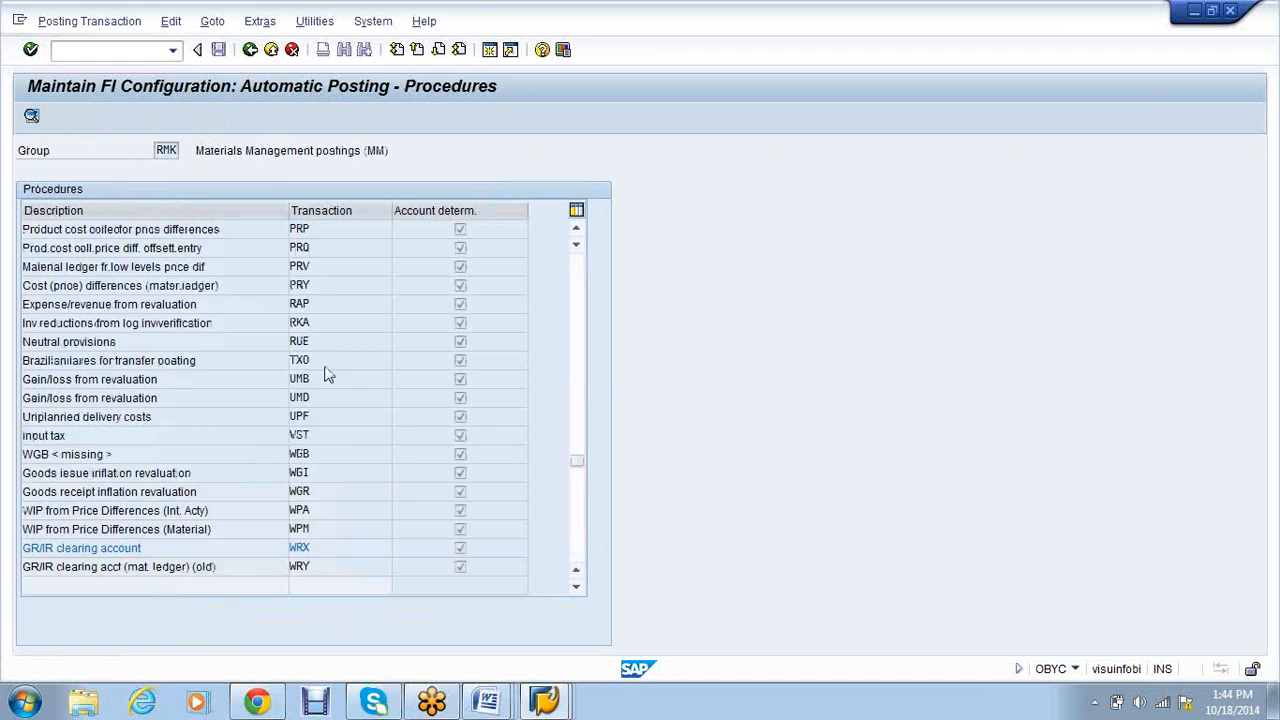
scroll(328, 374, up, 3)
scroll(323, 372, up, 4)
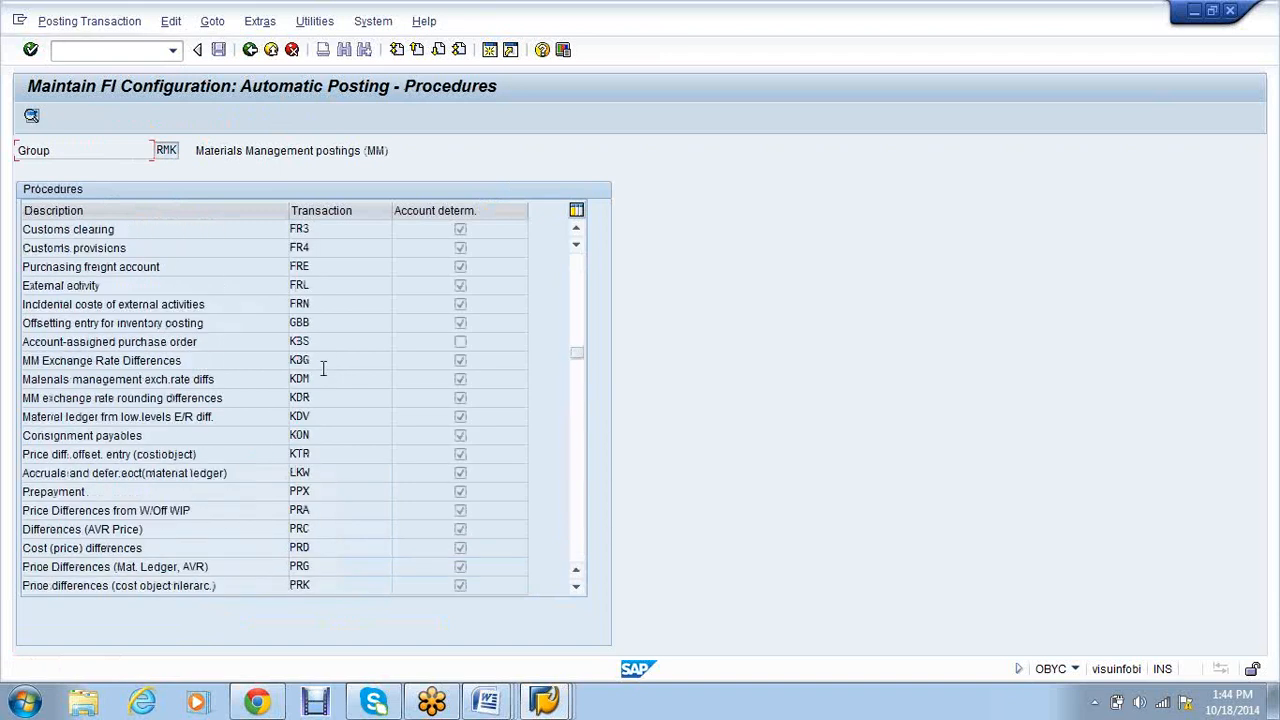
scroll(323, 370, up, 2)
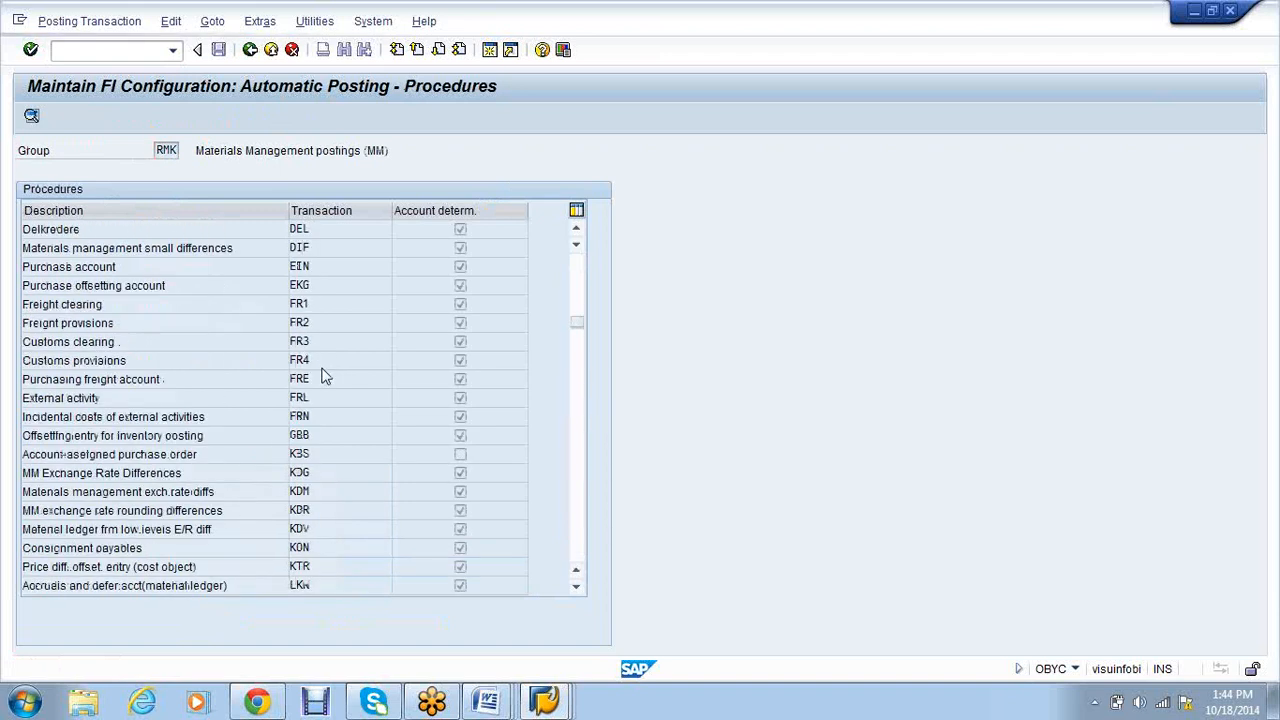
scroll(323, 375, up, 2)
scroll(238, 497, down, 1)
double_click(238, 497)
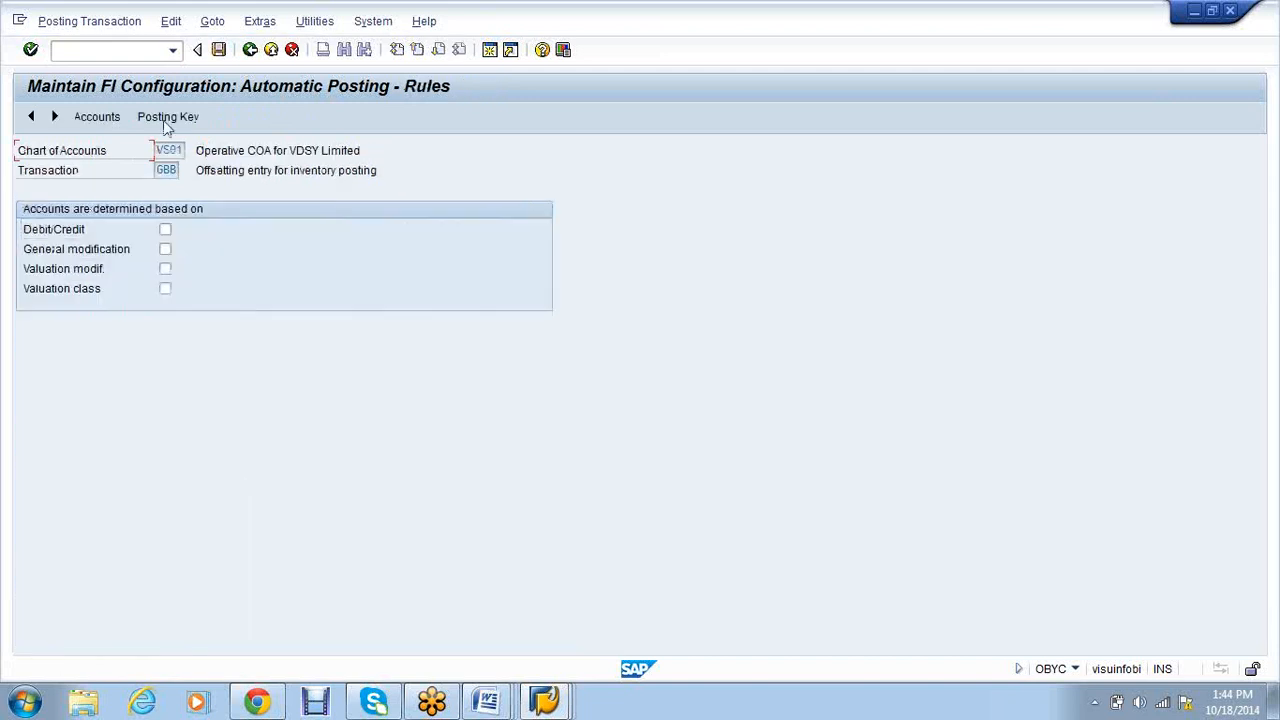
- Enable account determination by general modification, valuation modifier and valuation class for GBB, and save the rules
click(165, 249)
click(165, 269)
click(165, 289)
click(166, 269)
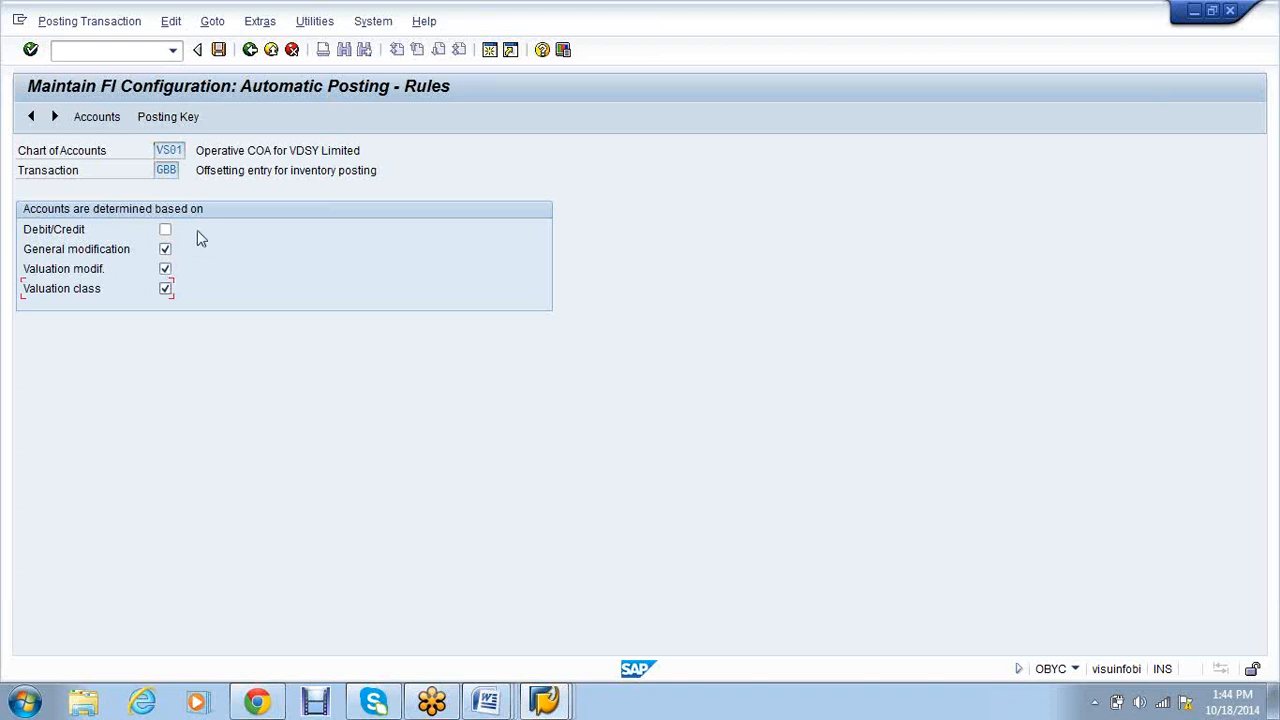
click(218, 52)
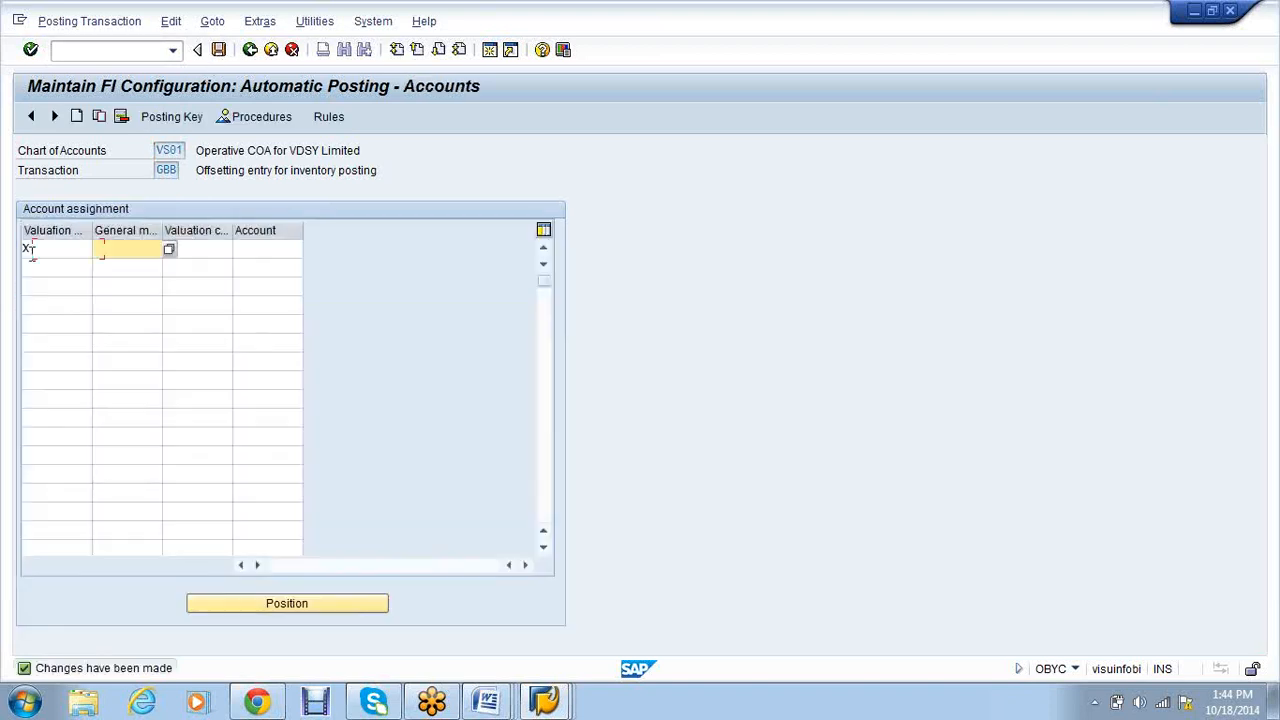
- Fill the first GBB assignment row with valuation modifier X, general modification VBR and valuation class VSR1
text(VBR)
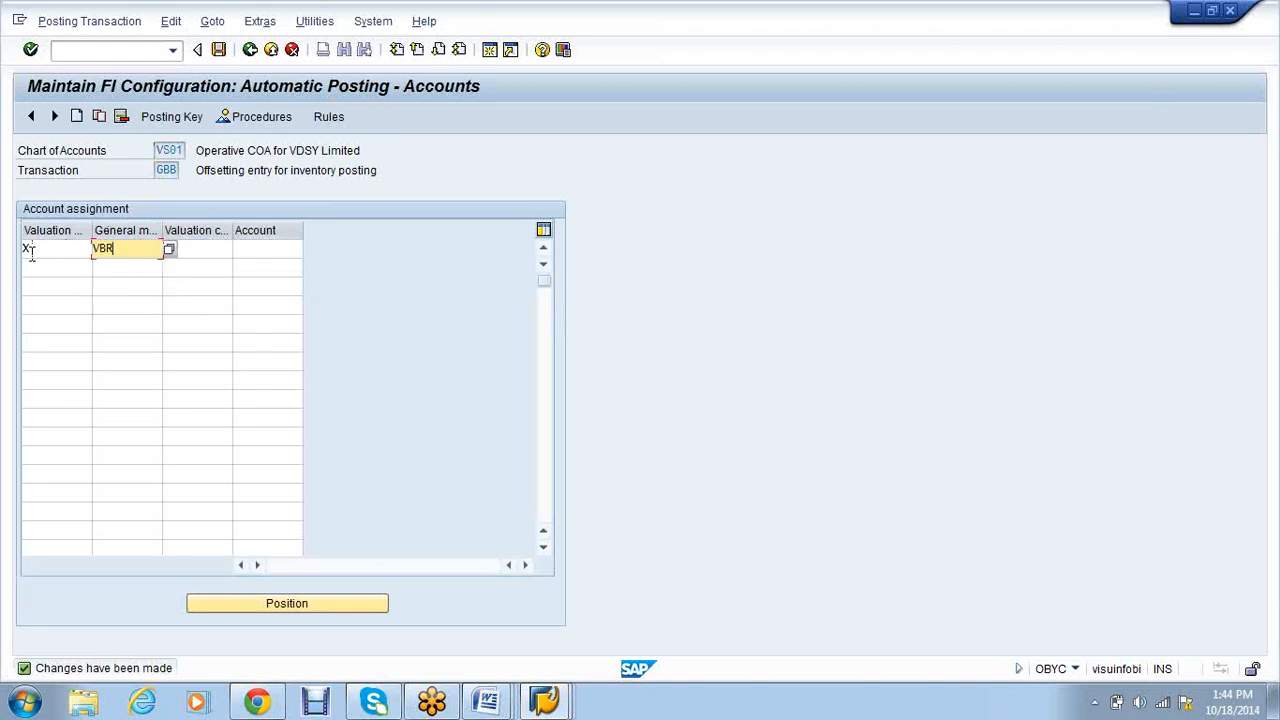
key(Tab)
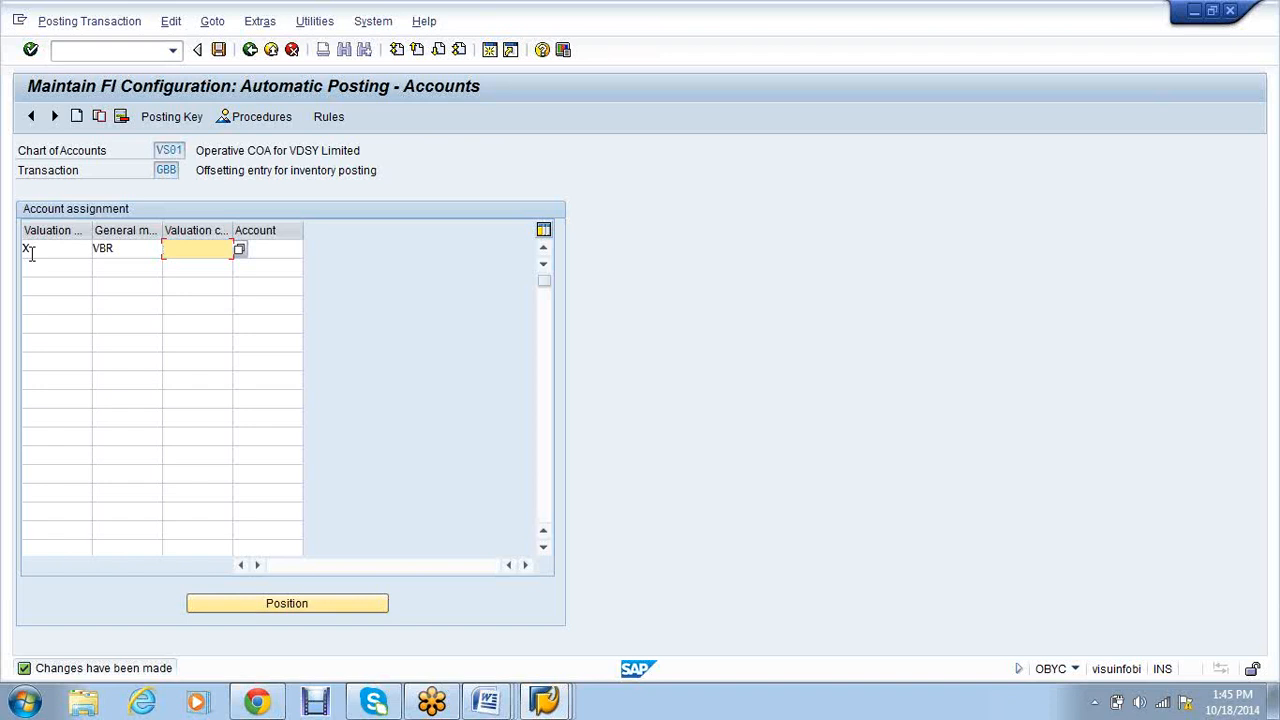
text(V)
text(R1)
key(Tab)
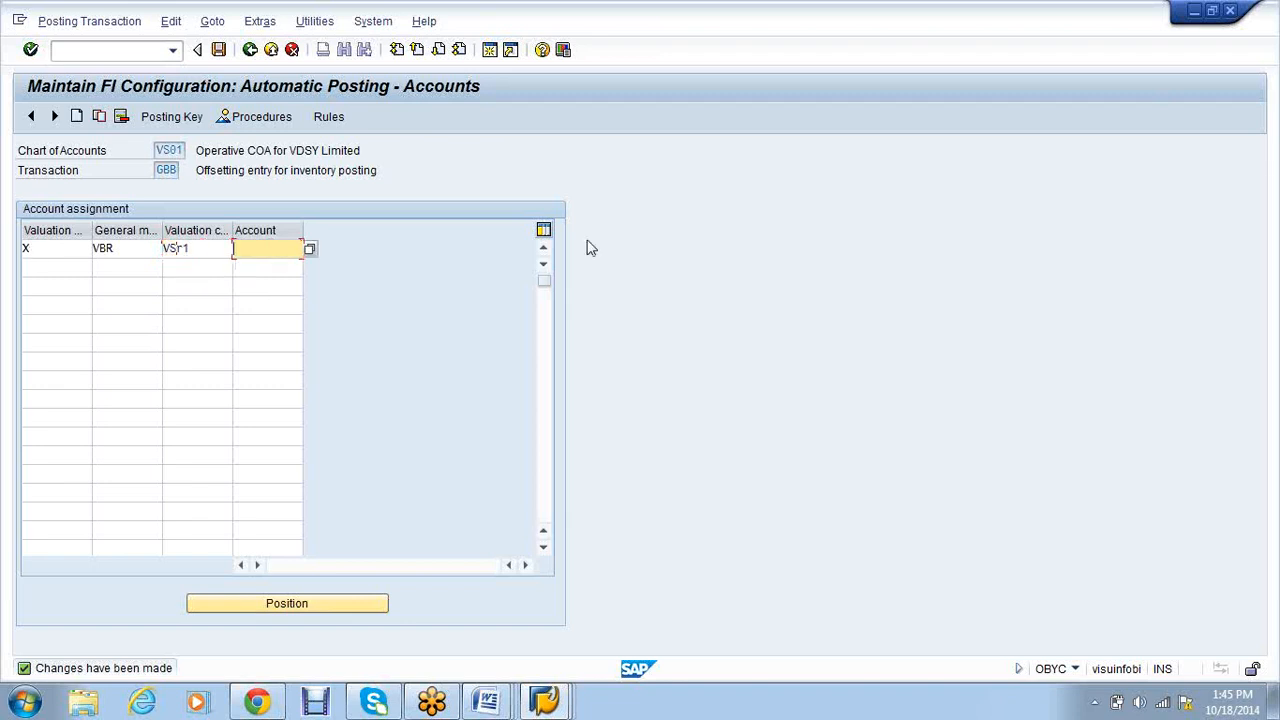
- Look up the raw consumption account under VS01 Expenses in the G/L account list and return to the GBB assignments
click(540, 705)
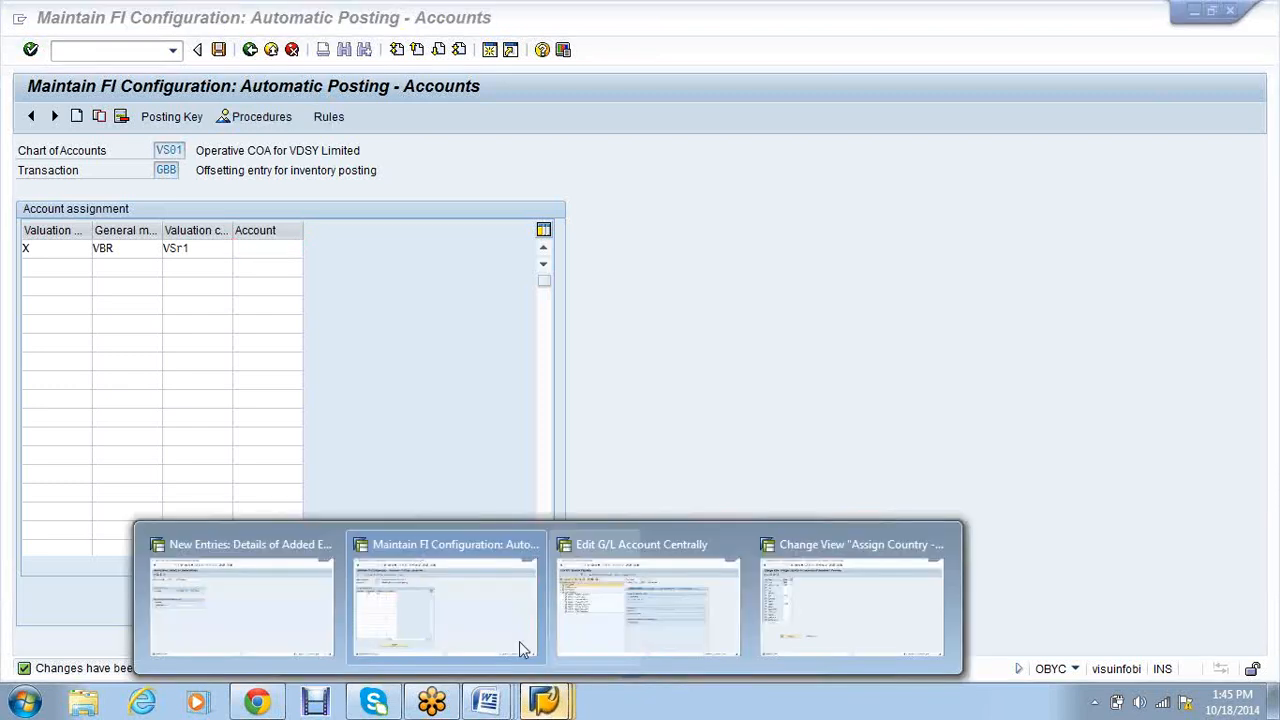
click(591, 617)
click(27, 239)
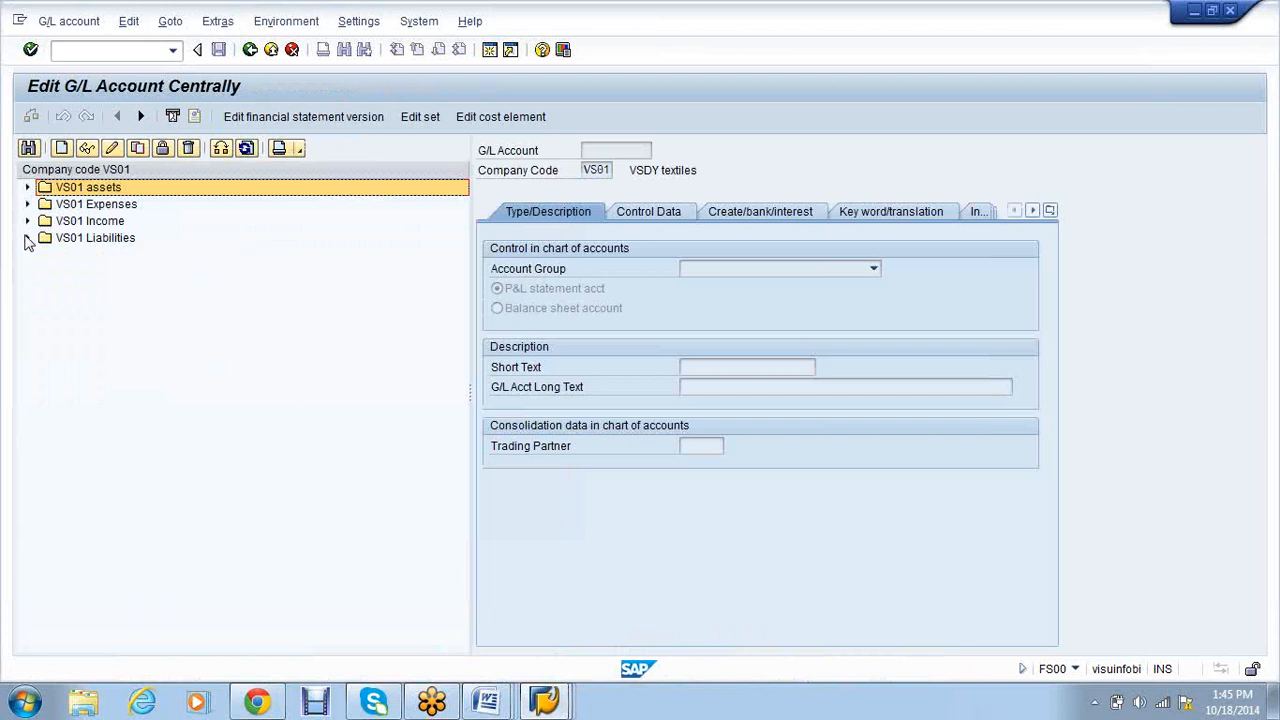
click(27, 204)
click(171, 441)
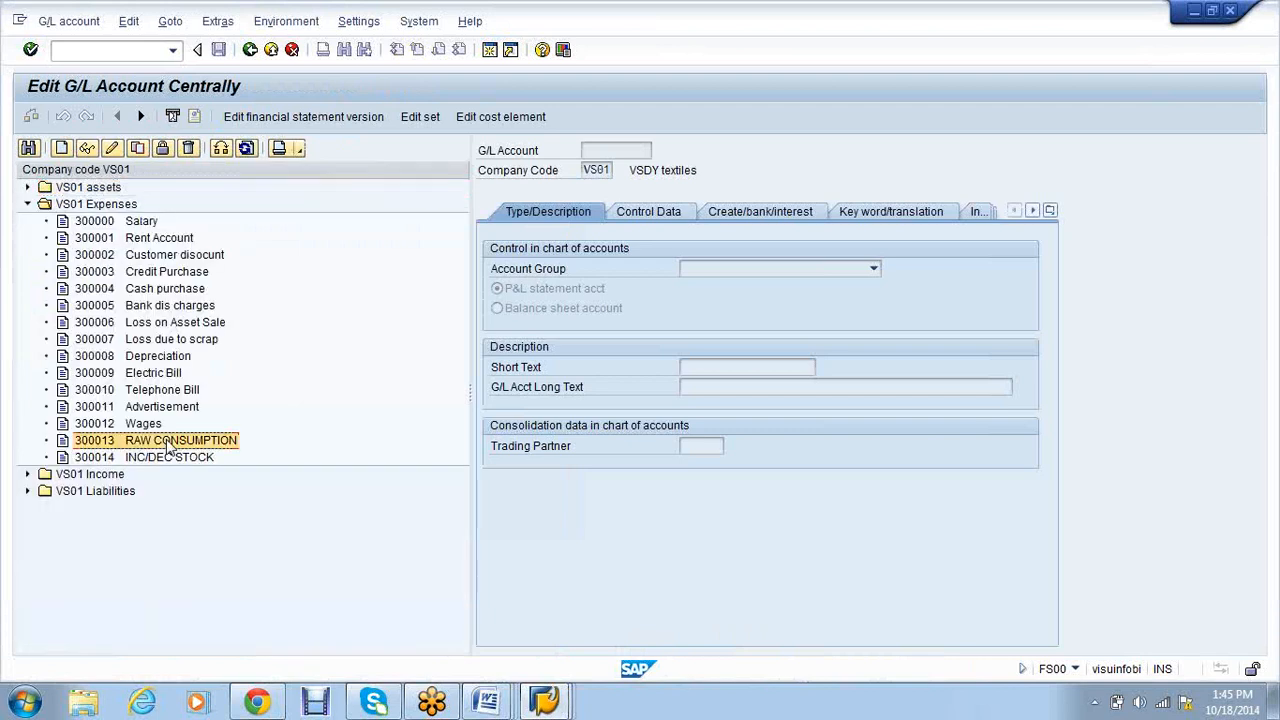
click(565, 711)
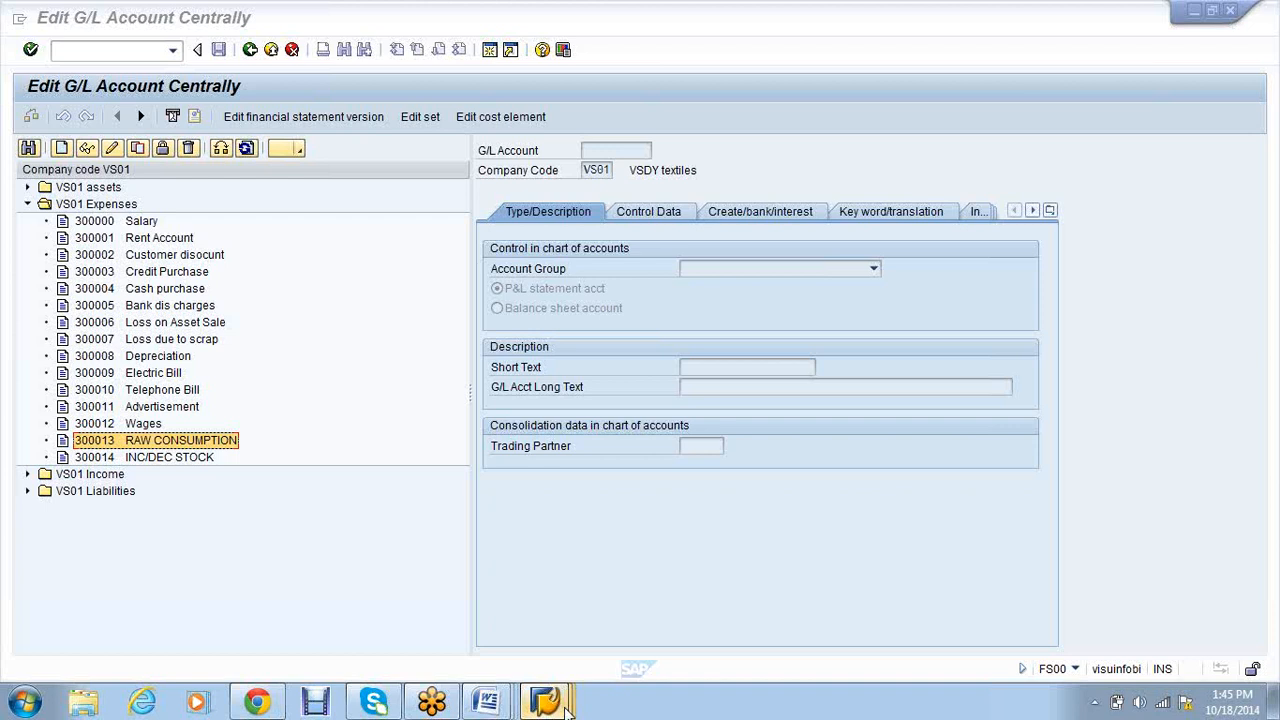
click(445, 608)
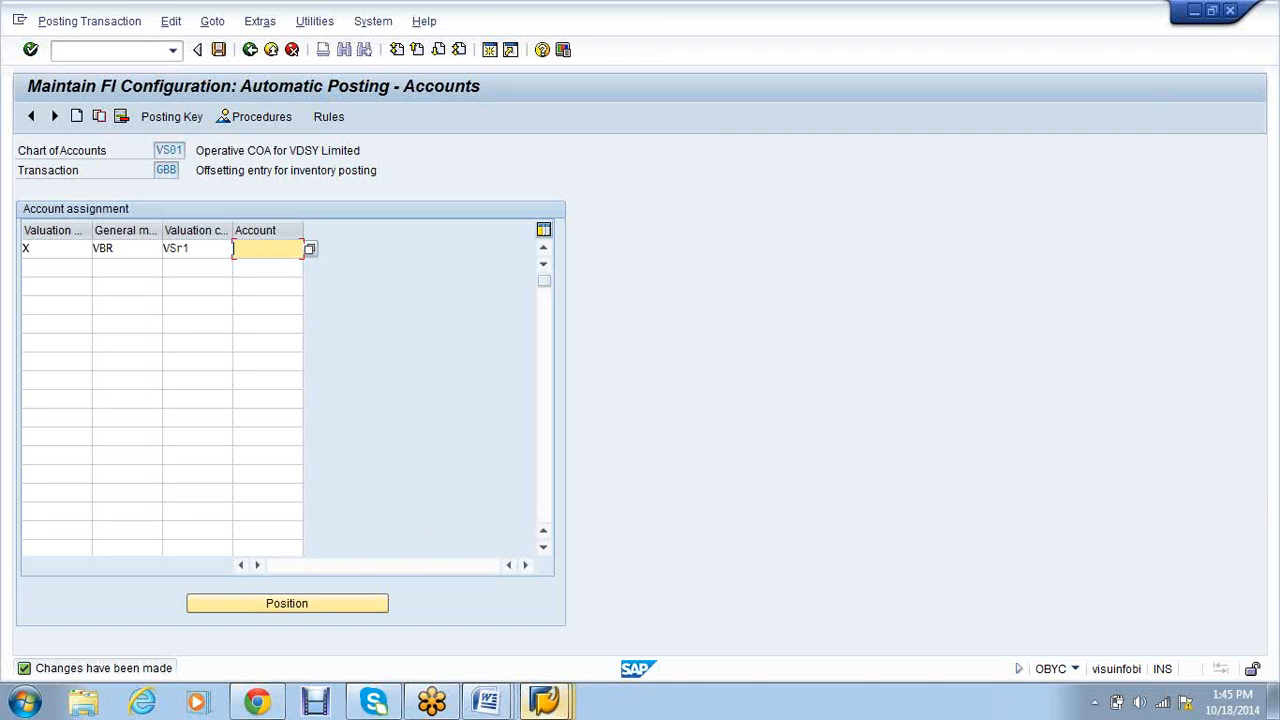
- Review the FI/MM purchase cycle notes in the Word document and return to the GBB account assignment in SAP
click(489, 704)
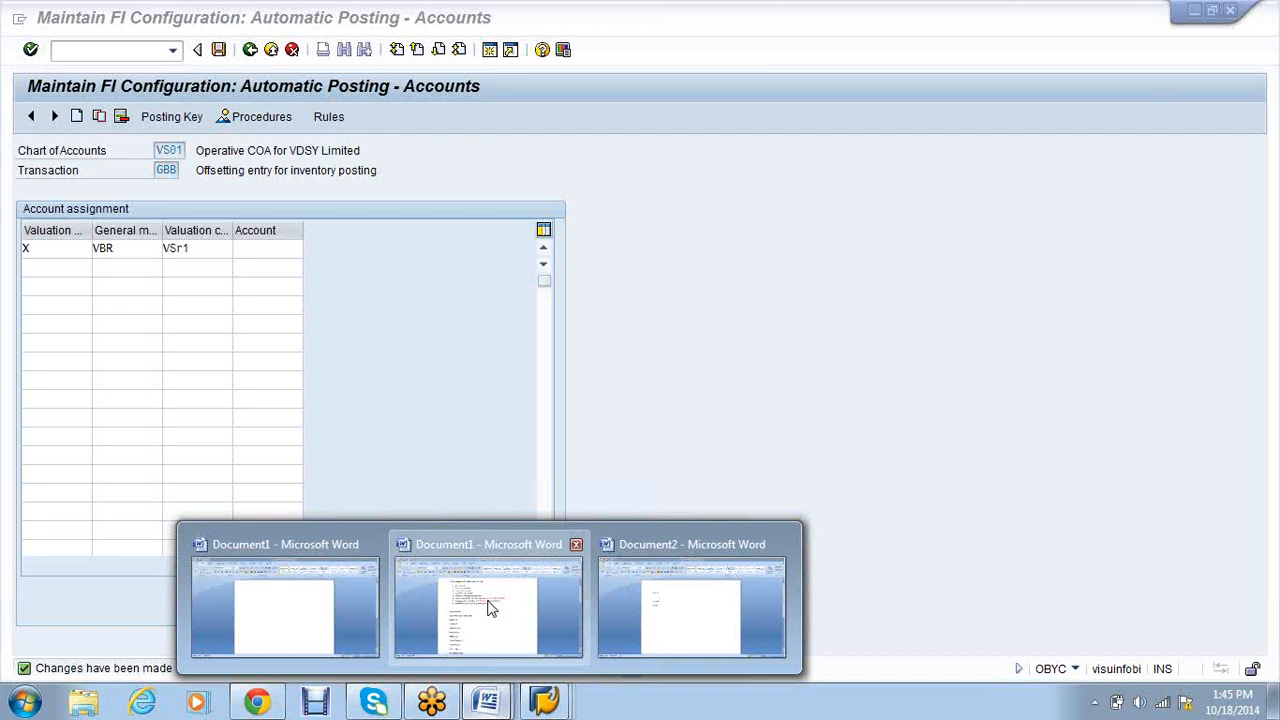
click(490, 609)
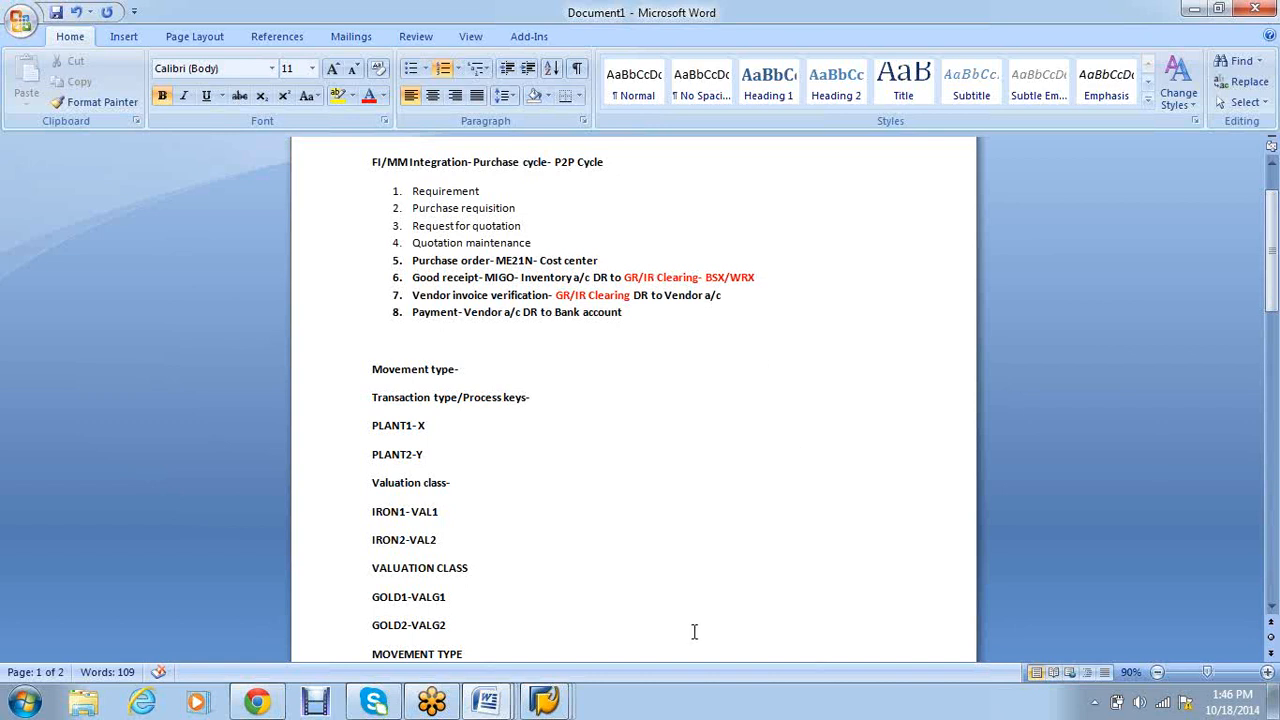
click(563, 707)
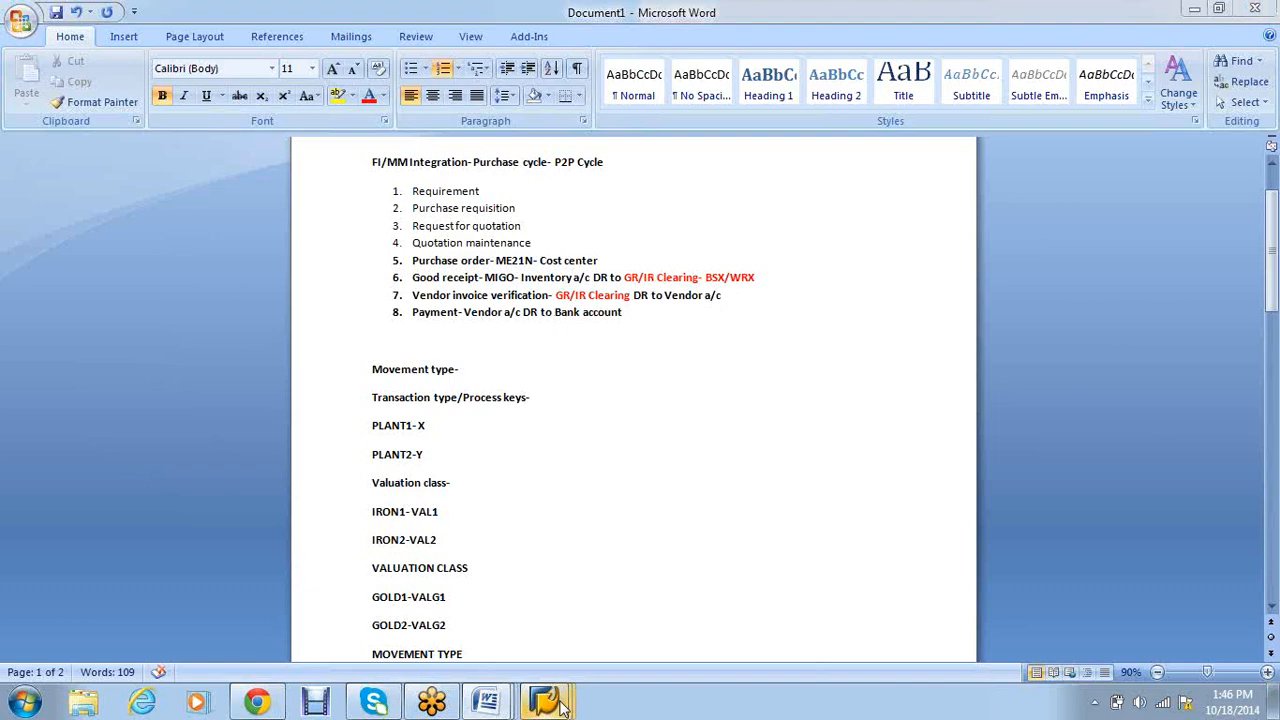
click(563, 707)
click(460, 602)
- Recheck the G/L account list and assign account 300013 to the GBB row with general modification VBR
click(545, 702)
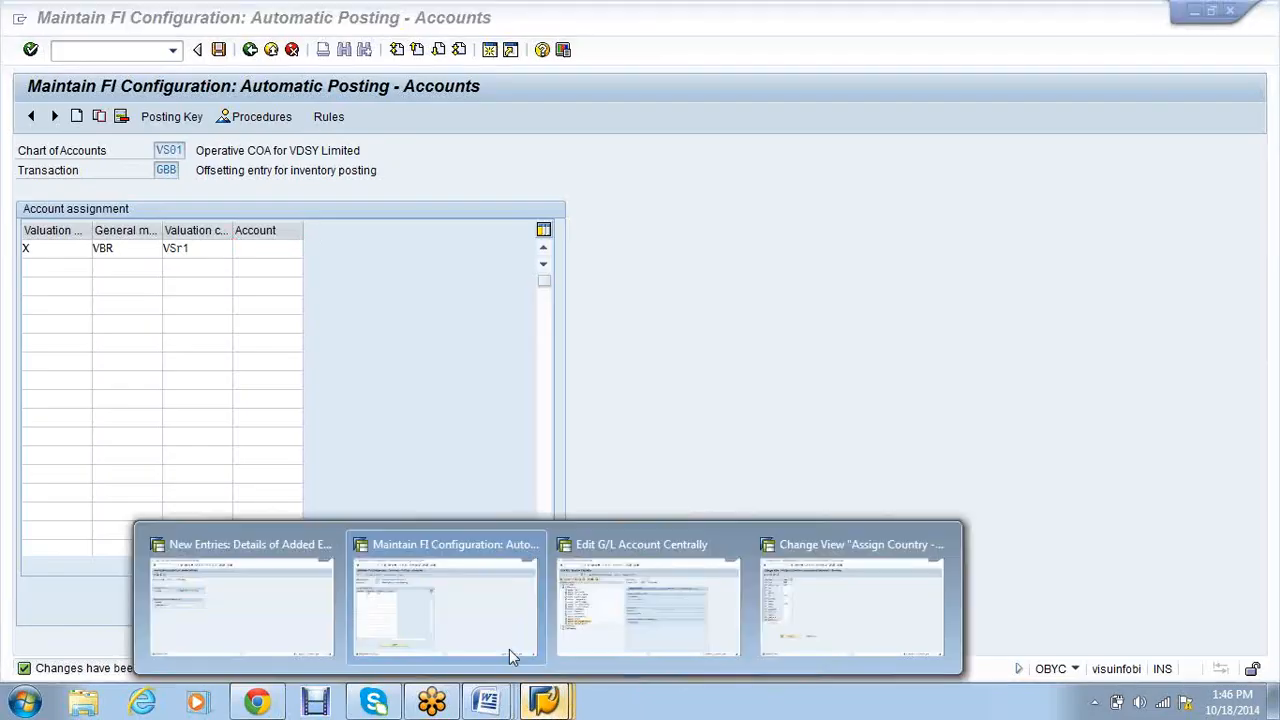
click(610, 605)
key(alt+Tab)
text(13)
- Add a second GBB assignment with valuation modifier X, general modification AUF, valuation class VSR2 and account 300014
click(60, 268)
text(X)
key(Tab)
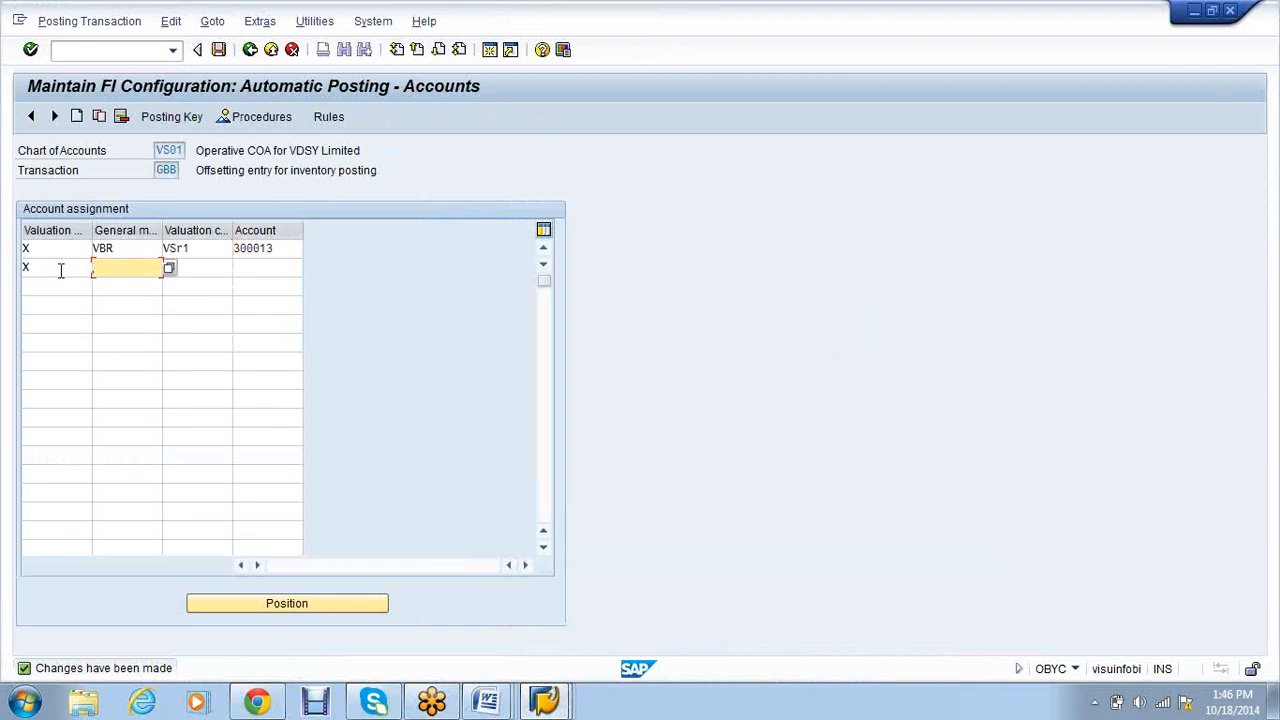
text(AUF)
key(Tab)
text(VSR2)
key(Tab)
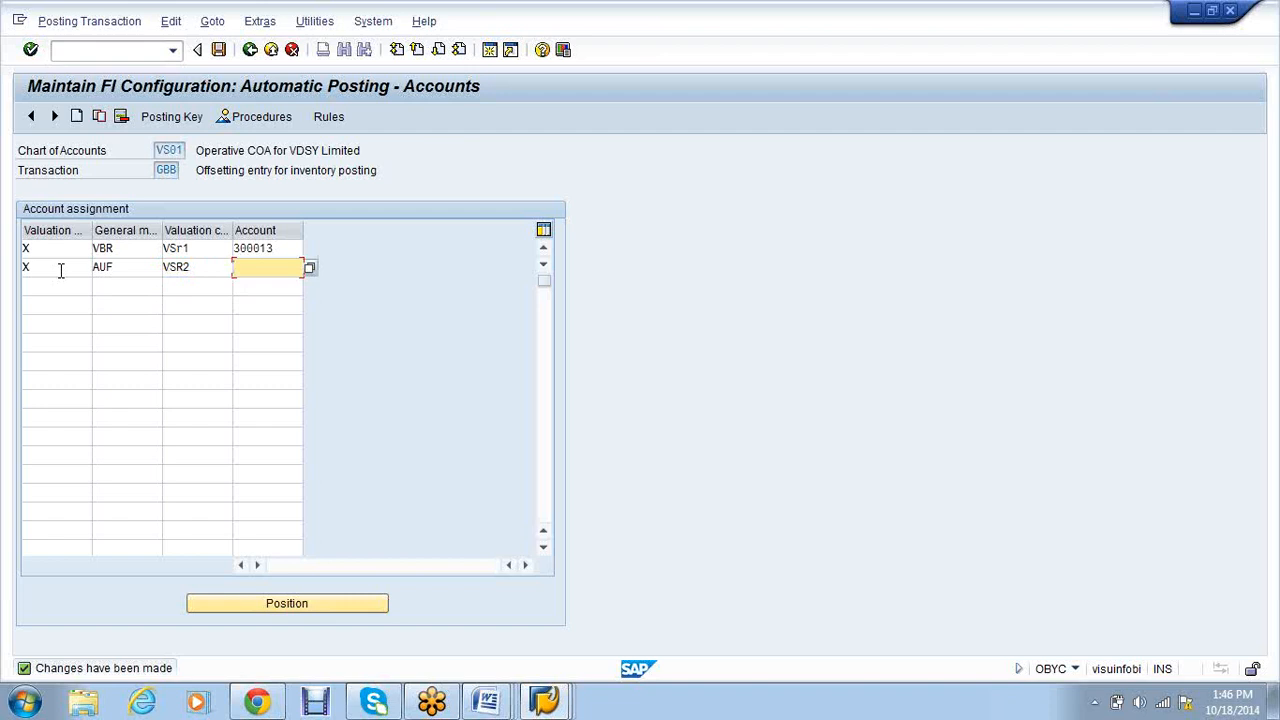
click(545, 702)
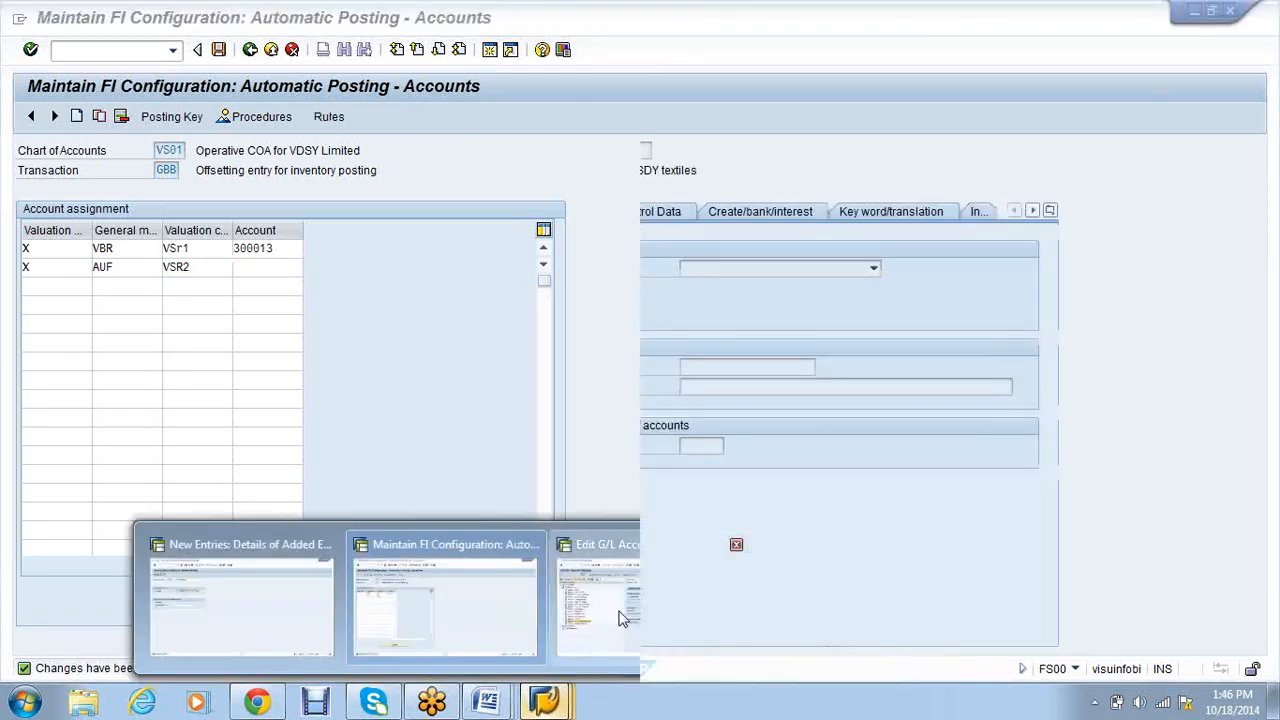
click(620, 618)
key(alt+Tab)
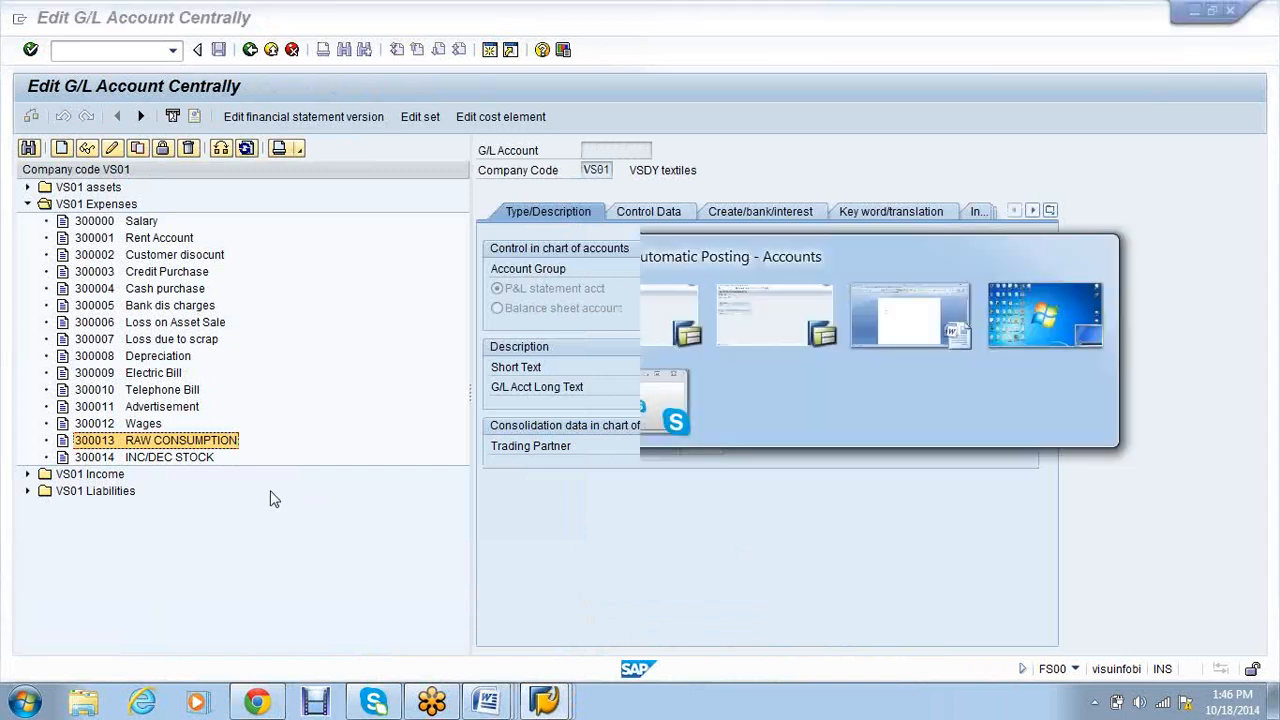
text(14)
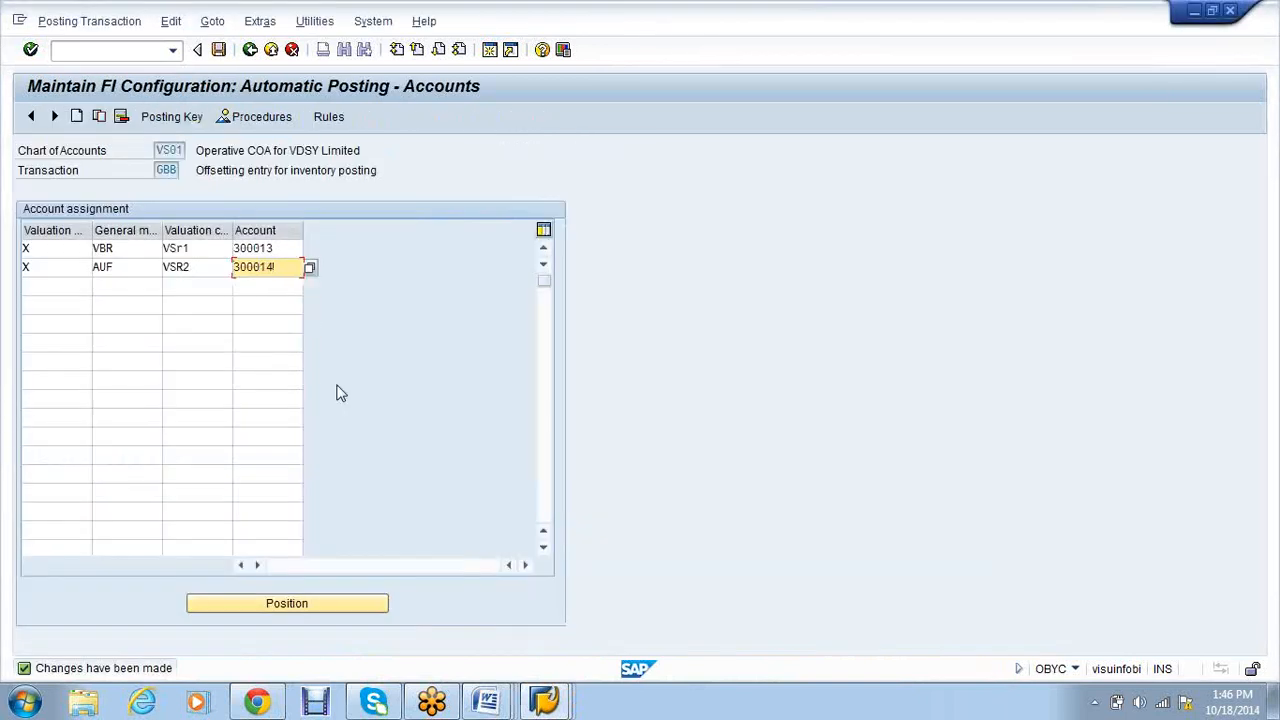
- Add a third GBB assignment with valuation modifier X, general modification ZOF, valuation class VSR2 and account 300014
click(52, 288)
text(X)
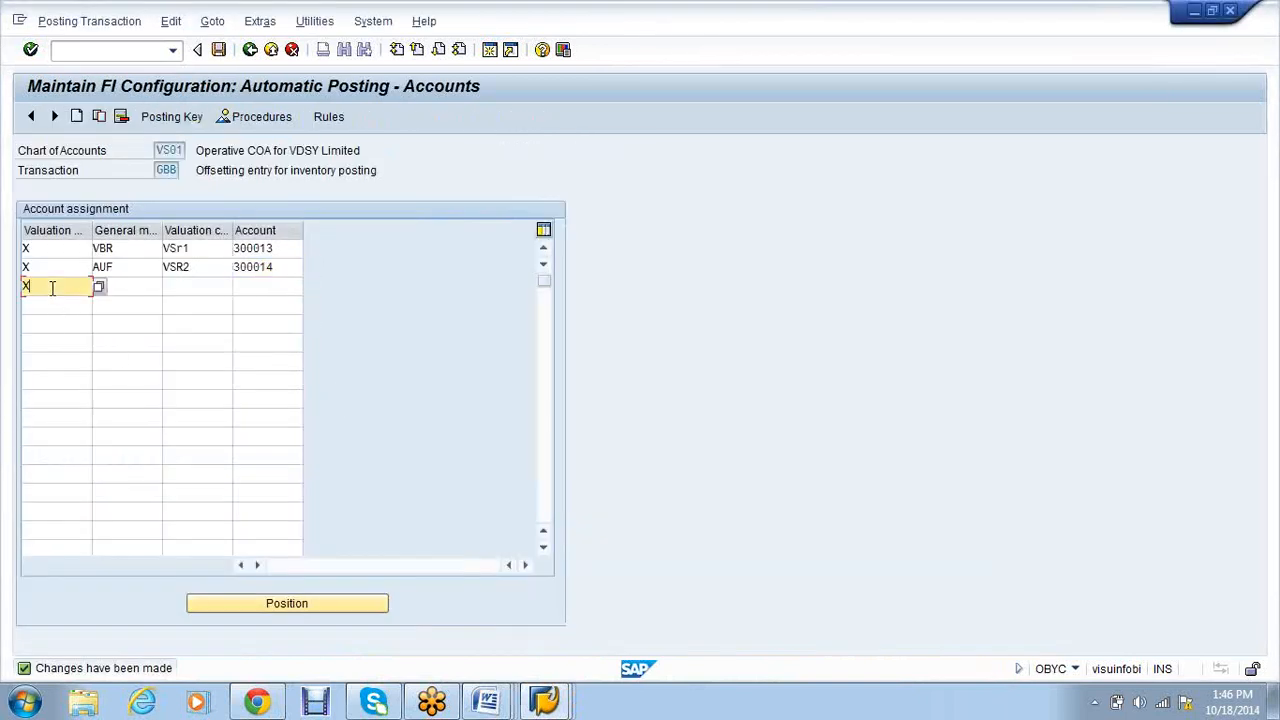
key(Tab)
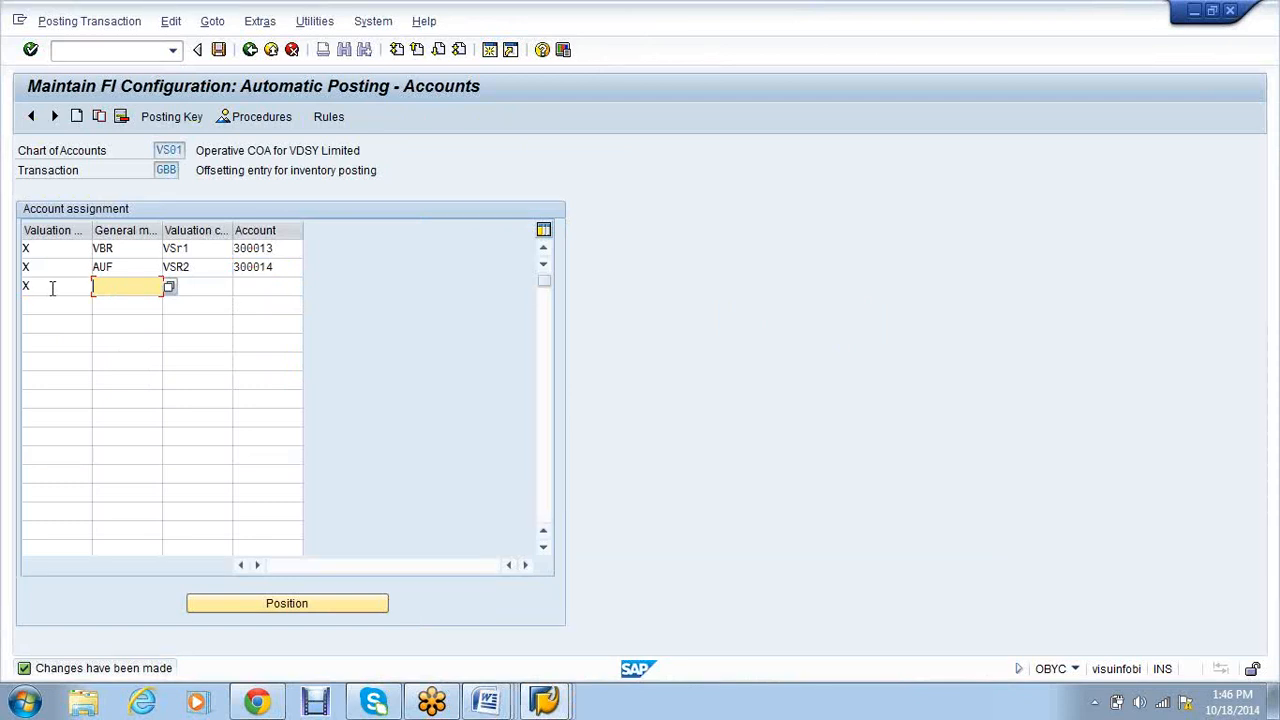
text(ZOF)
key(Tab)
text(VSr2)
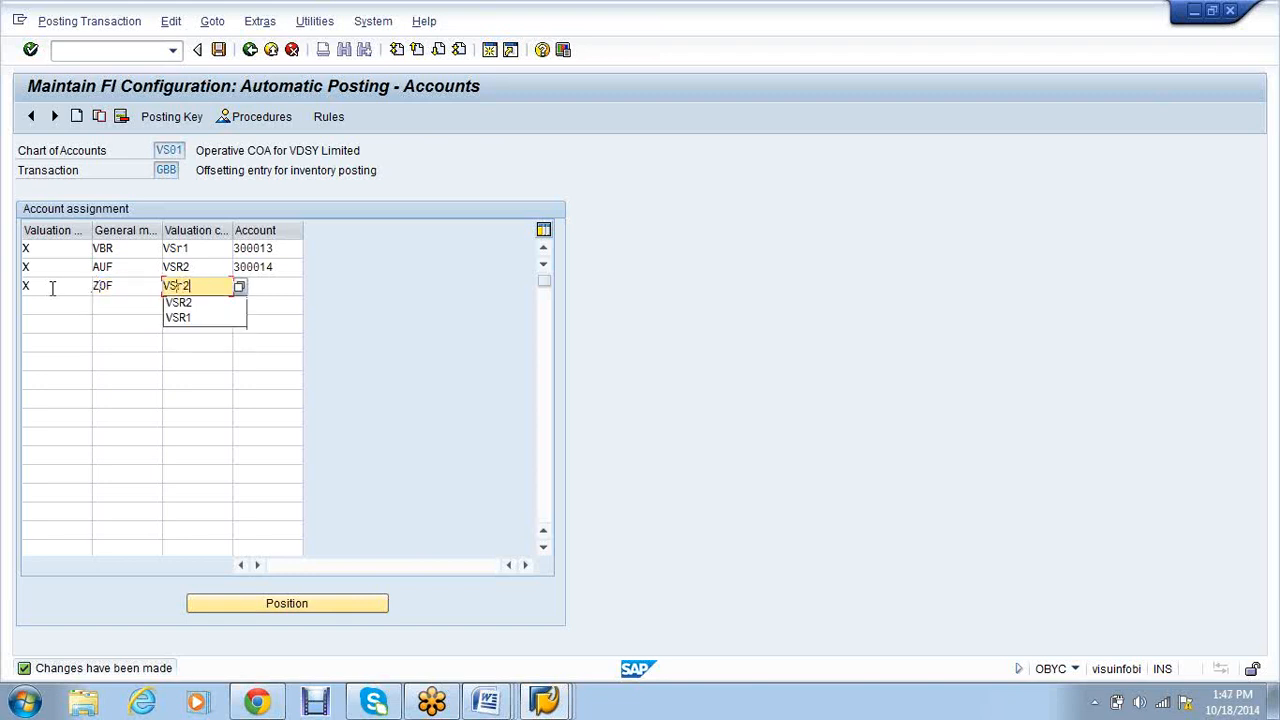
key(Tab)
text(3)
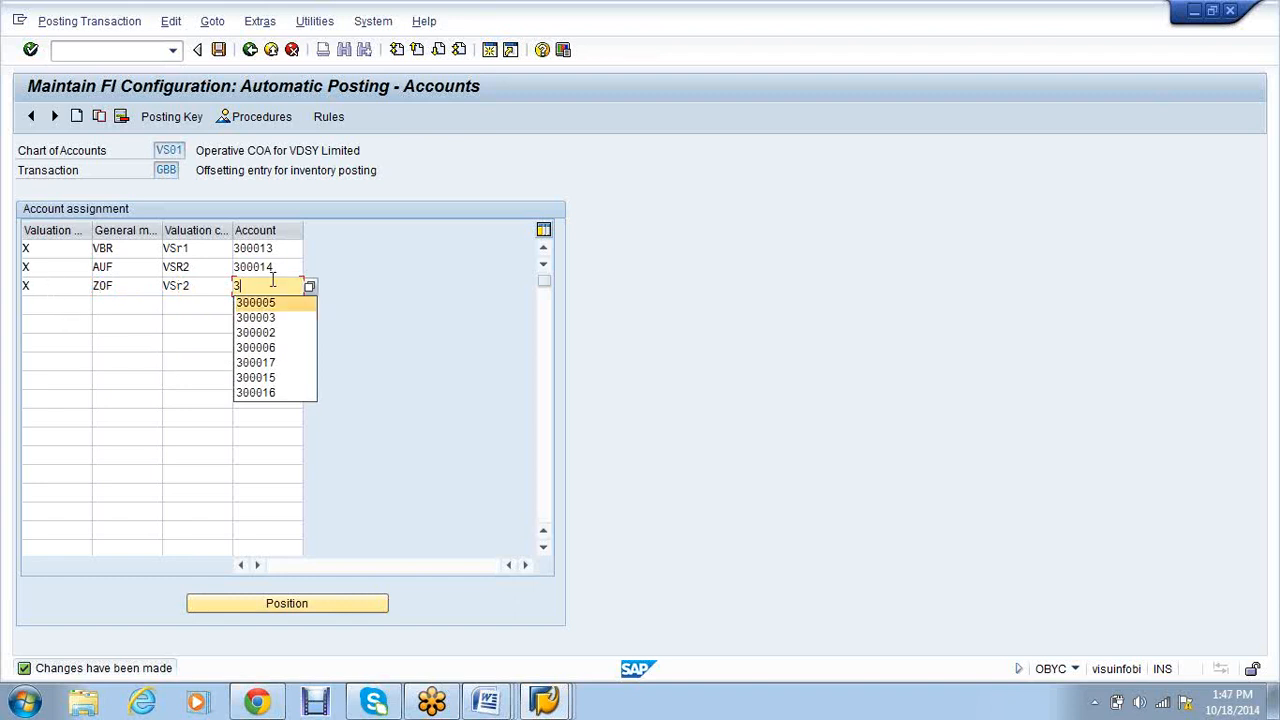
text(000)
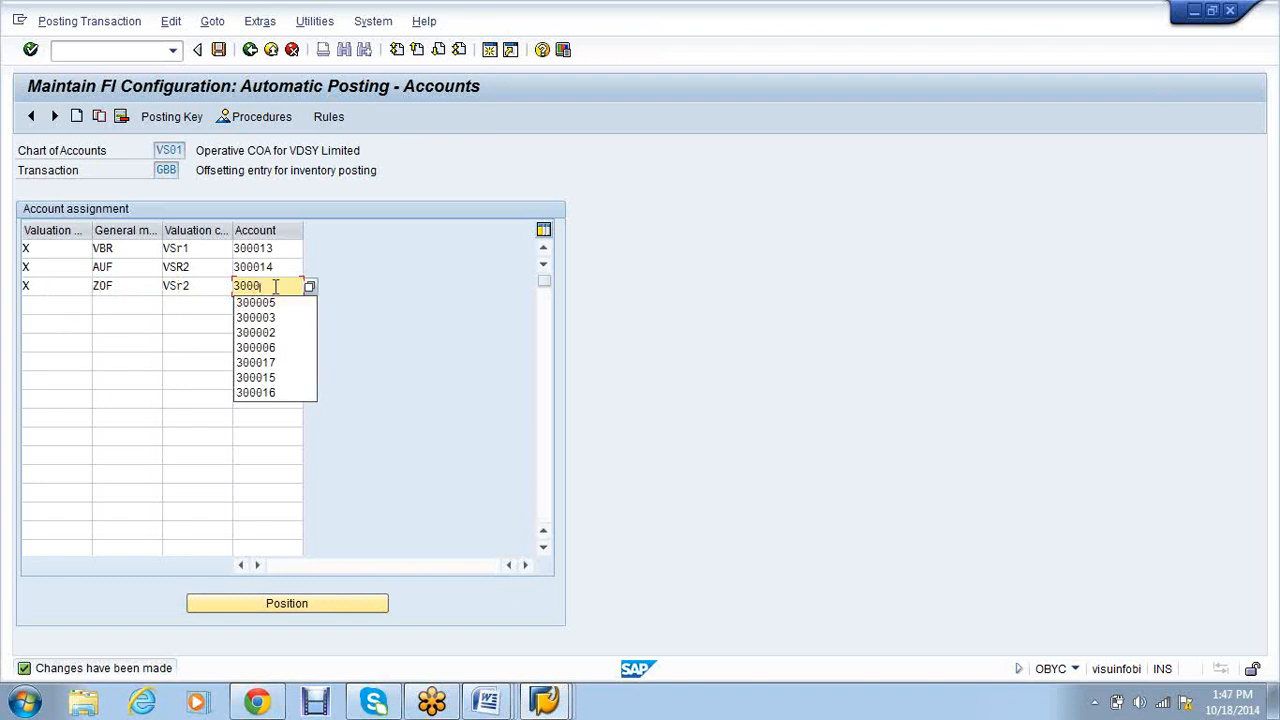
text(14)
- Add a fourth GBB assignment with valuation modifier X, general modification VAY, valuation class VSR2 and account 300014
click(35, 303)
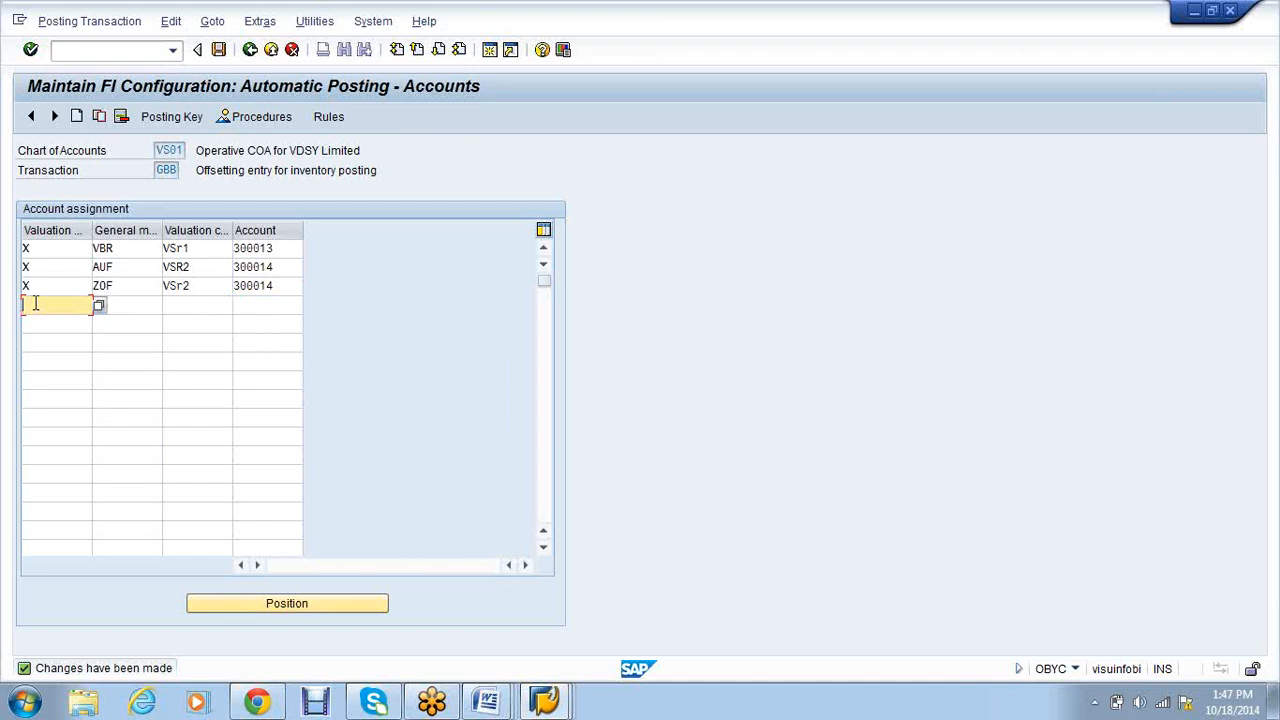
text(X)
key(Tab)
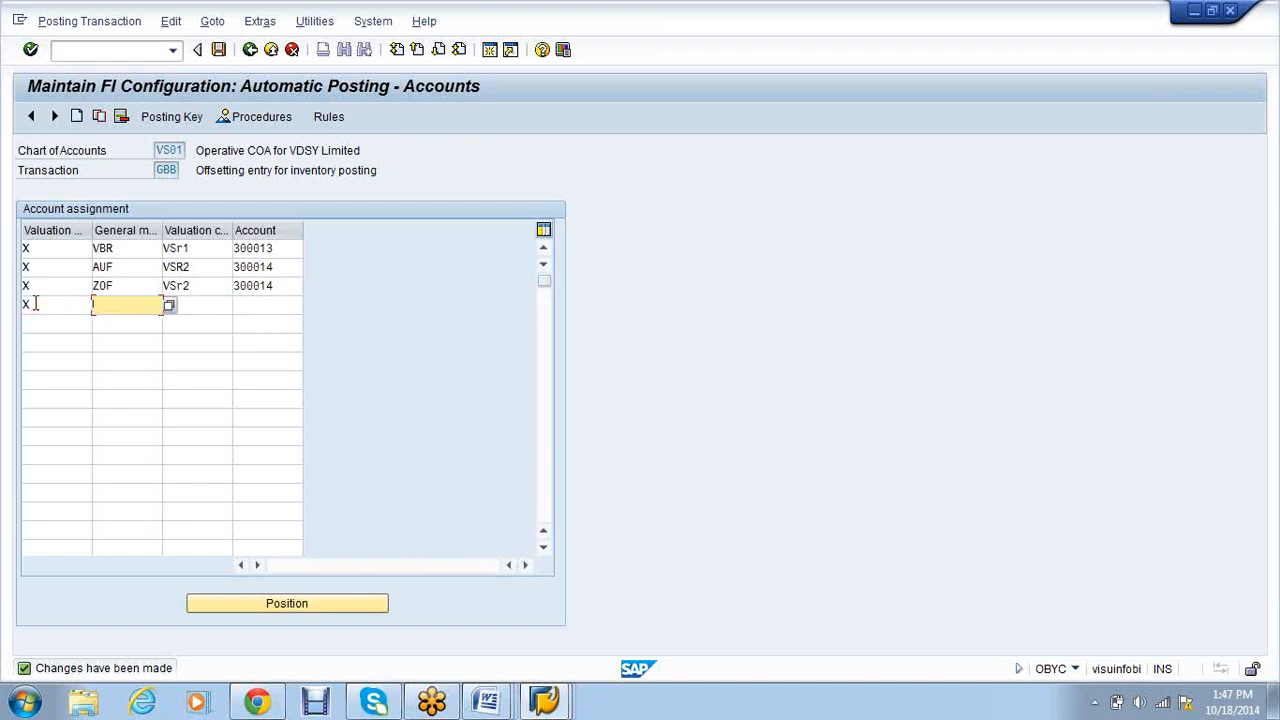
text(VAY)
key(Tab)
text(V)
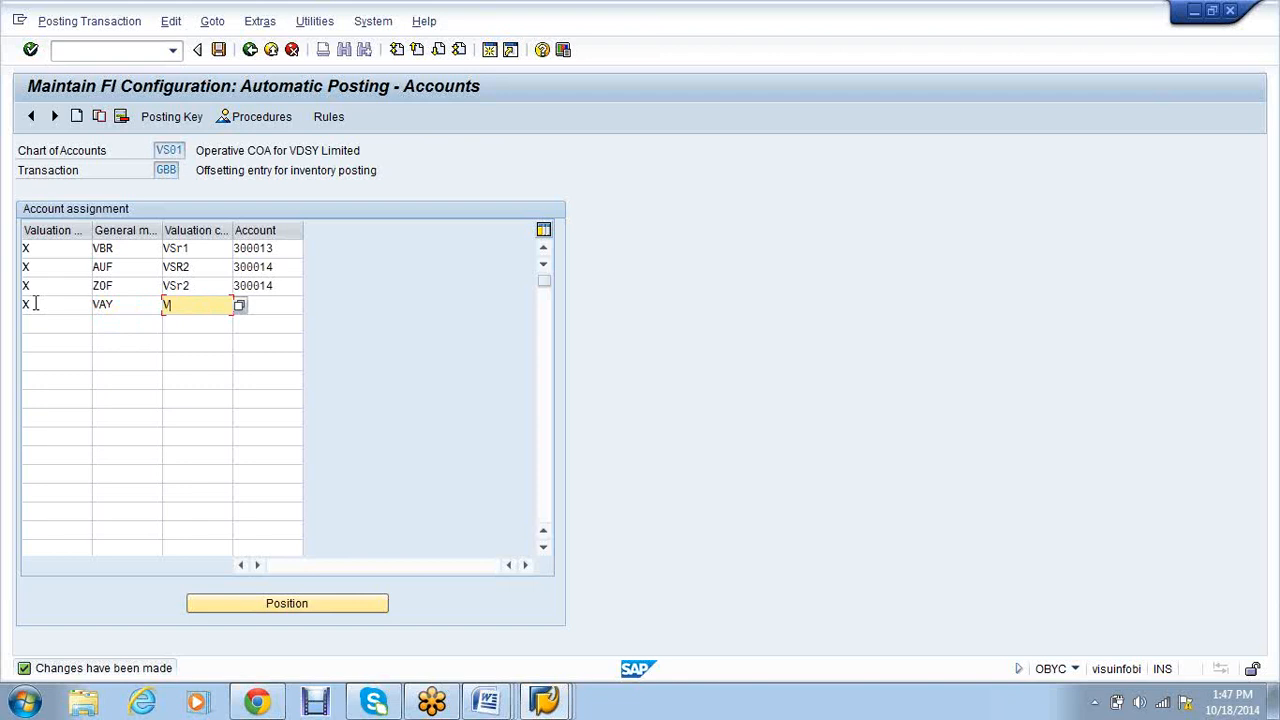
text(SR2)
key(Tab)
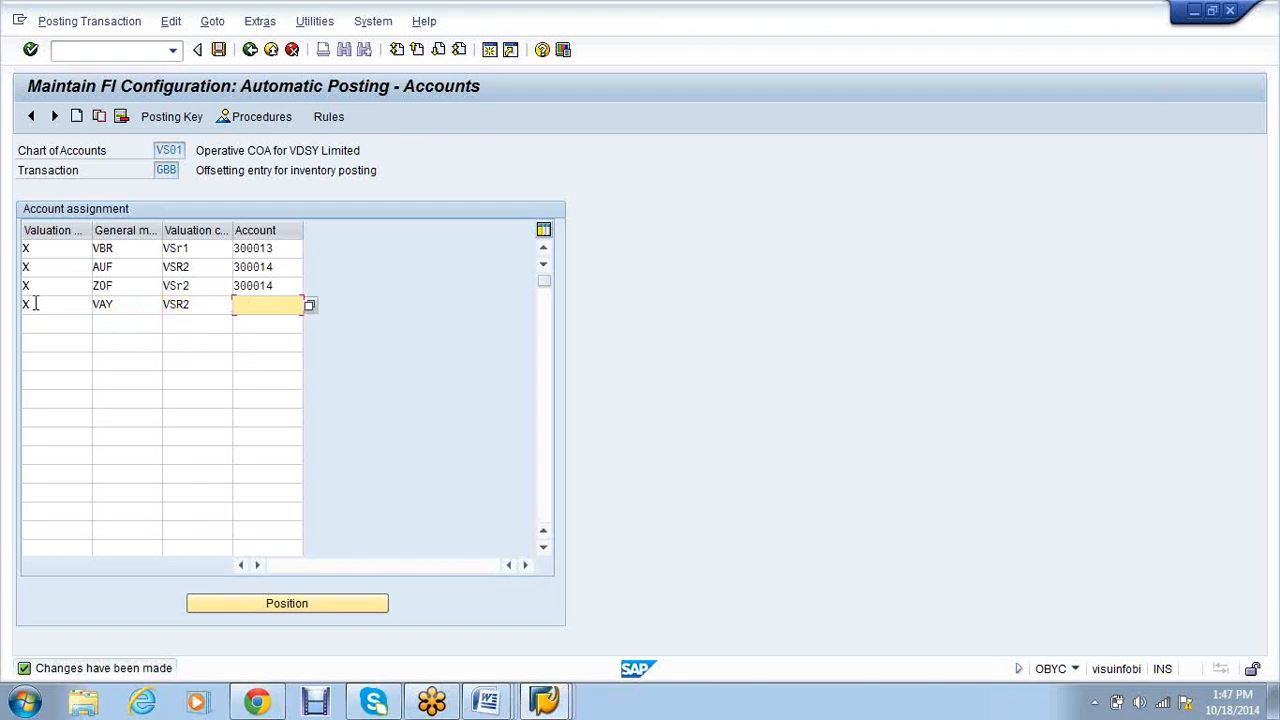
text(30000)
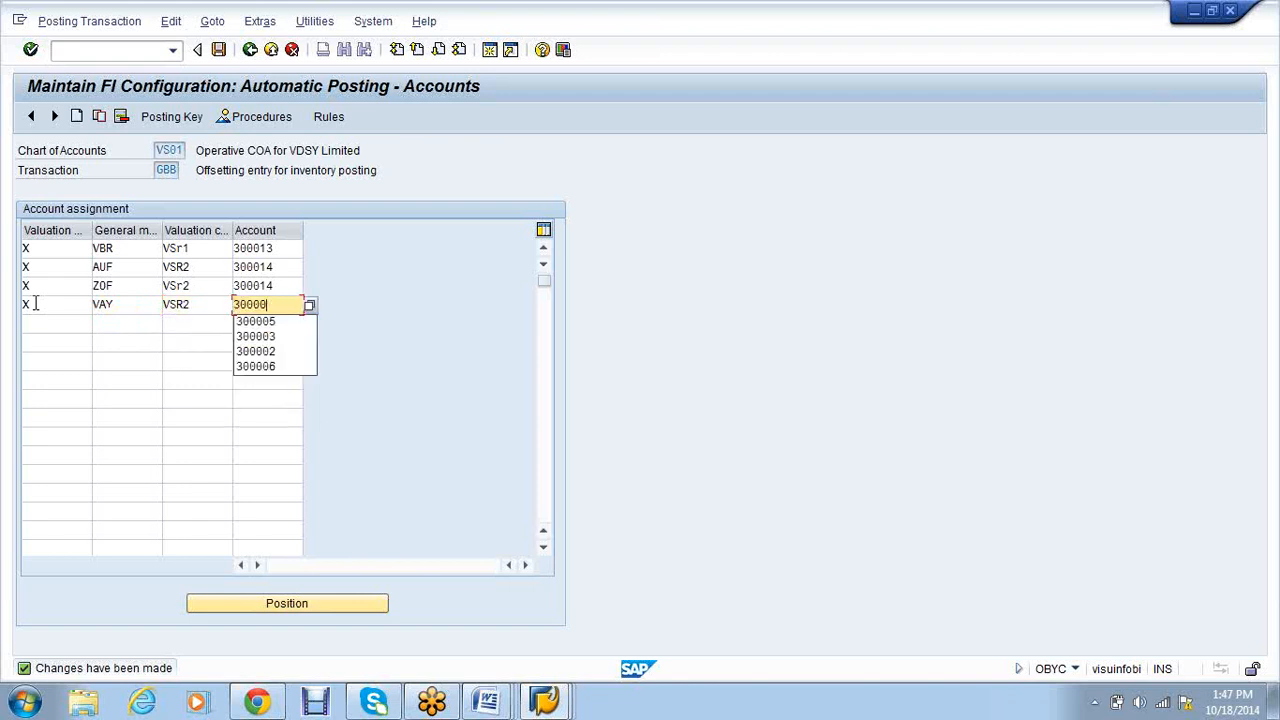
text(14)
- Fill the fifth GBB assignment row with valuation modifier X, general modification VAX and valuation class VSR2
key(Tab)
text(X)
key(Tab)
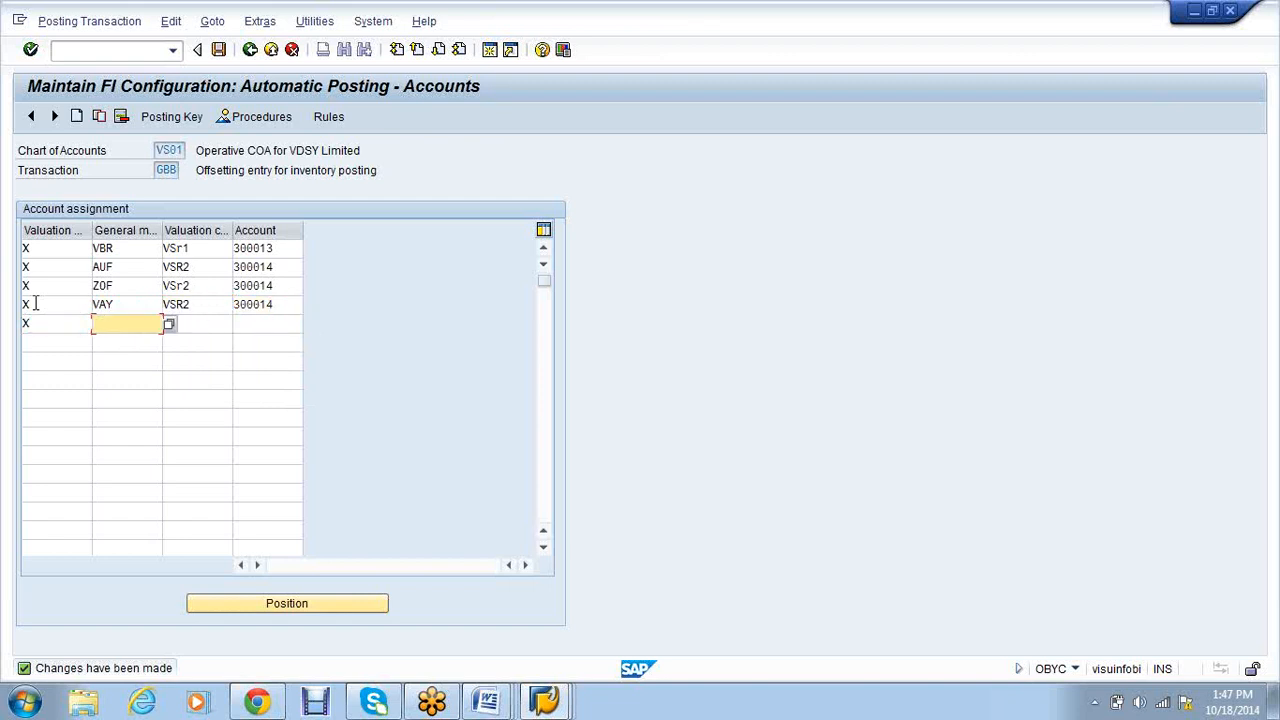
text(VAX)
key(Tab)
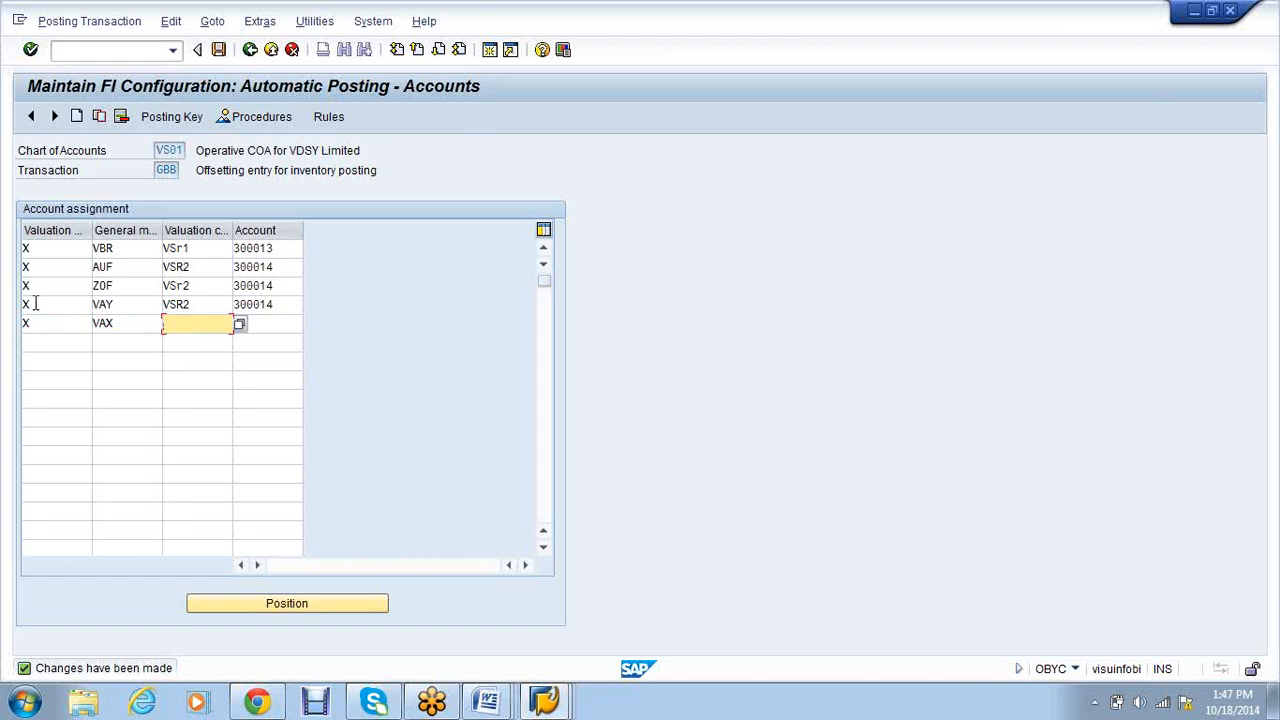
text(VSR2)
key(Tab)
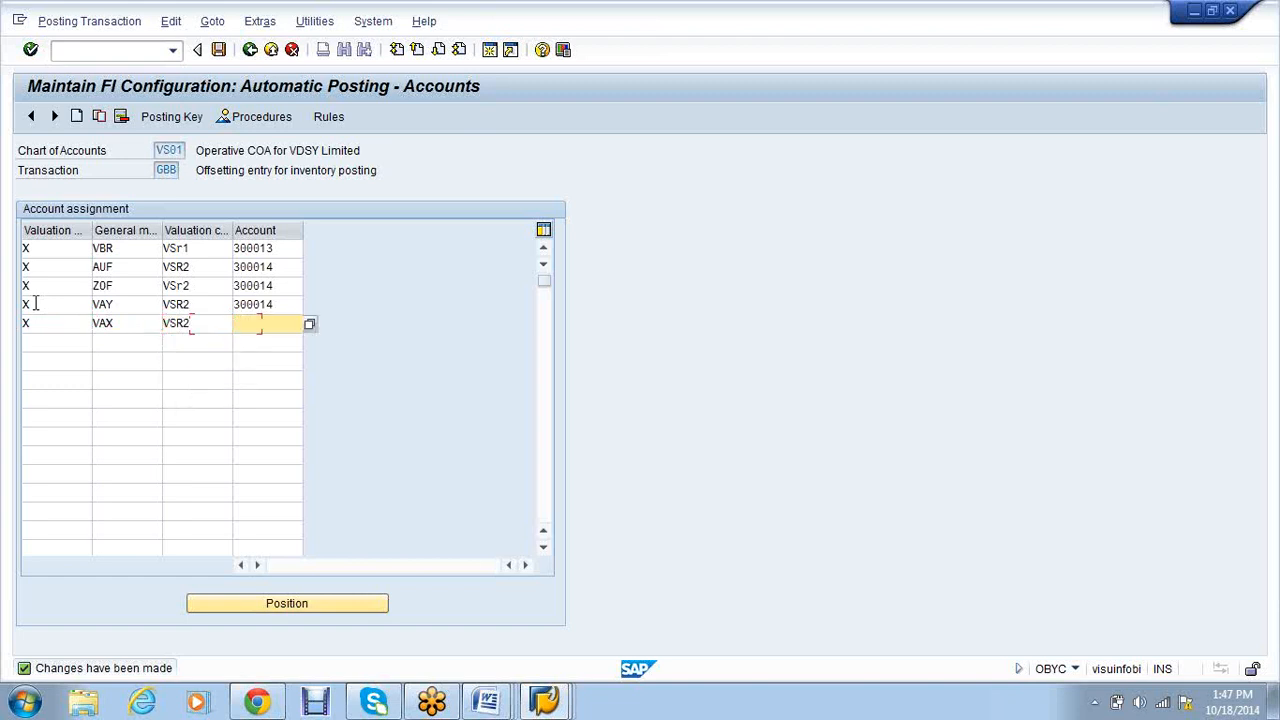
- Assign account 300014 to the VAX row and save the GBB account assignments
key(Down)
key(Down)
key(Down)
key(Down)
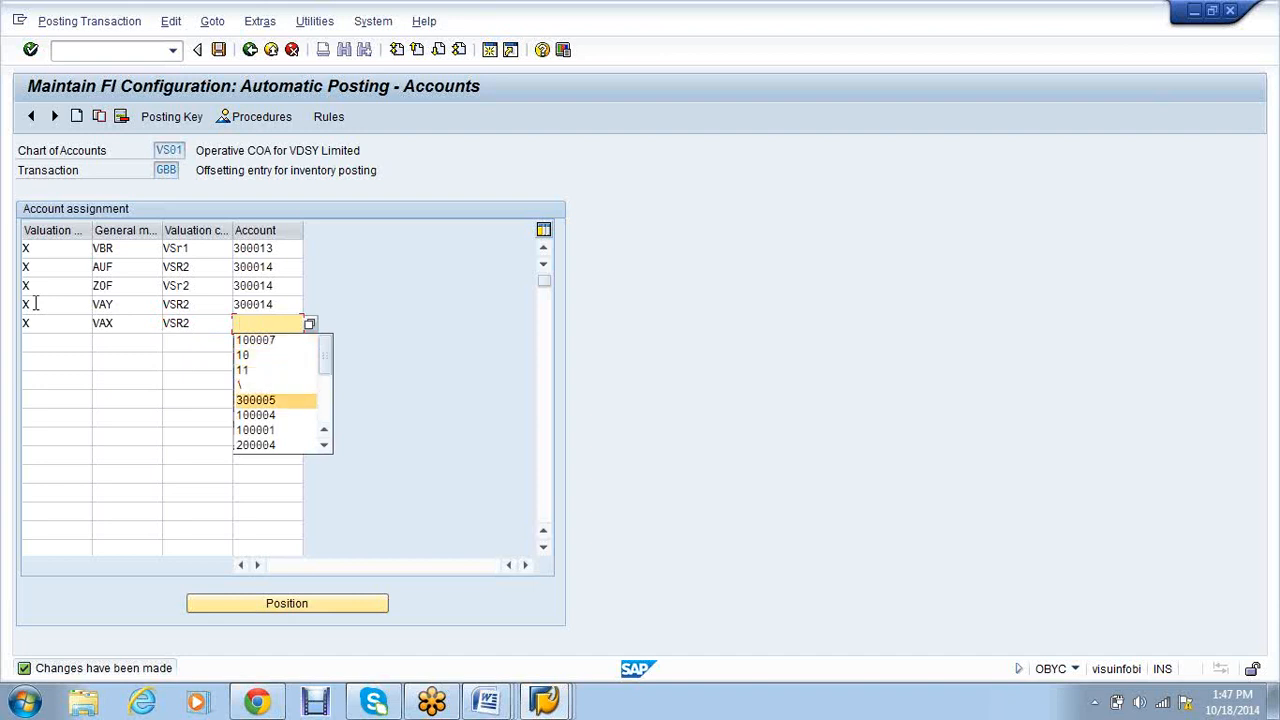
key(Return)
key(BackSpace)
key(BackSpace)
text(1)
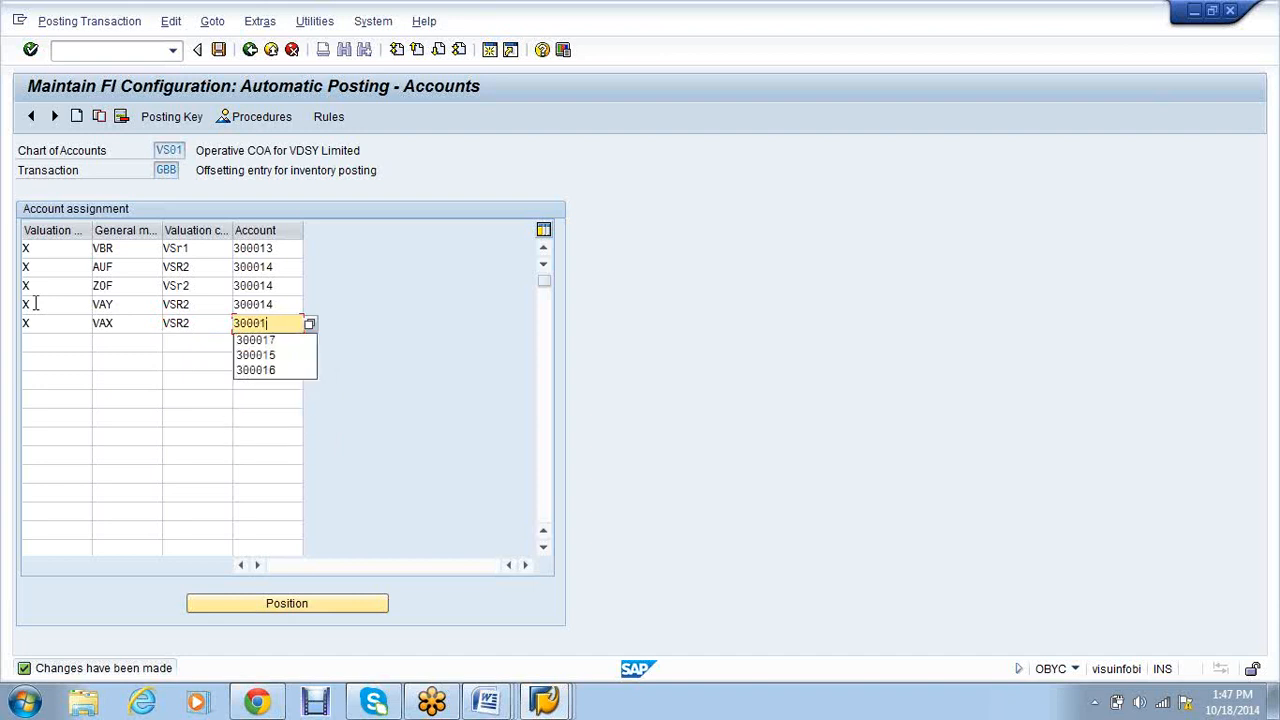
text(4)
key(Return)
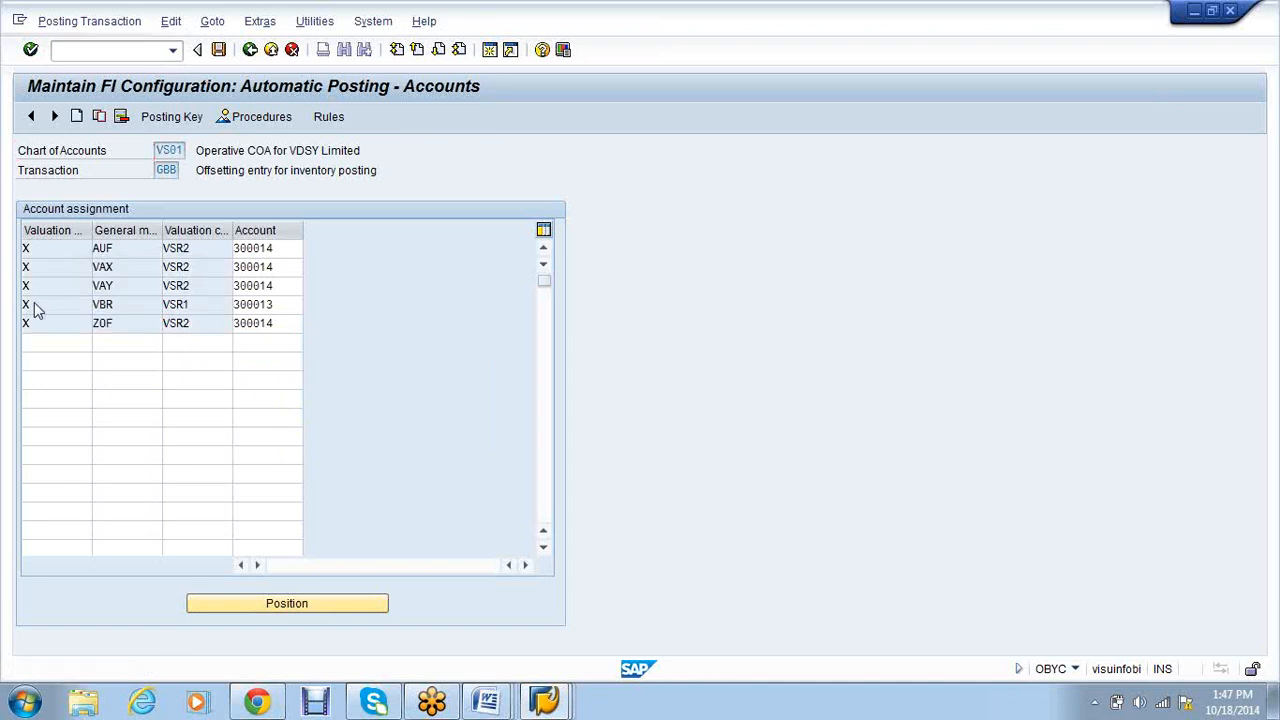
key(F3)
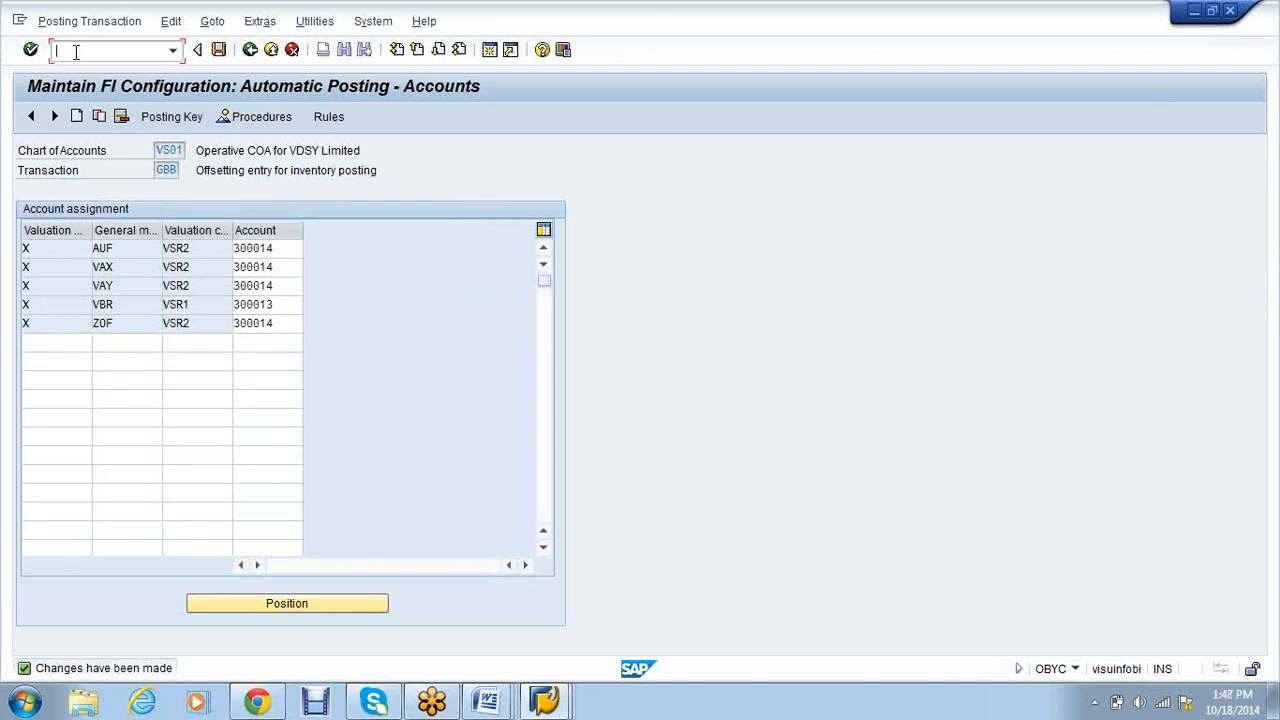
- Start transaction OBA7
text(/noba7)
key(Return)
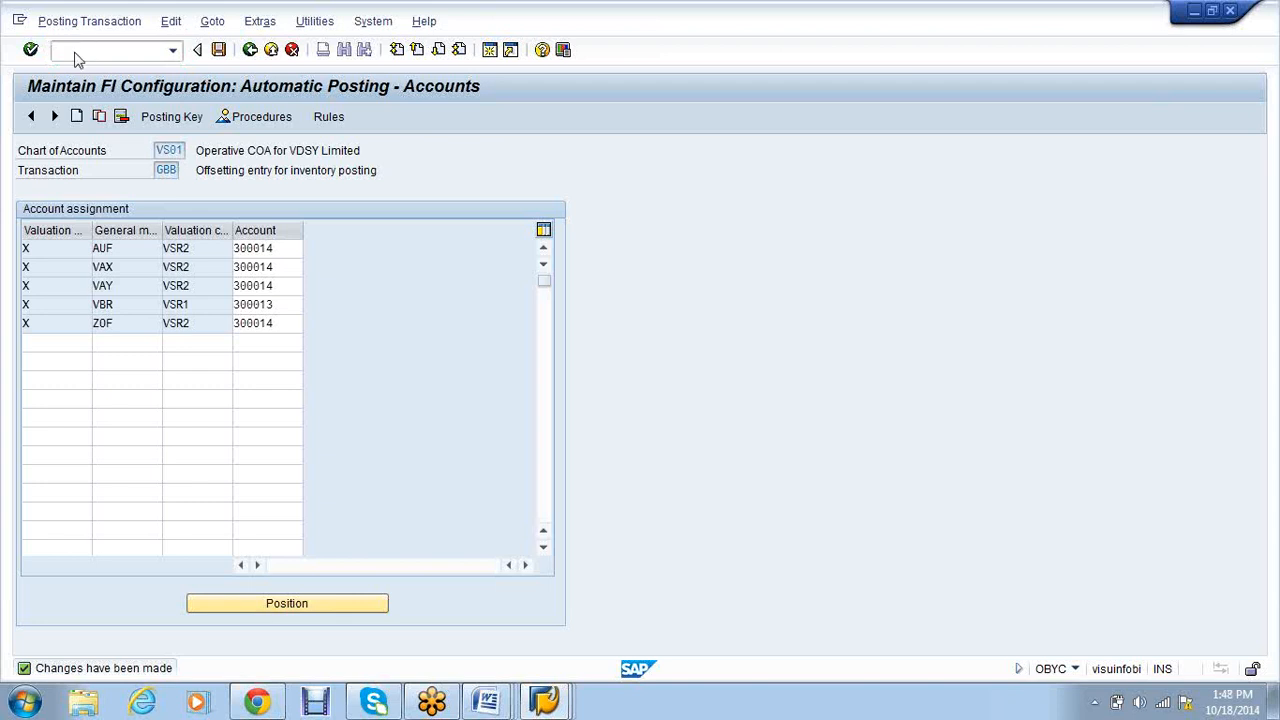